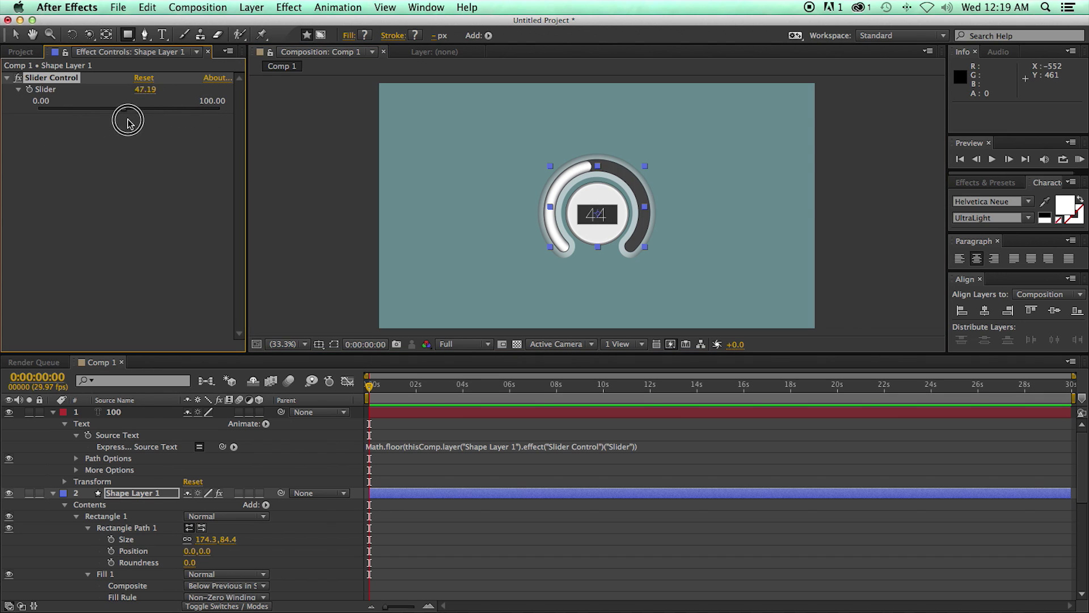
# Step: Collapse both upper layers in Comp 1, hide the 100 text layer, and toggle Shape Layer 1's visibility off and back on
pyautogui.press('/')
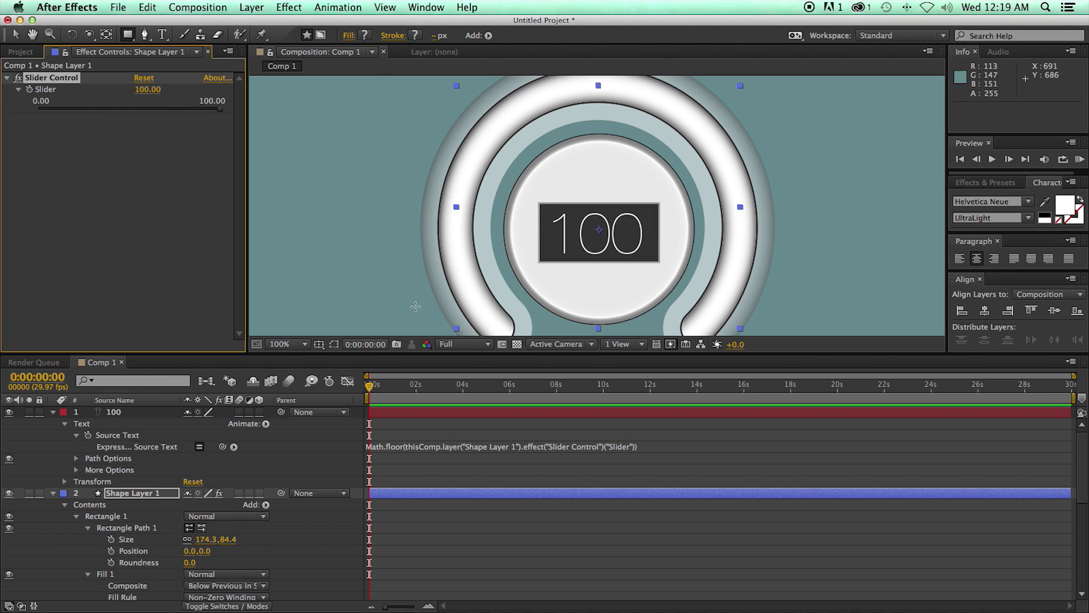
pyautogui.click(53, 412)
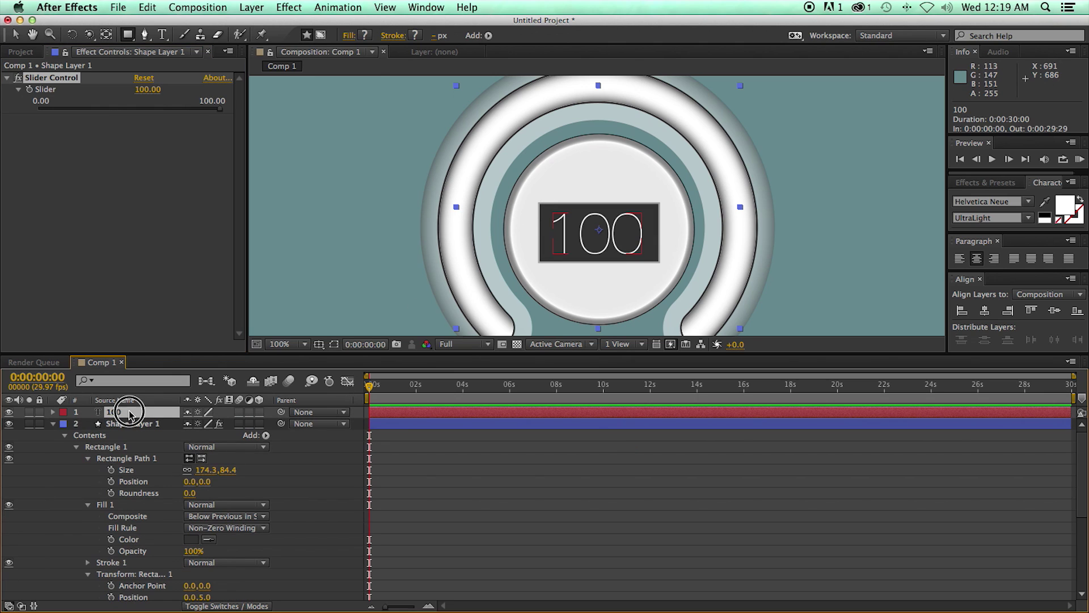
pyautogui.click(9, 412)
pyautogui.click(155, 426)
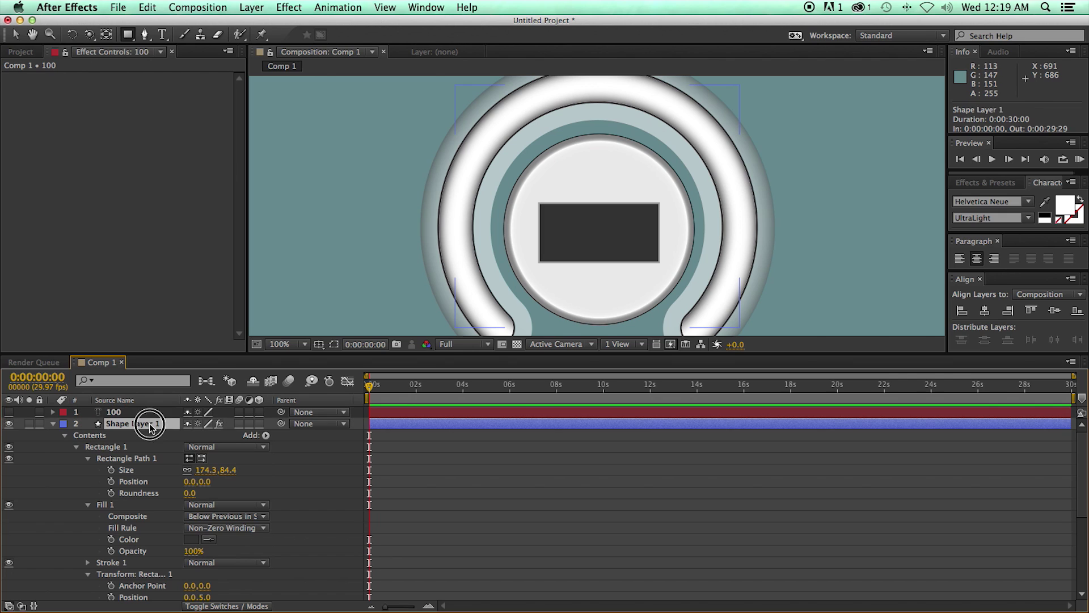
pyautogui.click(53, 424)
pyautogui.click(9, 424)
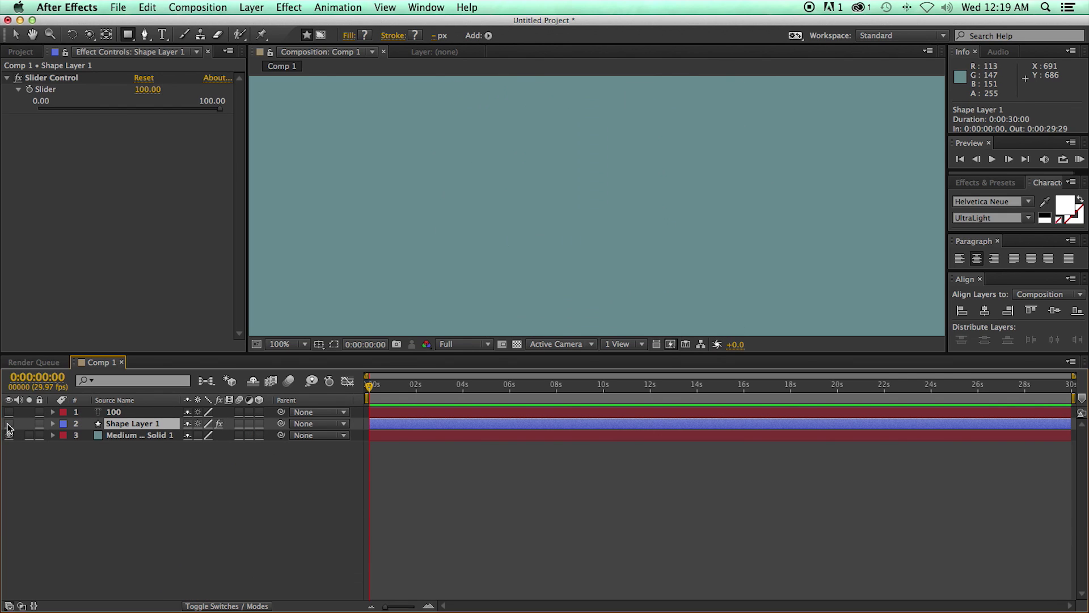
pyautogui.click(8, 424)
# Step: Try scaling up Shape Layer 1 through its Scale property, and undo the scale change
pyautogui.press('s')
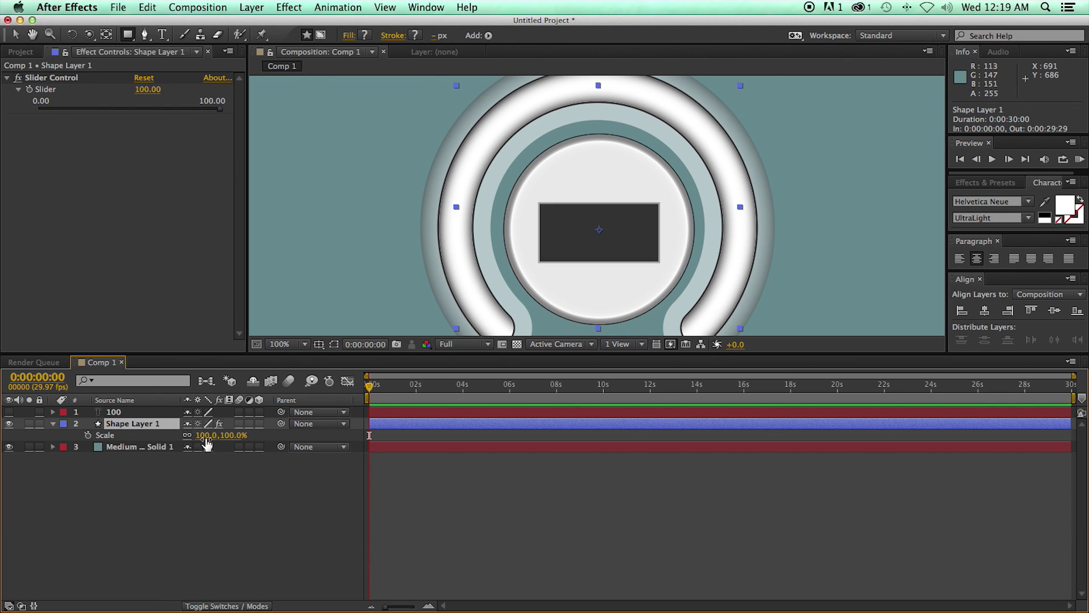
pyautogui.moveTo(205, 436)
pyautogui.mouseDown()
pyautogui.moveTo(230, 435)
pyautogui.moveTo(152, 435)
pyautogui.moveTo(226, 434)
pyautogui.mouseUp()
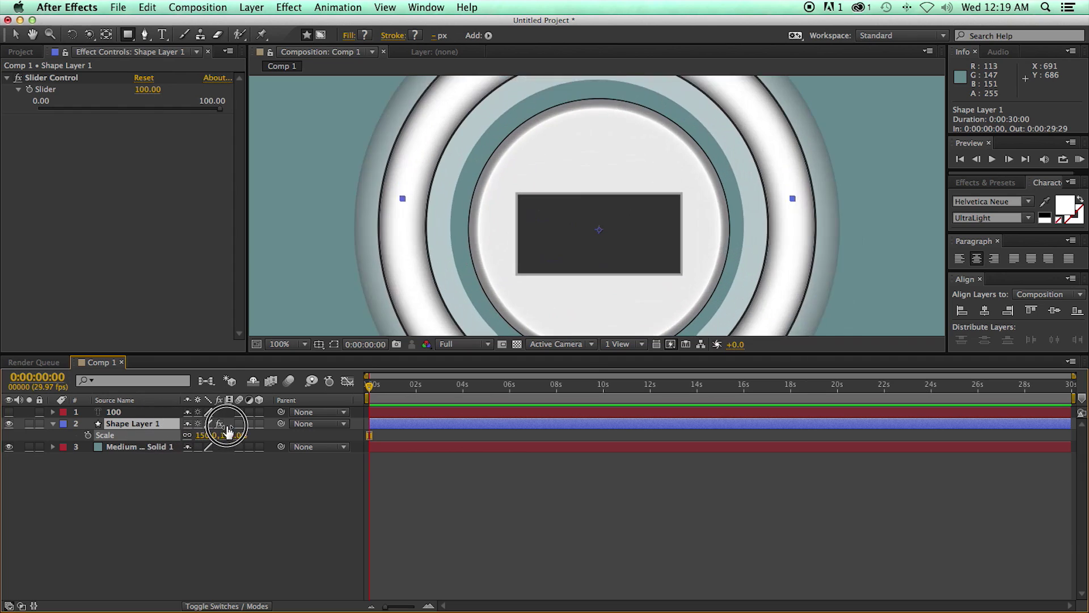
pyautogui.press('super+z')
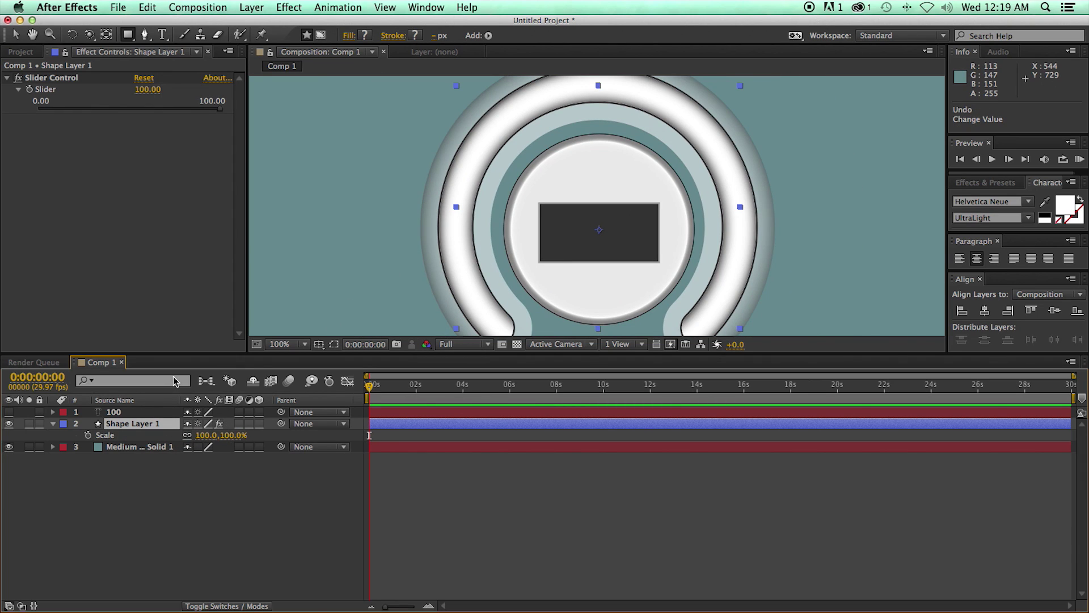
# Step: Create a new composition with the current settings and add a 1920 x 1080 px medium gray-cyan solid as its background
pyautogui.press('super+n')
pyautogui.press('Return')
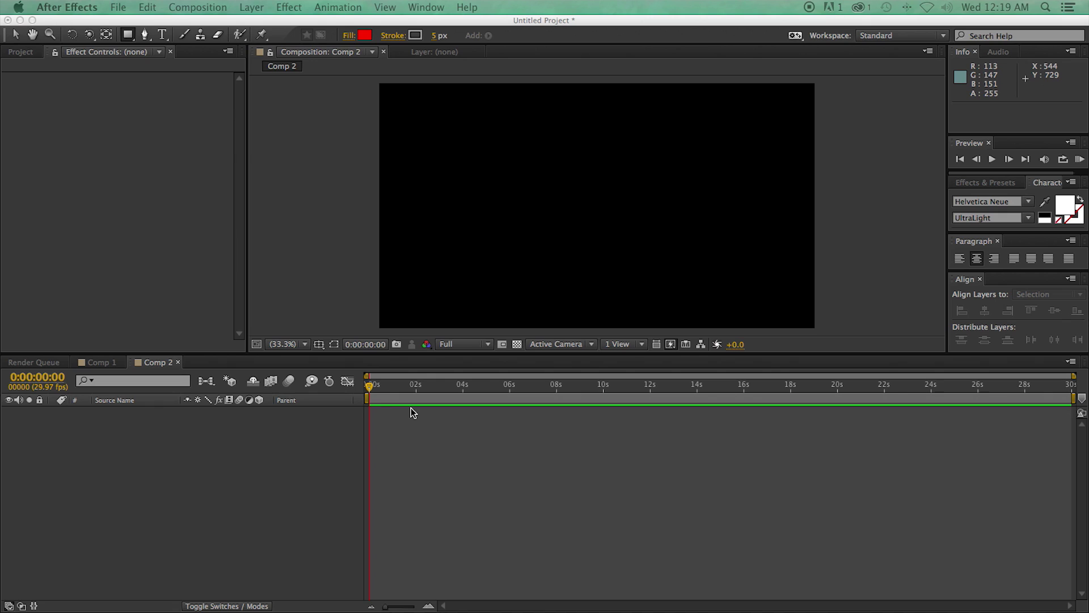
pyautogui.press('super+y')
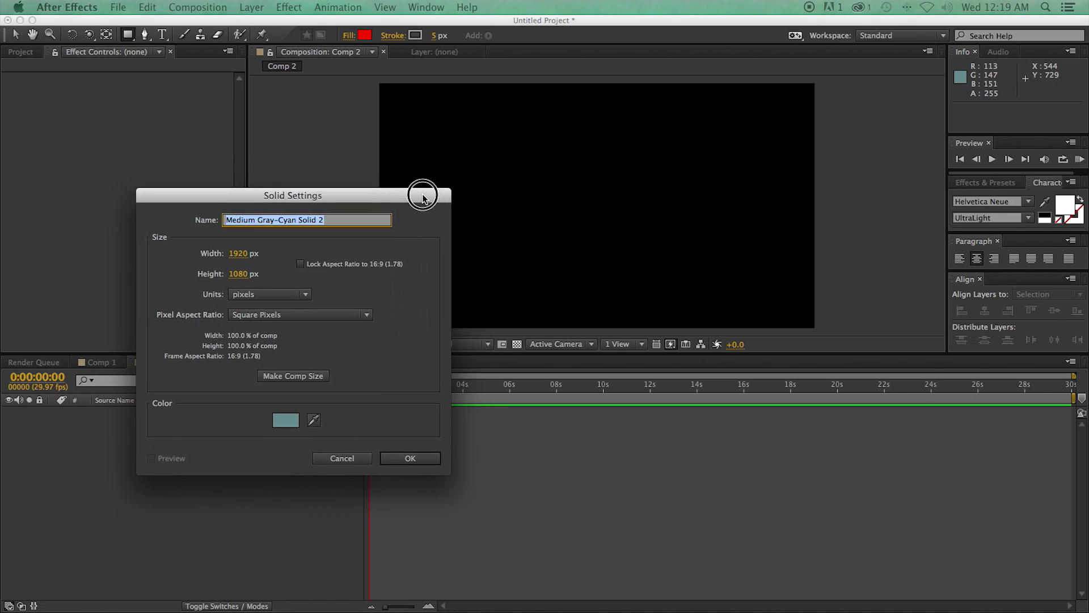
pyautogui.press('Return')
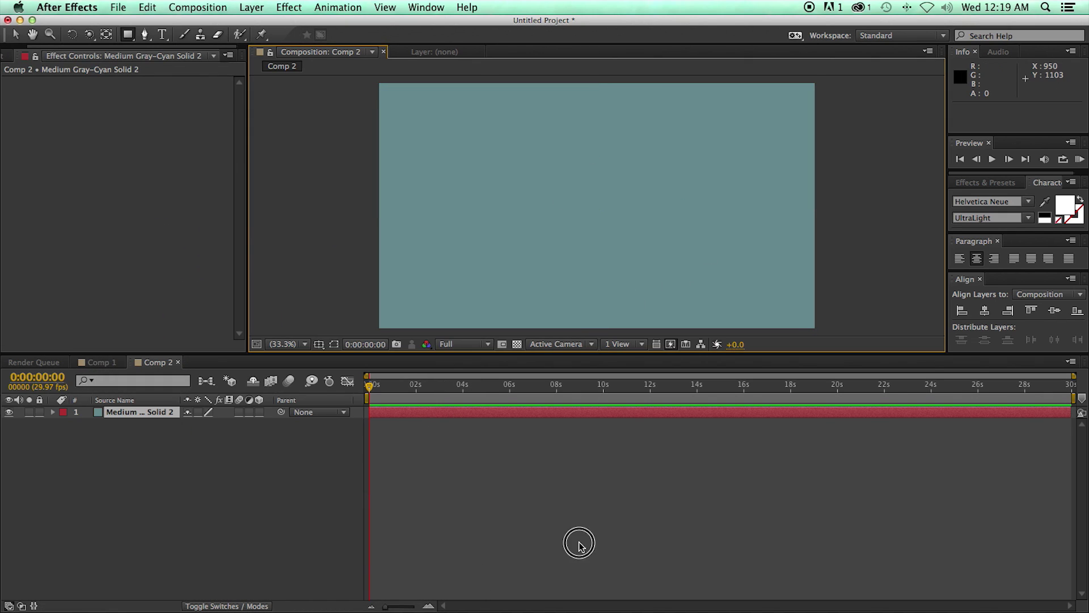
pyautogui.click(578, 540)
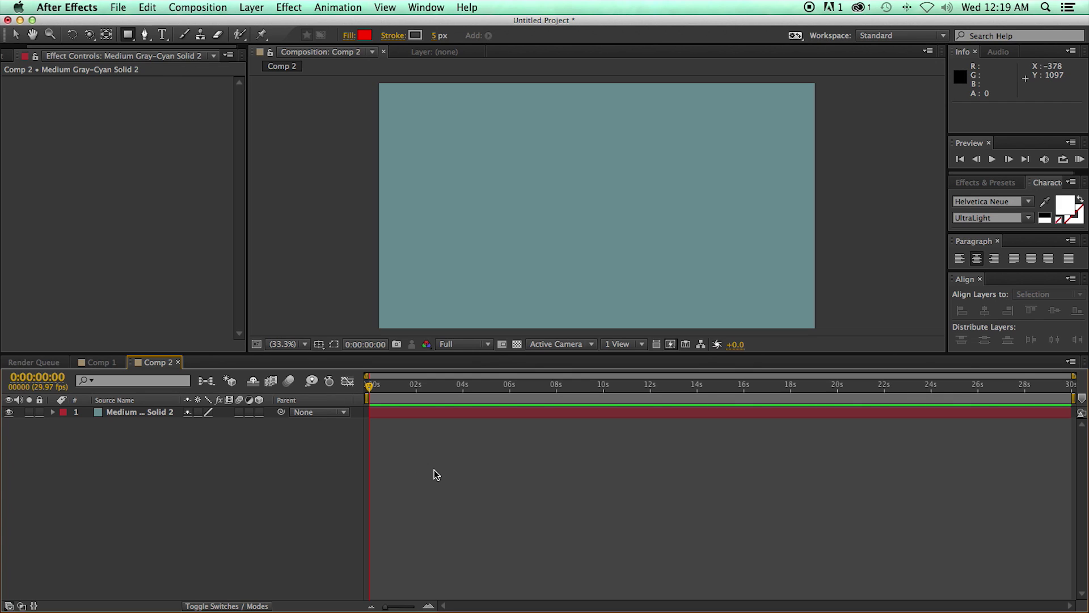
# Step: With no layer selected, draw a wide red rectangle around the middle of Comp 2 with the Rectangle tool, and delete it
pyautogui.click(414, 410)
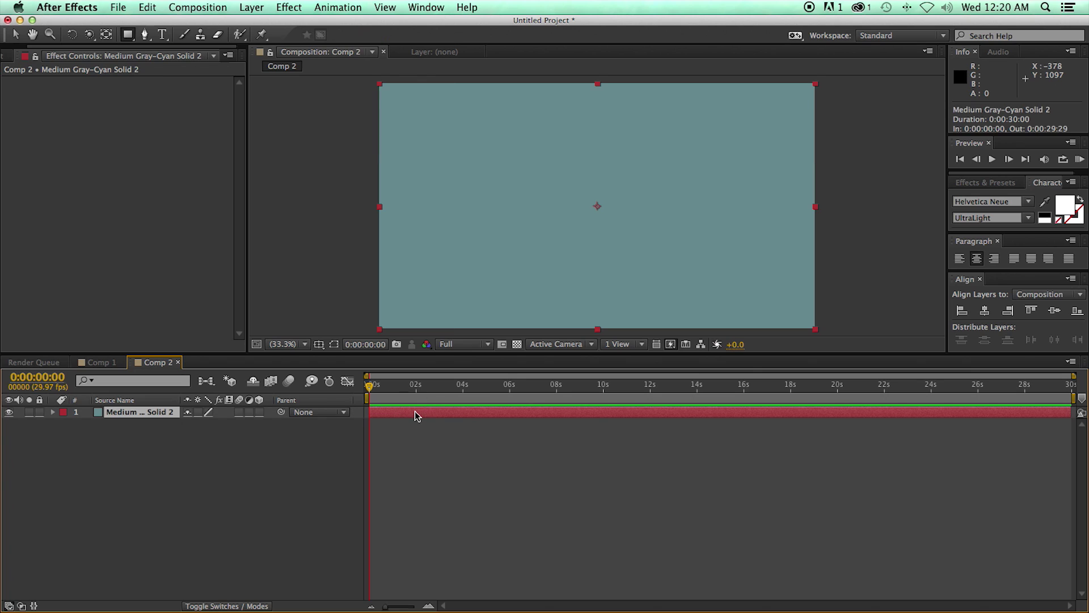
pyautogui.click(416, 462)
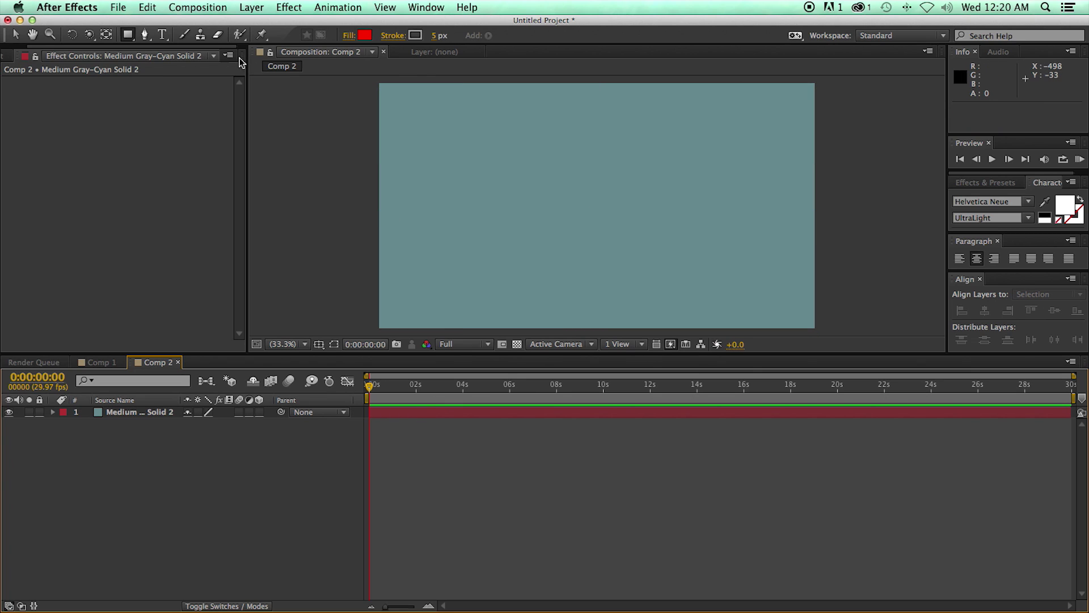
pyautogui.click(128, 35)
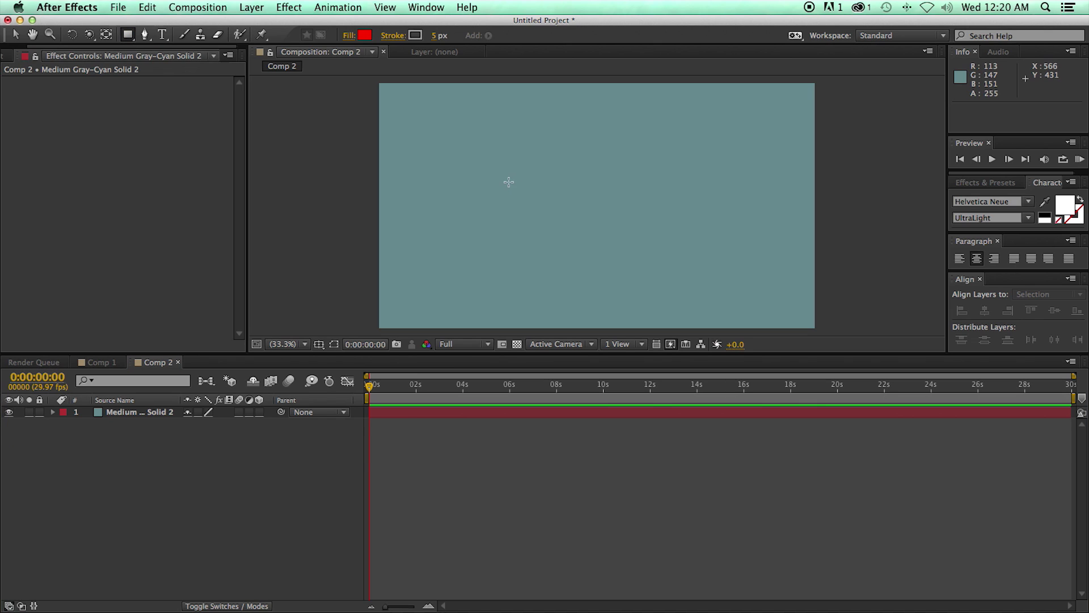
pyautogui.moveTo(506, 175); pyautogui.dragTo(669, 237)
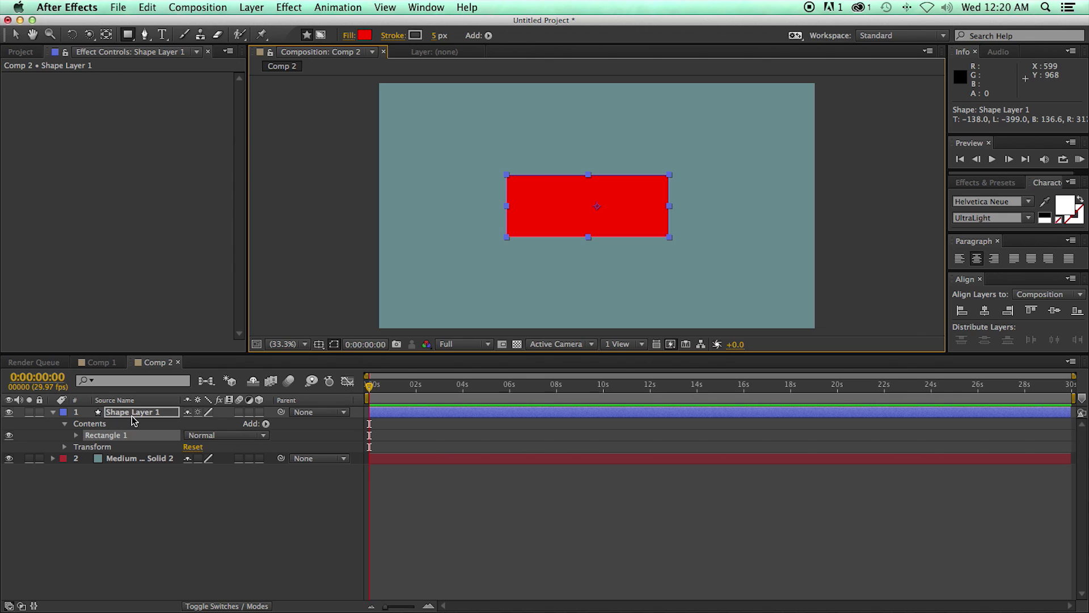
pyautogui.press('Delete')
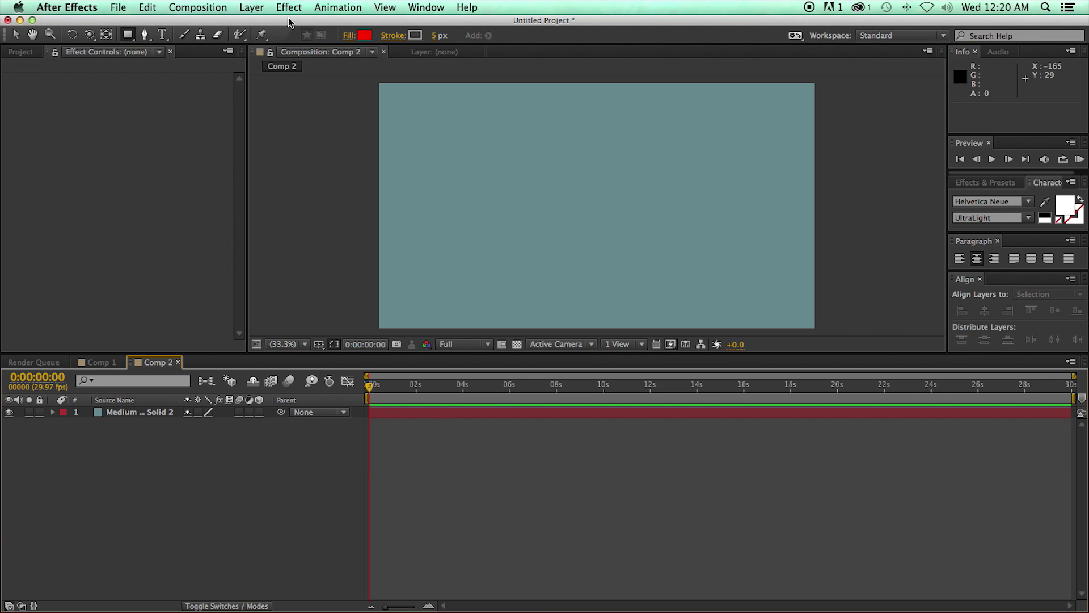
# Step: Create an empty shape layer in Comp 2 and add a rectangle path to it
pyautogui.click(251, 7)
pyautogui.moveTo(260, 23)
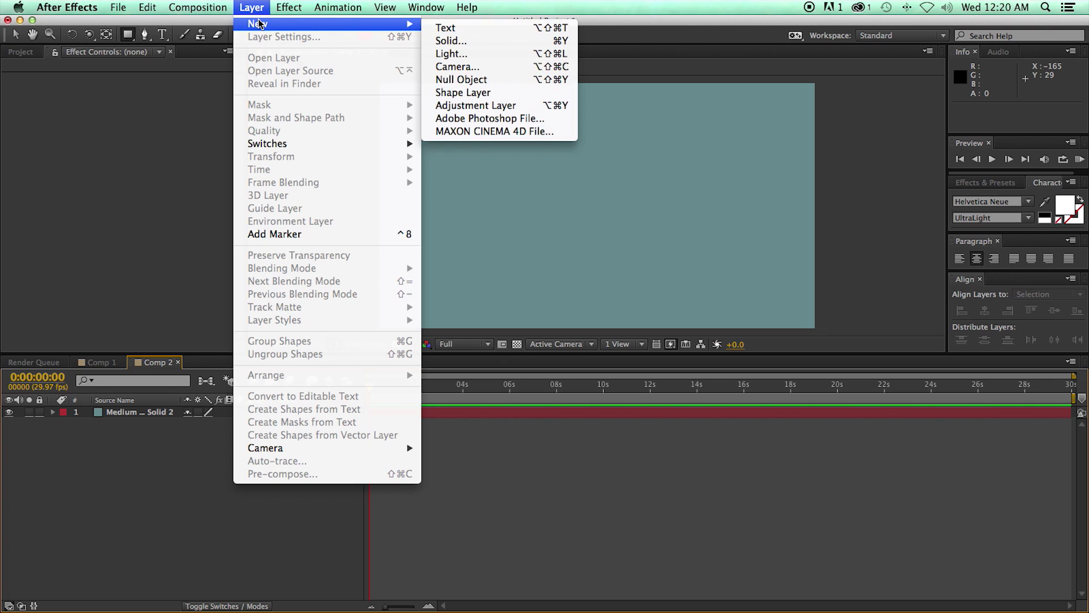
pyautogui.click(493, 93)
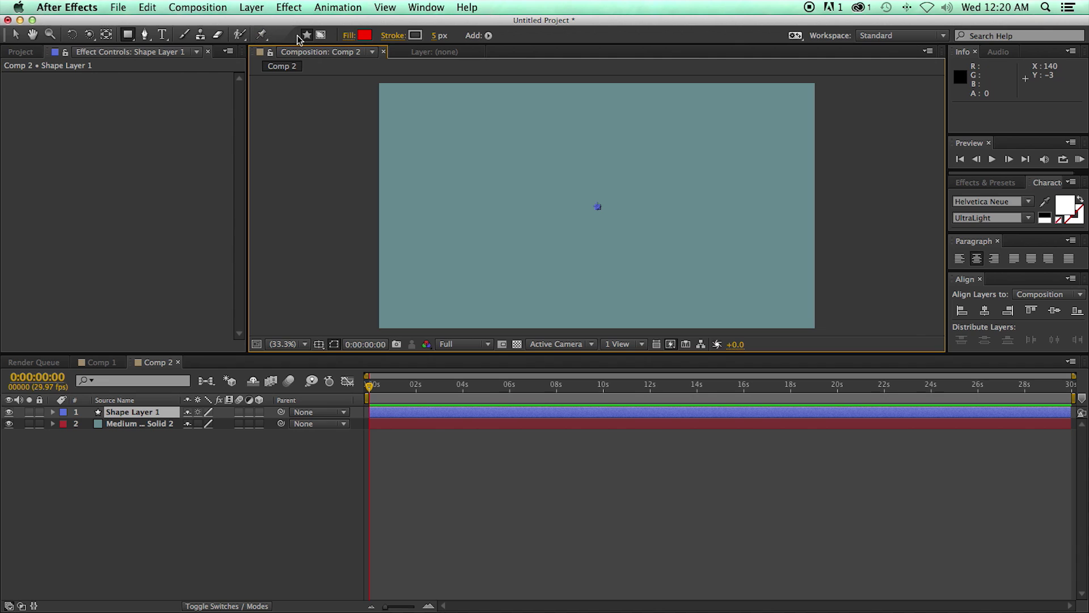
pyautogui.click(488, 36)
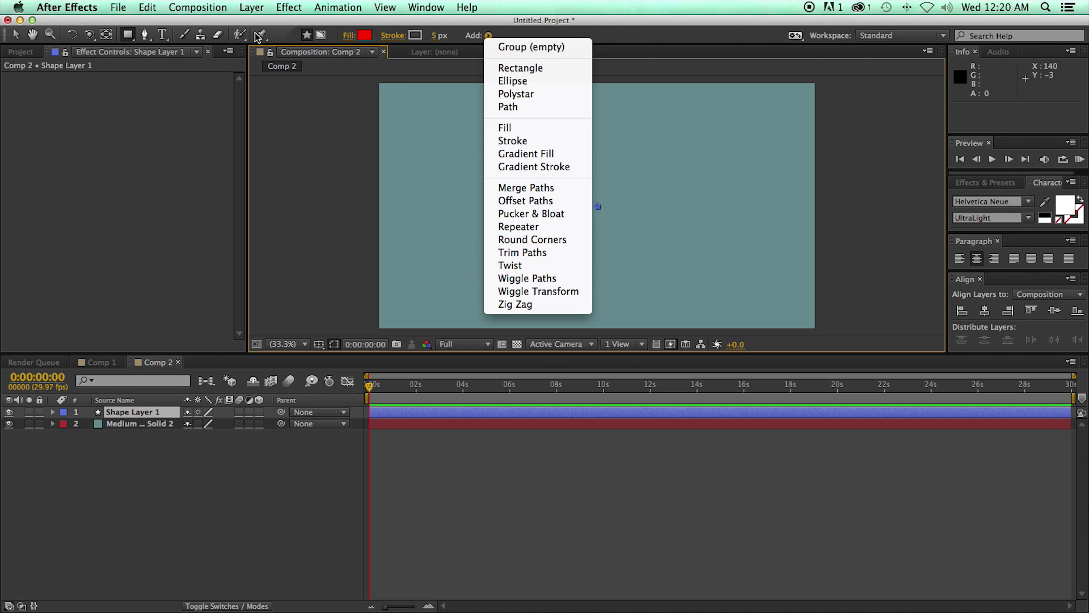
pyautogui.click(531, 68)
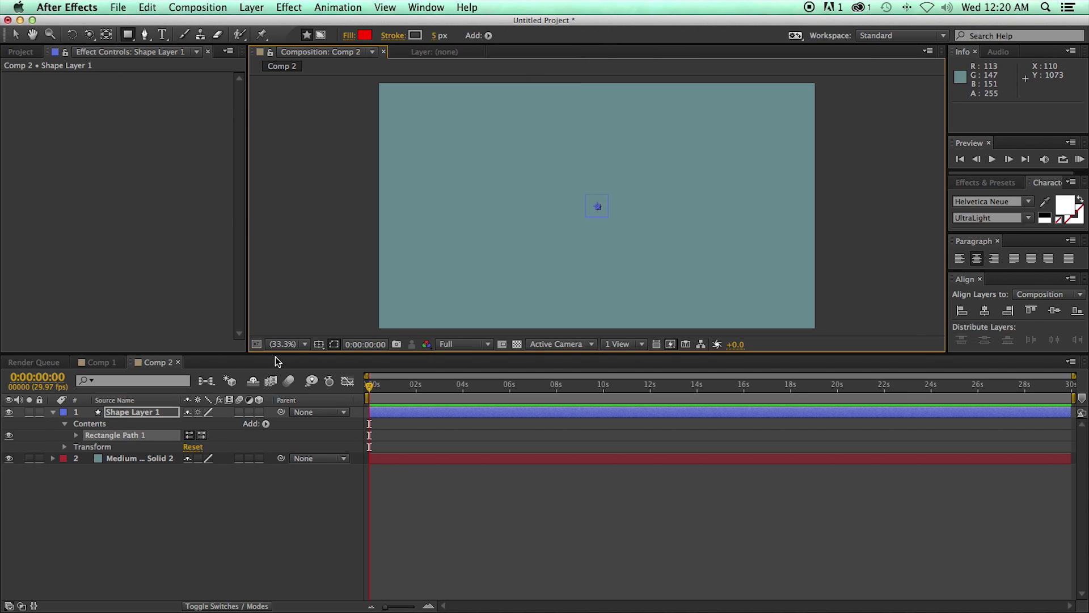
# Step: Try adding a red fill to the shape layer's rectangle path, and undo the addition
pyautogui.click(488, 35)
pyautogui.click(531, 129)
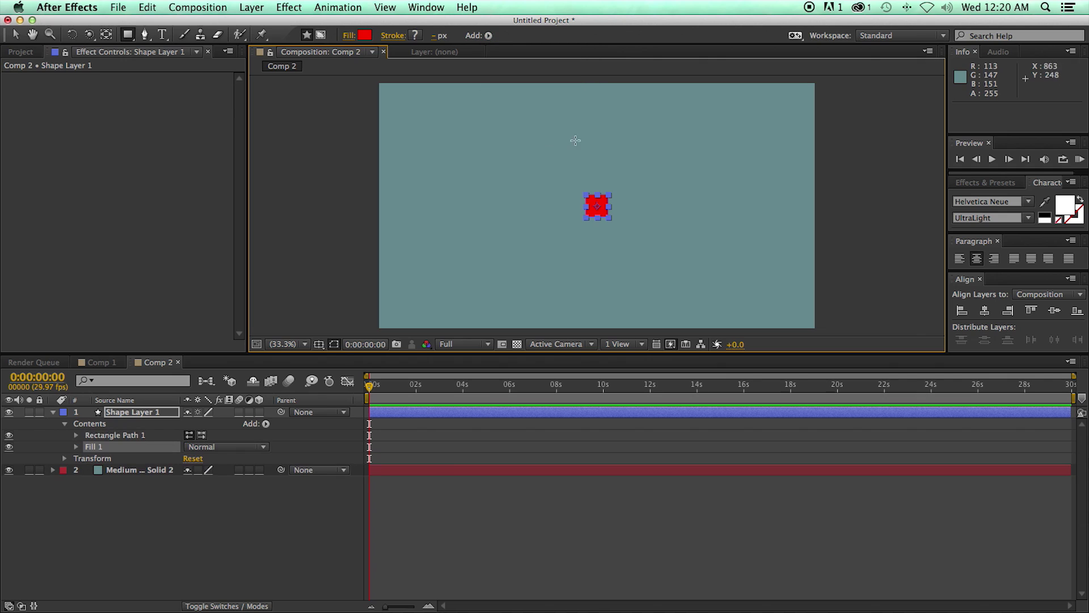
pyautogui.press('super+z')
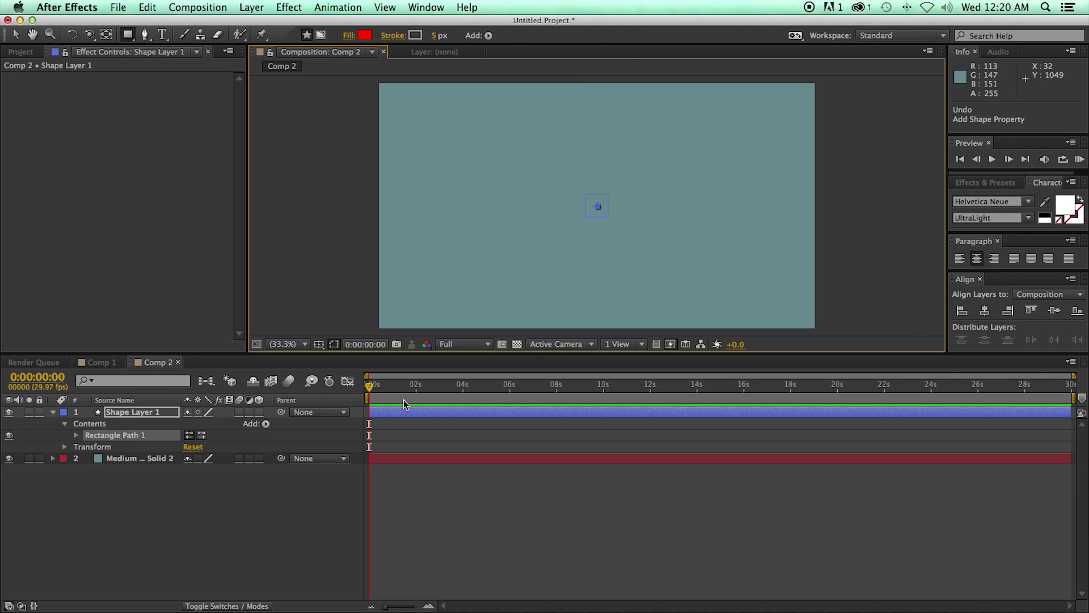
# Step: Delete the shape layer that holds the unfilled rectangle path
pyautogui.click(417, 494)
pyautogui.click(408, 413)
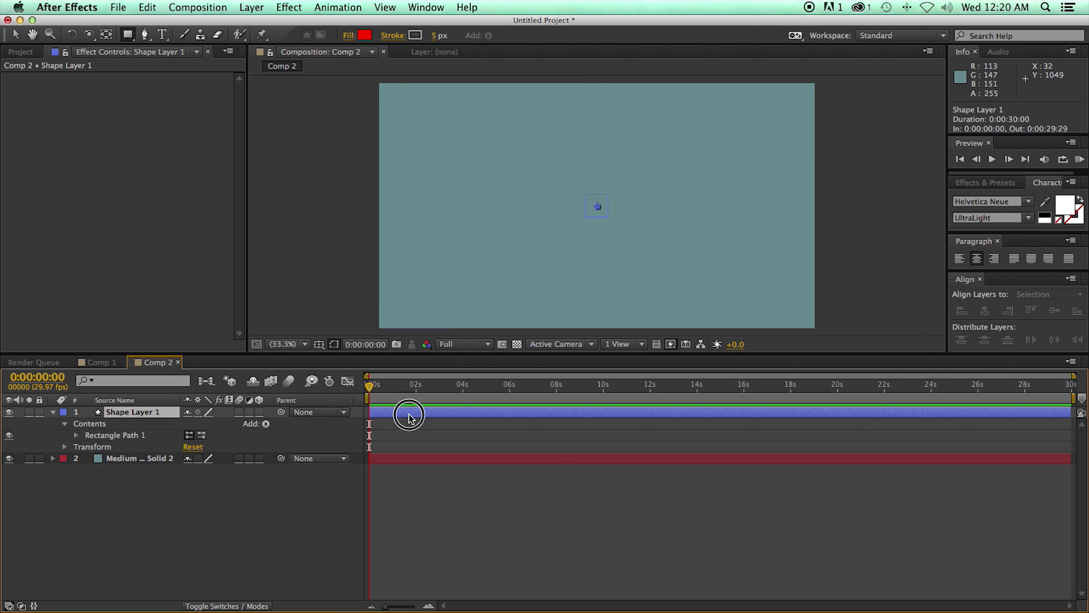
pyautogui.press('Delete')
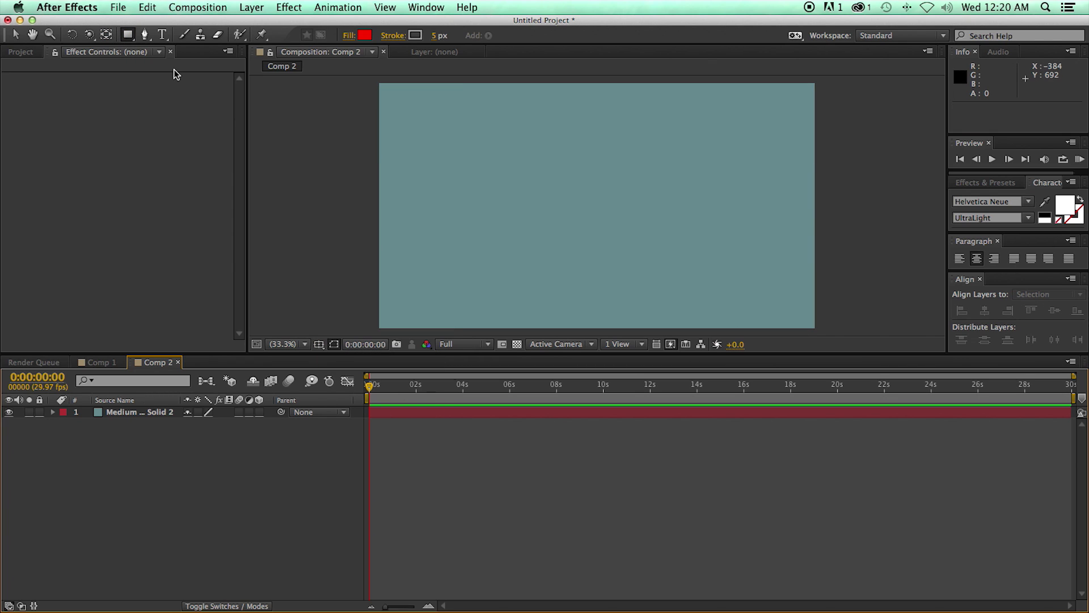
# Step: Draw a red circle about 450 px in diameter at the centre of Comp 2 with the Ellipse tool
pyautogui.moveTo(127, 35); pyautogui.dragTo(176, 67)
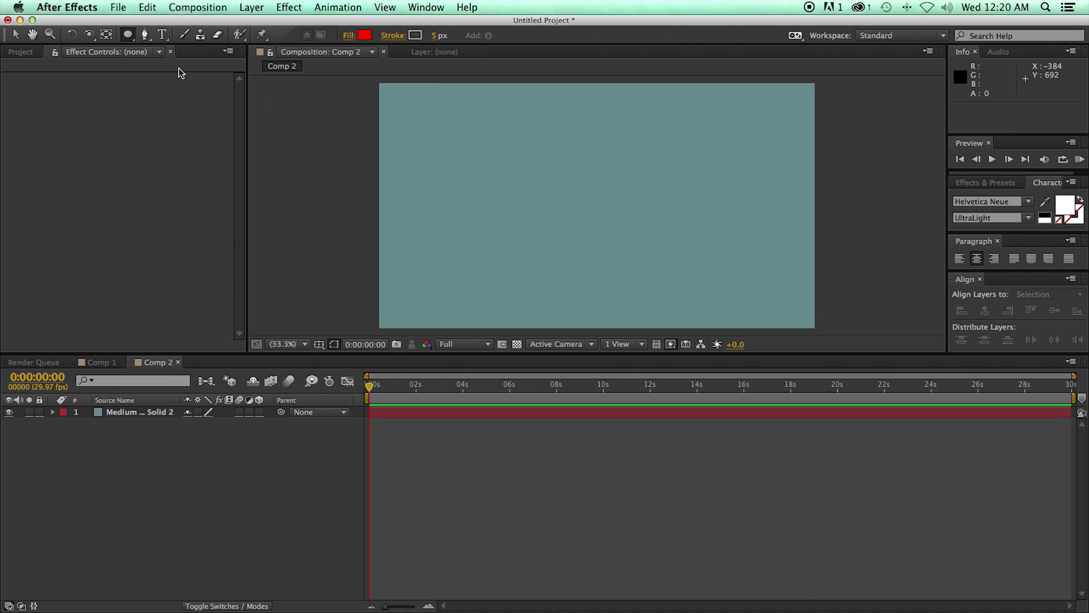
pyautogui.moveTo(553, 171)
pyautogui.mouseDown()
pyautogui.moveTo(647, 248)
pyautogui.moveTo(650, 231)
pyautogui.mouseUp()
pyautogui.click(124, 480)
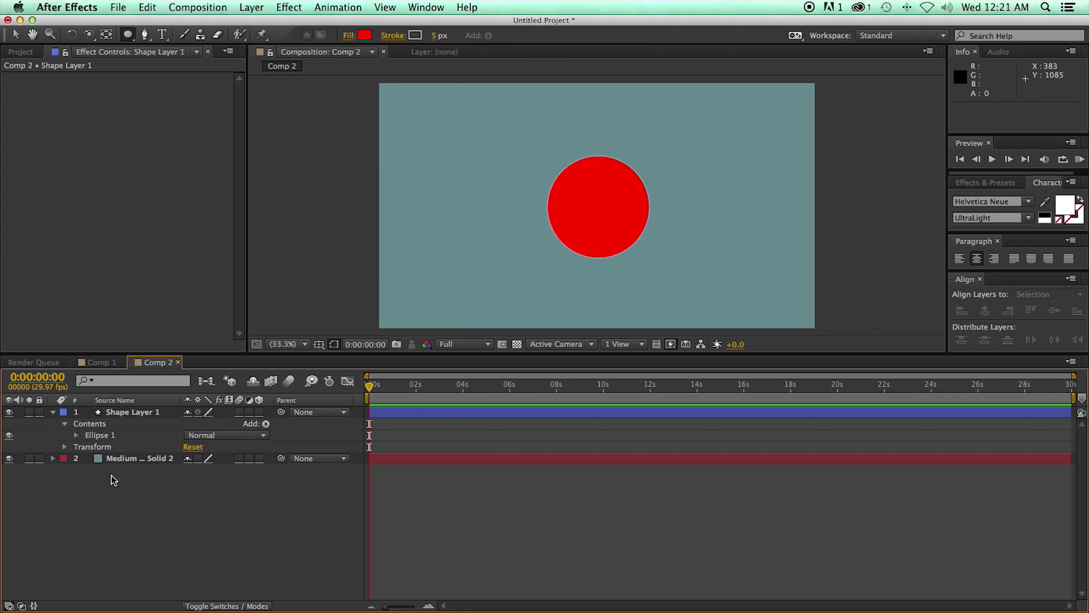
# Step: Look through the circle's Ellipse 1 group, collapse the layer's contents, and select Shape Layer 1
pyautogui.click(76, 435)
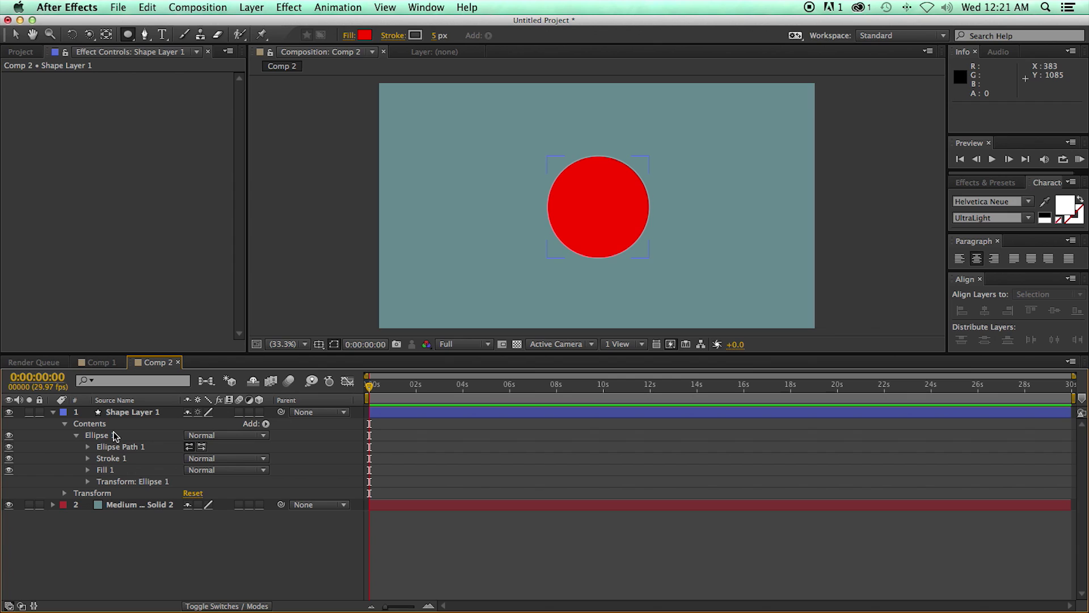
pyautogui.click(76, 435)
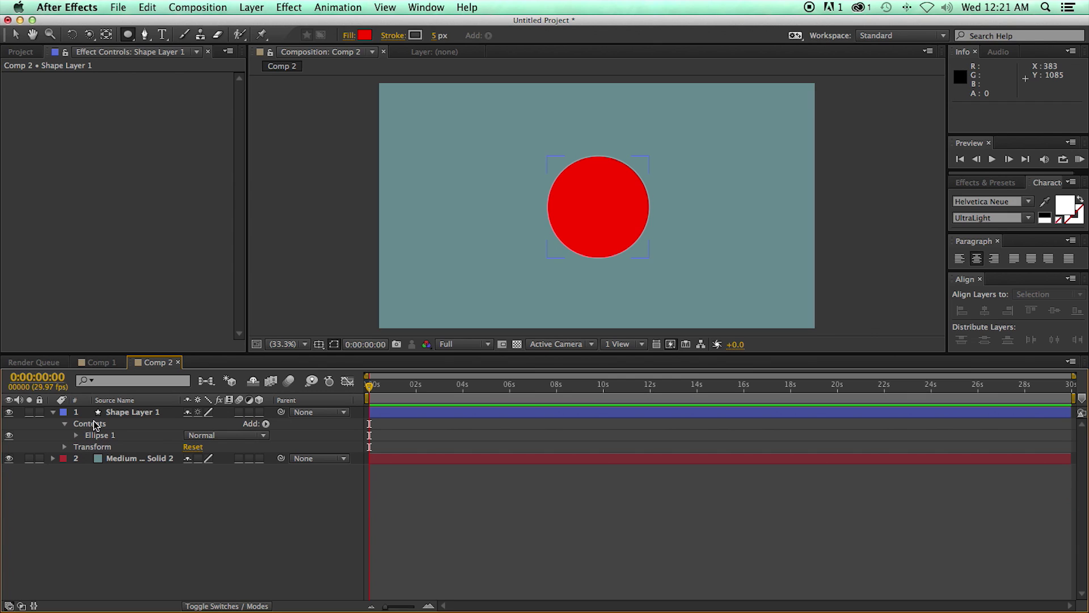
pyautogui.click(85, 425)
pyautogui.click(65, 424)
pyautogui.click(408, 411)
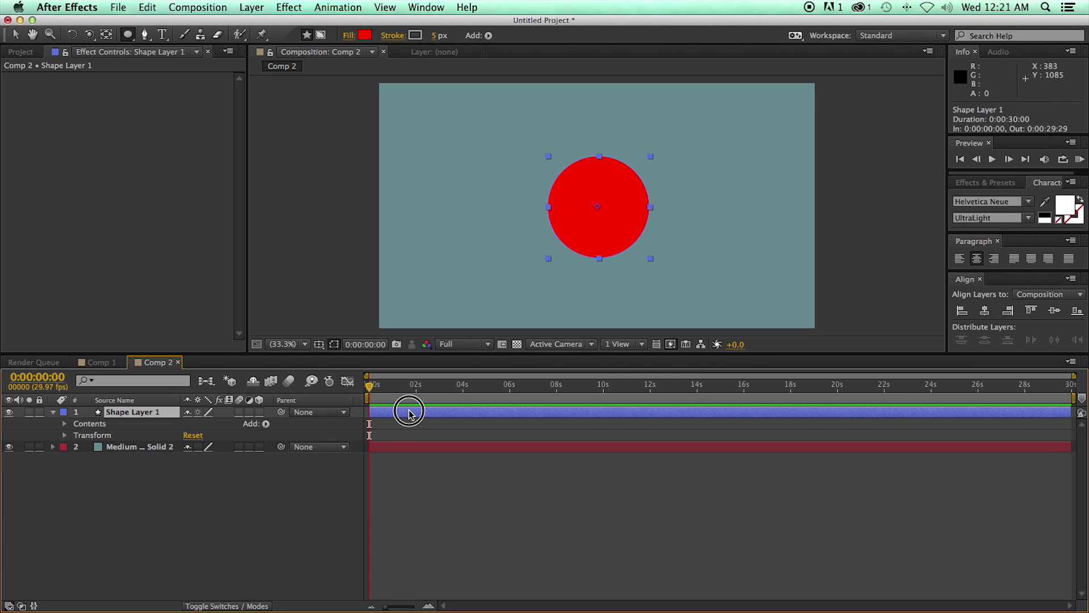
# Step: Examine the path, stroke, fill and transform items in Ellipse 1, and expand Ellipse Path 1 to show its size and position
pyautogui.click(64, 425)
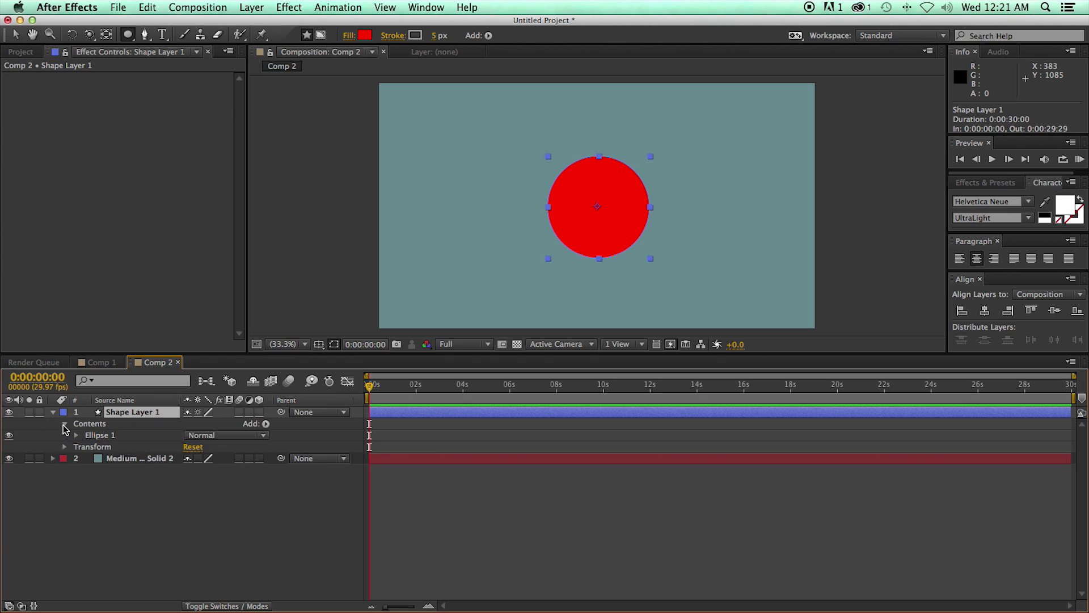
pyautogui.click(75, 435)
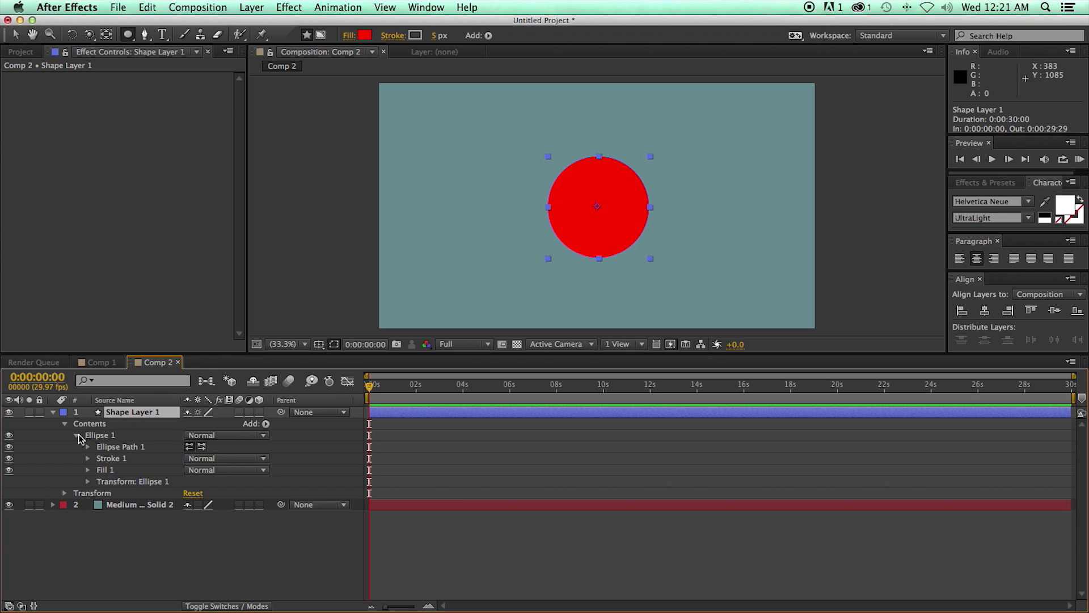
pyautogui.click(85, 437)
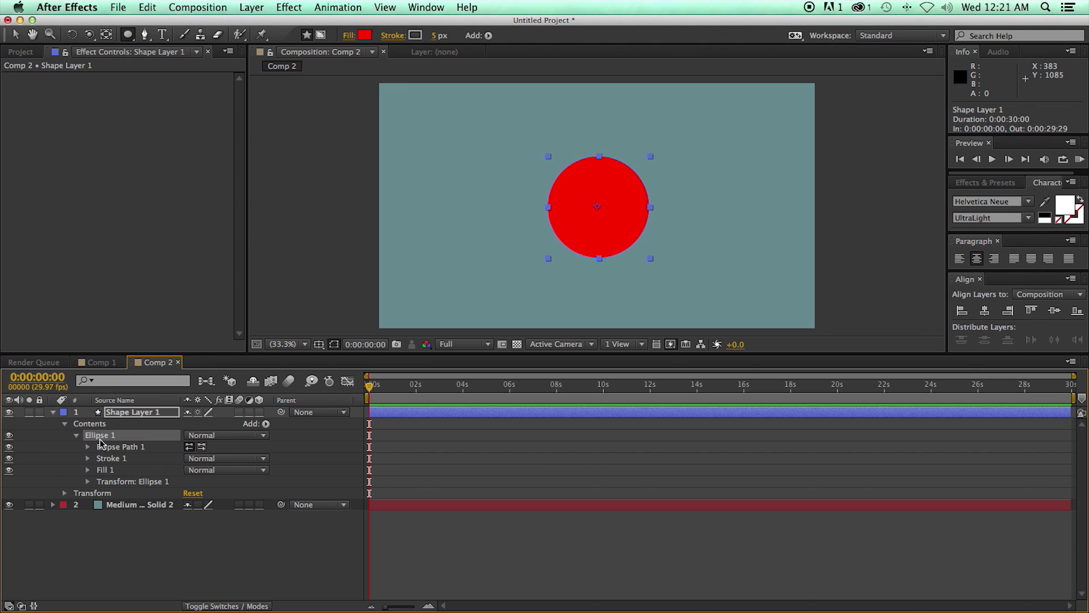
pyautogui.click(113, 447)
pyautogui.click(108, 459)
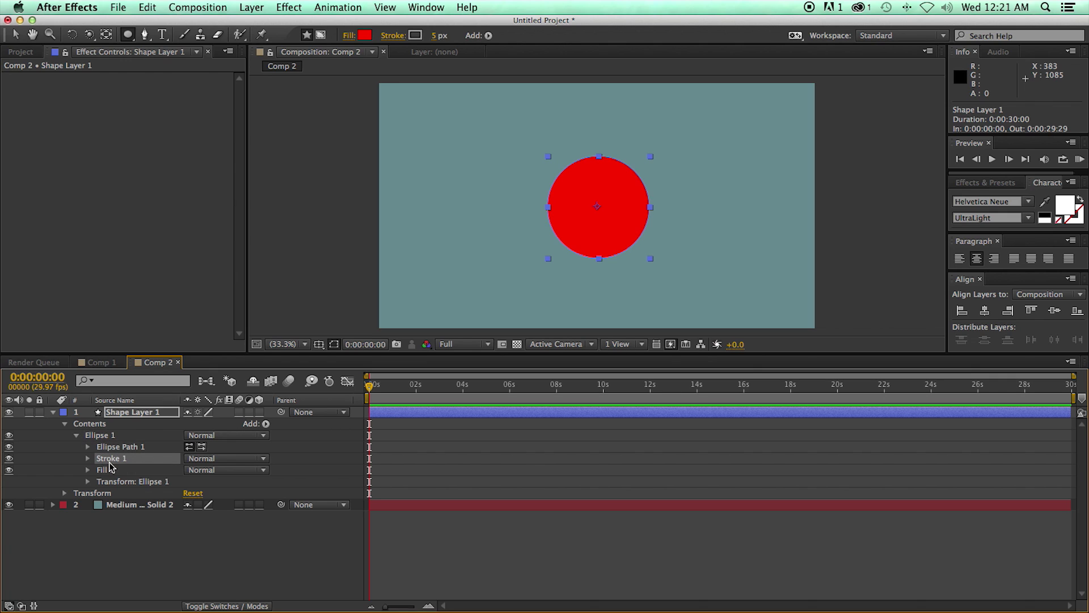
pyautogui.click(111, 471)
pyautogui.click(116, 482)
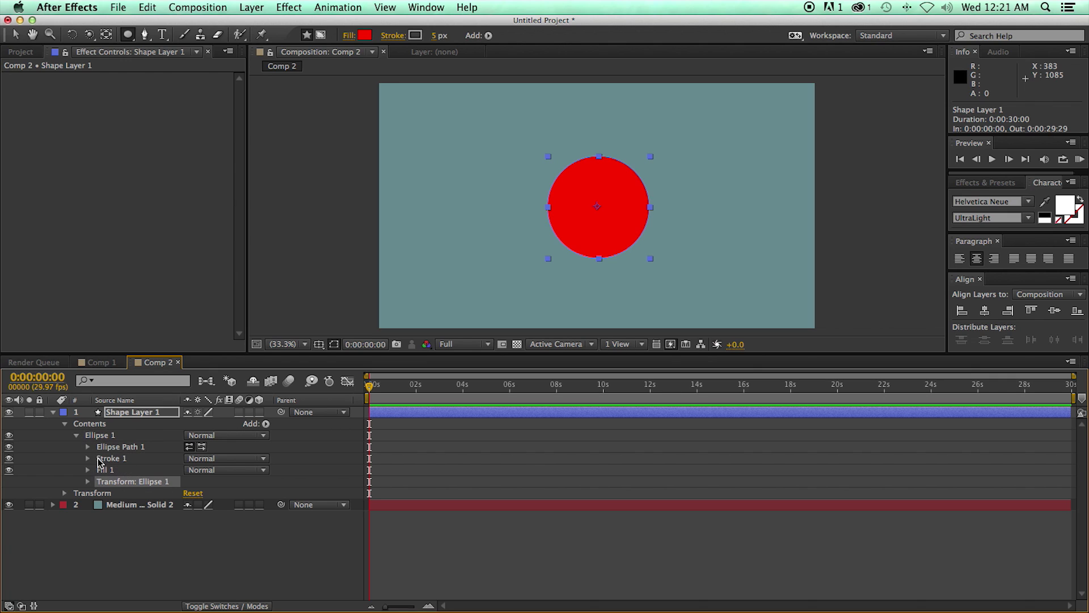
pyautogui.click(89, 448)
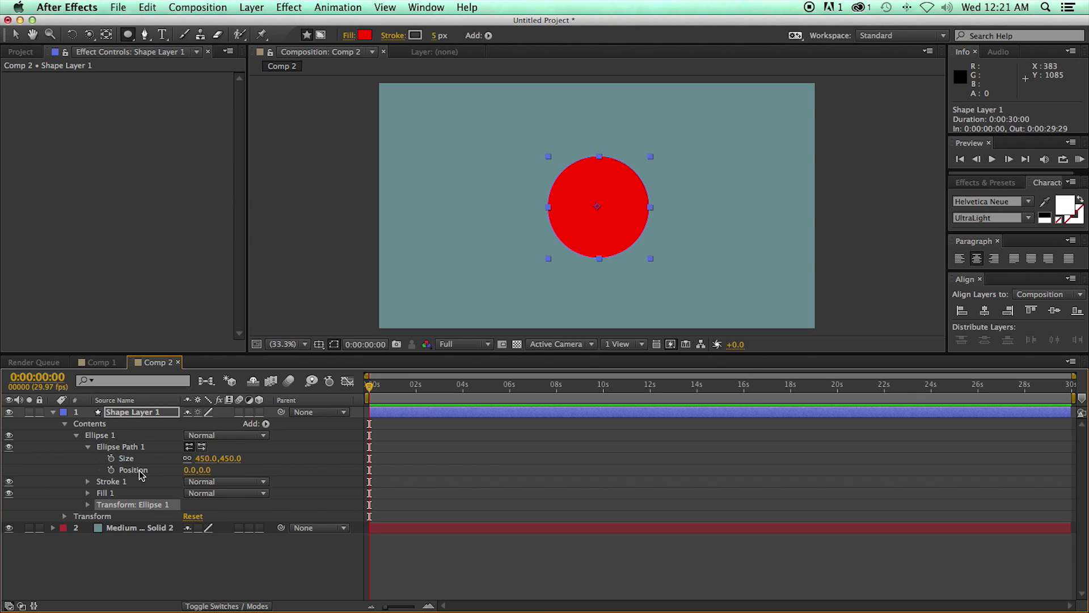
# Step: Expand the Ellipse 1 group's transform and the layer's own transform to compare their properties
pyautogui.click(88, 505)
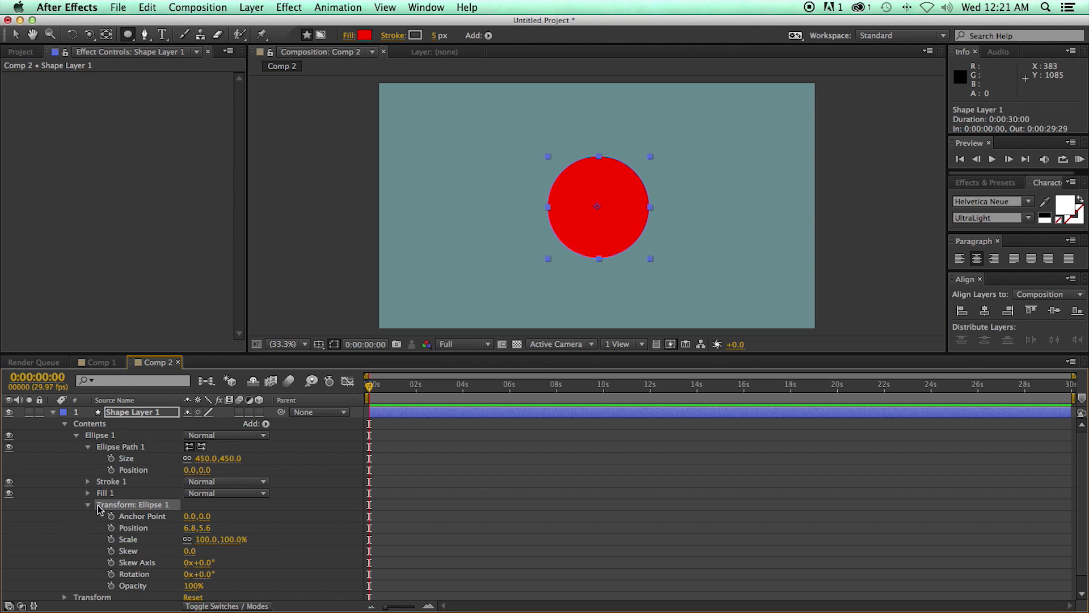
pyautogui.scroll(-1, 135, 532)
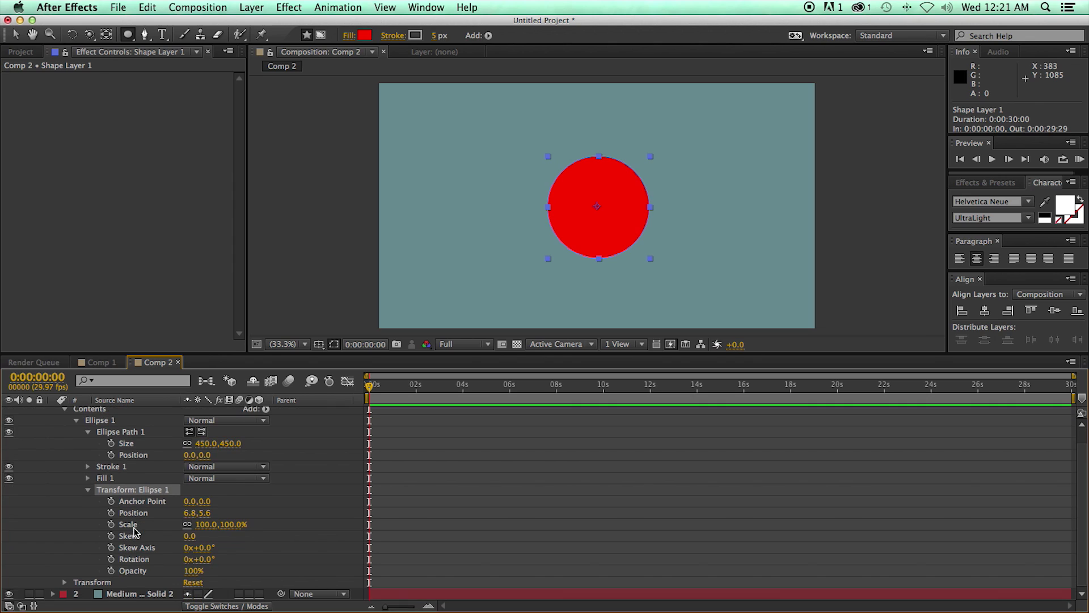
pyautogui.click(65, 583)
pyautogui.scroll(-2, 66, 583)
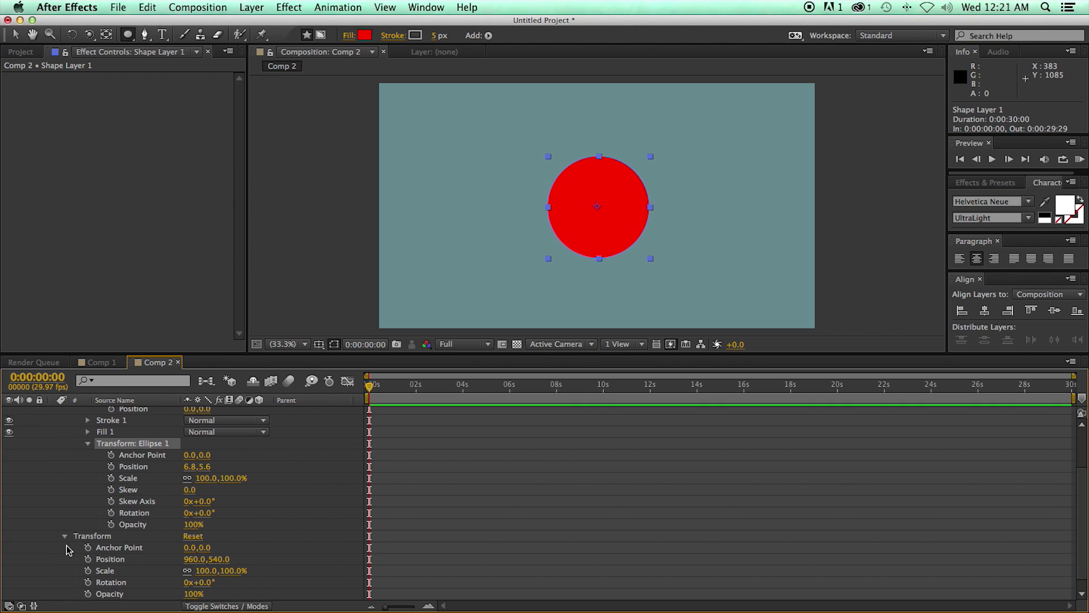
pyautogui.scroll(1, 67, 549)
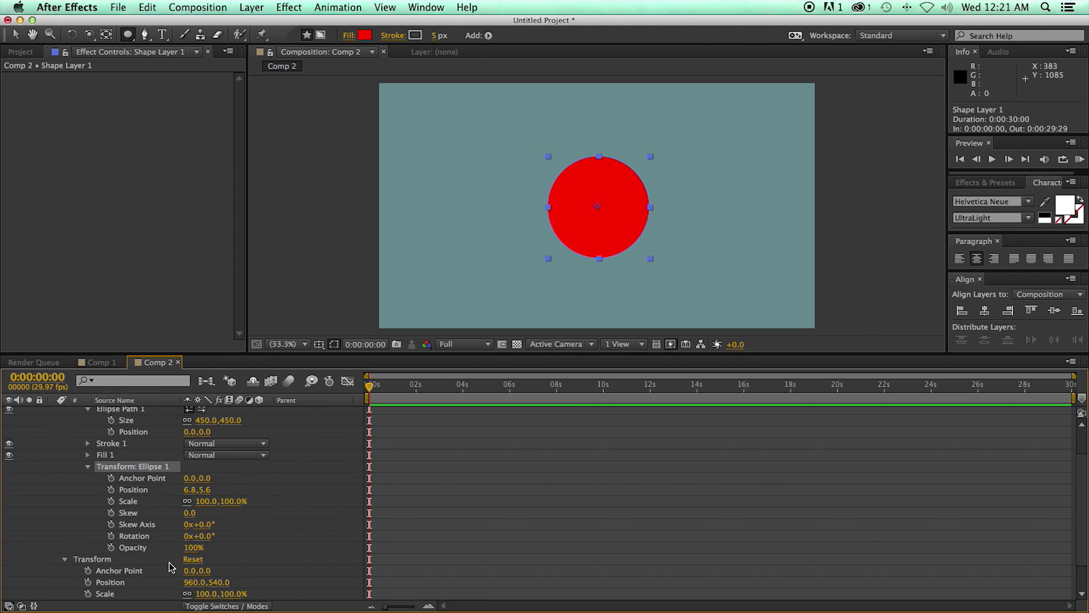
# Step: Try shifting the layer's position horizontally, undo it, and try the group's anchor point and the ellipse path's position
pyautogui.moveTo(193, 582); pyautogui.dragTo(219, 573)
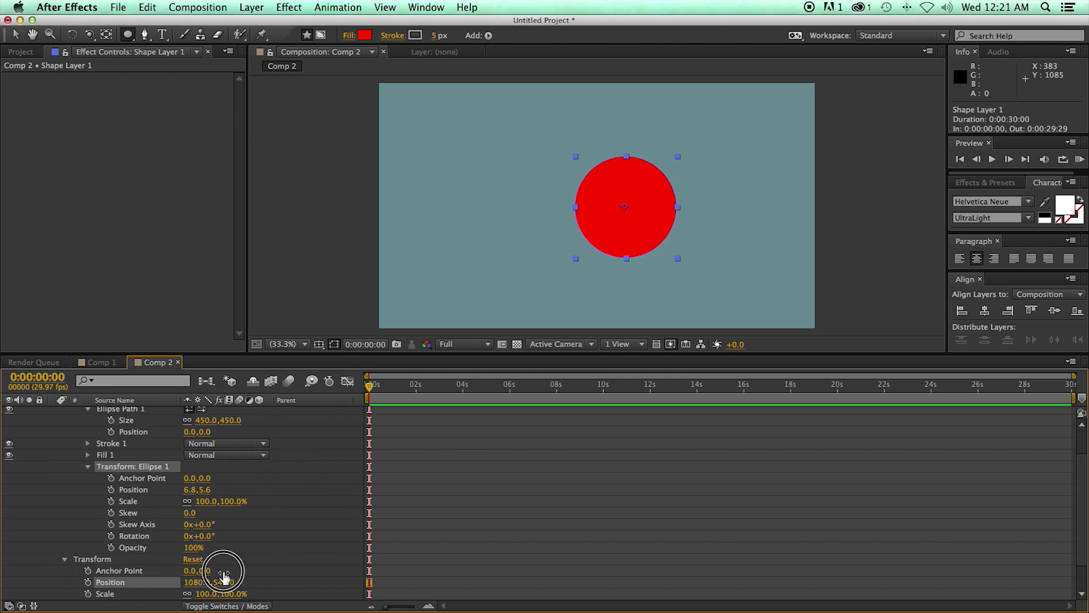
pyautogui.press('super+z')
pyautogui.moveTo(190, 481)
pyautogui.mouseDown()
pyautogui.moveTo(267, 477)
pyautogui.moveTo(204, 481)
pyautogui.mouseUp()
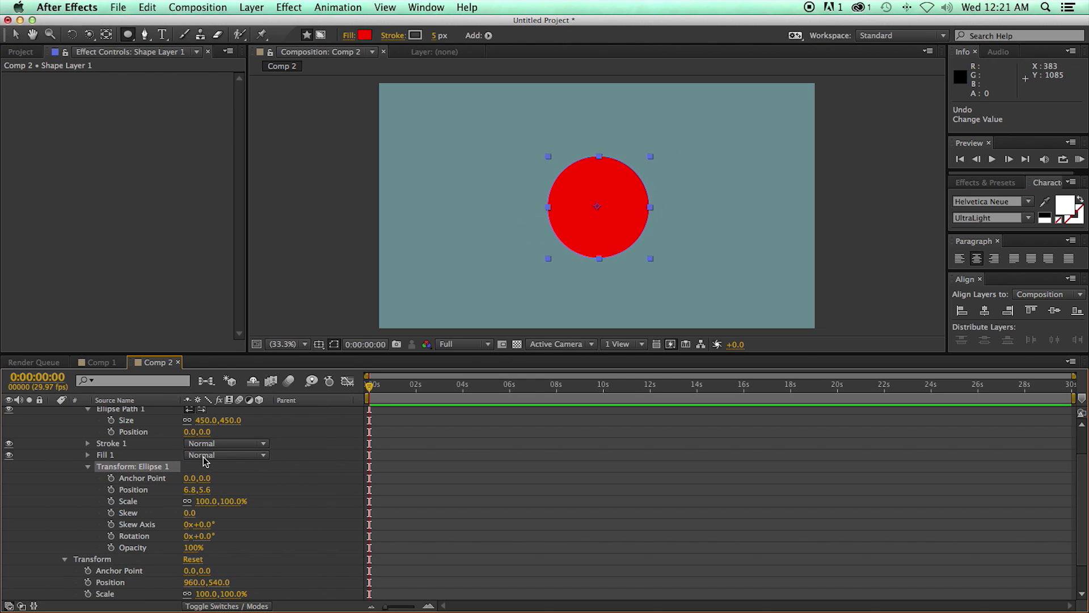
pyautogui.moveTo(193, 432); pyautogui.dragTo(152, 437)
pyautogui.scroll(2, 158, 482)
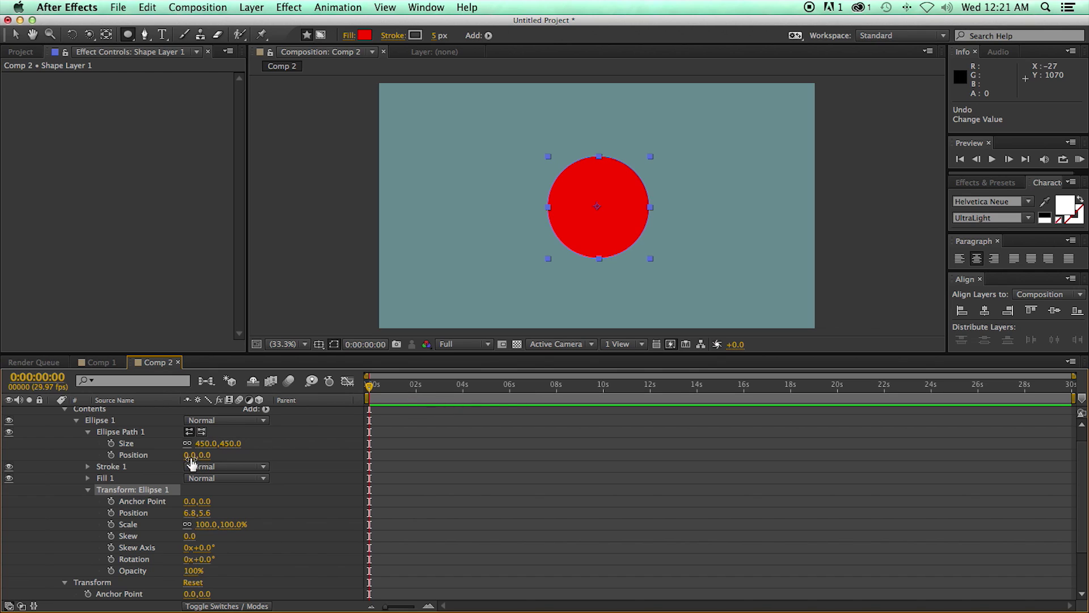
# Step: Set the position in Transform: Ellipse 1 to 0, 0, and collapse the path, group transform and layer transform
pyautogui.click(88, 432)
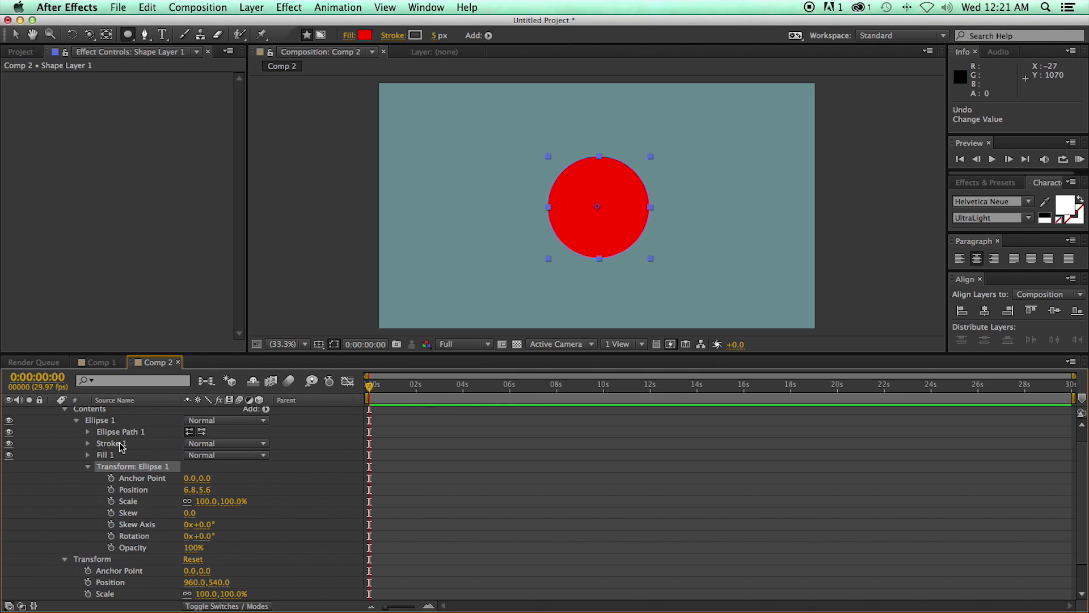
pyautogui.click(189, 489)
pyautogui.write('0')
pyautogui.press('Tab')
pyautogui.write('0')
pyautogui.press('Return')
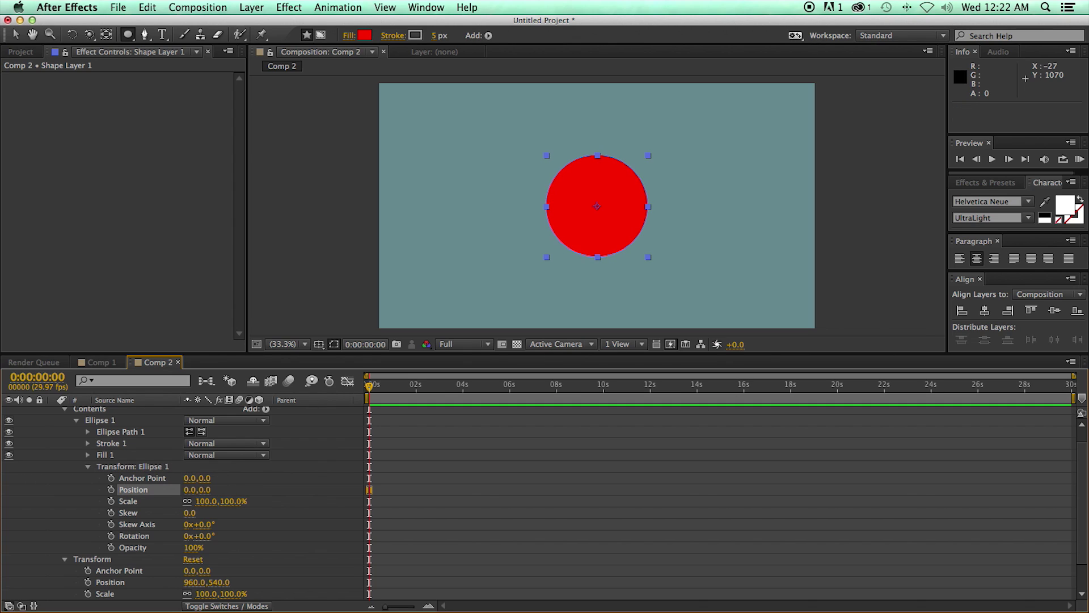
pyautogui.click(88, 467)
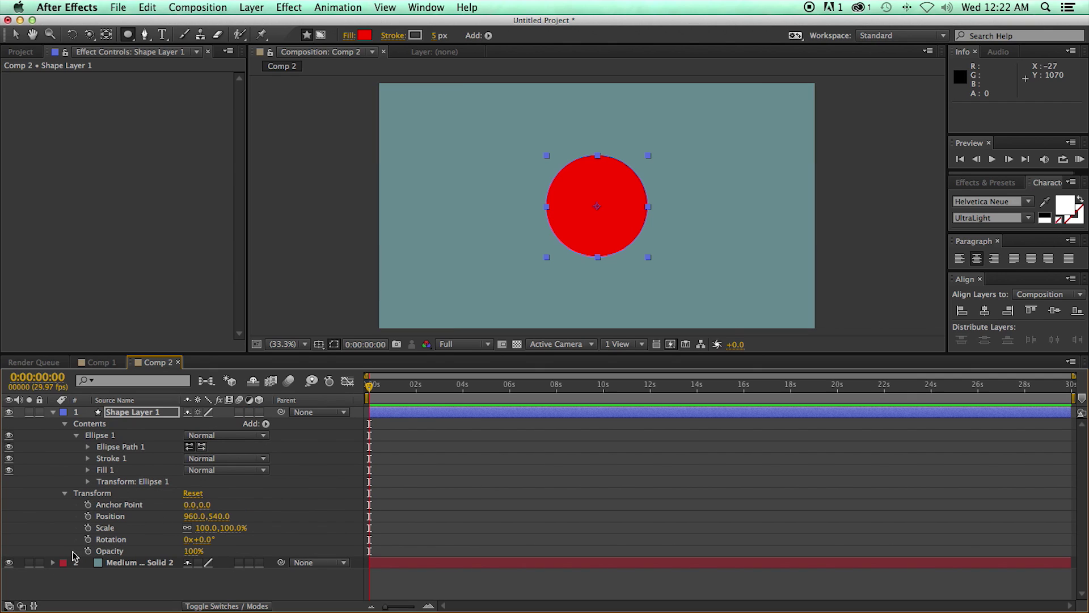
pyautogui.click(65, 493)
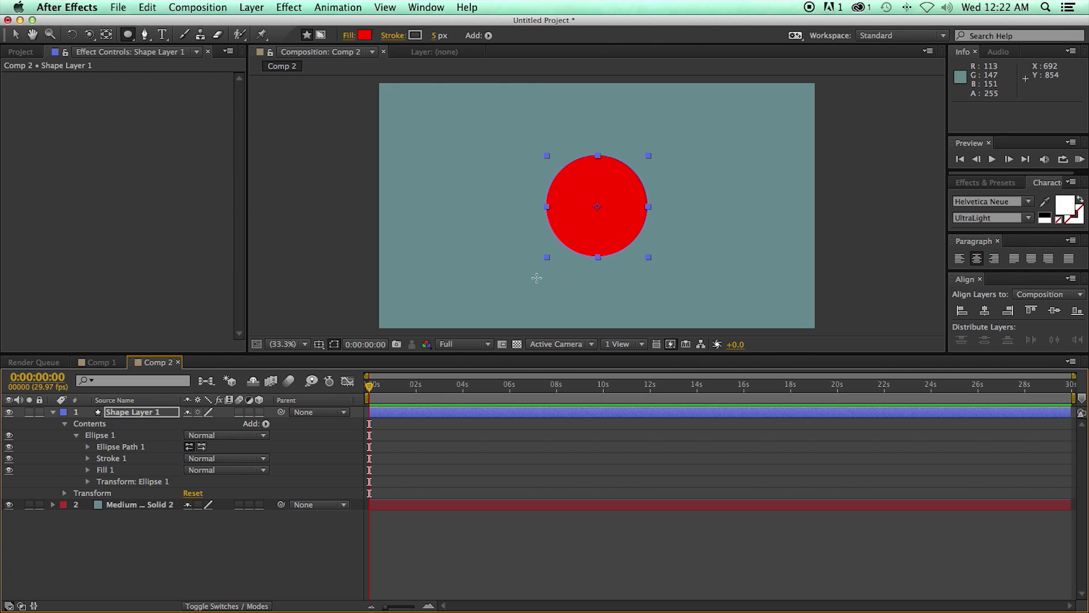
# Step: Change the circle's Fill 1 colour to a lighter coral red
pyautogui.click(104, 467)
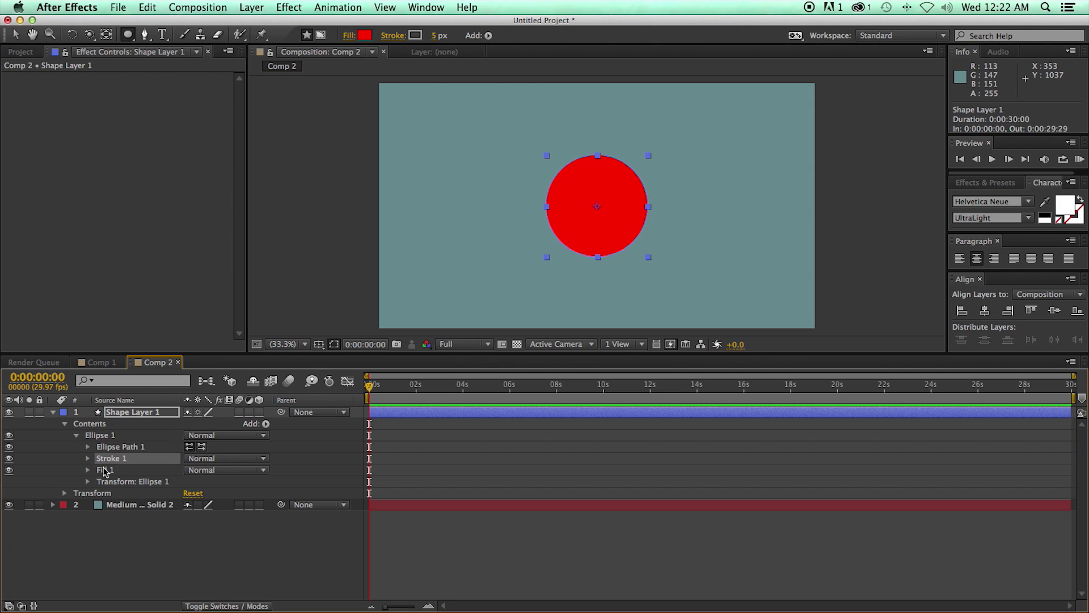
pyautogui.click(87, 470)
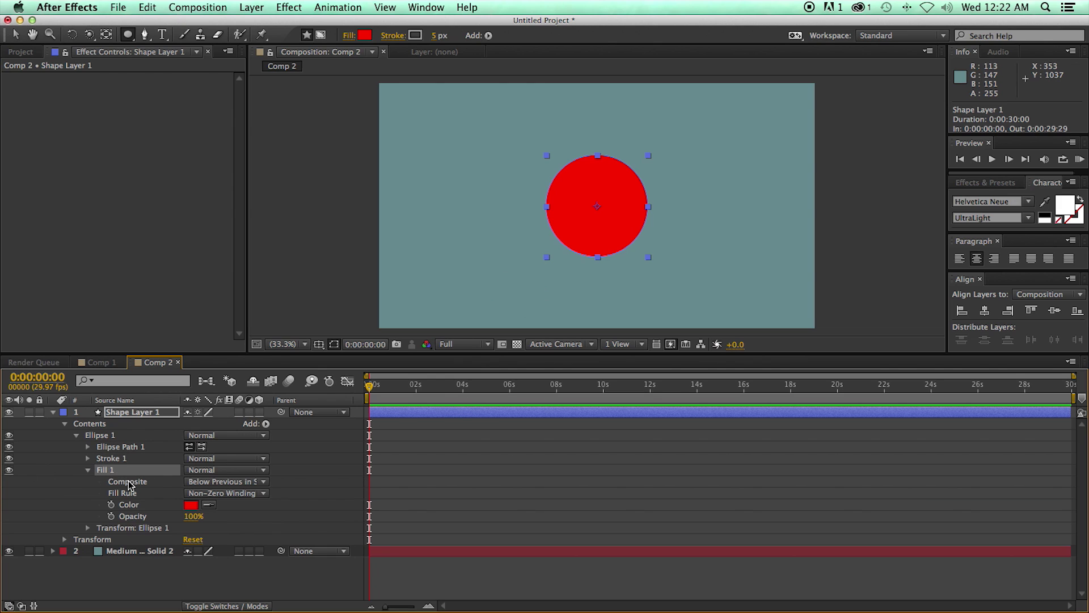
pyautogui.click(191, 504)
pyautogui.moveTo(216, 312); pyautogui.dragTo(170, 225)
pyautogui.click(373, 239)
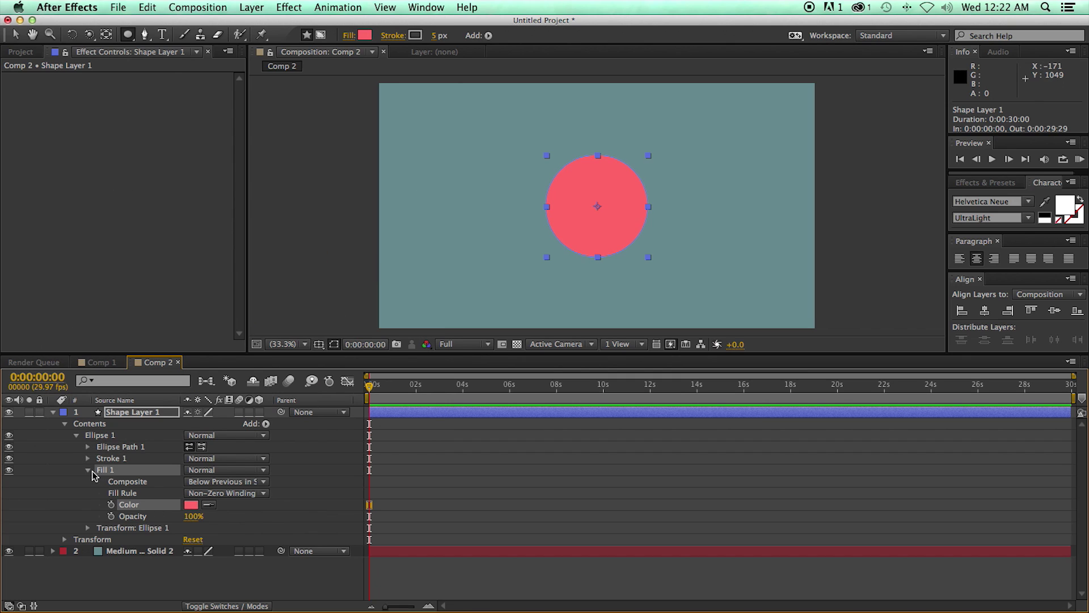
pyautogui.click(88, 470)
# Step: Try a much larger stroke width on Stroke 1 and undo the change
pyautogui.click(88, 459)
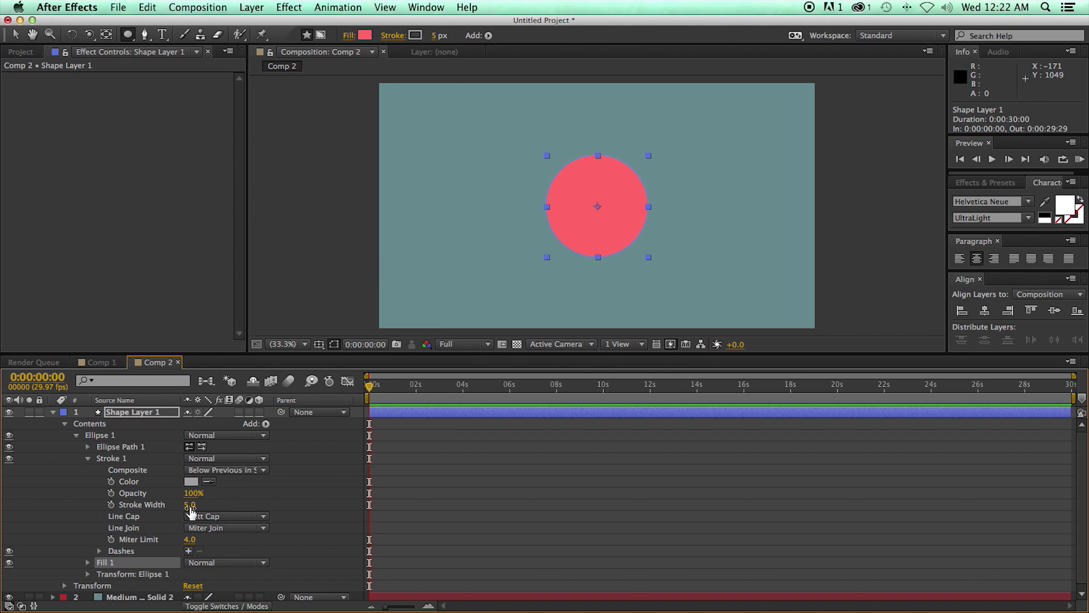
pyautogui.moveTo(194, 504)
pyautogui.mouseDown()
pyautogui.moveTo(335, 504)
pyautogui.moveTo(182, 488)
pyautogui.moveTo(339, 491)
pyautogui.mouseUp()
pyautogui.press('super+z')
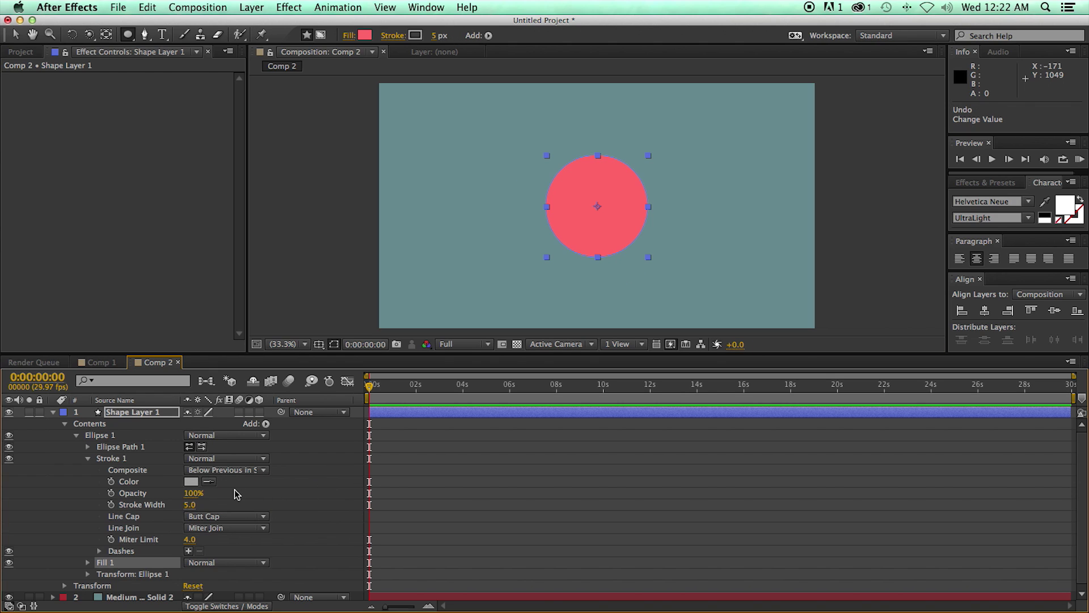
pyautogui.click(88, 458)
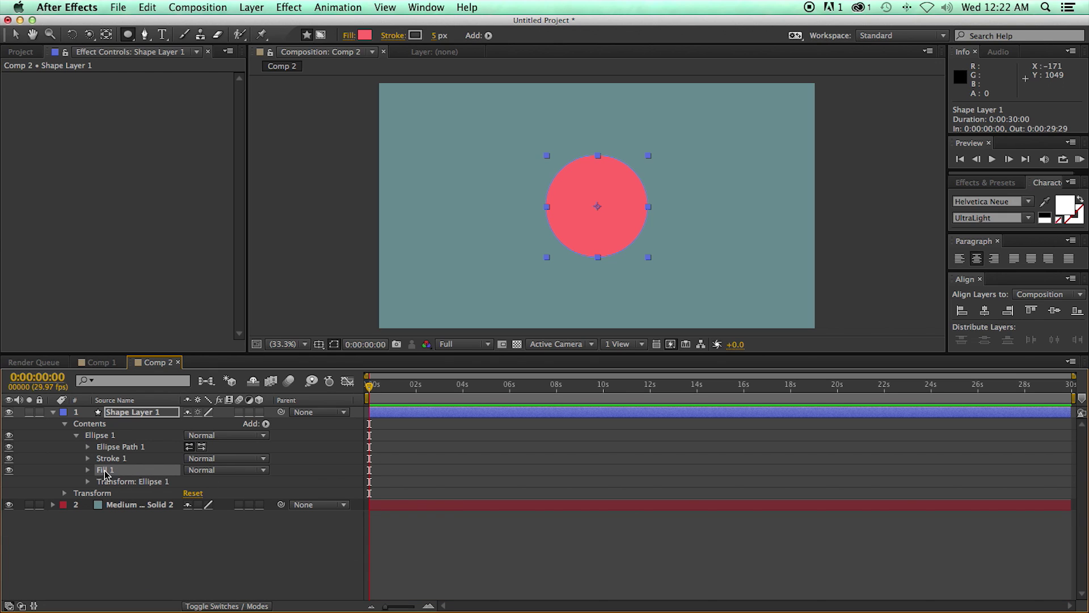
# Step: Delete Fill 1 from the circle and set Stroke 1's width to 114 to form a thick ring
pyautogui.press('Delete')
pyautogui.click(88, 457)
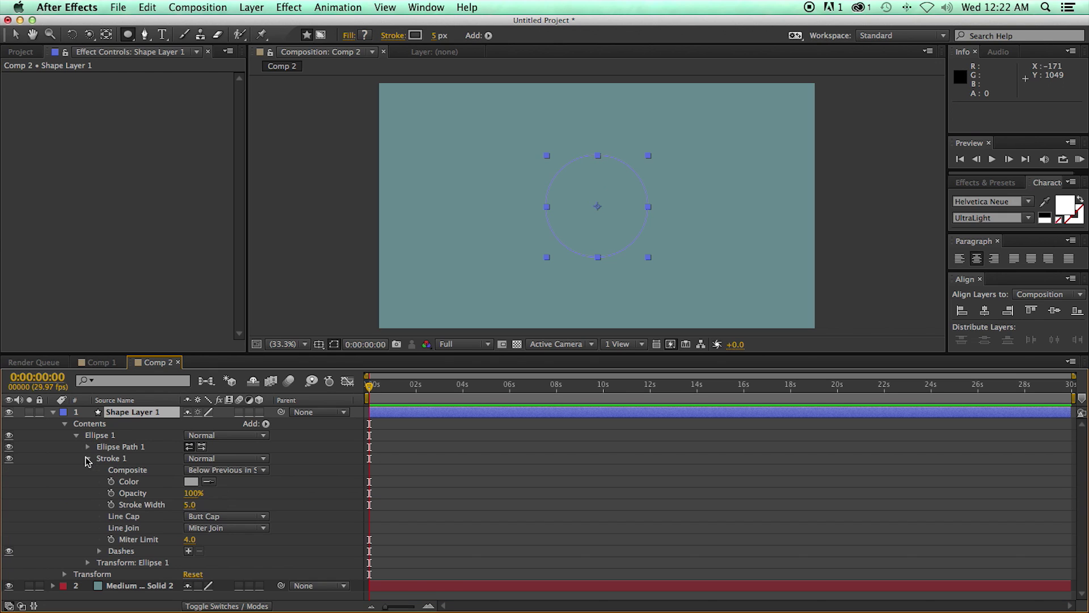
pyautogui.moveTo(196, 503); pyautogui.dragTo(260, 505)
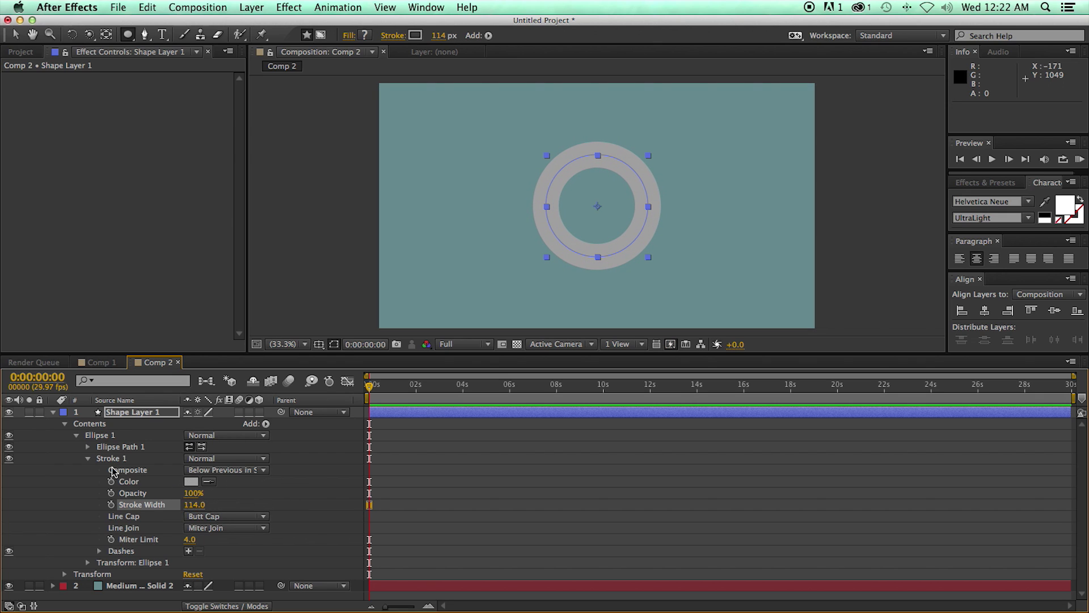
pyautogui.click(88, 458)
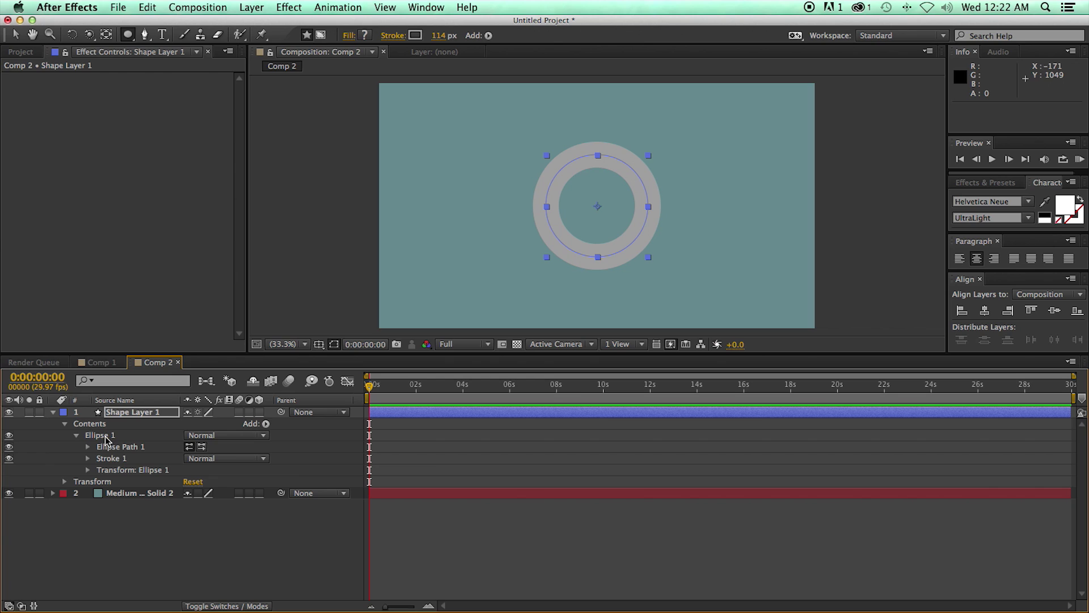
# Step: Rename the Ellipse 1 group as Ellipse Group
pyautogui.click(101, 438)
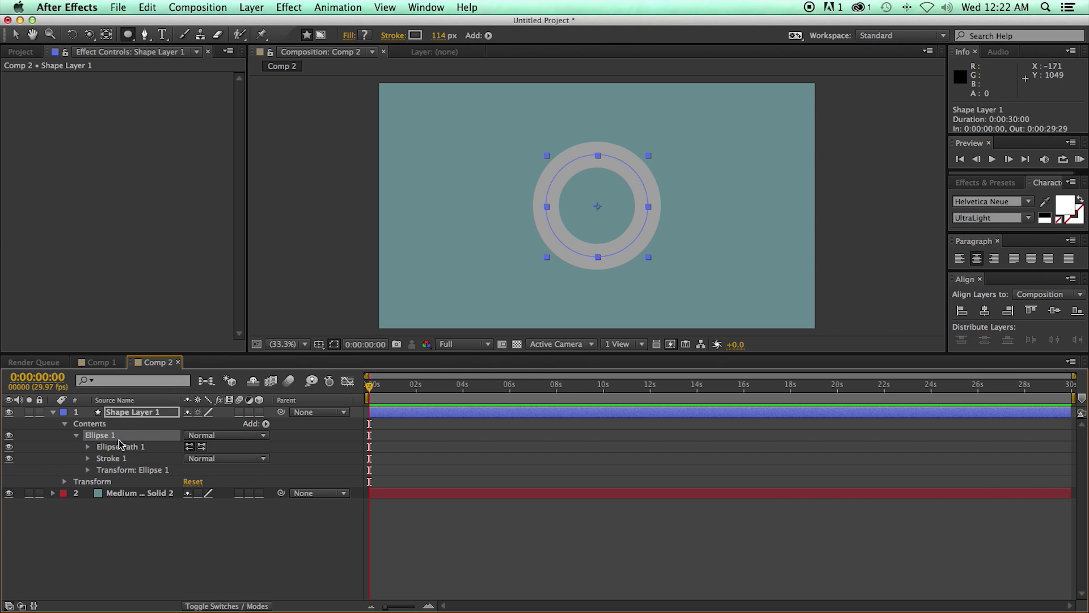
pyautogui.press('Return')
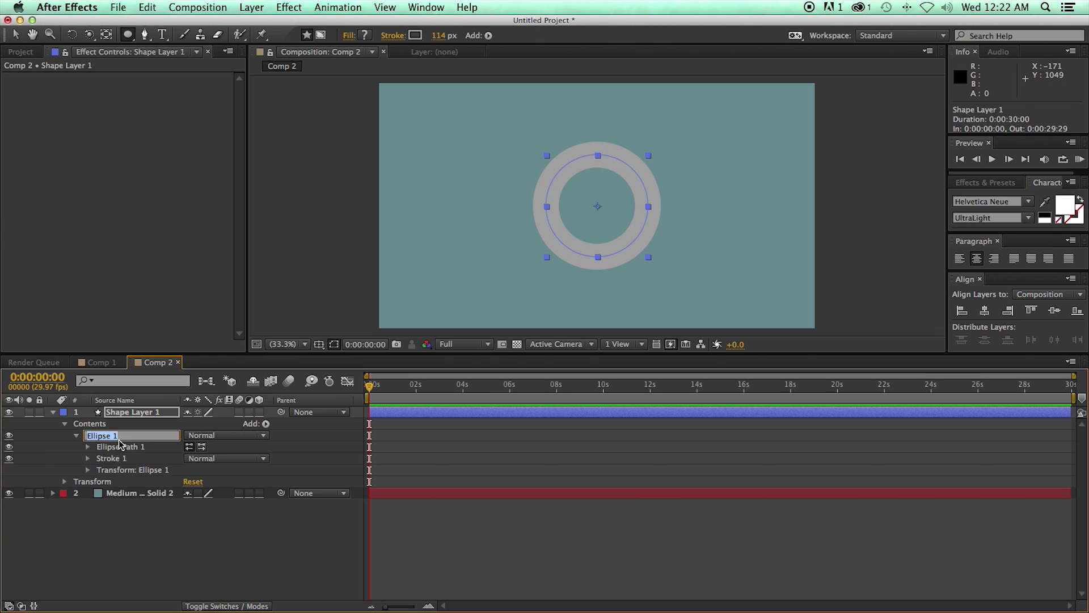
pyautogui.press('Right')
pyautogui.press('Return')
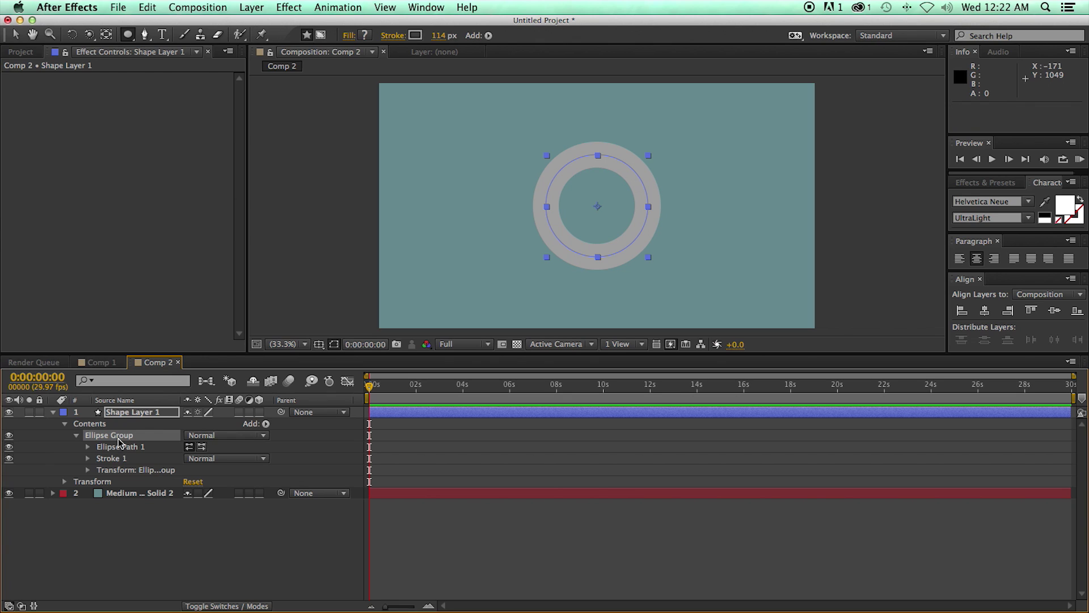
# Step: Add Trim Paths to Ellipse Group and reduce its End value to 63%
pyautogui.click(266, 423)
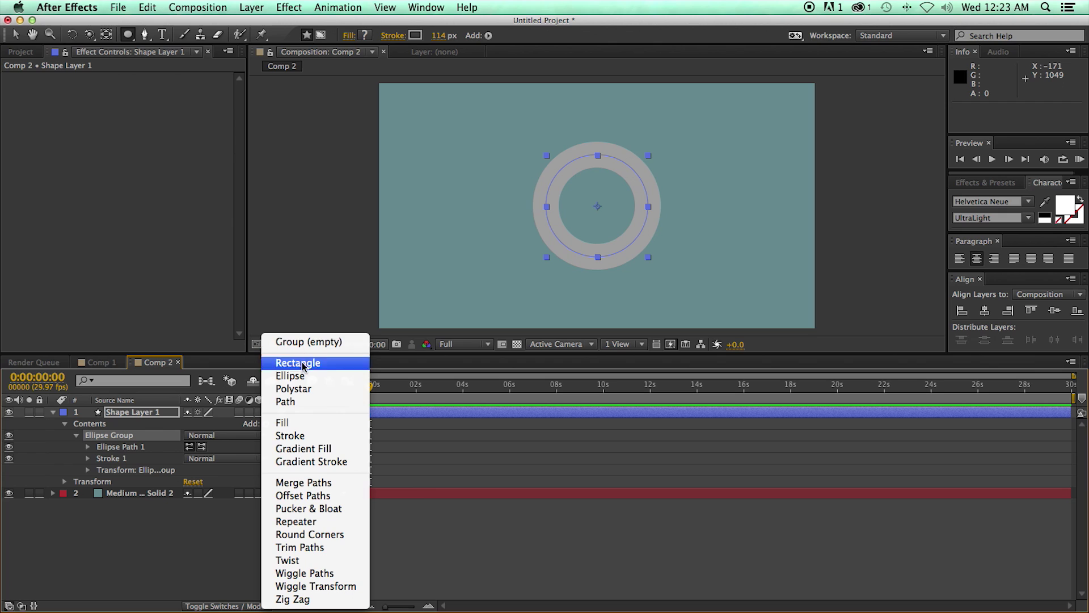
pyautogui.click(161, 517)
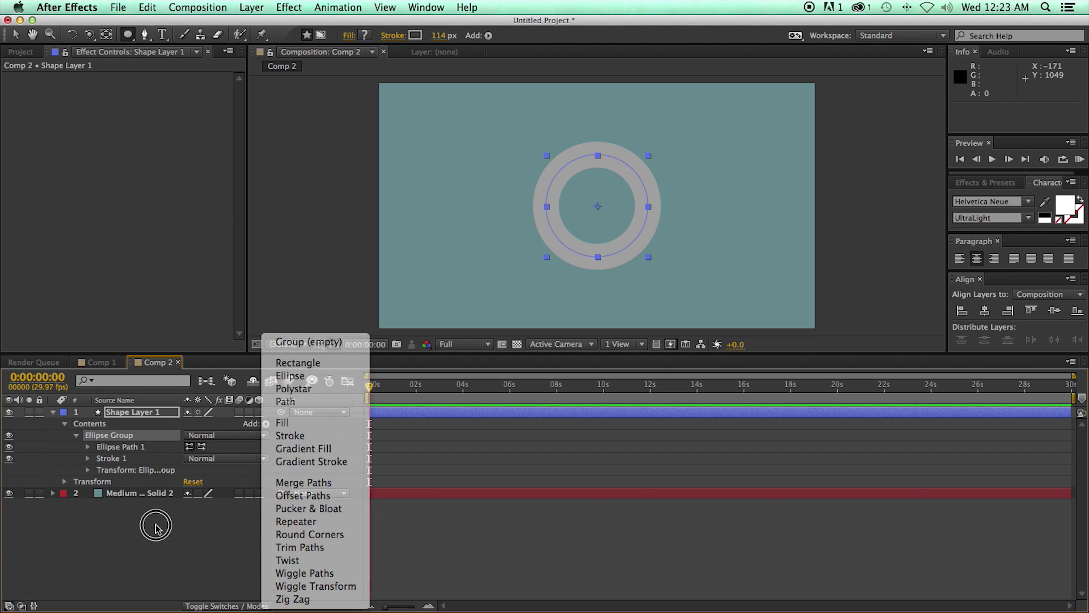
pyautogui.click(266, 424)
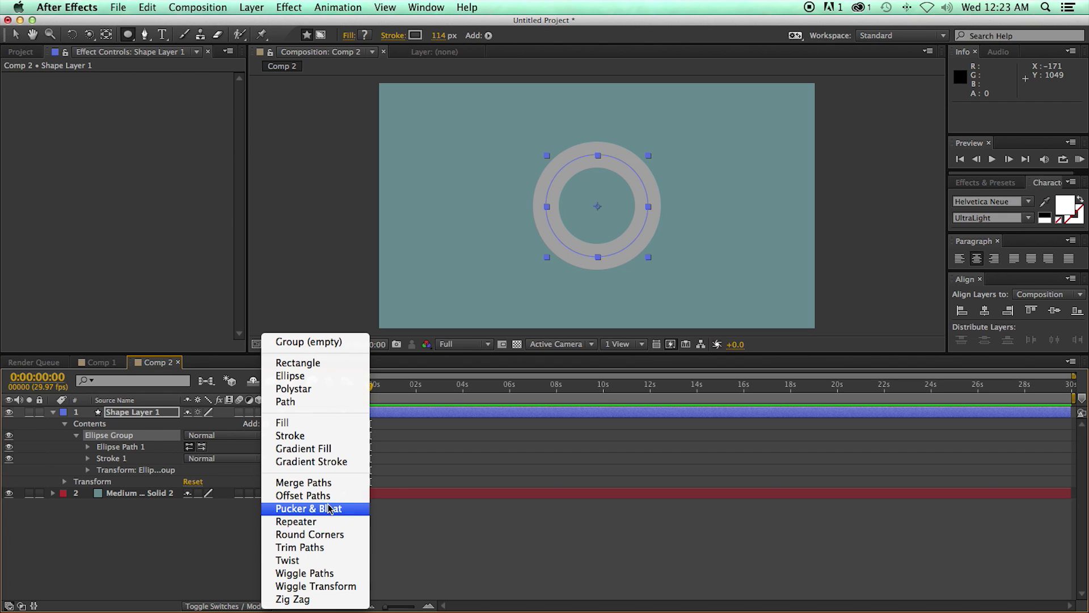
pyautogui.click(316, 551)
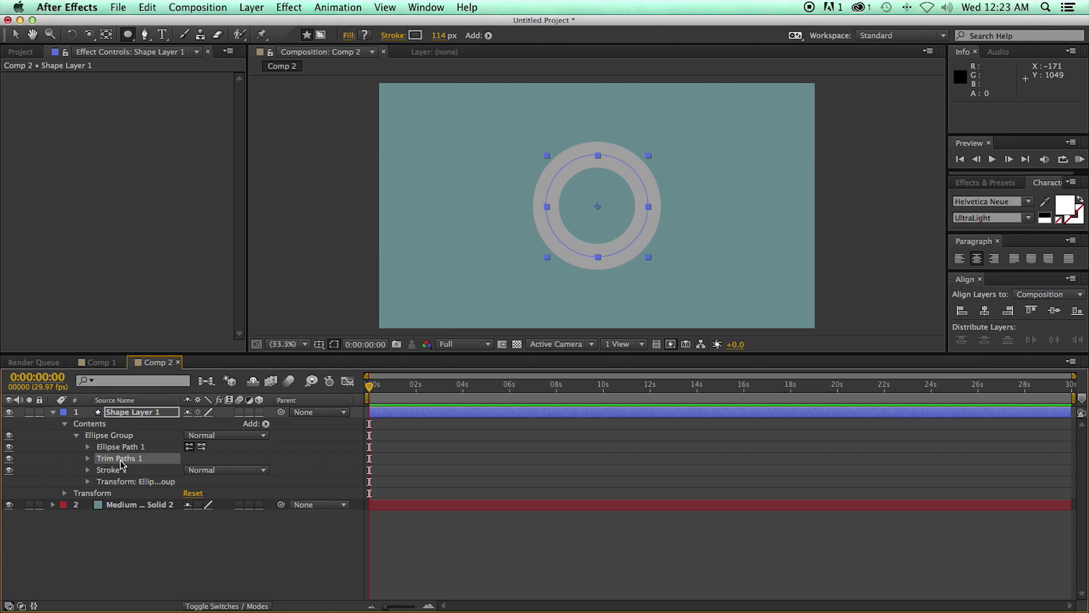
pyautogui.click(88, 459)
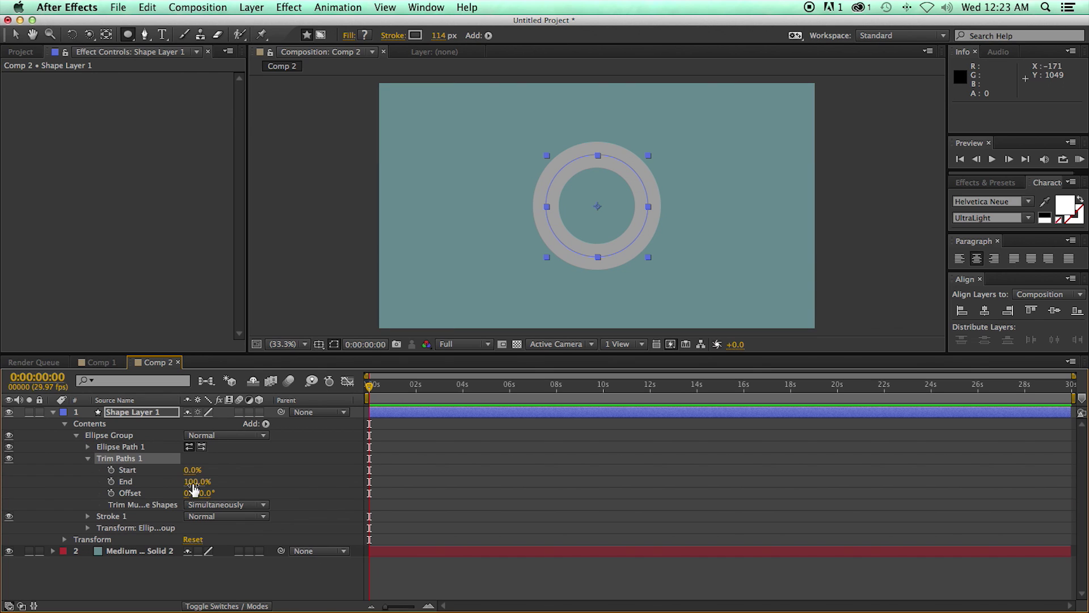
pyautogui.moveTo(190, 482)
pyautogui.mouseDown()
pyautogui.moveTo(131, 487)
pyautogui.moveTo(188, 489)
pyautogui.moveTo(177, 487)
pyautogui.mouseUp()
# Step: Test a red fill on Ellipse Group with the Trim Paths End at 61% and 80%, and delete the fill
pyautogui.click(113, 436)
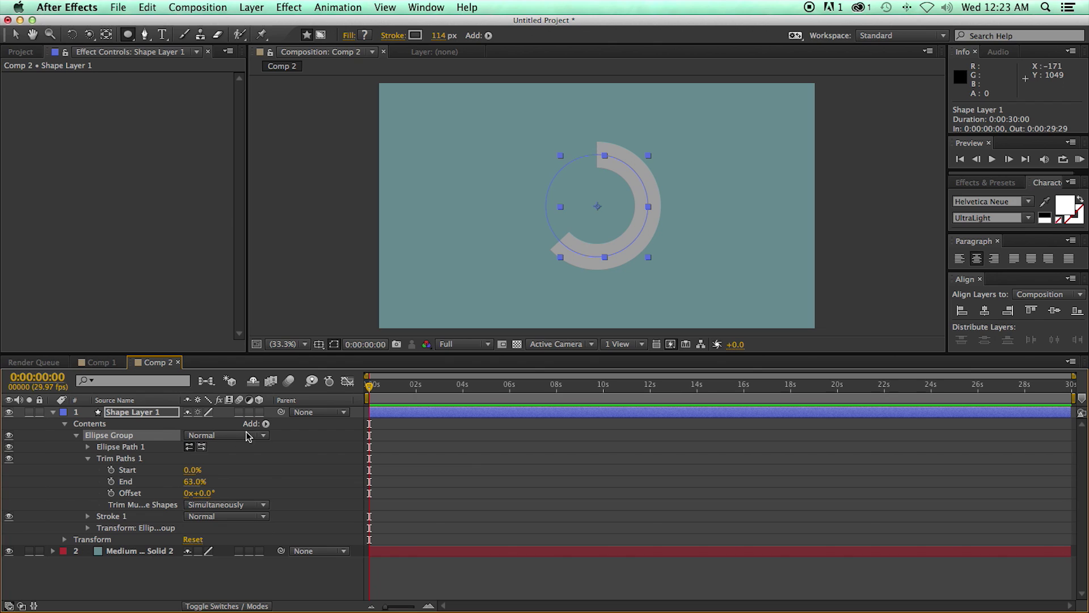
pyautogui.click(266, 424)
pyautogui.click(282, 422)
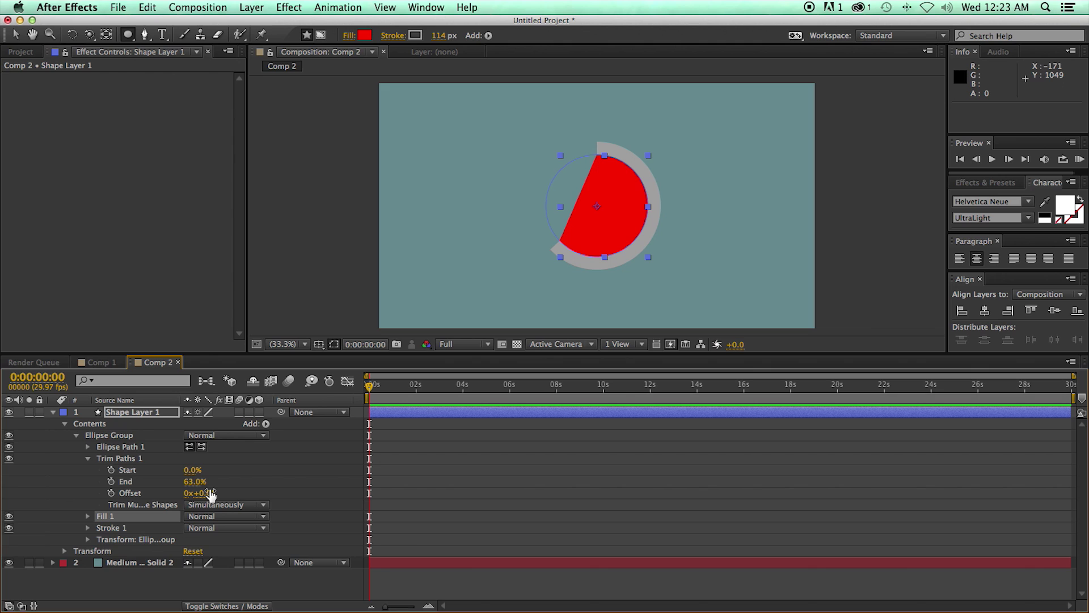
pyautogui.moveTo(195, 481)
pyautogui.mouseDown()
pyautogui.moveTo(154, 482)
pyautogui.moveTo(217, 483)
pyautogui.moveTo(153, 483)
pyautogui.moveTo(195, 481)
pyautogui.mouseUp()
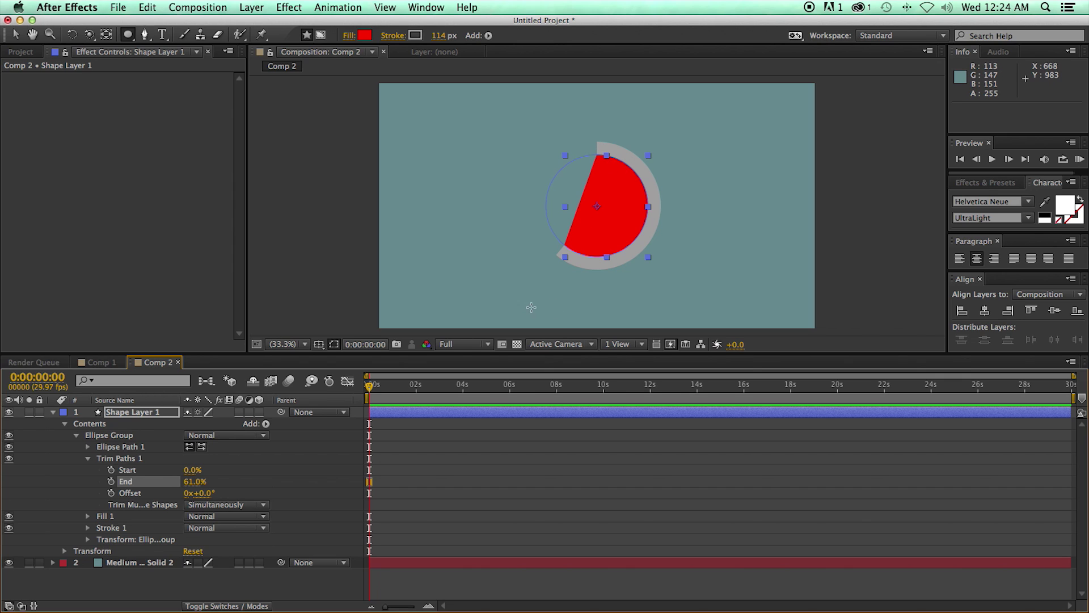
pyautogui.moveTo(194, 481)
pyautogui.mouseDown()
pyautogui.moveTo(158, 485)
pyautogui.moveTo(204, 487)
pyautogui.mouseUp()
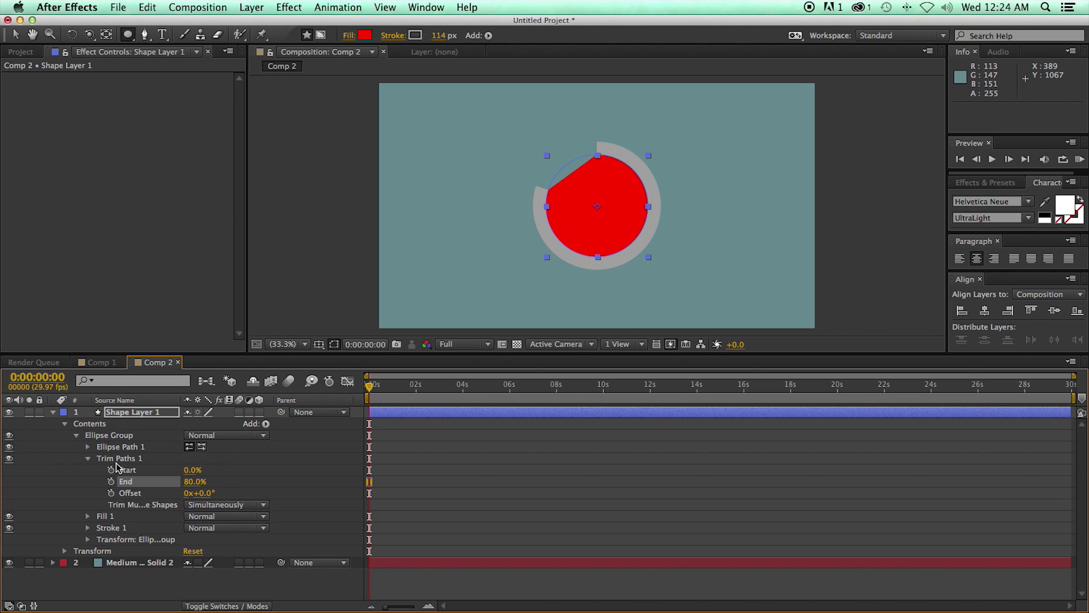
pyautogui.click(113, 459)
pyautogui.click(105, 517)
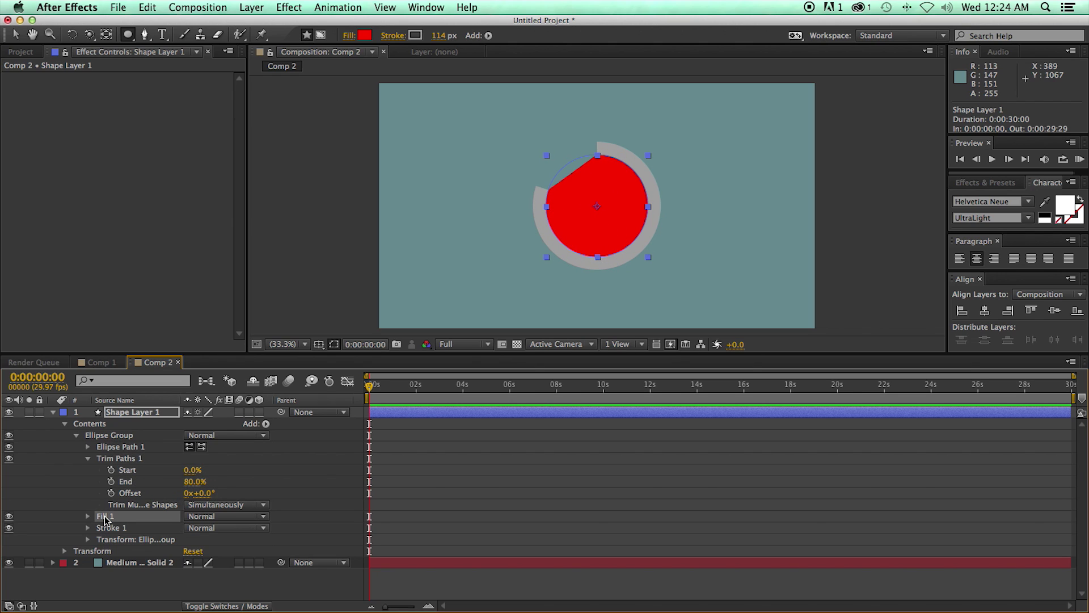
pyautogui.press('Delete')
# Step: Set the Trim Paths End to 51% and expand Stroke 1's properties
pyautogui.moveTo(203, 485); pyautogui.dragTo(158, 480)
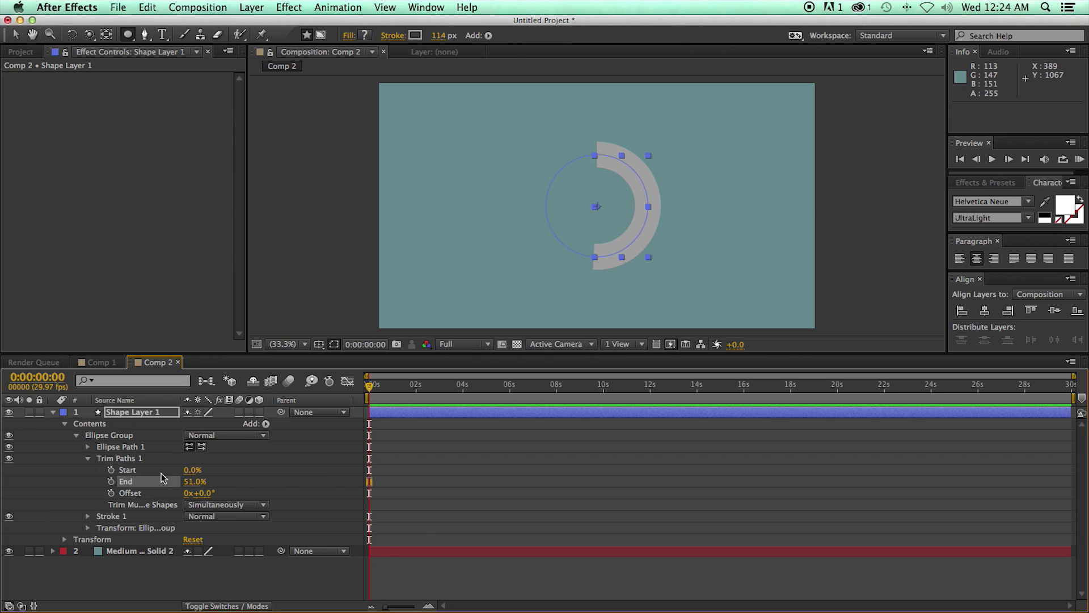
pyautogui.click(88, 517)
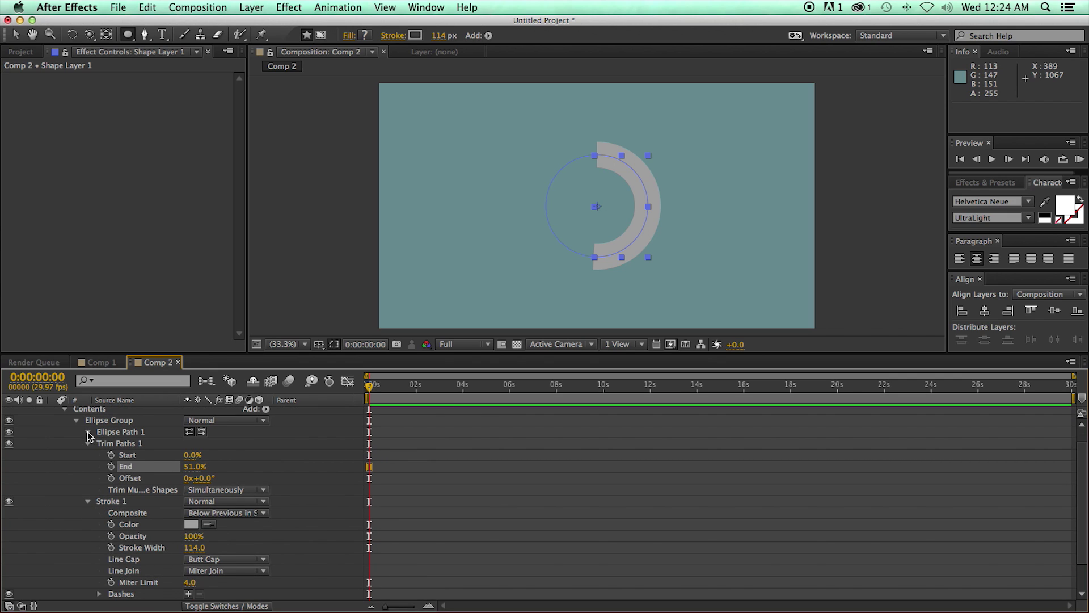
# Step: Try a Stroke Width of 450 on the ellipse with a changed Trim Paths End, and undo both changes
pyautogui.click(88, 432)
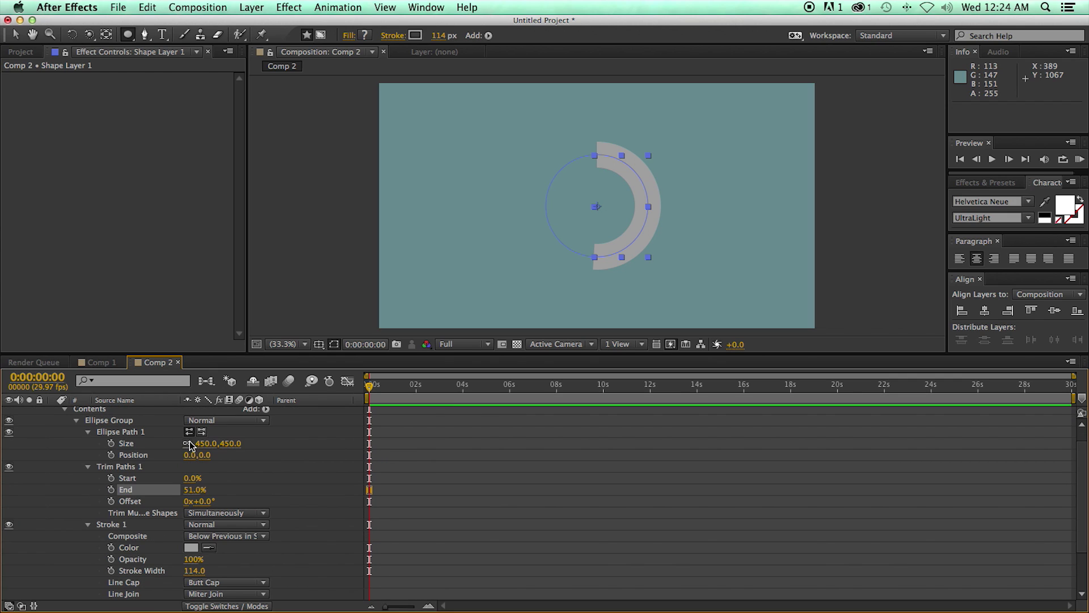
pyautogui.click(193, 570)
pyautogui.write('450')
pyautogui.press('Return')
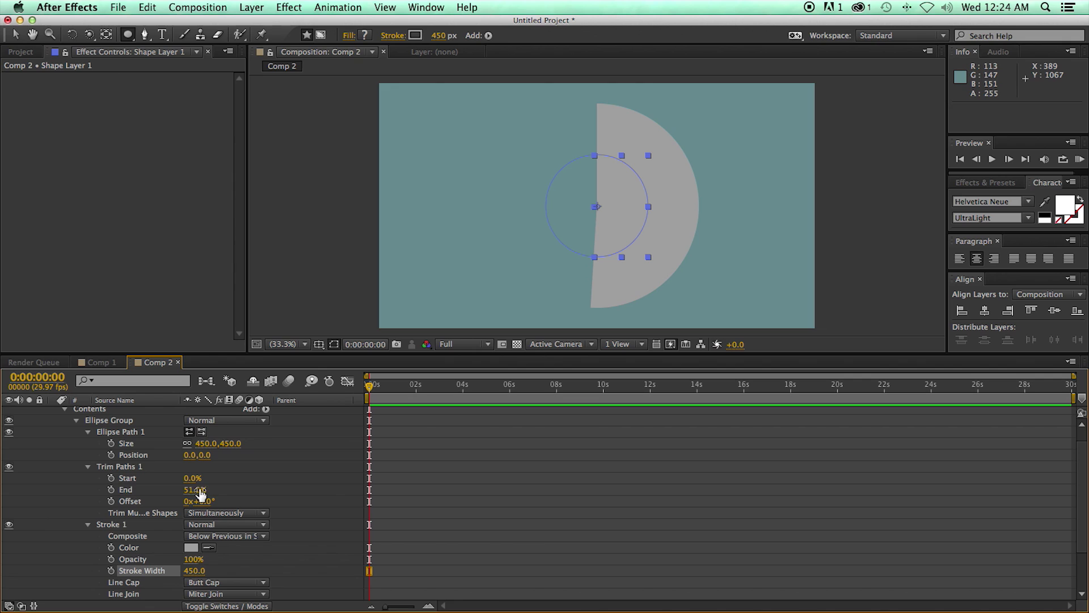
pyautogui.moveTo(199, 492)
pyautogui.mouseDown()
pyautogui.moveTo(165, 491)
pyautogui.moveTo(243, 493)
pyautogui.moveTo(213, 491)
pyautogui.mouseUp()
pyautogui.press('super+z')
pyautogui.press('super+z')
pyautogui.press('super+z')
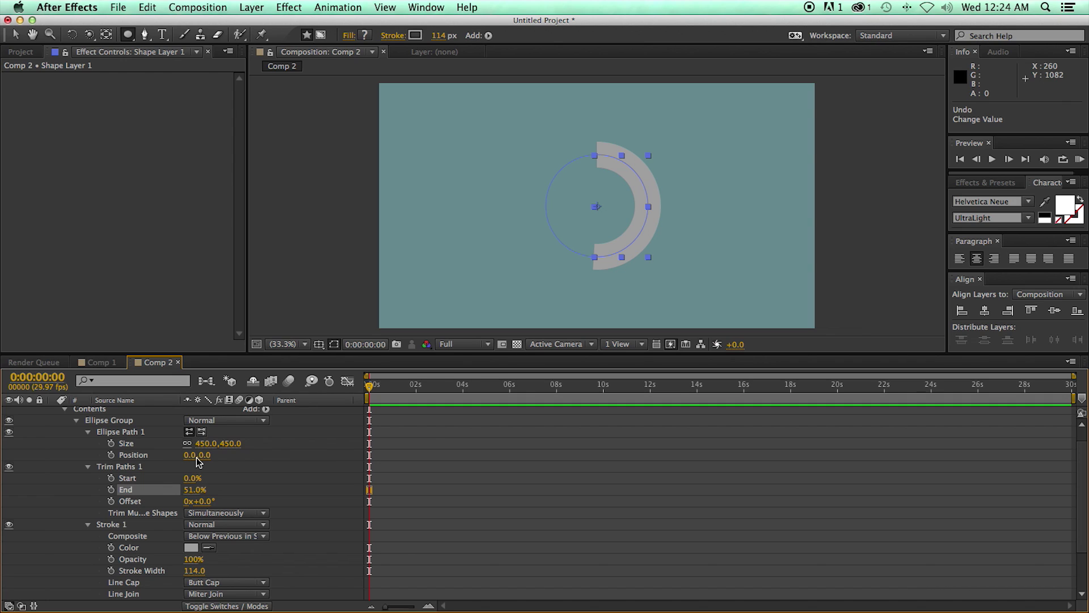
# Step: Set the Trim Paths End to 75% and its Offset to -135° on Ellipse Group
pyautogui.click(193, 490)
pyautogui.write('75')
pyautogui.press('Return')
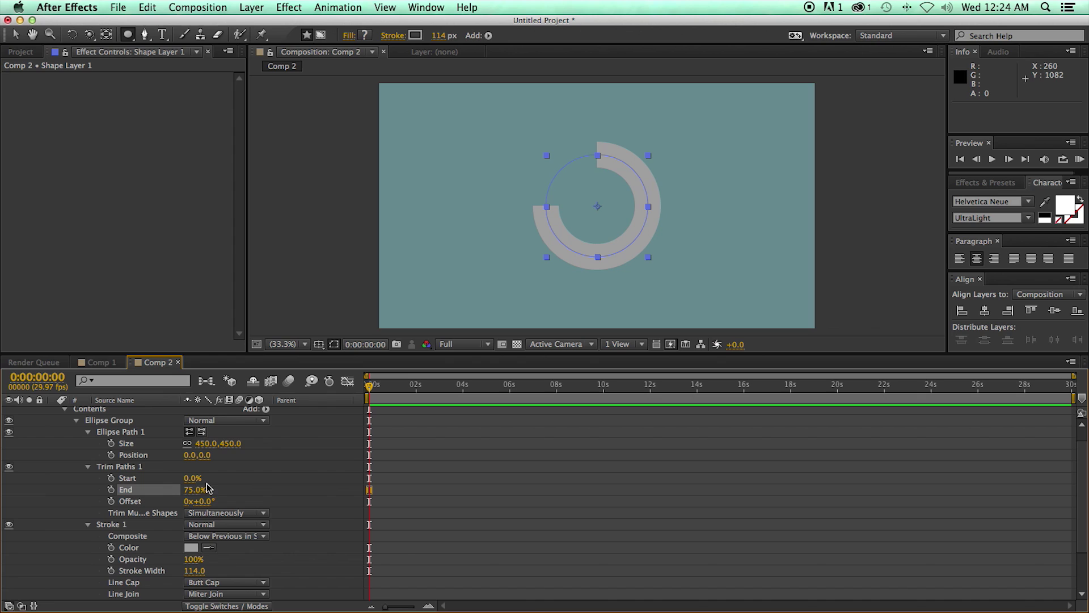
pyautogui.click(207, 501)
pyautogui.write('-135')
pyautogui.press('Return')
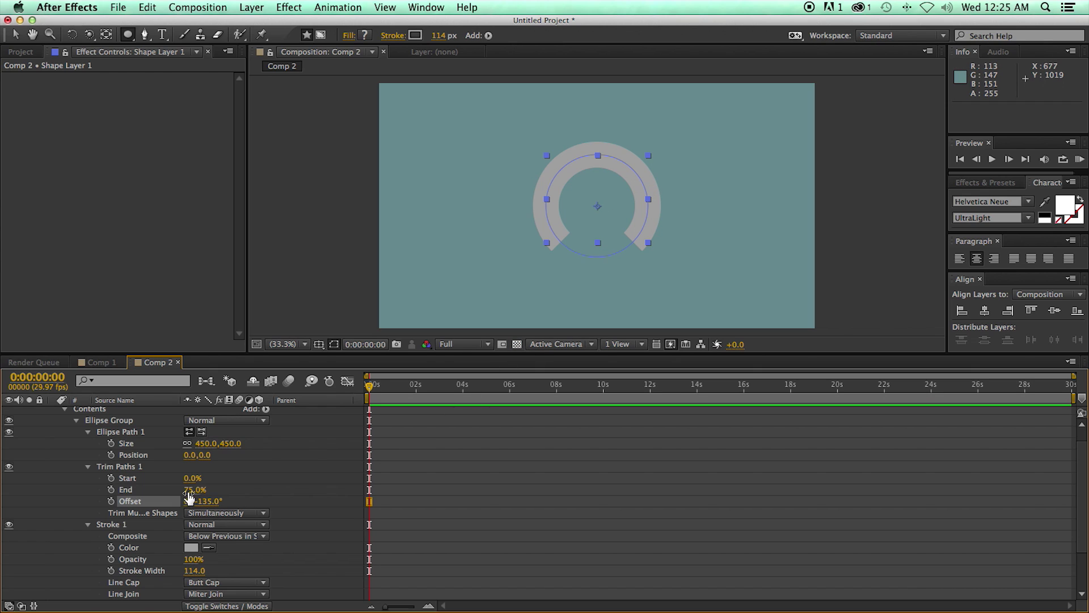
# Step: Change the Line Cap of Ellipse Group's stroke to Round Cap
pyautogui.scroll(-2, 243, 540)
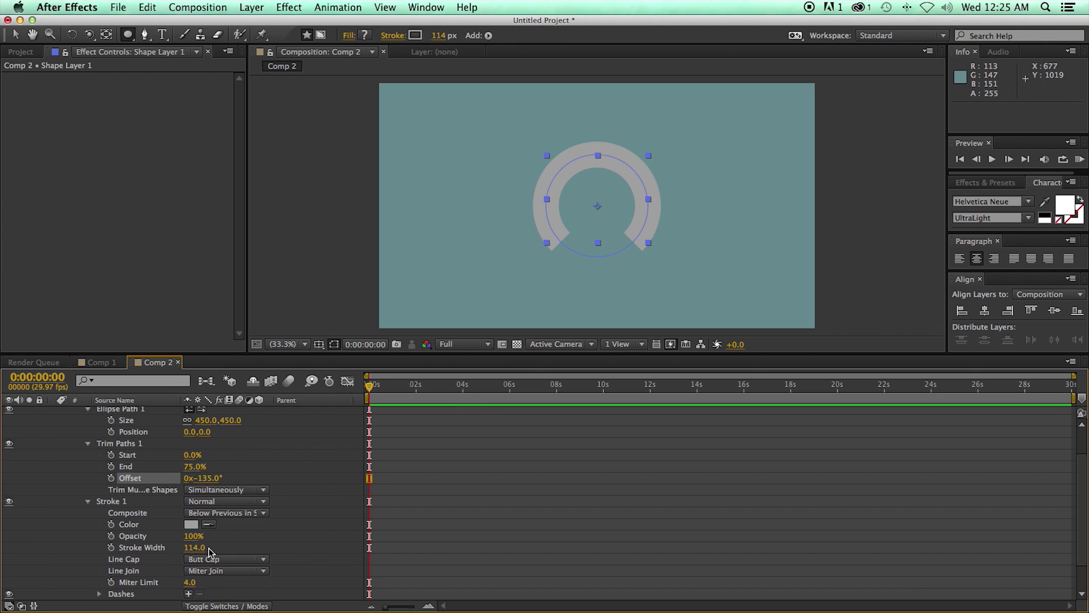
pyautogui.click(238, 562)
pyautogui.click(239, 583)
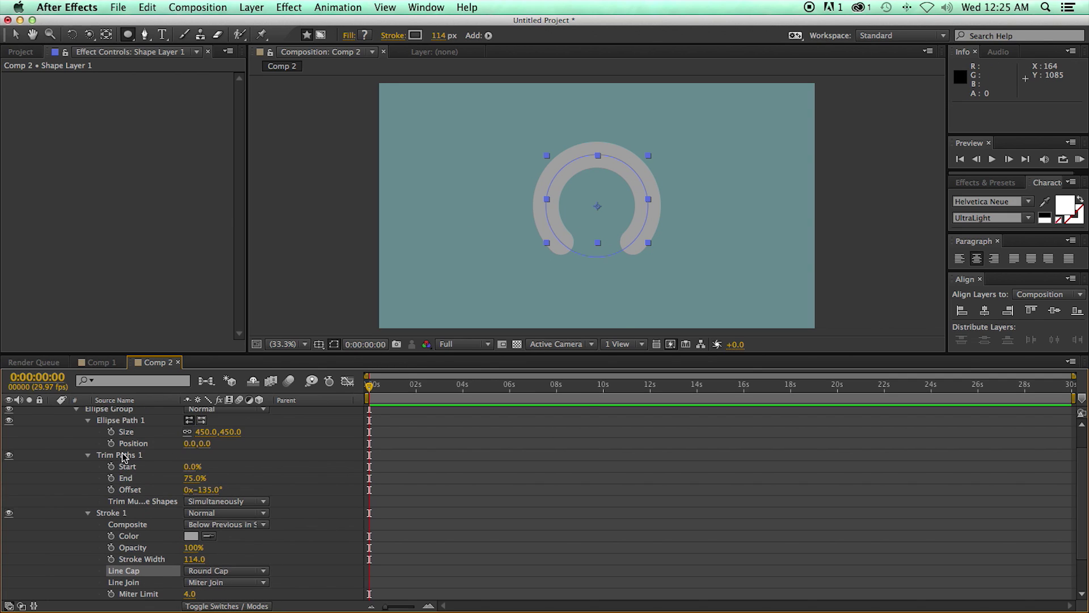
# Step: Rename Ellipse Group in Shape Layer 1 as Case
pyautogui.press('u')
pyautogui.click(116, 437)
pyautogui.press('Return')
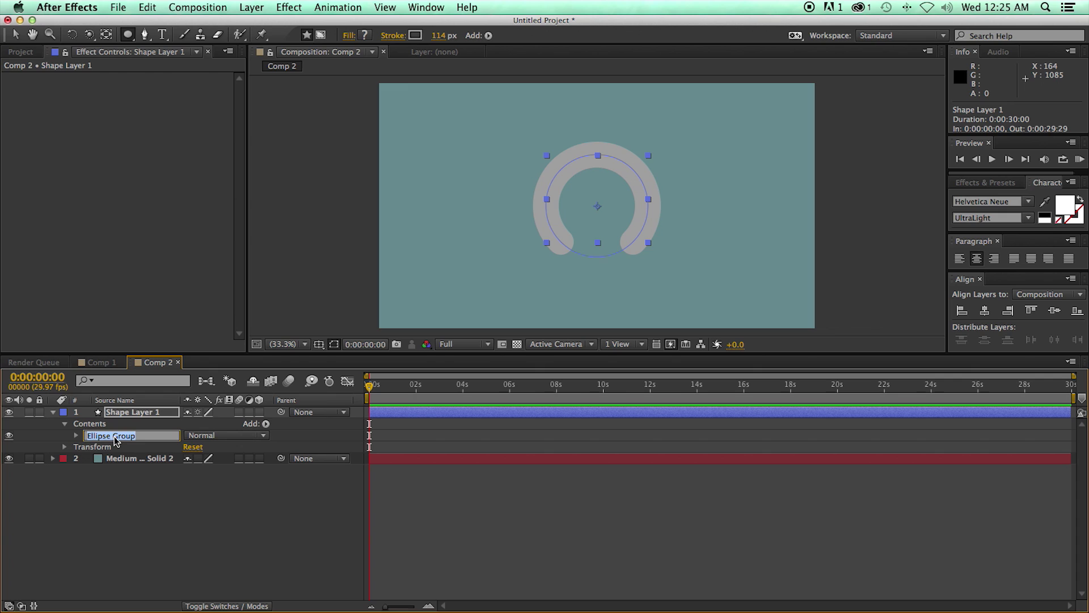
pyautogui.write('Case')
pyautogui.press('Return')
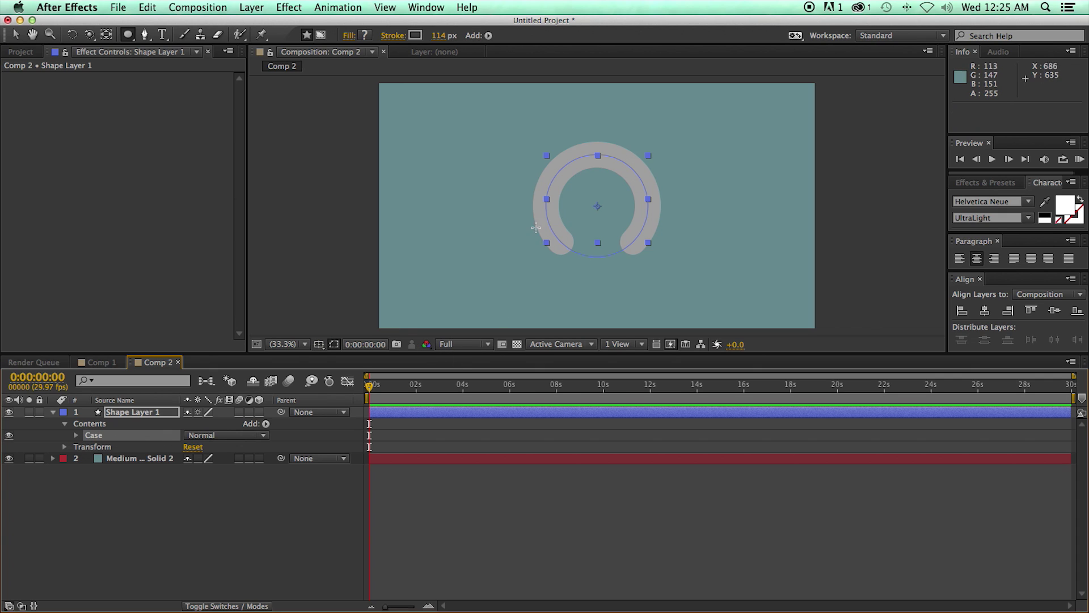
pyautogui.click(356, 308)
# Step: Duplicate the Case group and rename the copy as Track
pyautogui.click(94, 435)
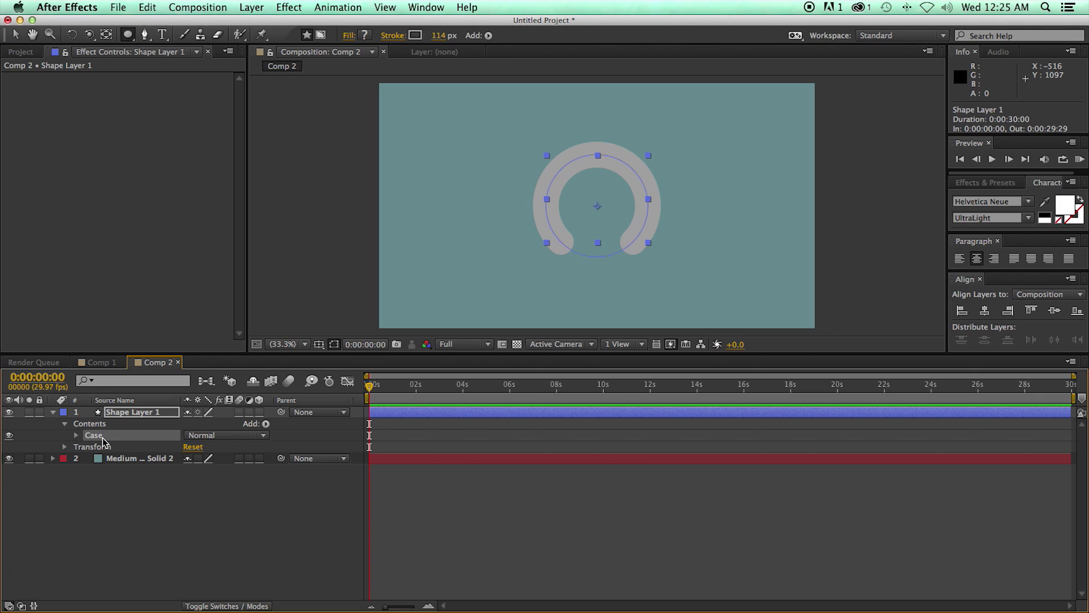
pyautogui.press('super+d')
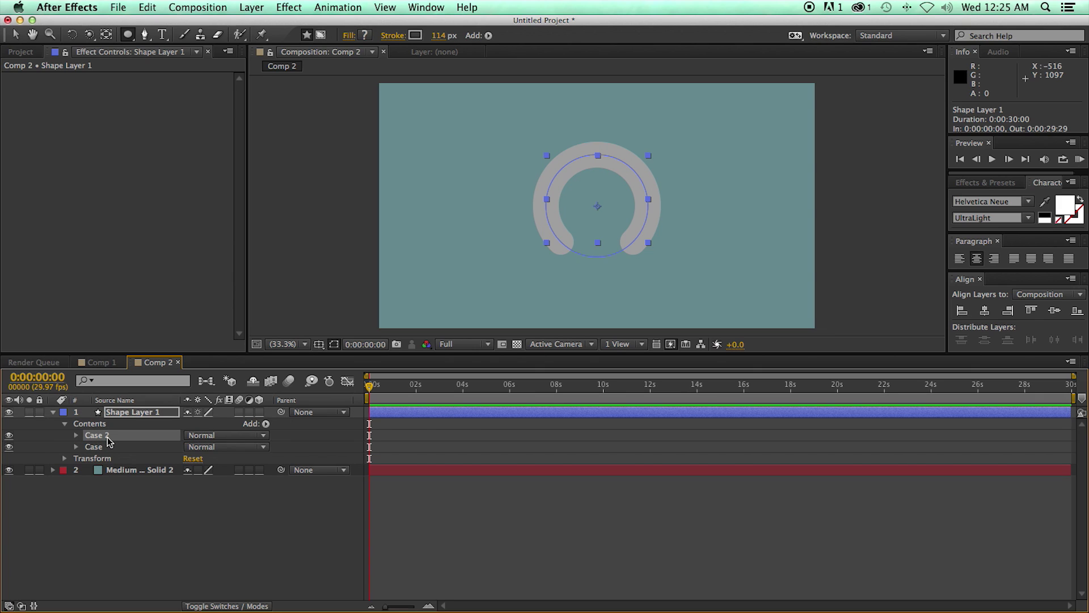
pyautogui.press('Return')
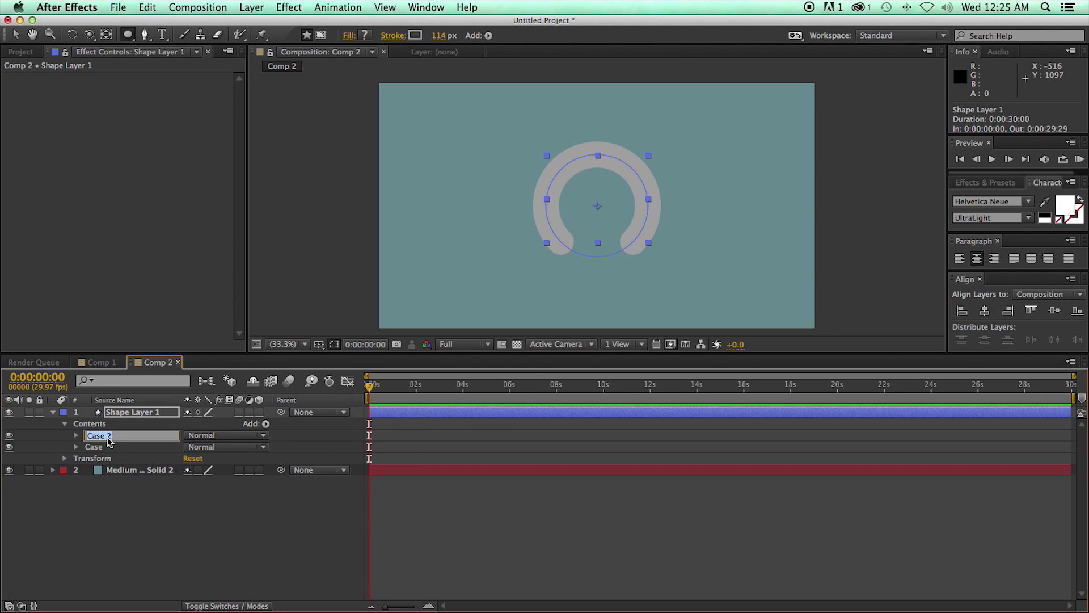
pyautogui.write('Track')
pyautogui.press('Return')
# Step: Give the Track group's stroke the dark grey colour 2F2F2F and a Stroke Width of 49
pyautogui.click(77, 435)
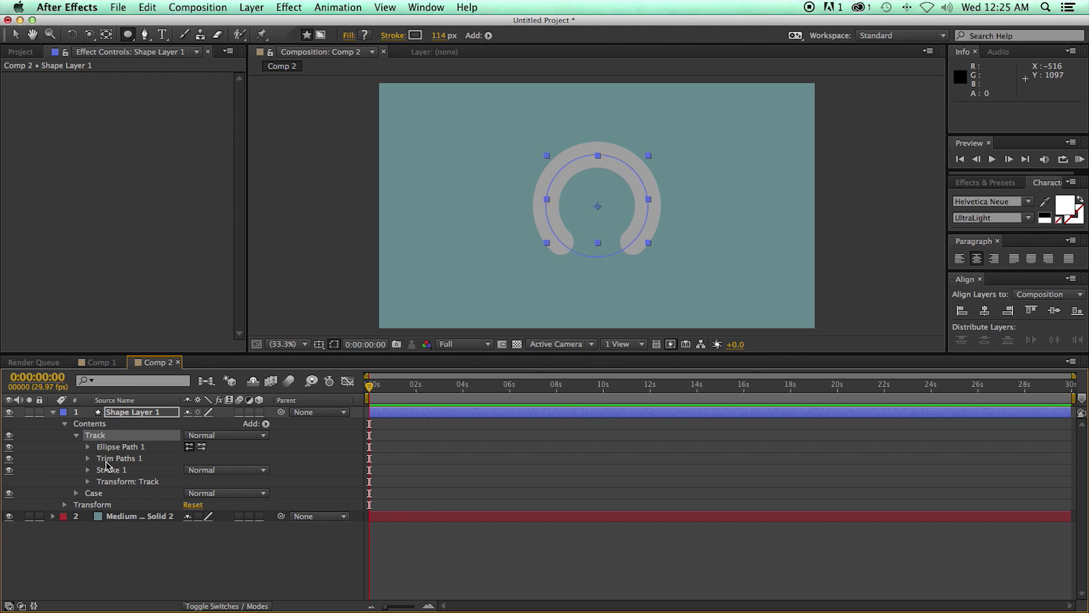
pyautogui.click(88, 470)
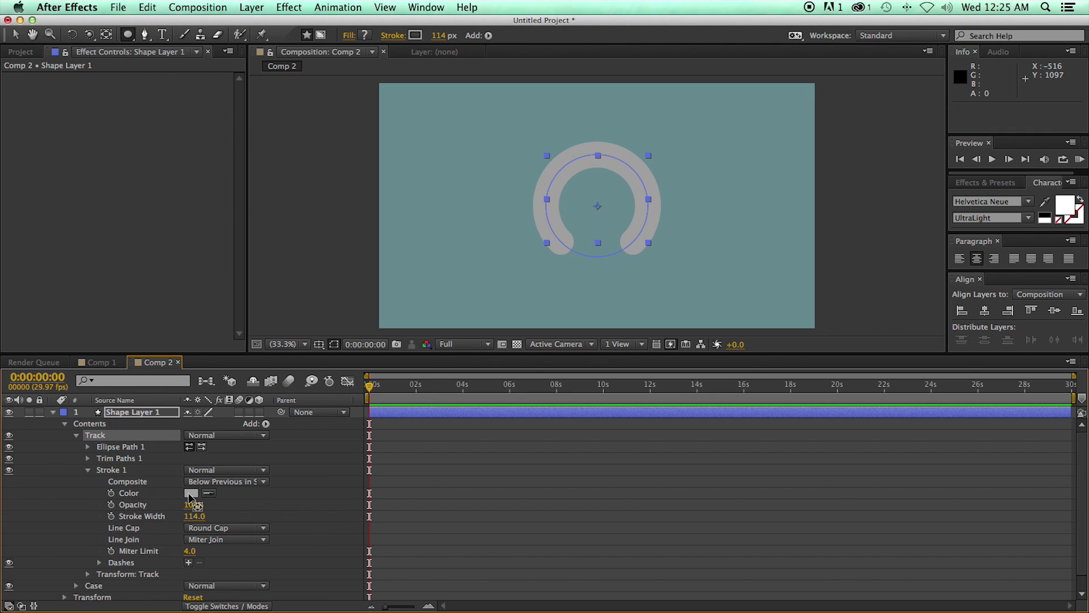
pyautogui.click(191, 493)
pyautogui.moveTo(214, 311)
pyautogui.mouseDown()
pyautogui.moveTo(109, 341)
pyautogui.moveTo(42, 378)
pyautogui.moveTo(66, 394)
pyautogui.moveTo(65, 378)
pyautogui.mouseUp()
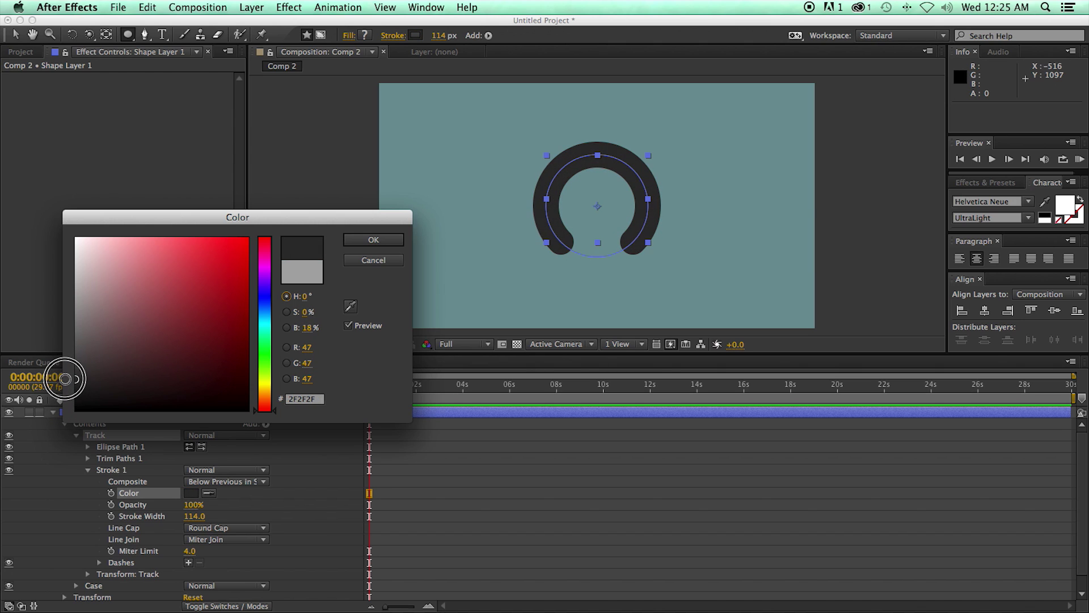
pyautogui.click(373, 240)
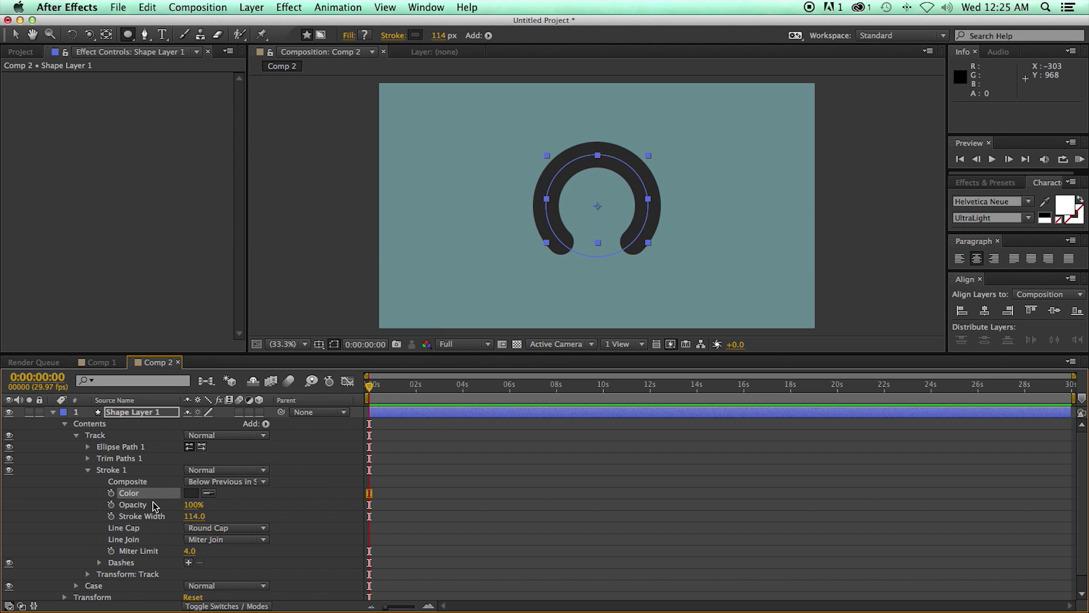
pyautogui.moveTo(192, 516)
pyautogui.mouseDown()
pyautogui.moveTo(147, 517)
pyautogui.moveTo(173, 527)
pyautogui.mouseUp()
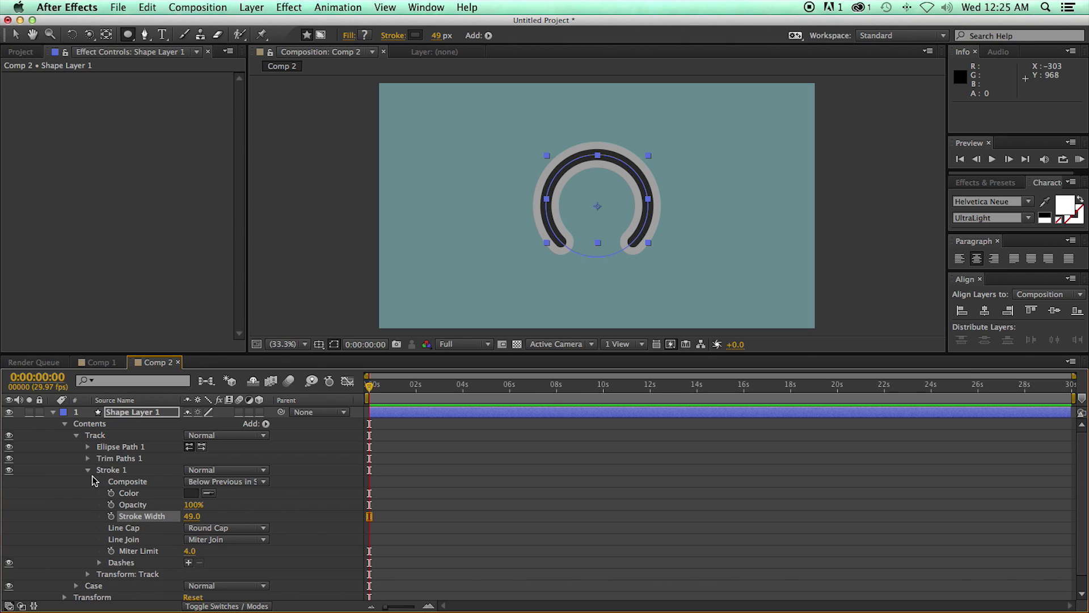
pyautogui.click(76, 435)
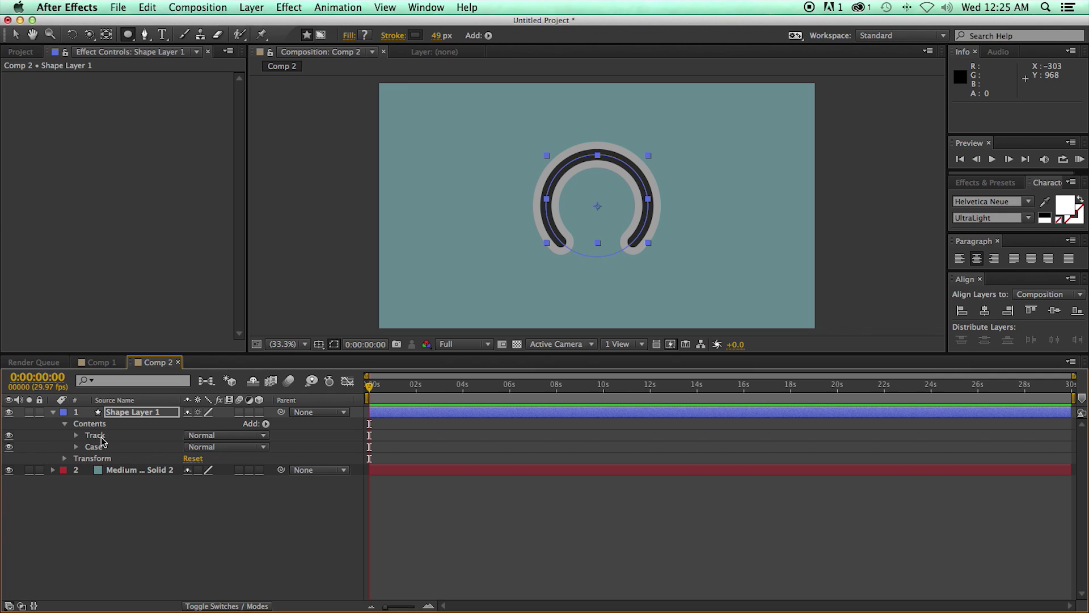
# Step: Duplicate the Track group and rename the copy as Bar
pyautogui.click(104, 435)
pyautogui.press('super+d')
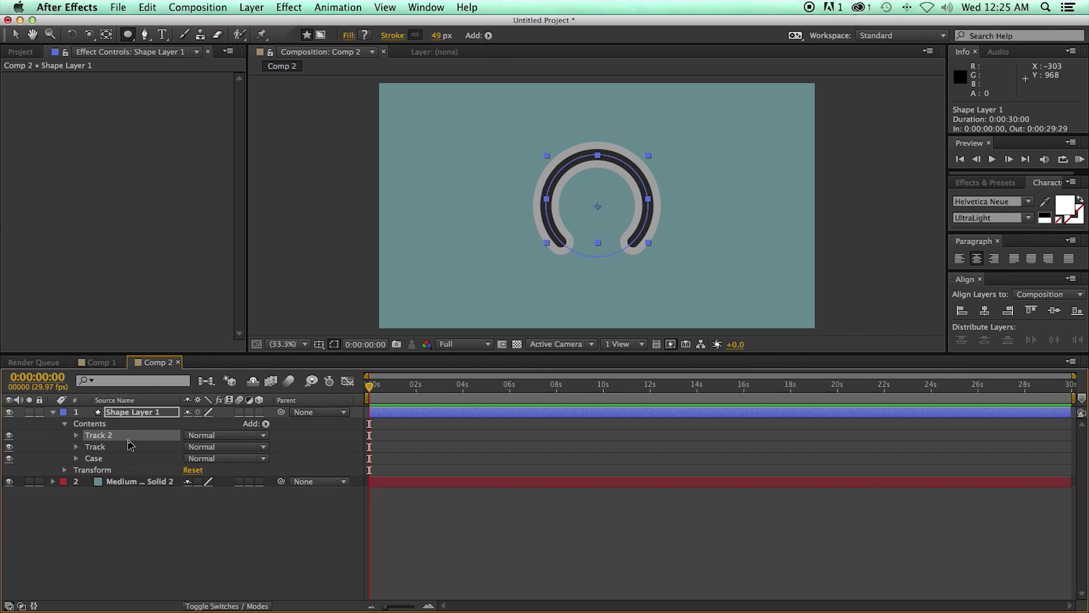
pyautogui.press('Return')
pyautogui.write('Bar')
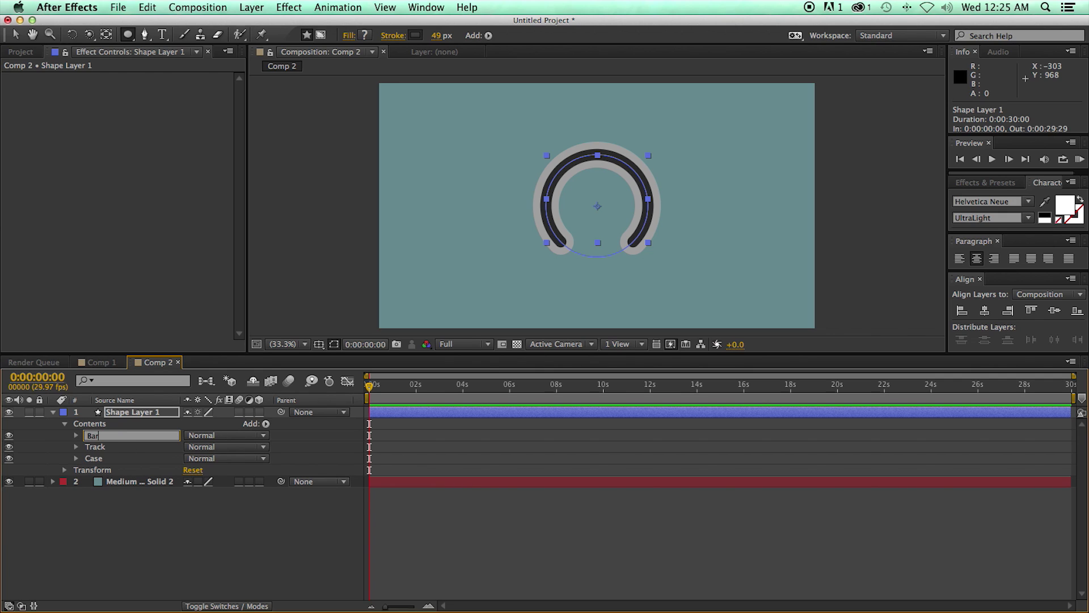
pyautogui.press('Return')
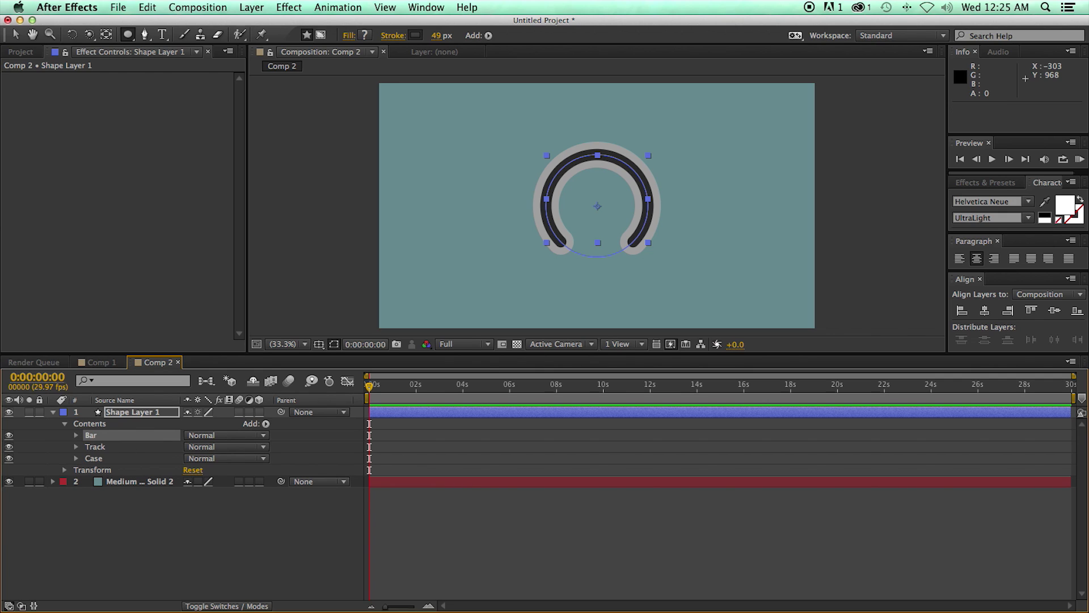
# Step: Change the stroke colour of the Bar group to white
pyautogui.click(77, 435)
pyautogui.click(88, 470)
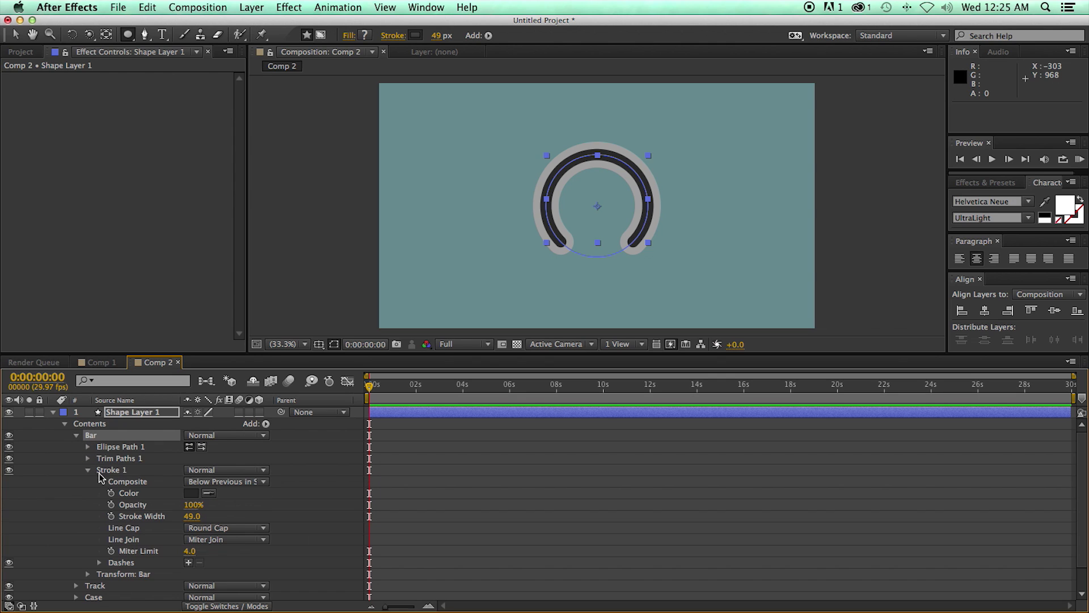
pyautogui.click(191, 493)
pyautogui.moveTo(139, 303)
pyautogui.mouseDown()
pyautogui.moveTo(51, 243)
pyautogui.moveTo(50, 229)
pyautogui.mouseUp()
pyautogui.click(372, 241)
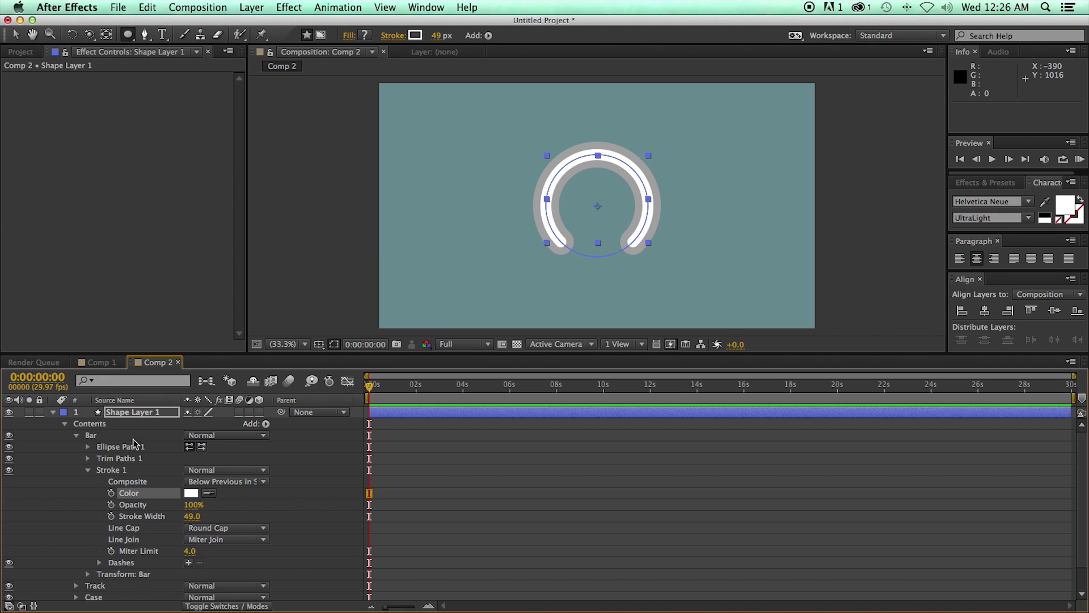
pyautogui.click(76, 435)
# Step: Apply a Slider Control expression effect to Shape Layer 1
pyautogui.click(466, 417)
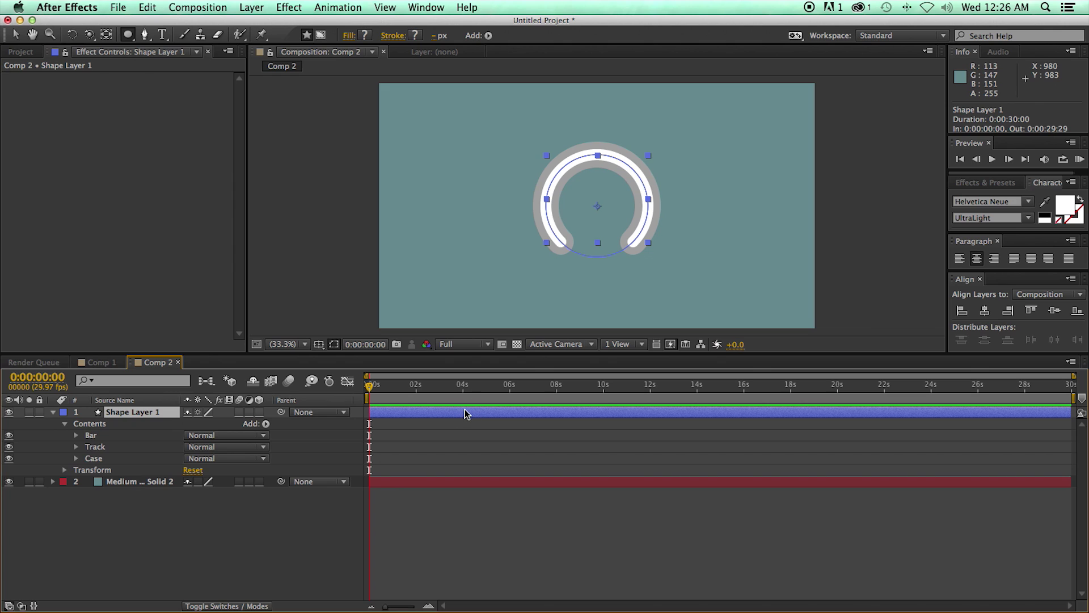
pyautogui.click(252, 8)
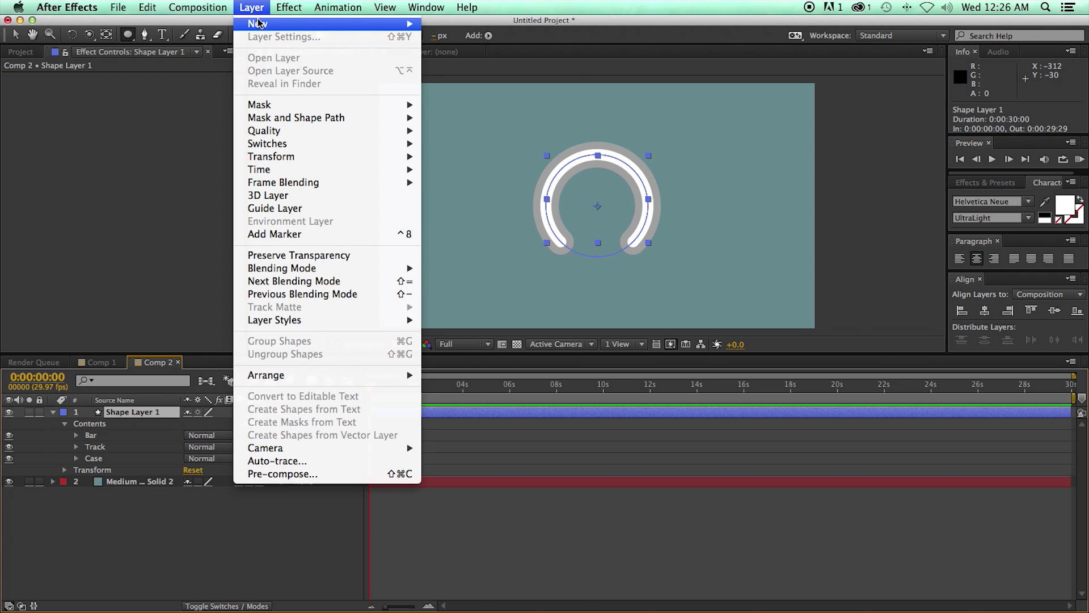
pyautogui.moveTo(294, 8)
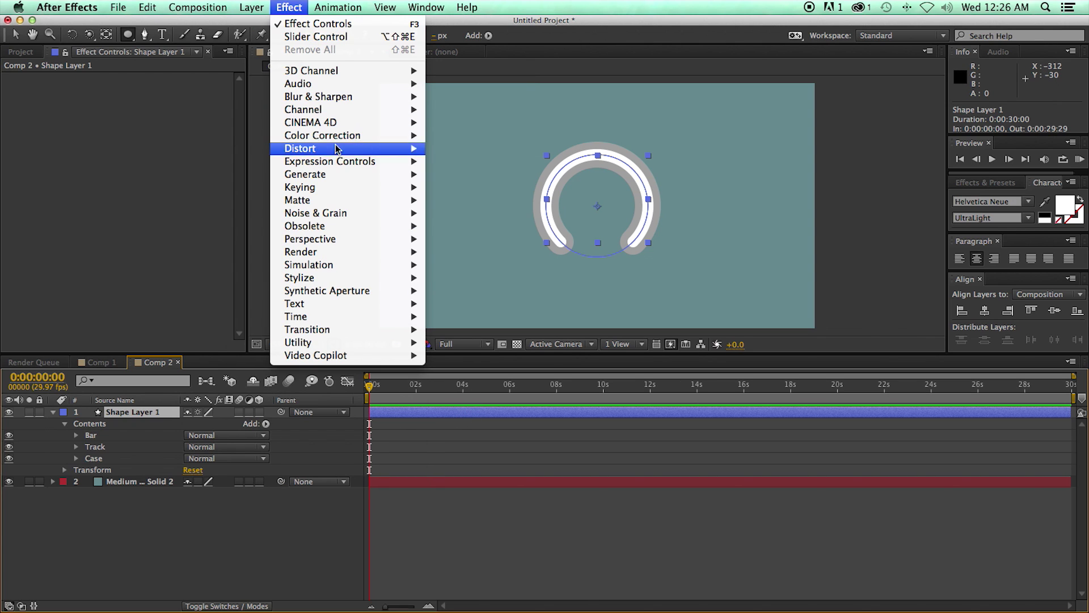
pyautogui.moveTo(333, 161)
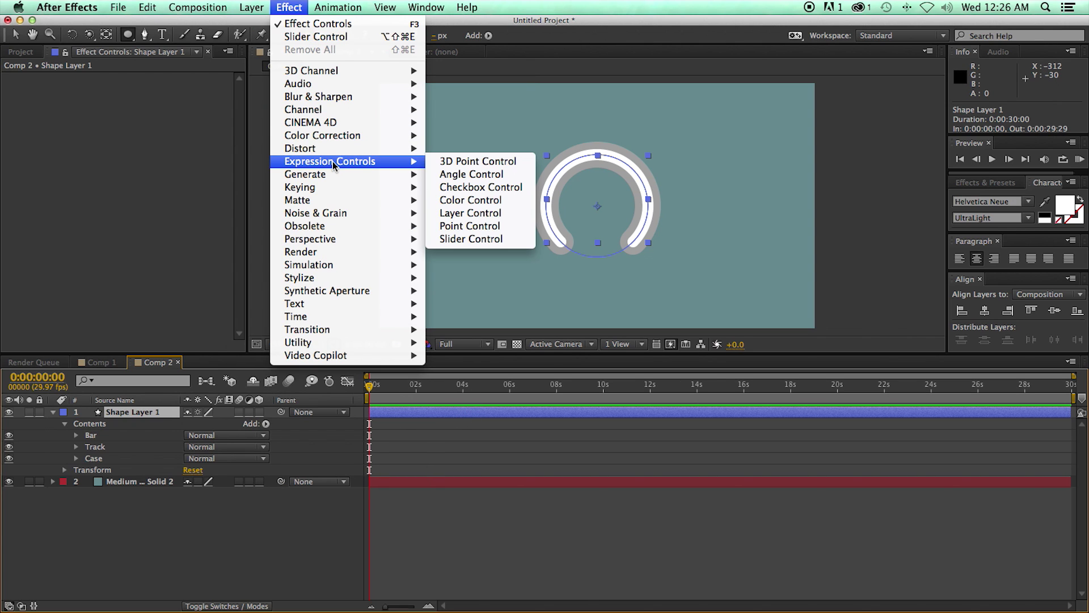
pyautogui.click(449, 237)
# Step: Link Bar's Trim Paths End to the slider with the expression effect("Slider Control")("Slider")*.75
pyautogui.click(76, 435)
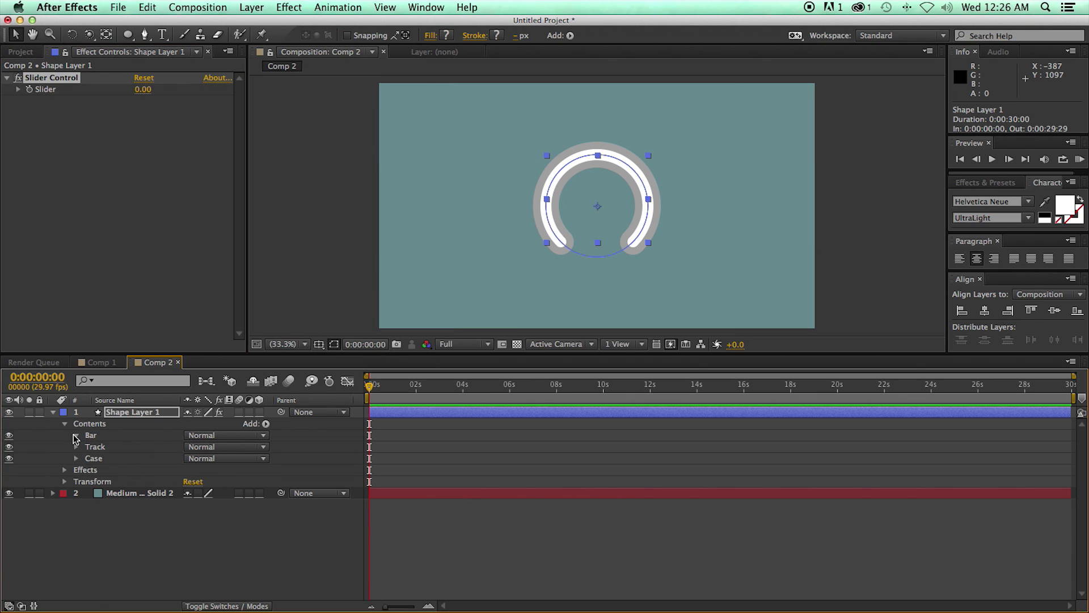
pyautogui.click(88, 470)
pyautogui.click(88, 470)
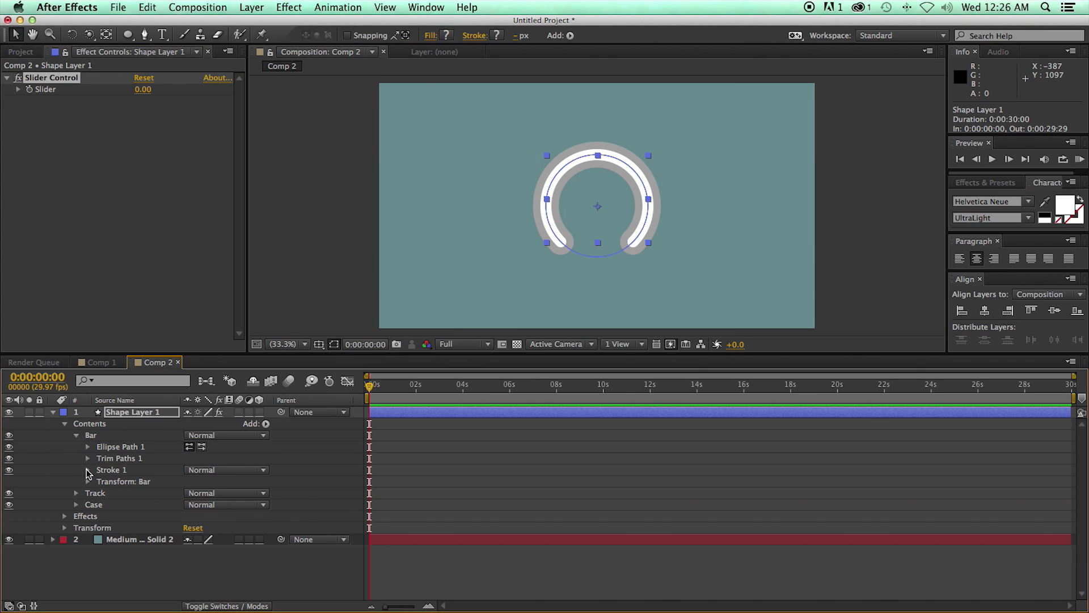
pyautogui.click(88, 459)
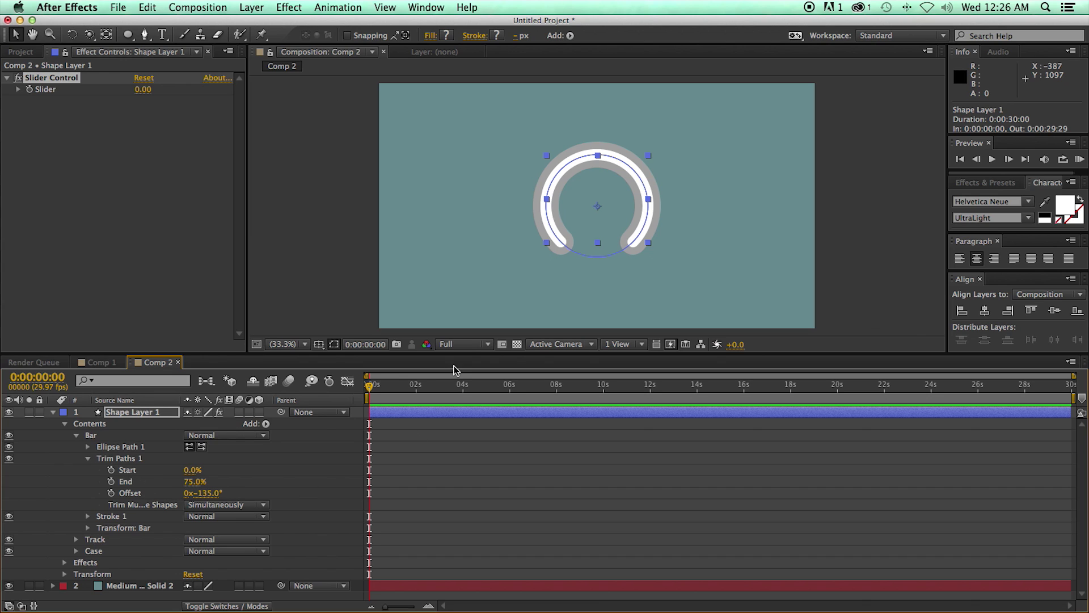
pyautogui.keyDown('alt'); pyautogui.click(111, 481); pyautogui.keyUp('alt')
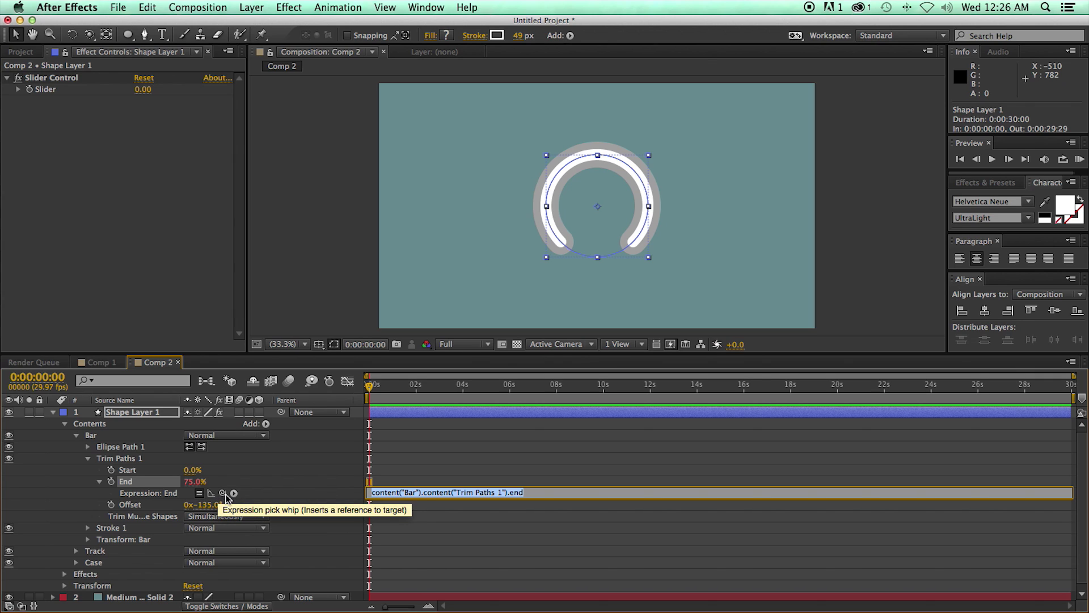
pyautogui.moveTo(223, 493)
pyautogui.mouseDown()
pyautogui.moveTo(236, 488)
pyautogui.moveTo(153, 77)
pyautogui.moveTo(63, 91)
pyautogui.mouseUp()
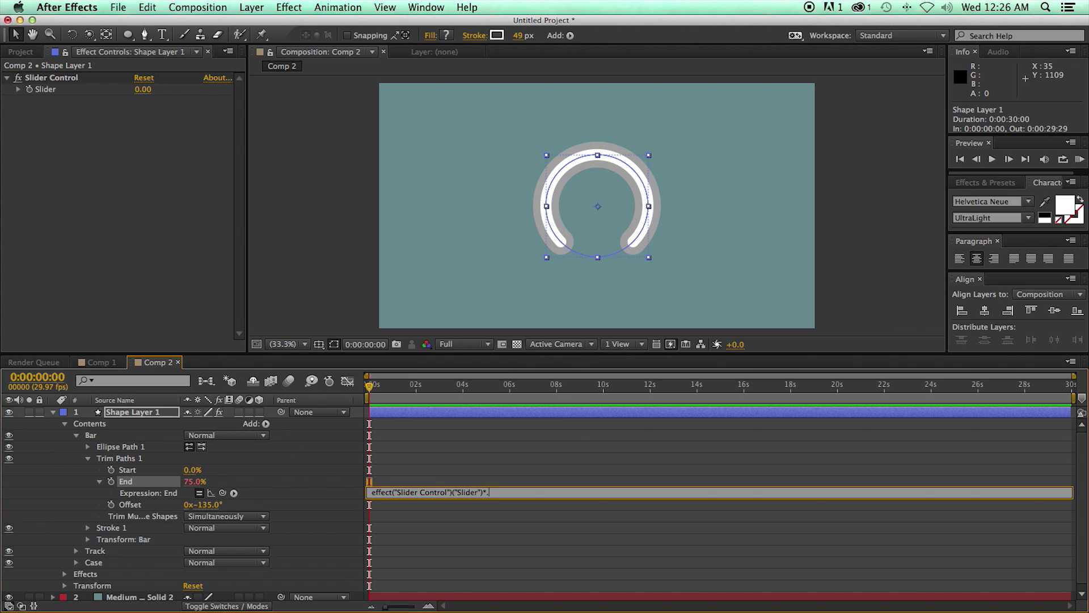
pyautogui.click(464, 449)
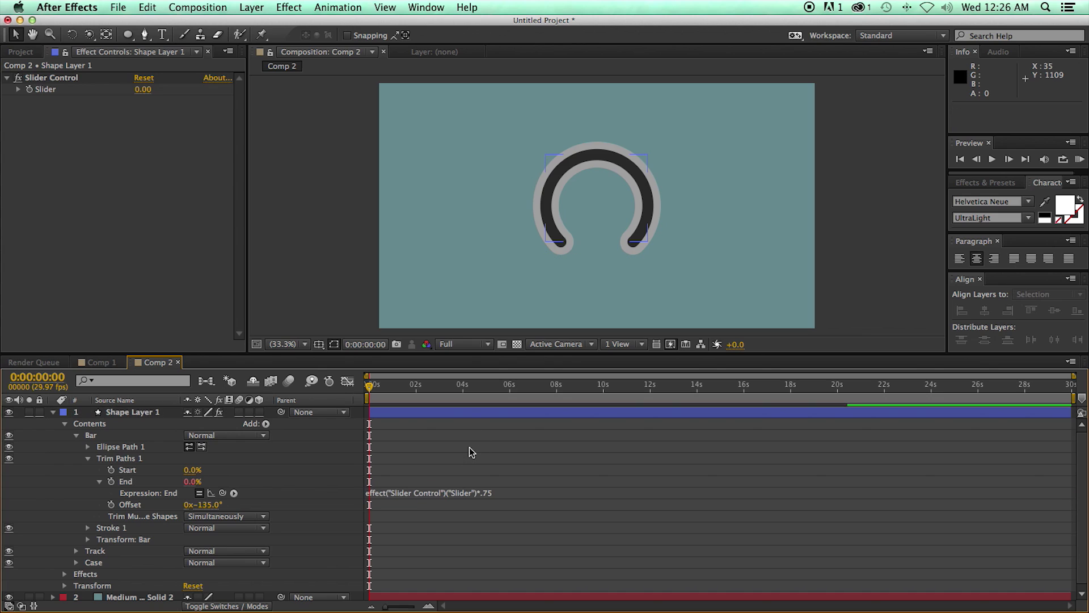
# Step: Raise the Slider Control's value to 49.44 to test how the white bar fills along the track
pyautogui.click(19, 90)
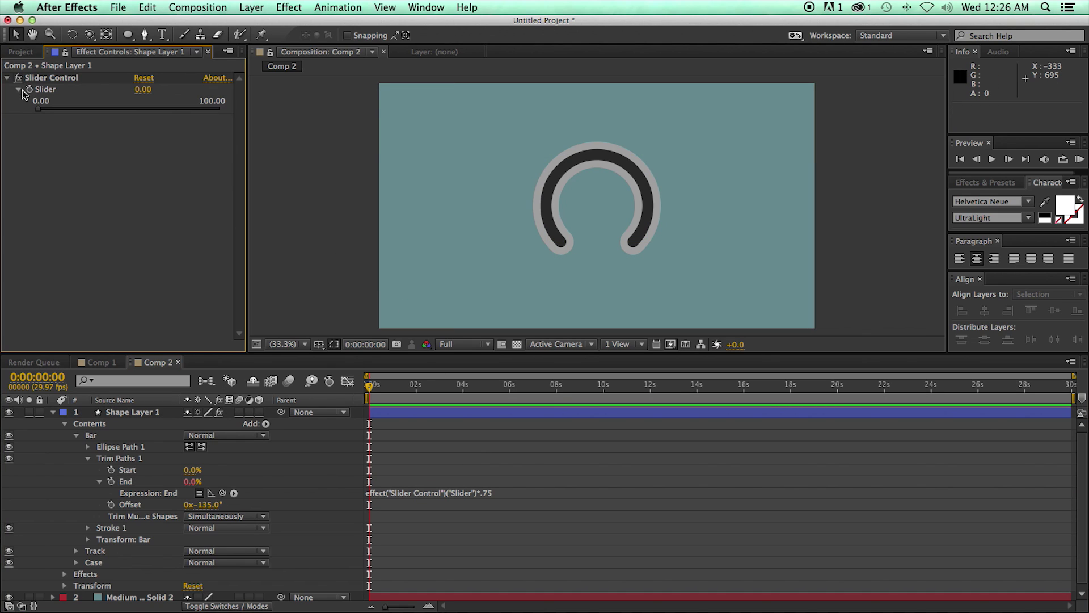
pyautogui.moveTo(40, 113); pyautogui.dragTo(128, 122)
pyautogui.press('/')
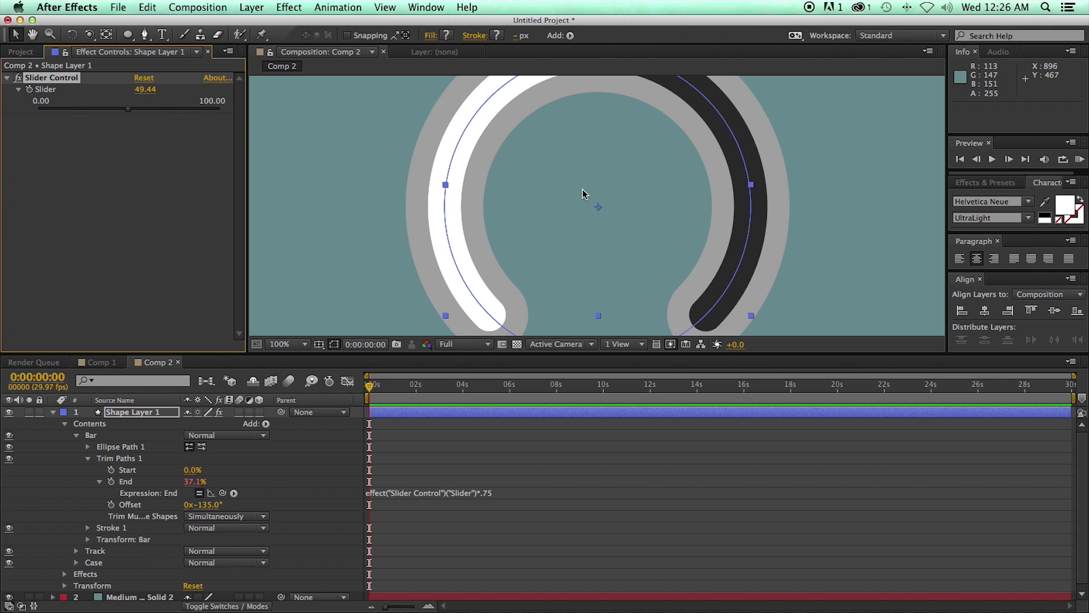
# Step: Add a Gradient Stroke to the Bar group of Shape Layer 1
pyautogui.press(',')
pyautogui.press(',')
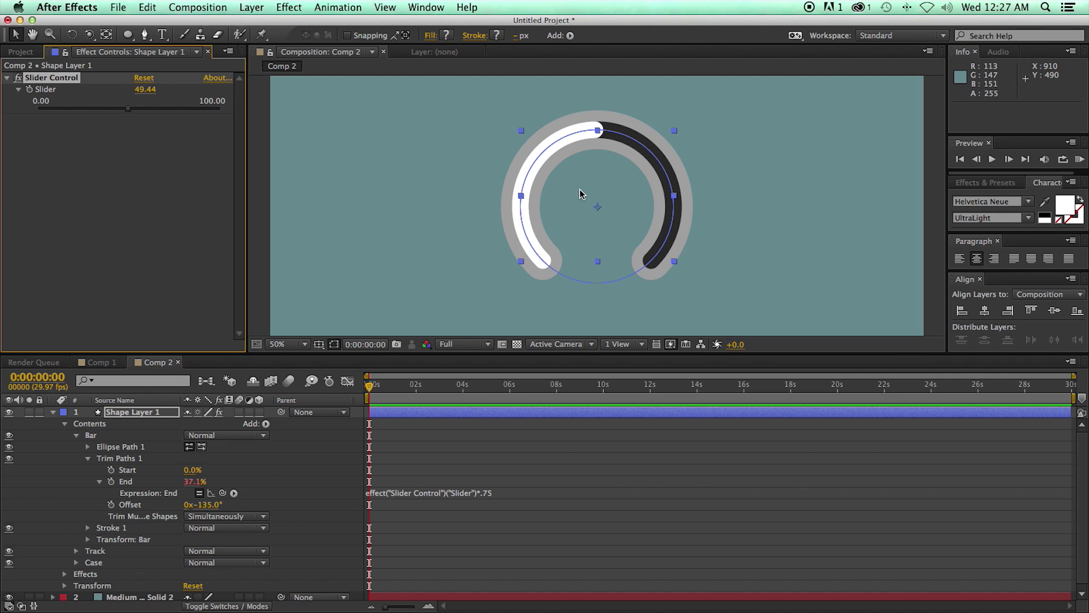
pyautogui.press('.')
pyautogui.press('.')
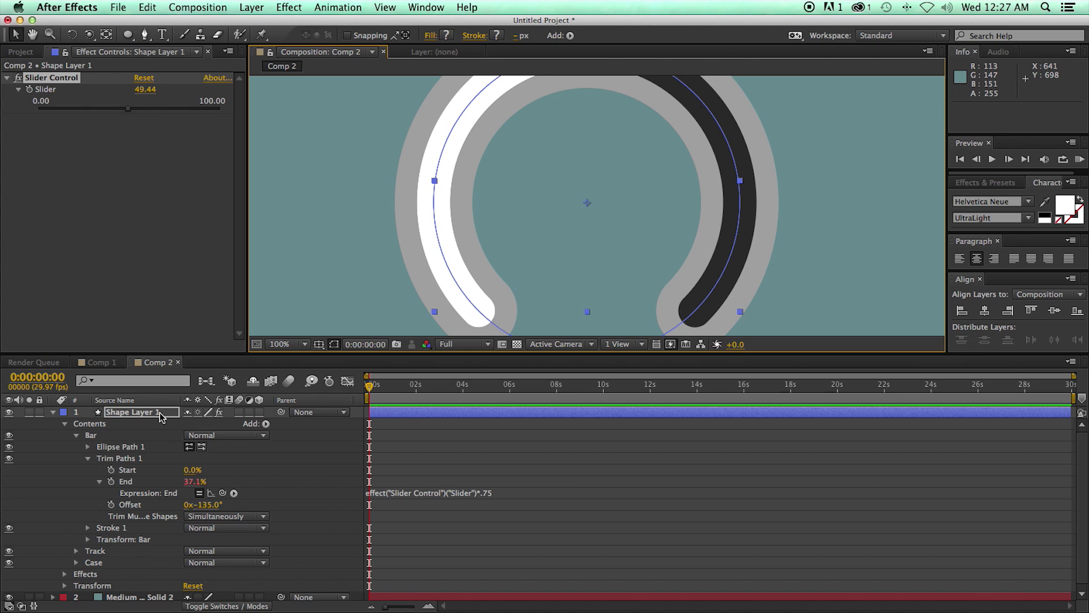
pyautogui.click(76, 435)
pyautogui.click(91, 439)
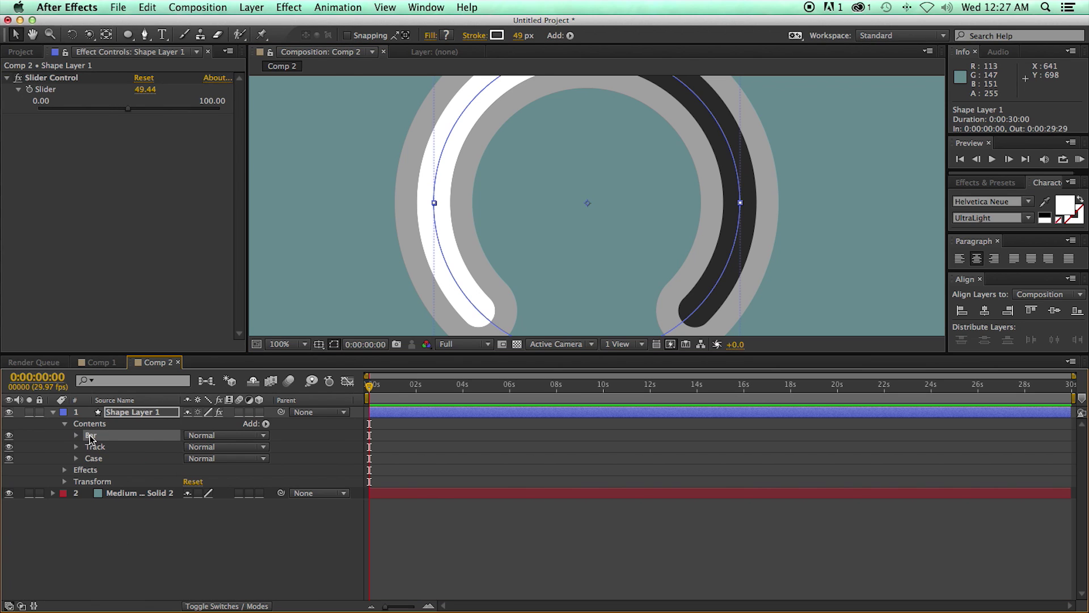
pyautogui.click(266, 424)
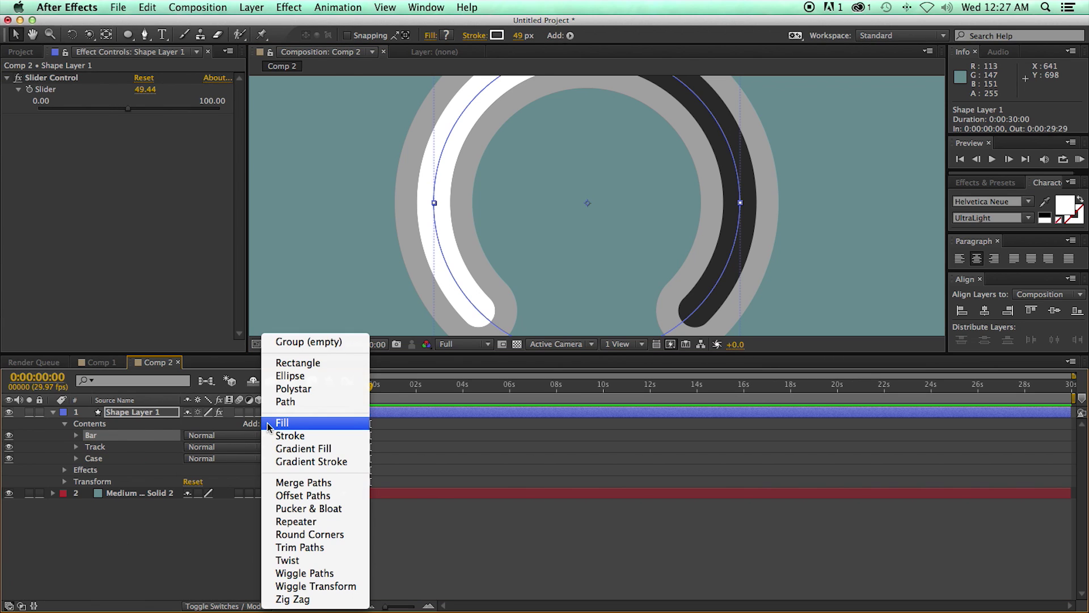
pyautogui.click(310, 462)
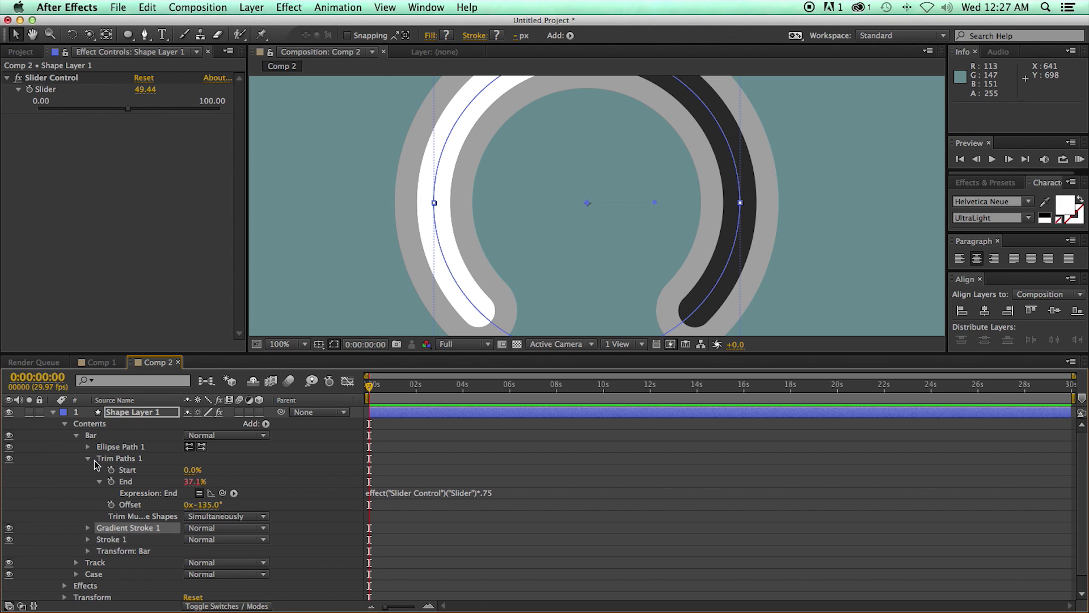
# Step: Hide the plain Stroke 1 in the Bar group
pyautogui.click(88, 459)
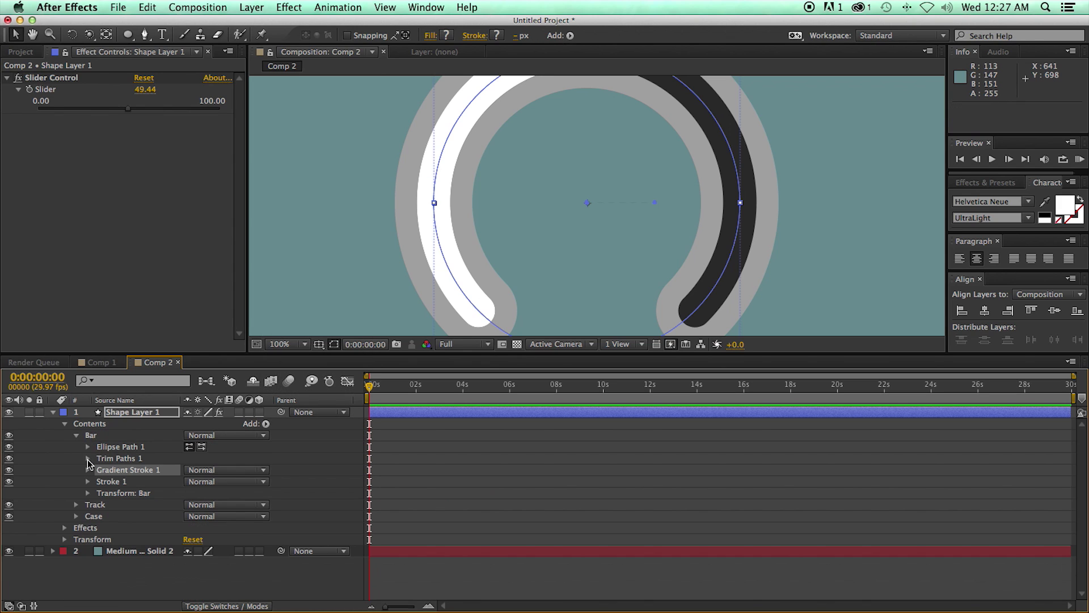
pyautogui.click(116, 486)
pyautogui.click(9, 483)
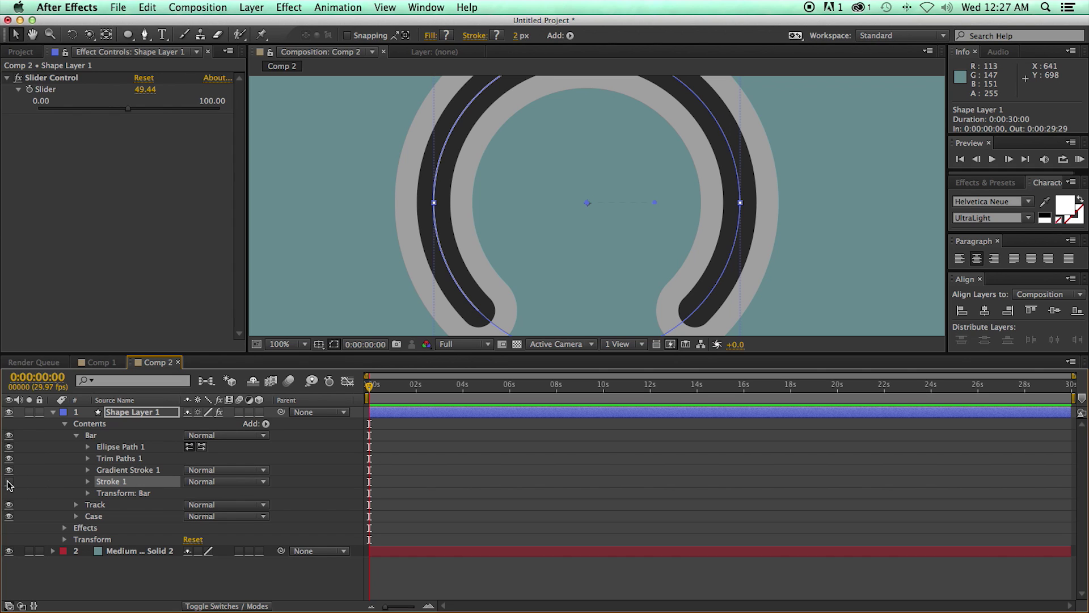
# Step: Match Bar's gradient stroke to the hidden stroke with a Stroke Width of 49 and a Round Cap line cap
pyautogui.click(87, 473)
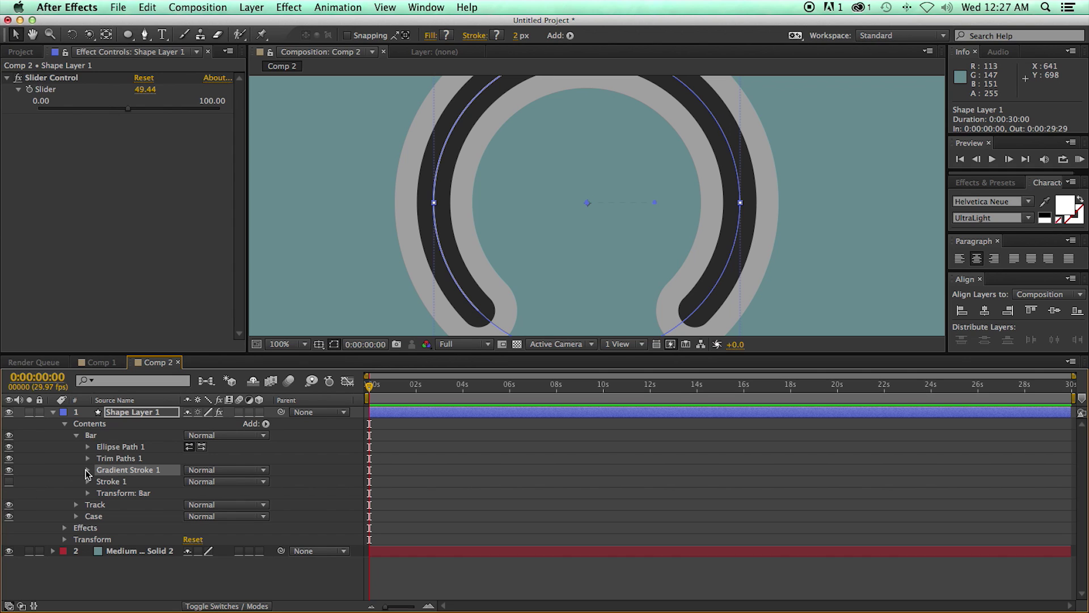
pyautogui.click(88, 471)
pyautogui.click(89, 470)
pyautogui.click(88, 482)
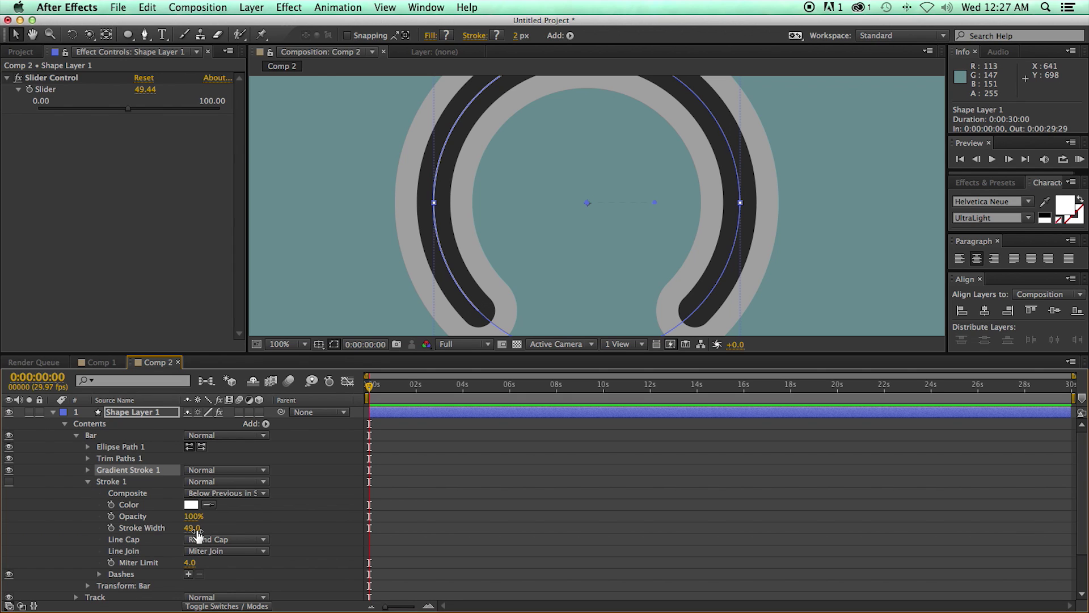
pyautogui.click(230, 531)
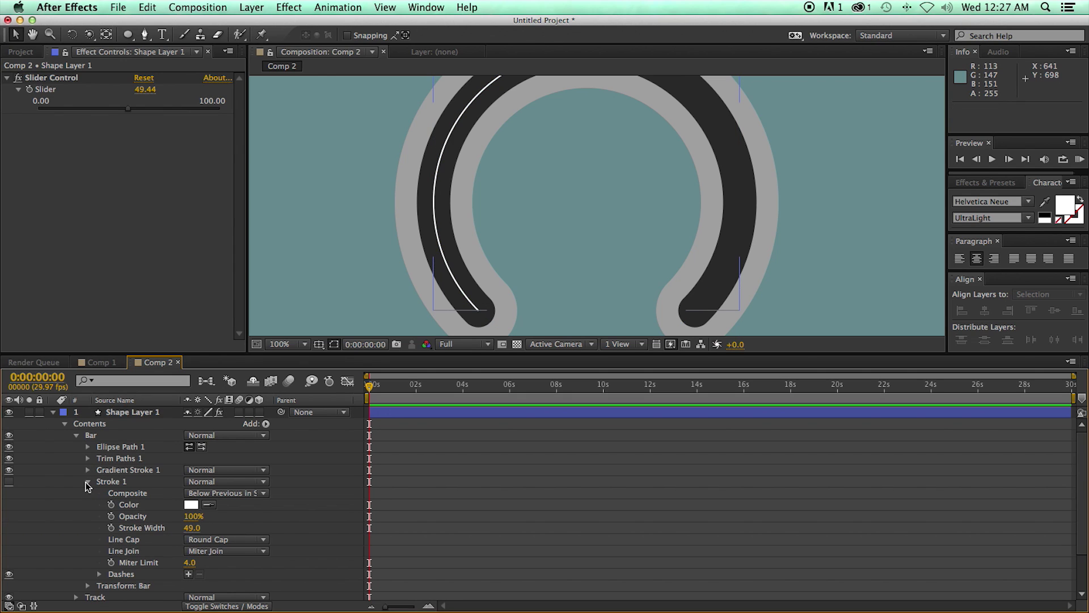
pyautogui.click(88, 482)
pyautogui.click(87, 473)
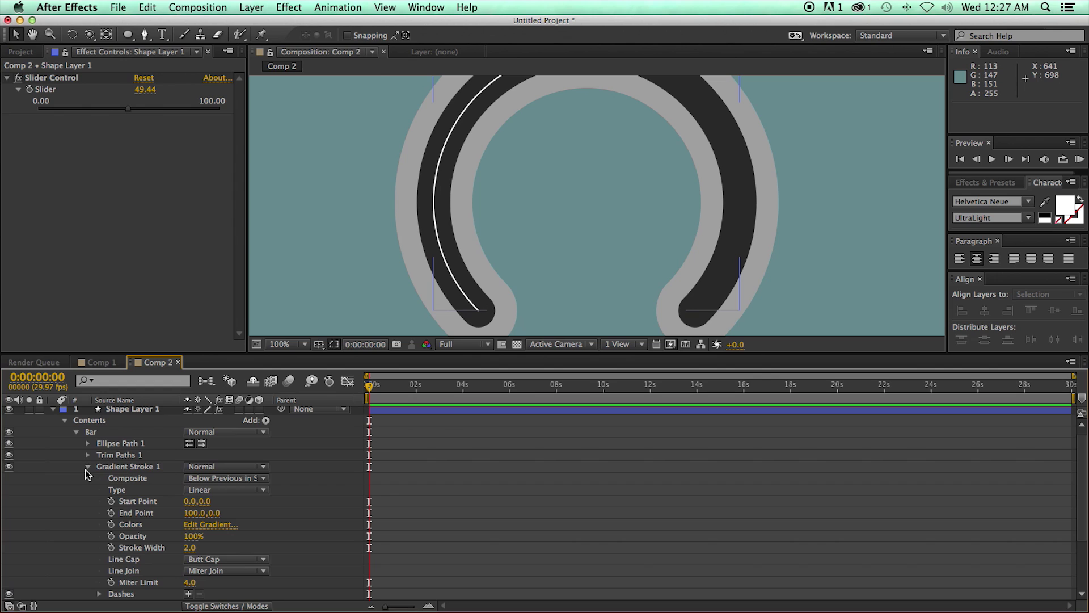
pyautogui.click(192, 547)
pyautogui.write('49')
pyautogui.press('Return')
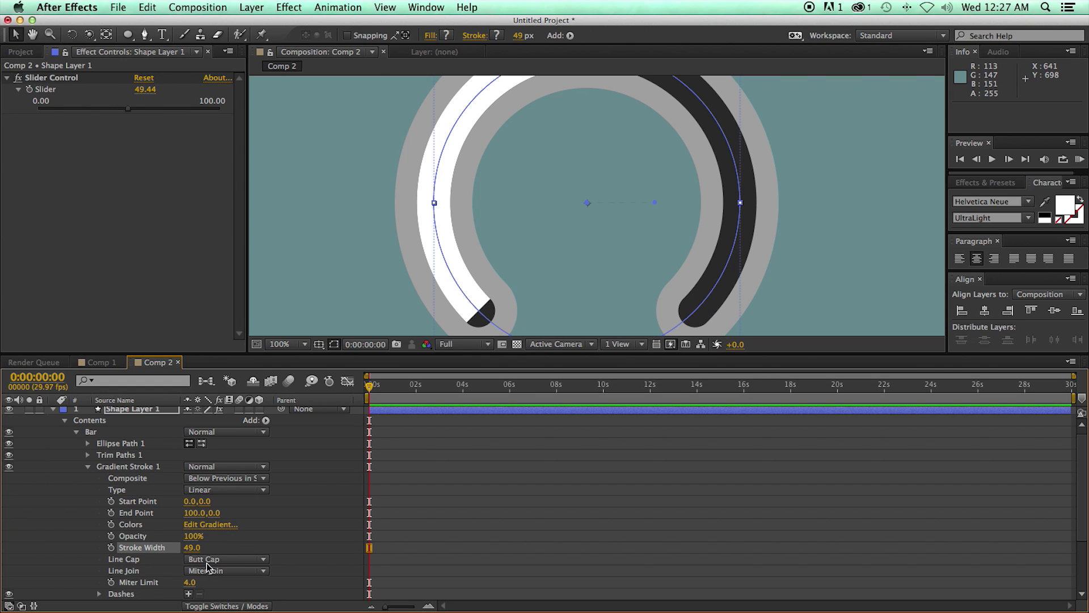
pyautogui.click(227, 558)
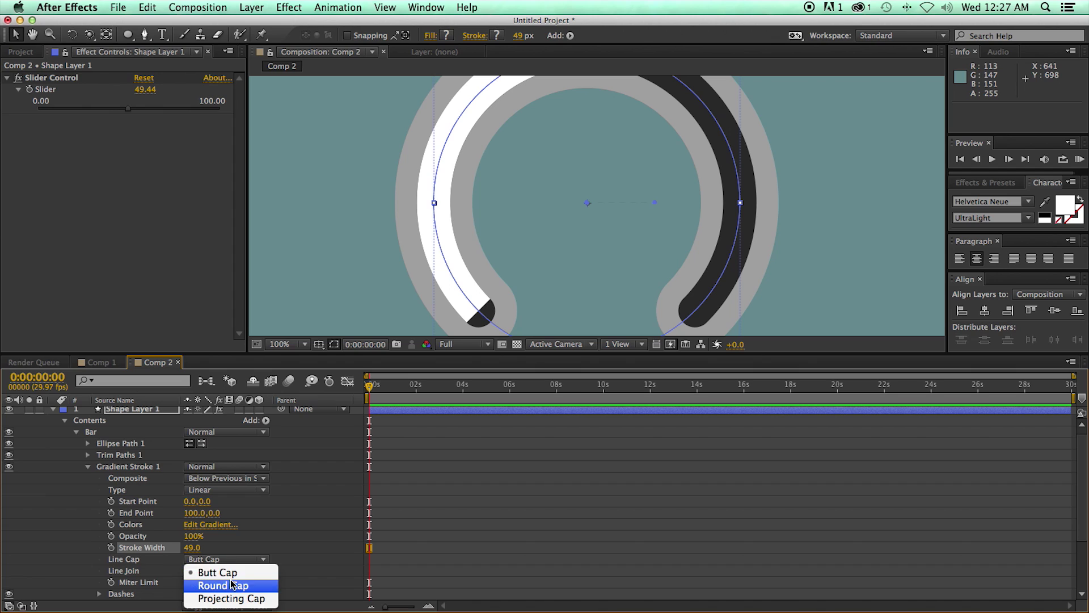
pyautogui.click(230, 583)
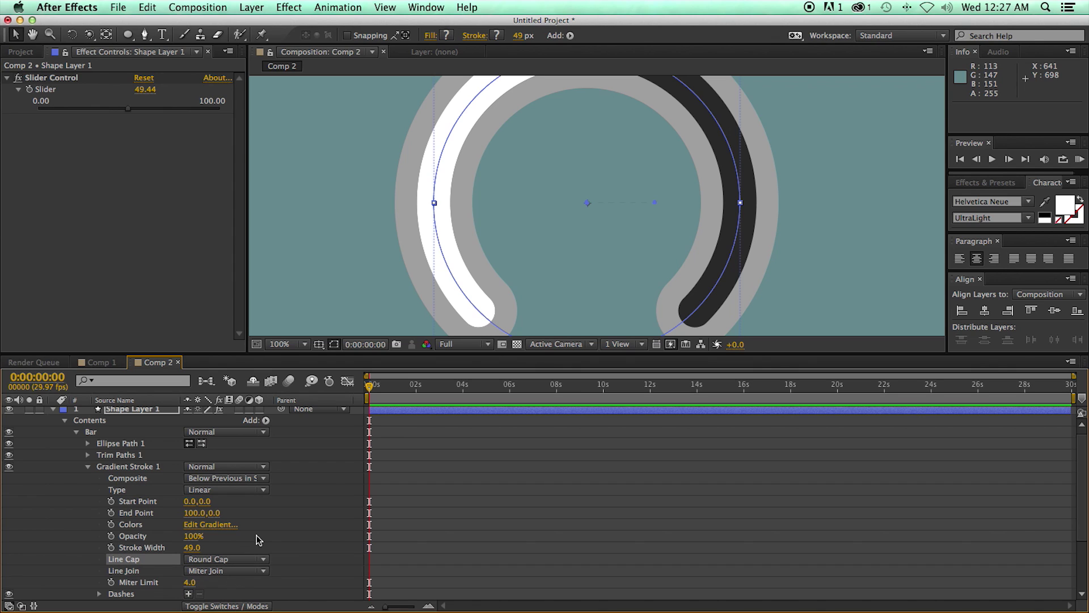
# Step: Change the Bar gradient stroke's type to Radial and set its End Point to 250.0,0.0
pyautogui.click(221, 494)
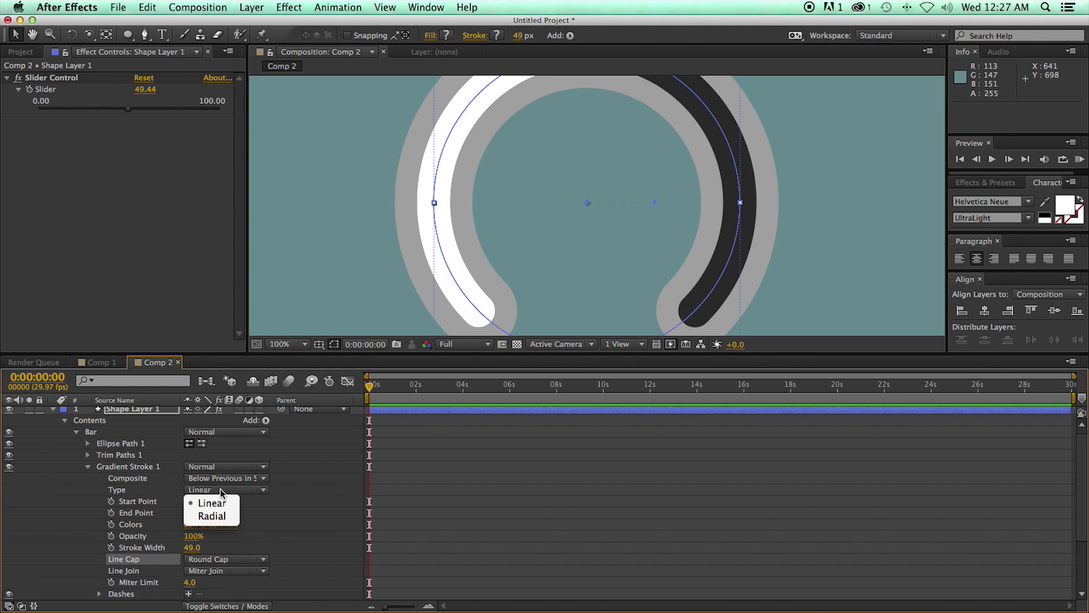
pyautogui.click(223, 518)
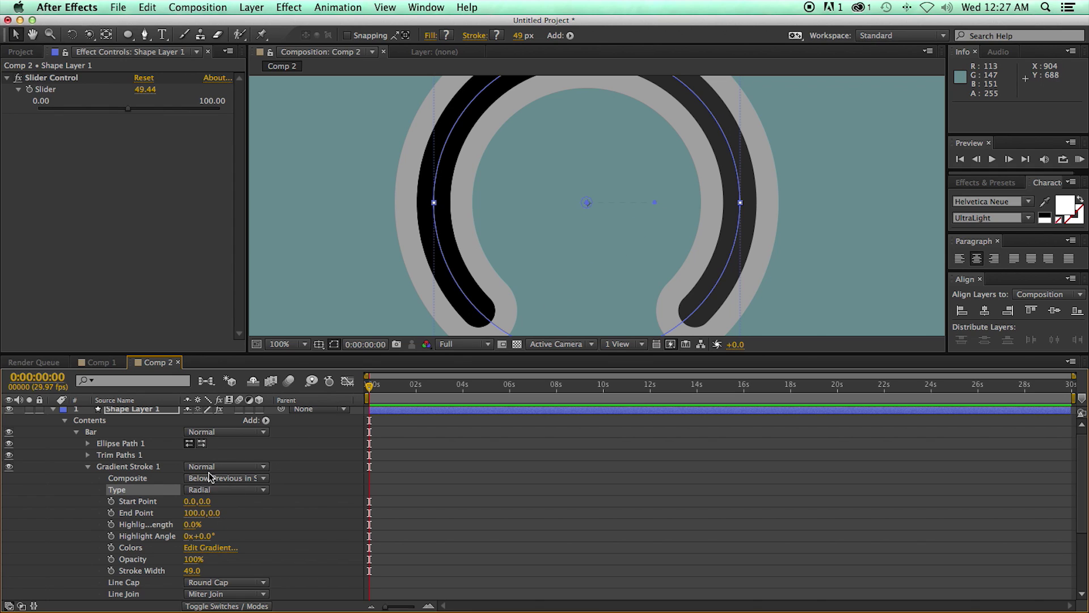
pyautogui.moveTo(196, 513); pyautogui.dragTo(0, 514)
pyautogui.press('super+z')
pyautogui.moveTo(193, 513); pyautogui.dragTo(297, 516)
# Step: Examine up close where the gradient's end point sits relative to the dark track's outer edge
pyautogui.press('.')
pyautogui.press('.')
pyautogui.press('.')
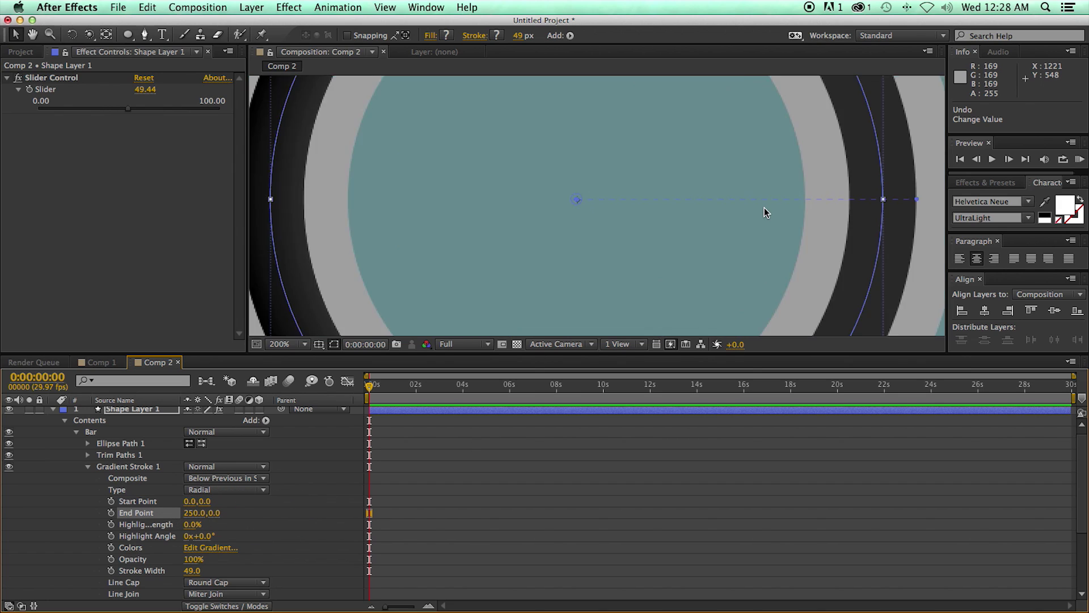
pyautogui.press('h')
pyautogui.moveTo(801, 193); pyautogui.dragTo(590, 206)
pyautogui.press('v')
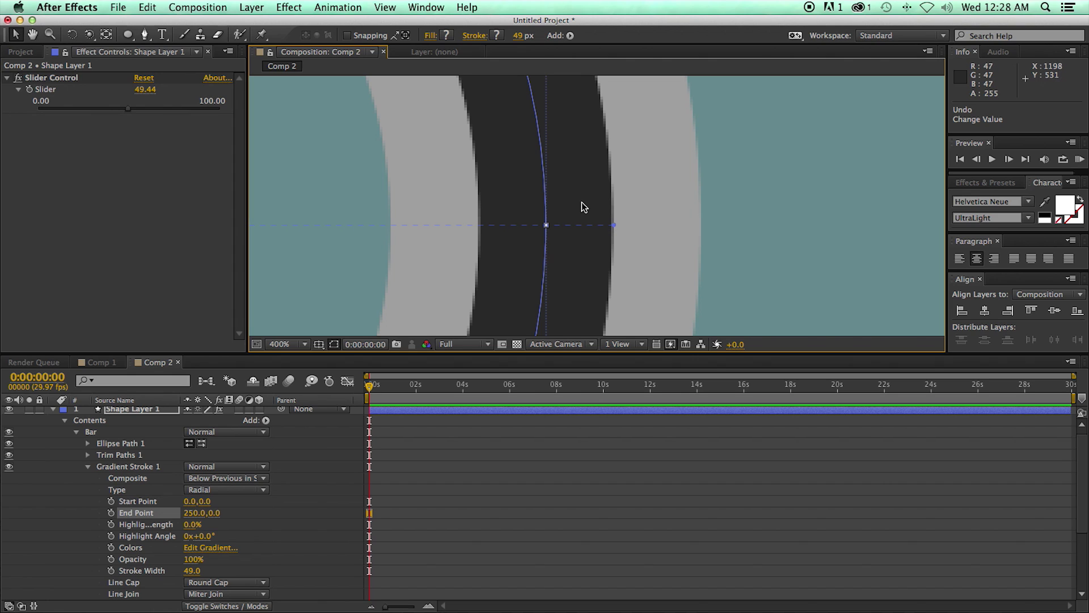
pyautogui.press(',')
pyautogui.press(',')
pyautogui.hscroll(-3, 584, 207)
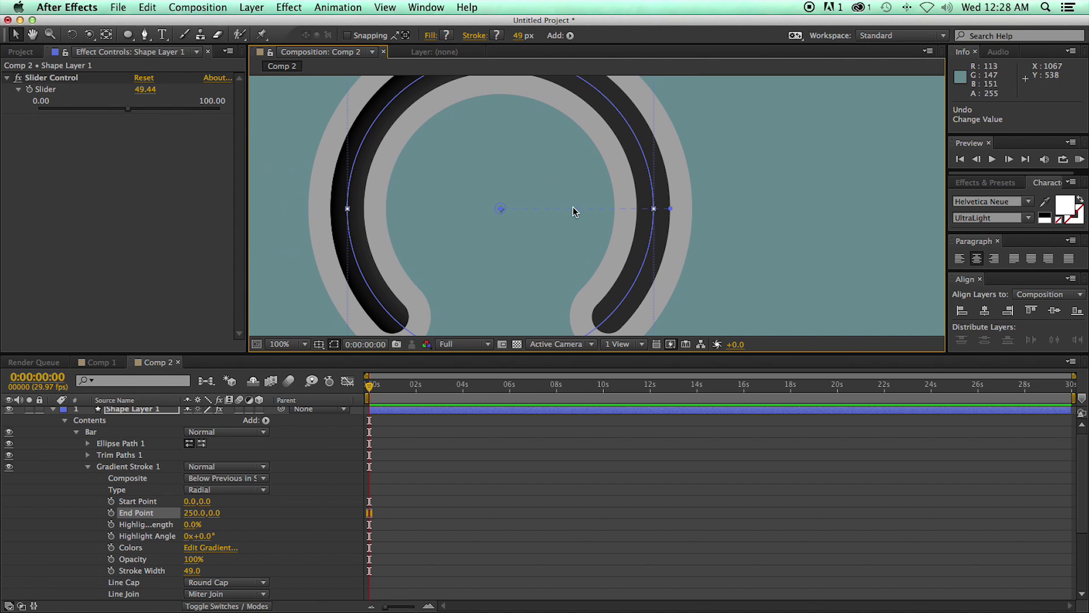
pyautogui.click(741, 242)
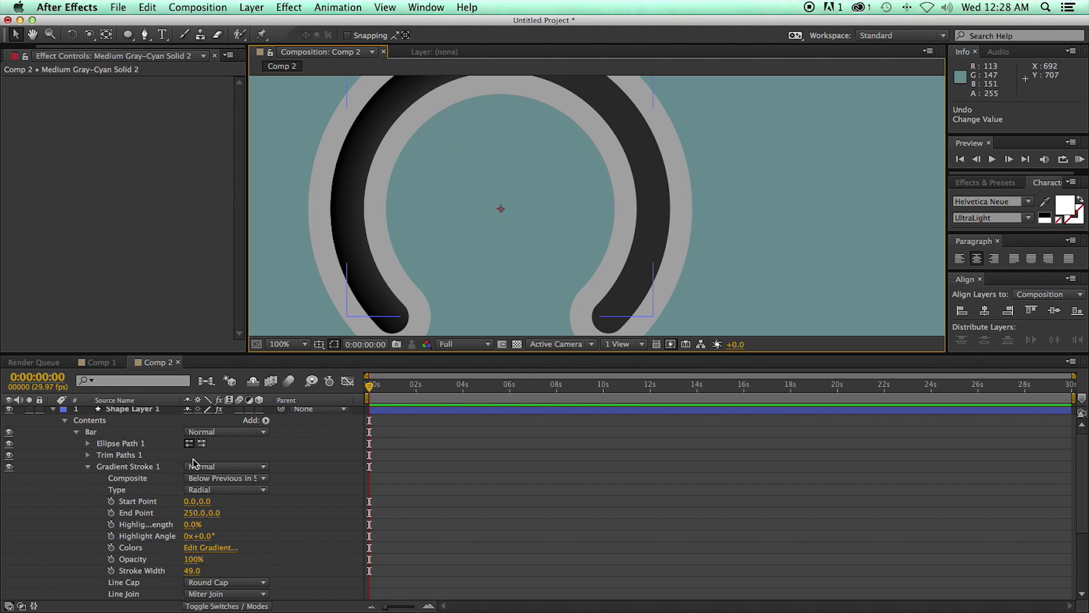
# Step: Open the Bar gradient's colours for editing and shift the midpoint between the white and black stops to 95%
pyautogui.scroll(-1, 225, 495)
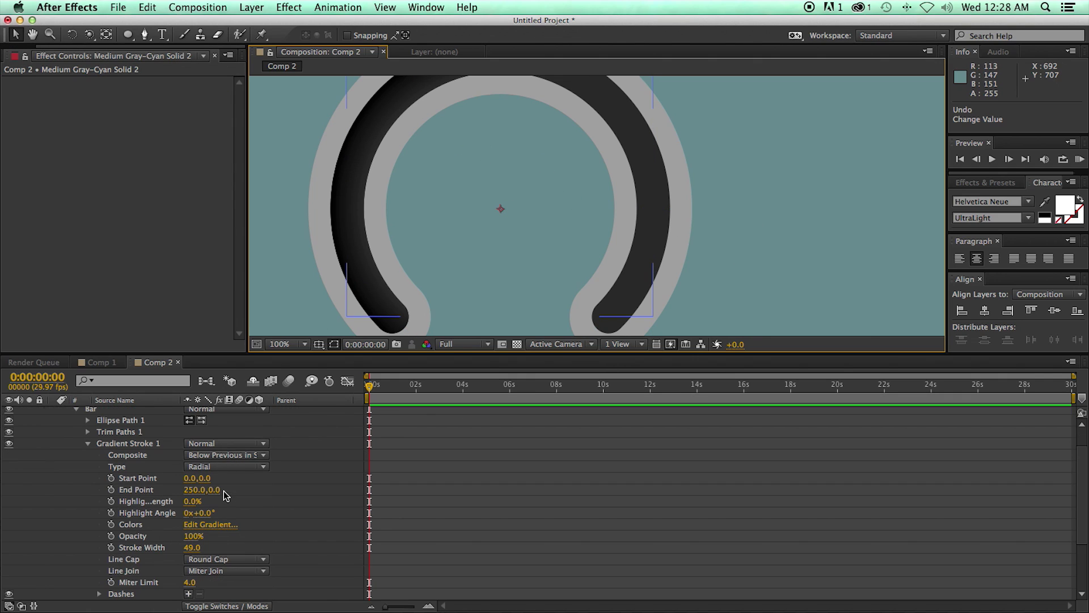
pyautogui.click(215, 525)
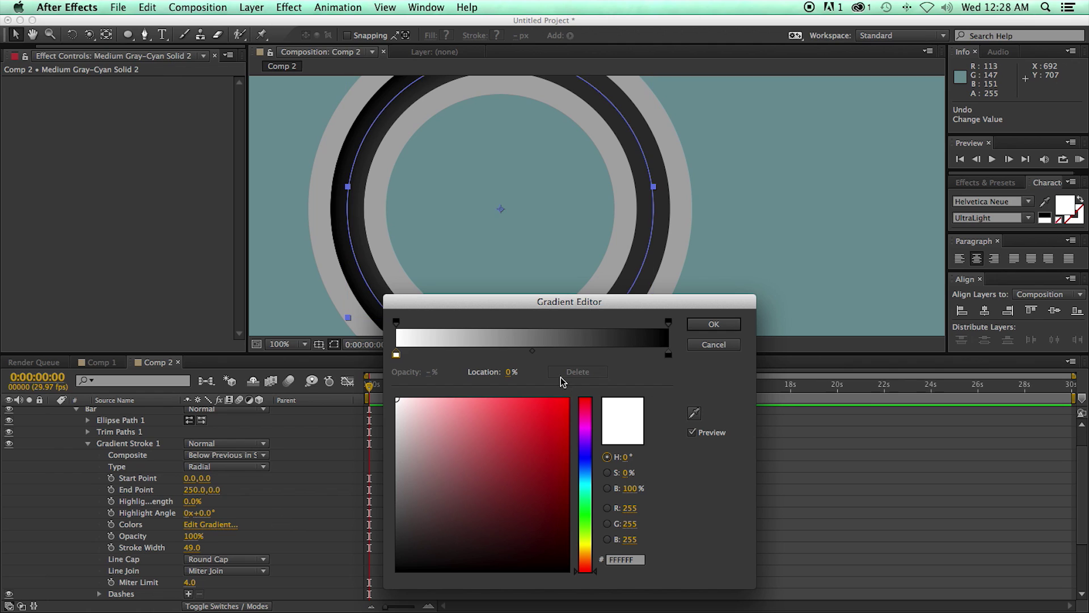
pyautogui.moveTo(532, 350); pyautogui.dragTo(670, 356)
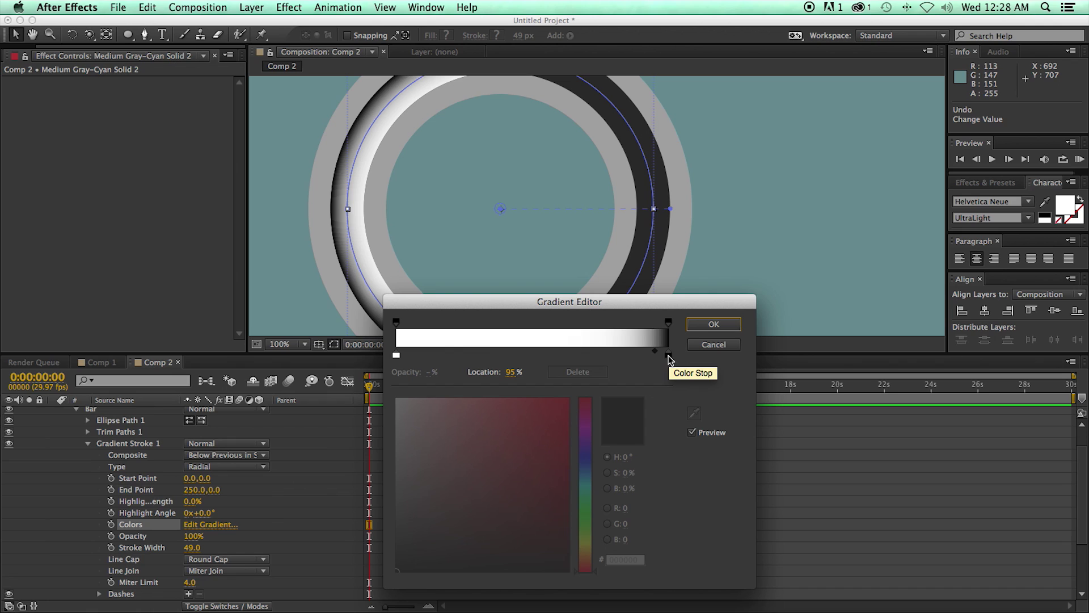
# Step: Change the gradient's colour stop at 100% to dark grey 595959
pyautogui.click(668, 354)
pyautogui.click(396, 475)
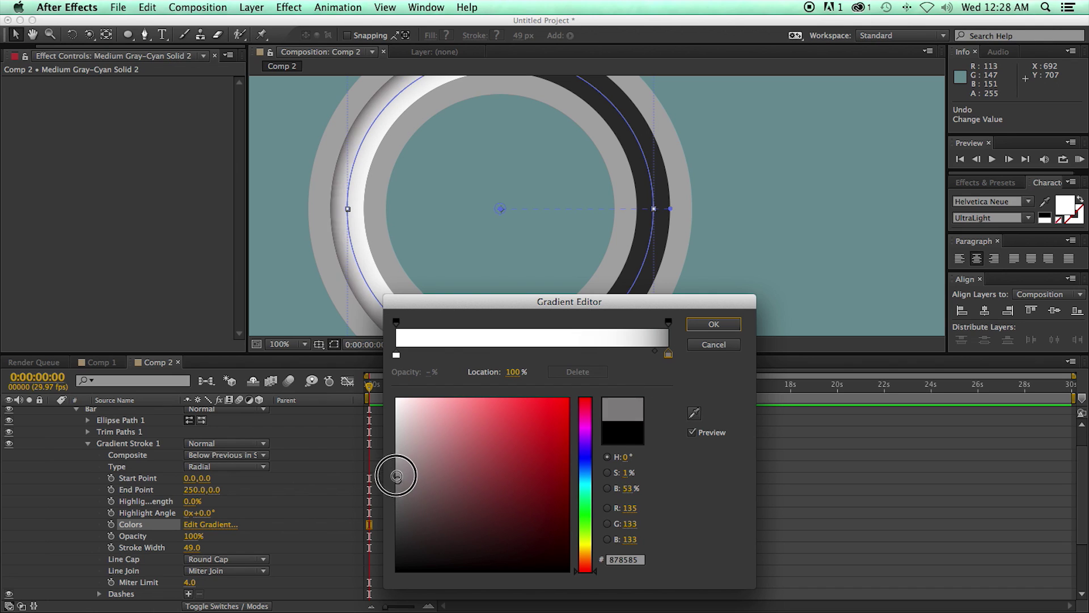
pyautogui.moveTo(396, 475); pyautogui.dragTo(397, 510)
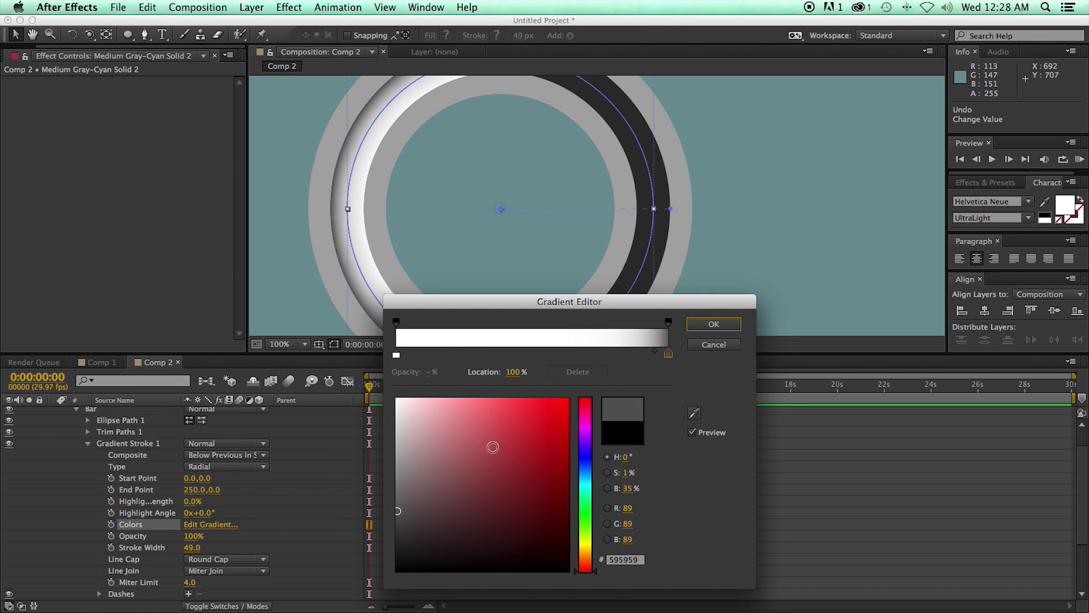
pyautogui.click(656, 353)
pyautogui.click(405, 513)
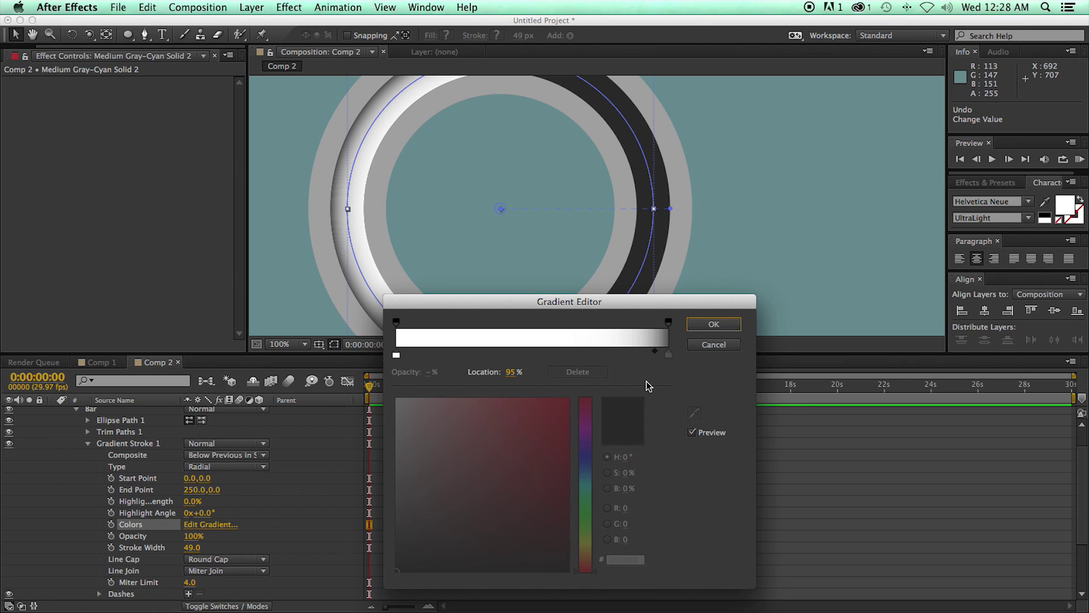
pyautogui.click(669, 355)
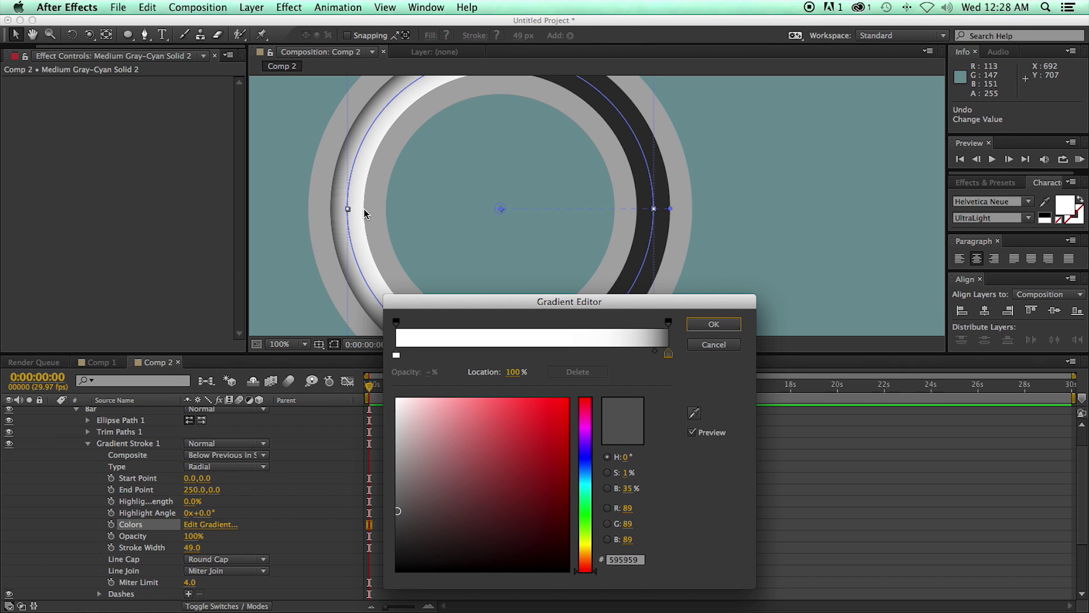
# Step: Move the gradient's white colour stop to 87.1% and add a black stop at 70.9%
pyautogui.moveTo(396, 355)
pyautogui.mouseDown()
pyautogui.moveTo(652, 355)
pyautogui.moveTo(586, 355)
pyautogui.moveTo(567, 400)
pyautogui.mouseUp()
pyautogui.click(580, 355)
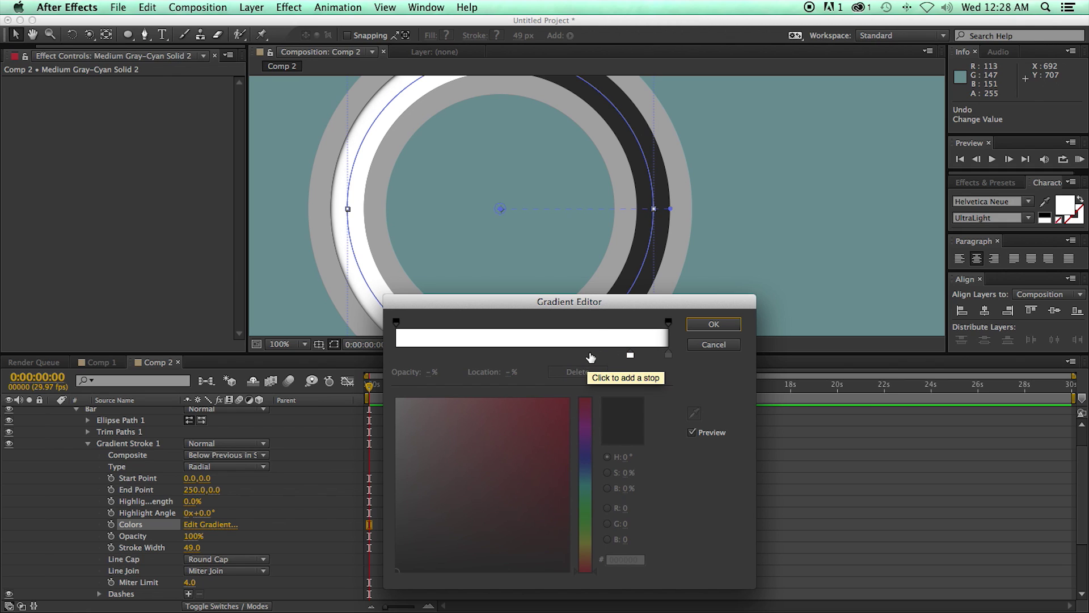
pyautogui.click(588, 355)
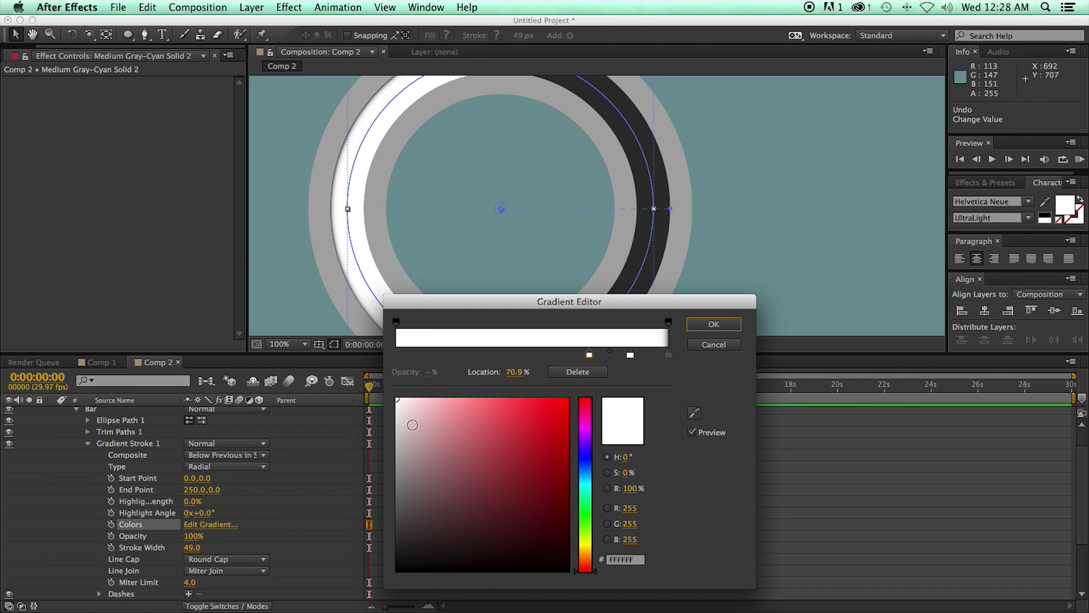
pyautogui.moveTo(413, 425)
pyautogui.mouseDown()
pyautogui.moveTo(389, 536)
pyautogui.moveTo(389, 596)
pyautogui.moveTo(406, 593)
pyautogui.mouseUp()
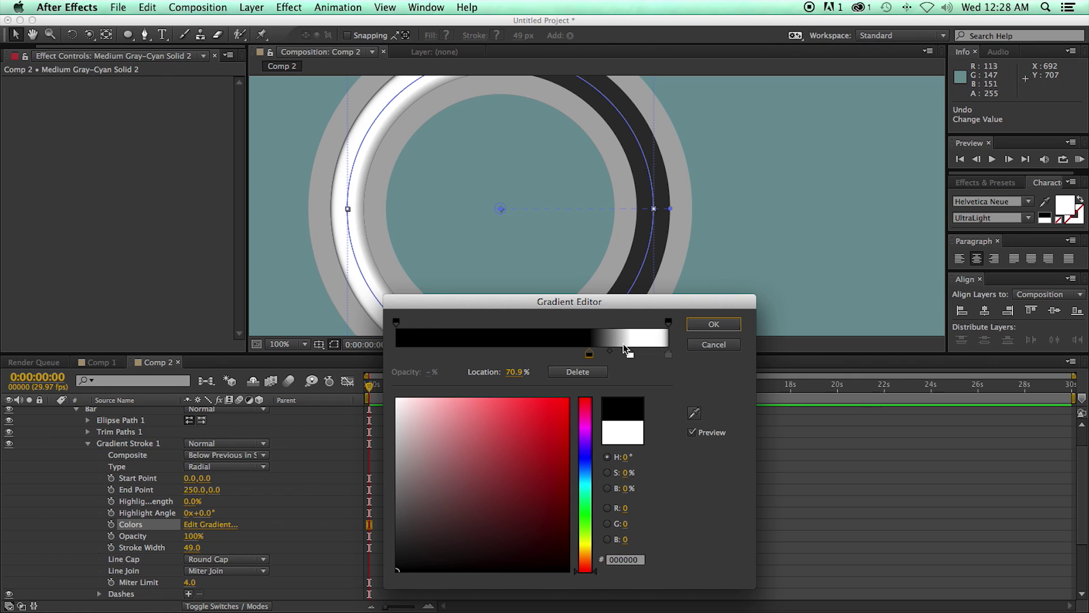
pyautogui.click(630, 356)
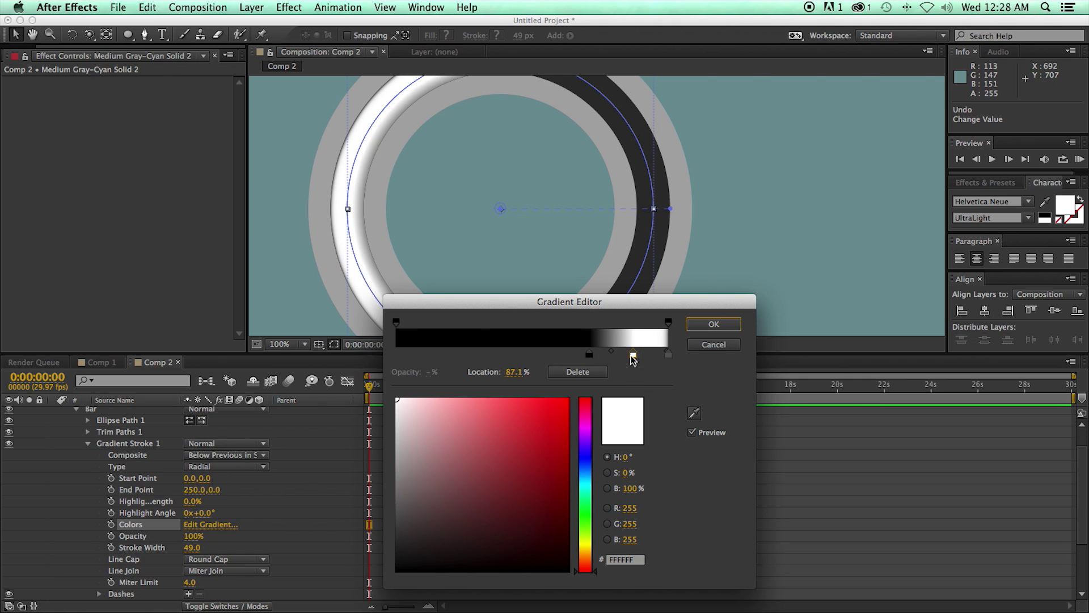
# Step: Change the gradient's end stop at 100% to black 000000 and move the white stop to 90.8%
pyautogui.click(668, 354)
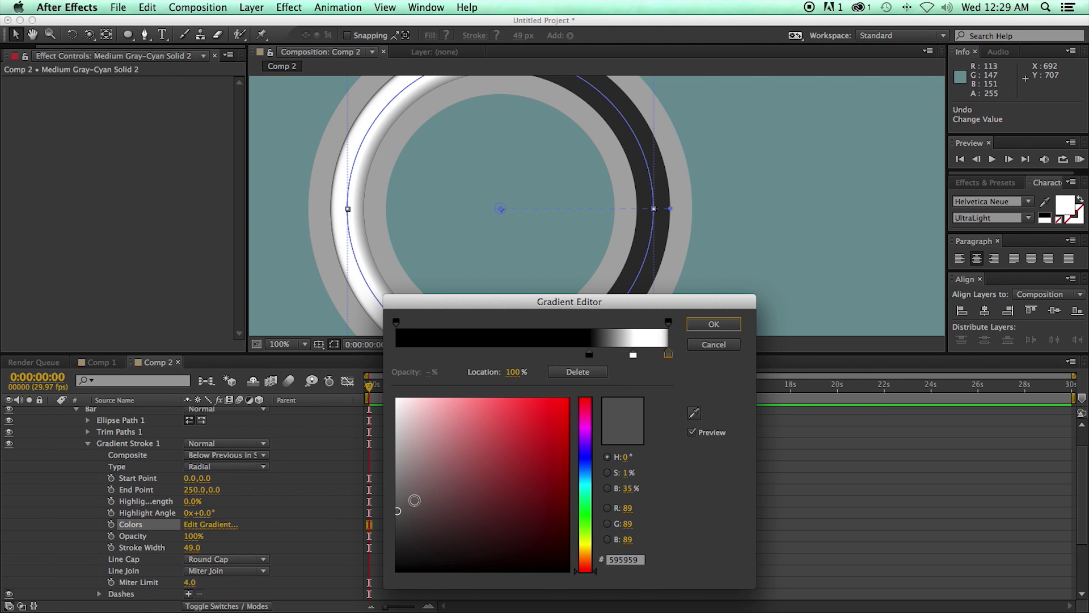
pyautogui.moveTo(414, 499); pyautogui.dragTo(377, 591)
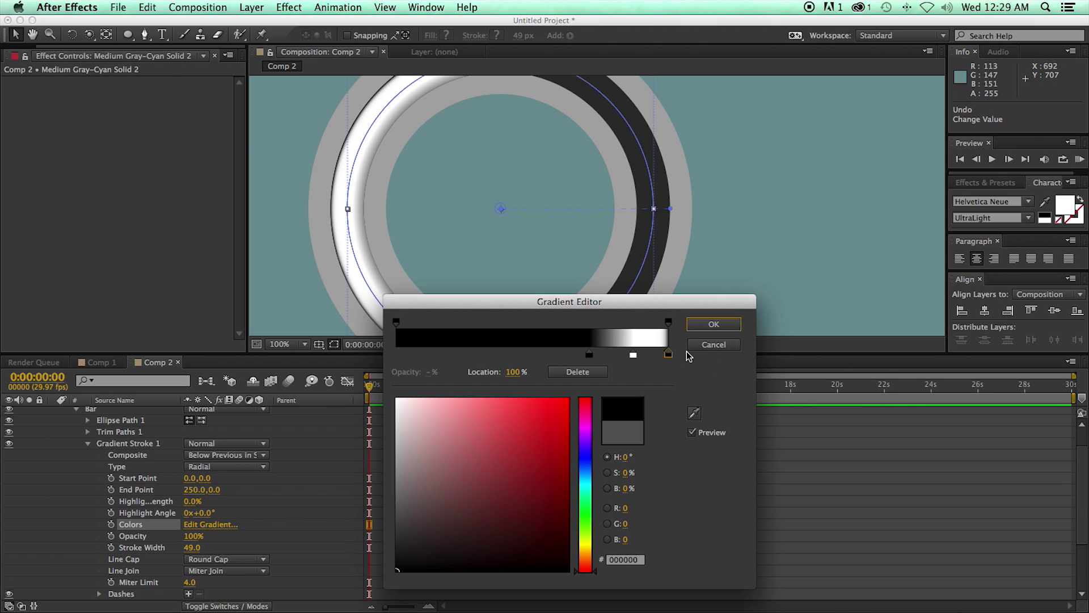
pyautogui.moveTo(634, 357); pyautogui.dragTo(660, 356)
pyautogui.click(643, 355)
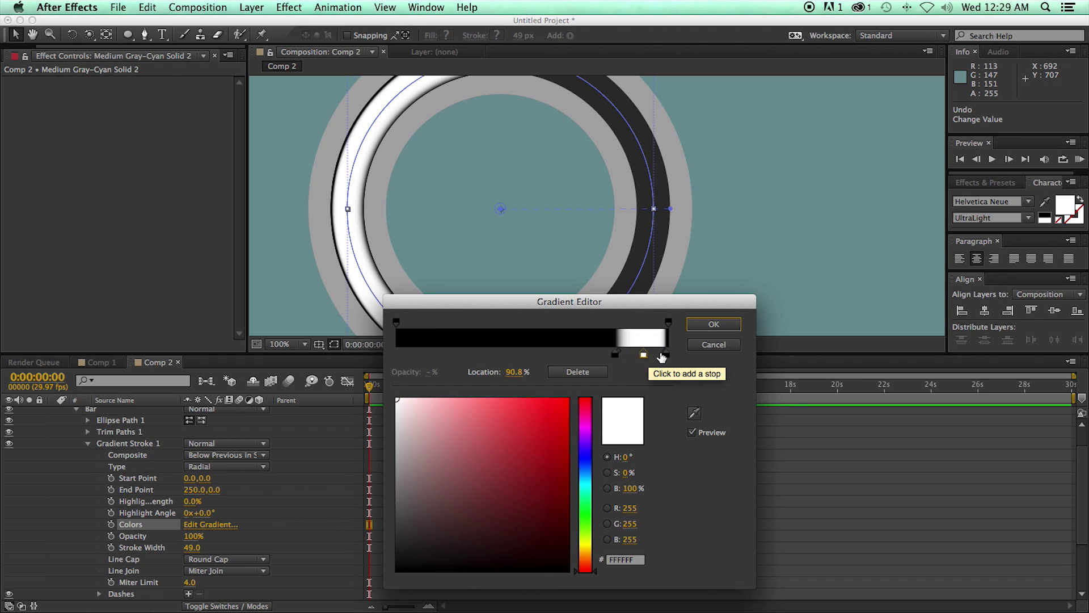
# Step: Adjust the colour midpoints on both sides of the gradient's white stop and apply the gradient
pyautogui.click(622, 355)
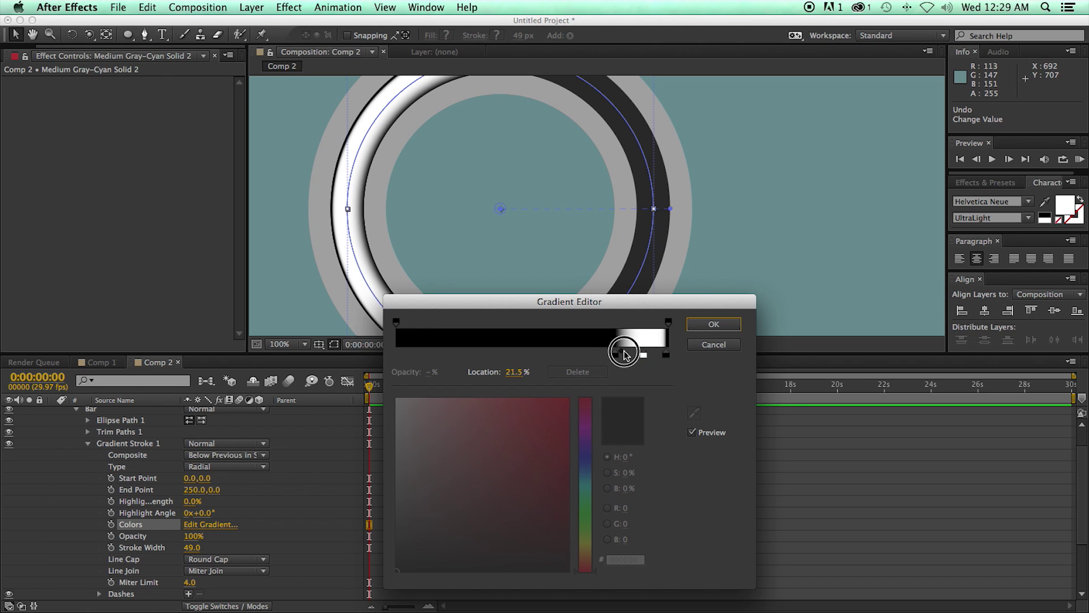
pyautogui.click(665, 355)
pyautogui.moveTo(664, 355); pyautogui.dragTo(653, 353)
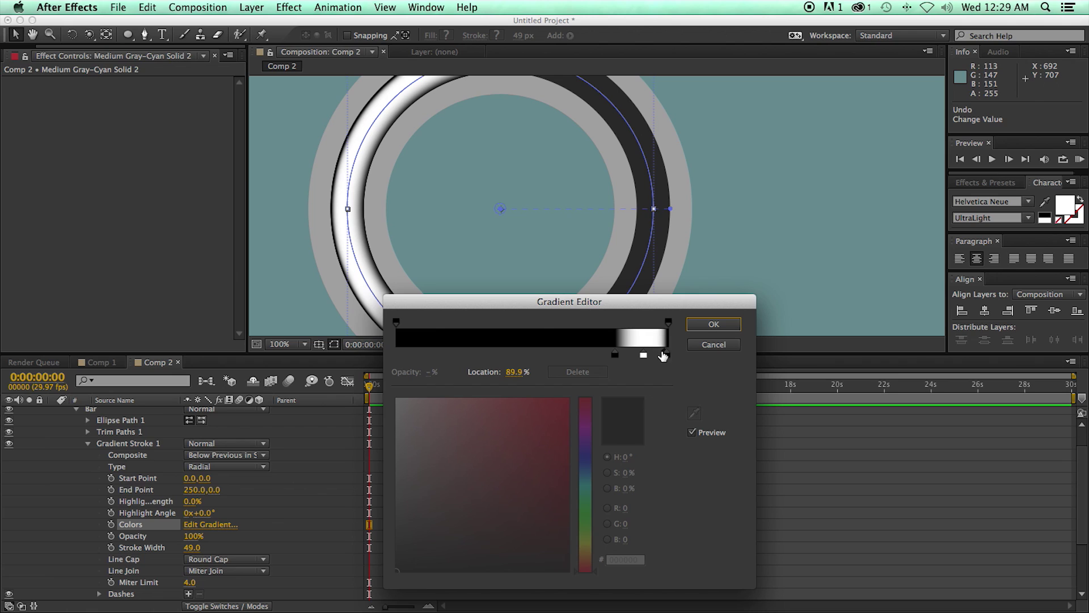
pyautogui.click(668, 355)
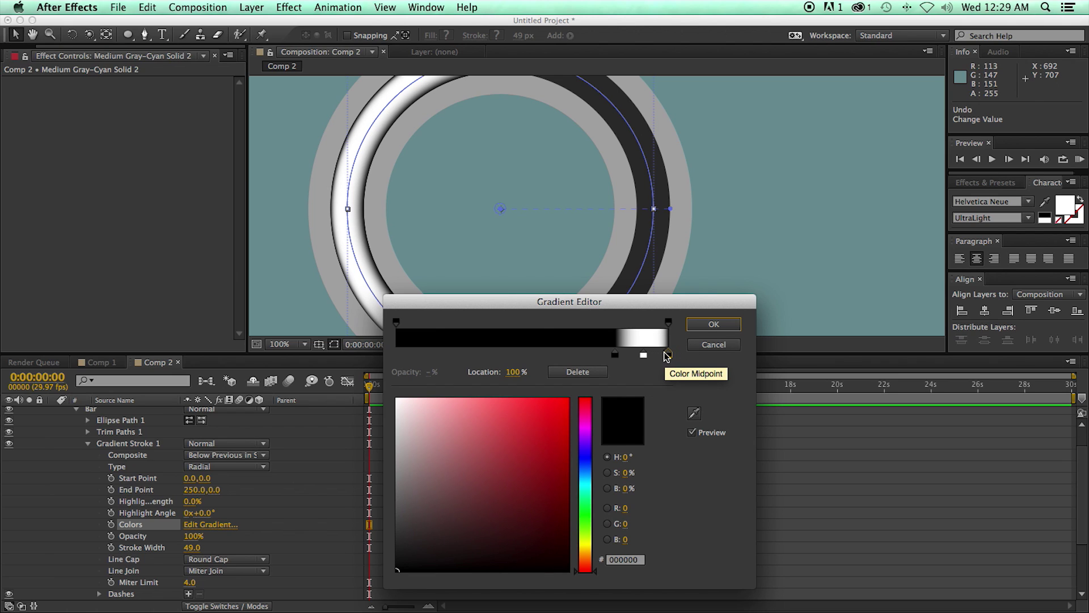
pyautogui.click(643, 355)
pyautogui.moveTo(662, 355); pyautogui.dragTo(667, 355)
pyautogui.click(721, 325)
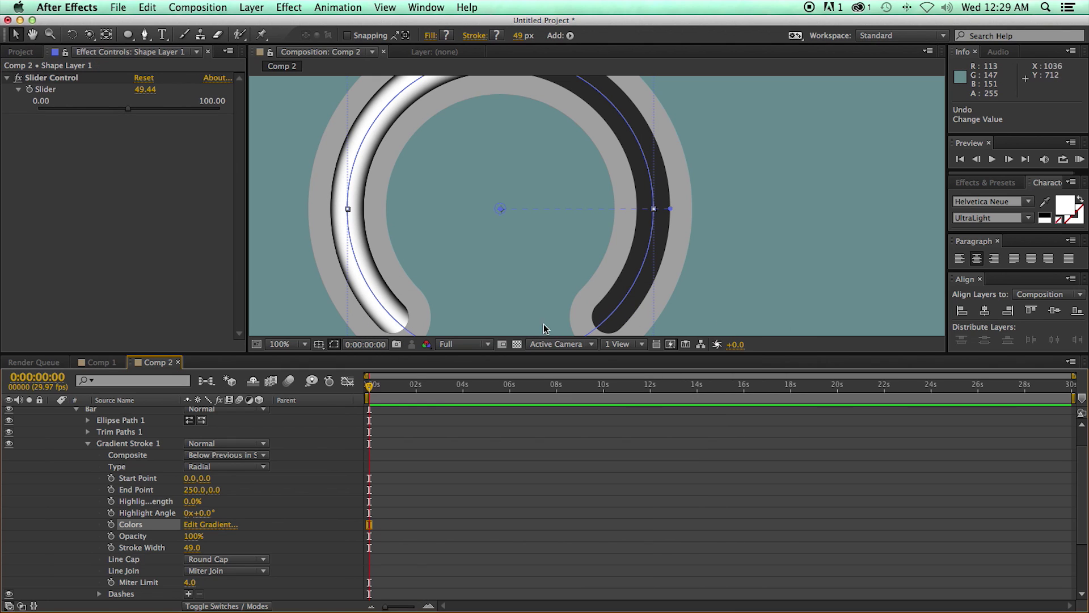
# Step: Make the Bar's plain Stroke 1 visible again and lower Gradient Stroke 1's opacity to 61%
pyautogui.scroll(-3, 455, 270)
pyautogui.scroll(3, 455, 270)
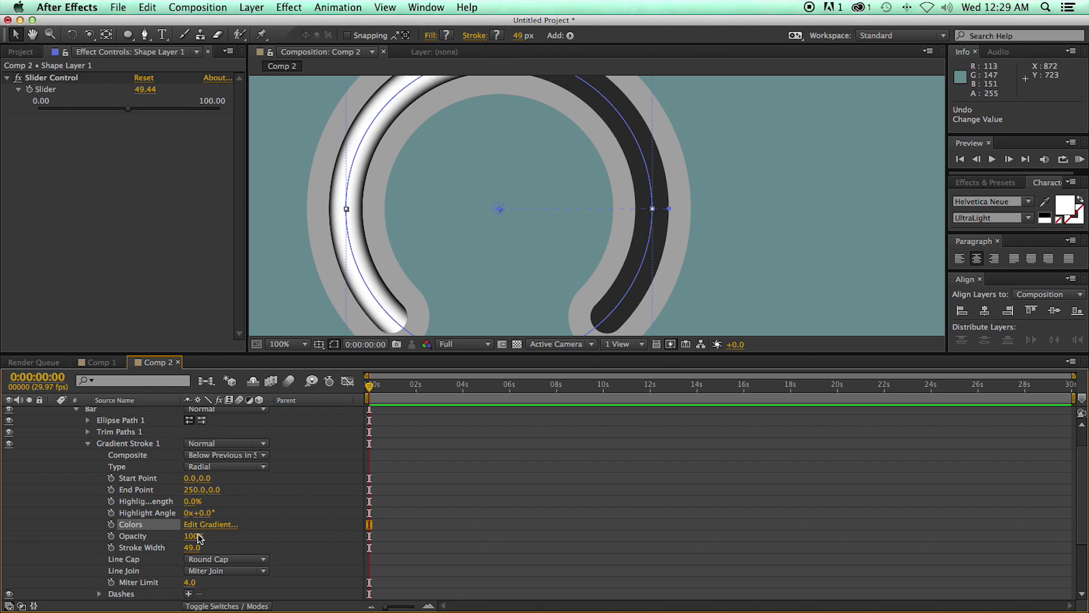
pyautogui.moveTo(196, 536)
pyautogui.mouseDown()
pyautogui.moveTo(141, 541)
pyautogui.moveTo(247, 541)
pyautogui.mouseUp()
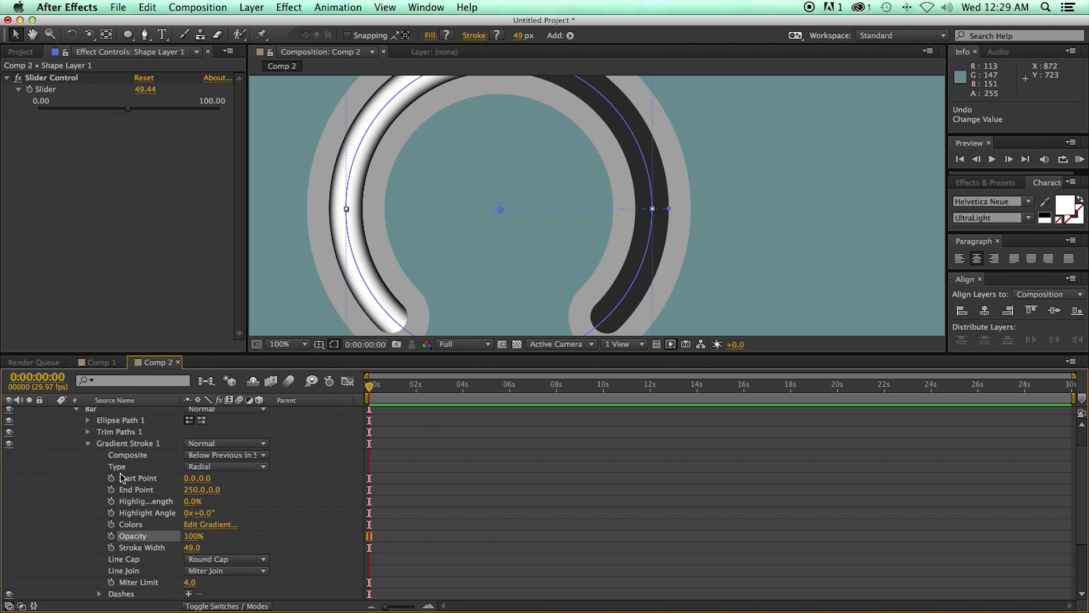
pyautogui.click(88, 444)
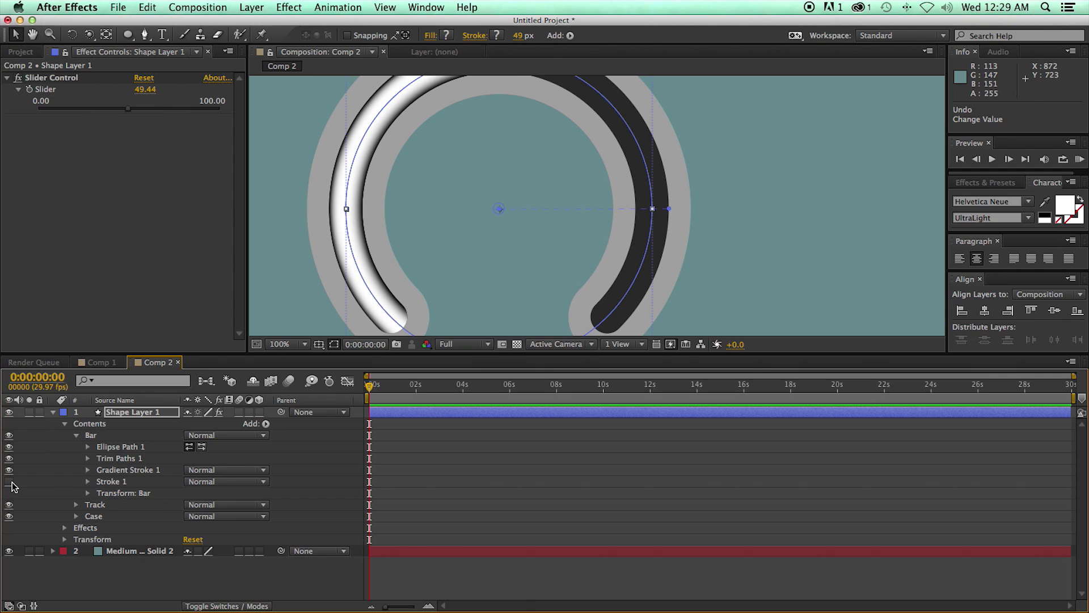
pyautogui.click(113, 480)
pyautogui.click(88, 471)
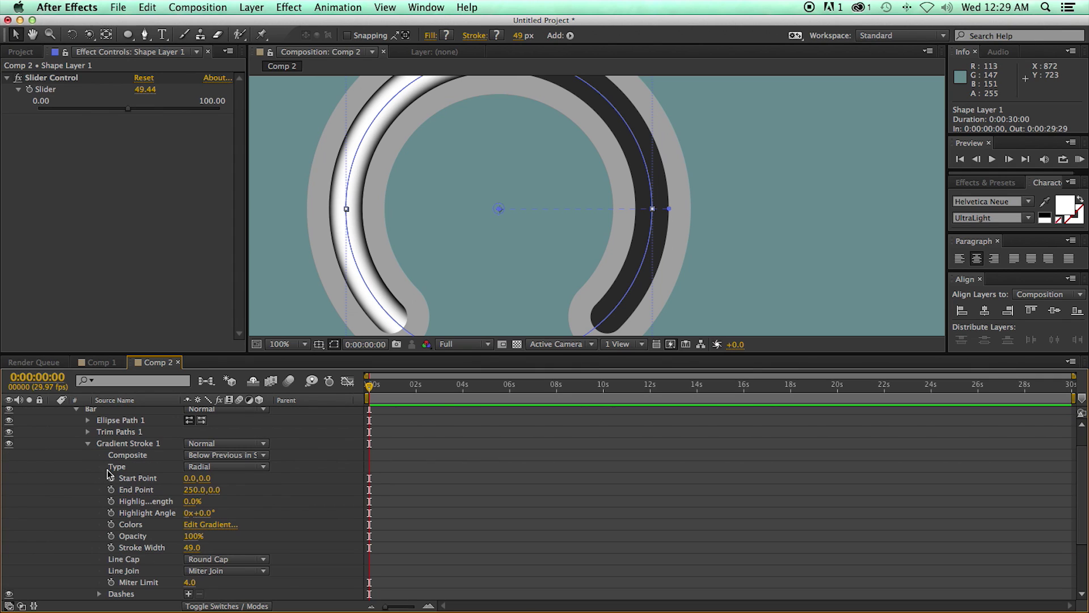
pyautogui.moveTo(192, 536); pyautogui.dragTo(136, 543)
pyautogui.click(90, 445)
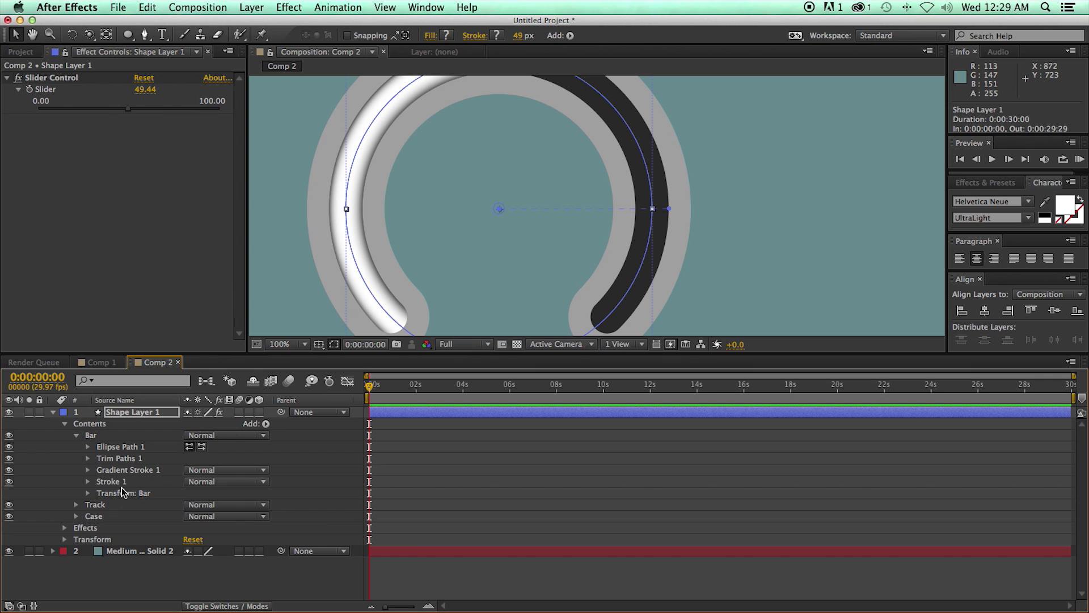
# Step: Set the colour of the Bar's plain Stroke 1 to bright red
pyautogui.click(107, 482)
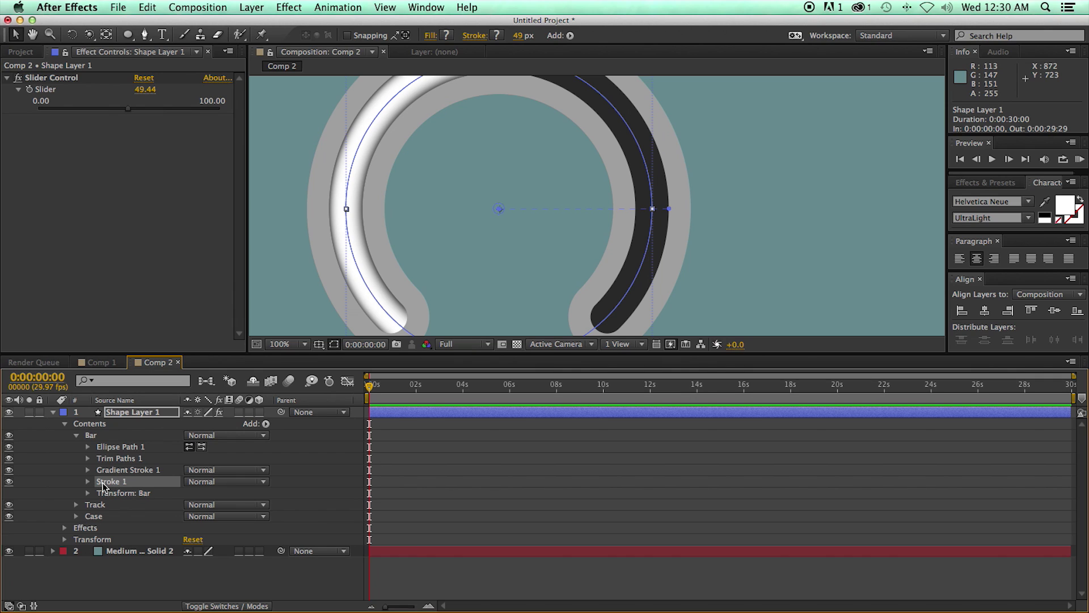
pyautogui.click(88, 481)
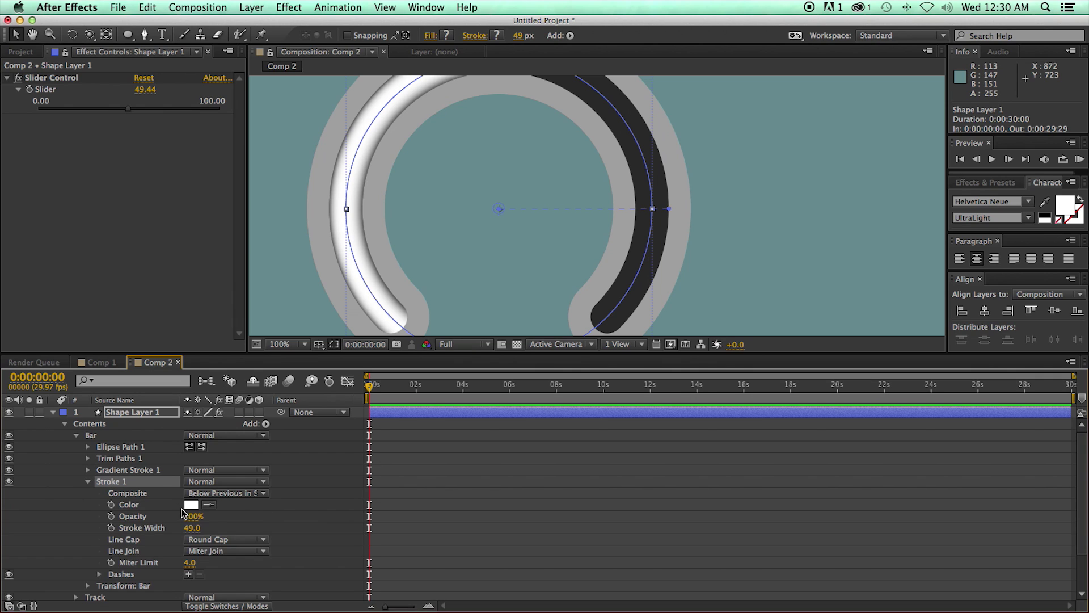
pyautogui.click(191, 505)
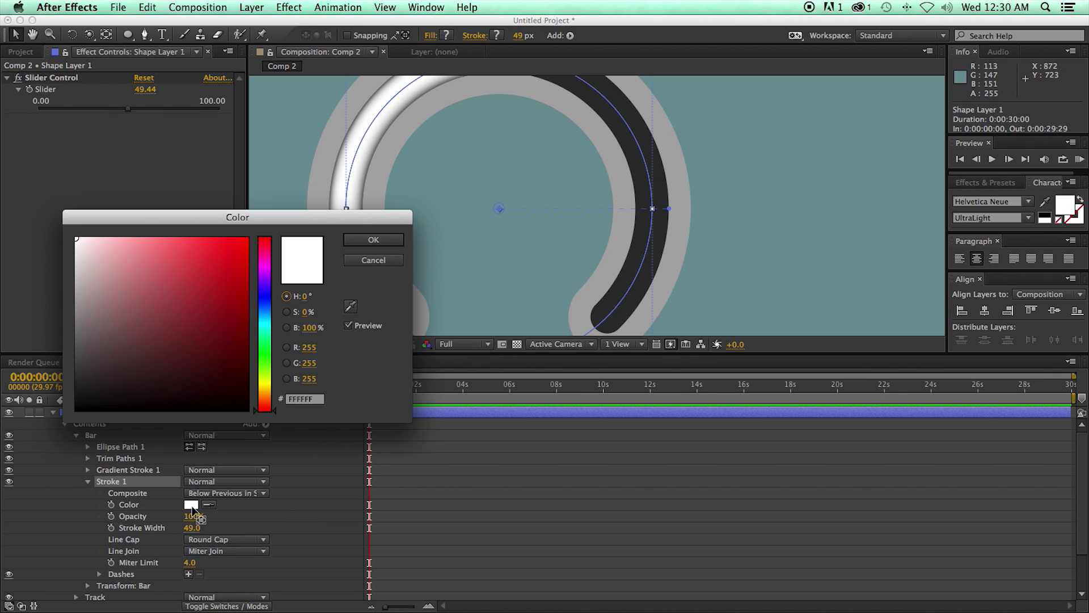
pyautogui.click(374, 239)
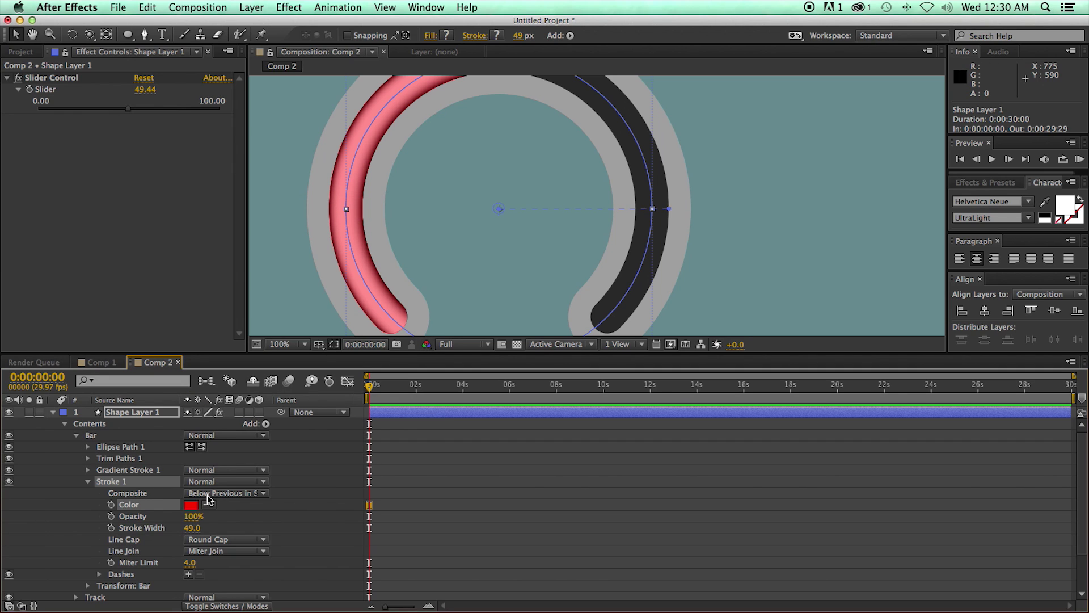
pyautogui.click(88, 481)
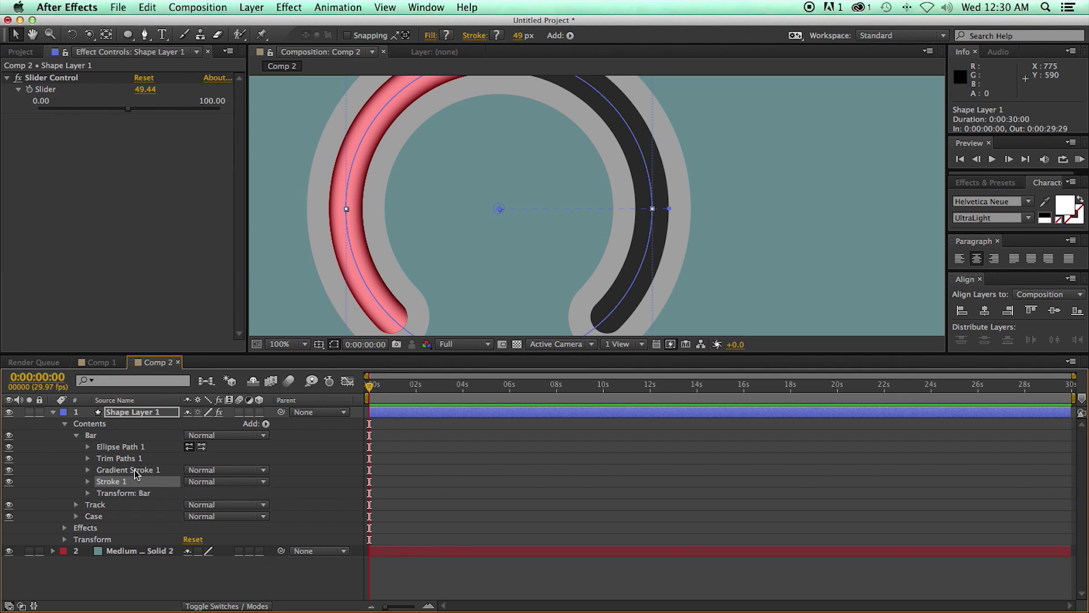
# Step: Set the blending mode of the Bar's Gradient Stroke 1 to Multiply
pyautogui.click(88, 470)
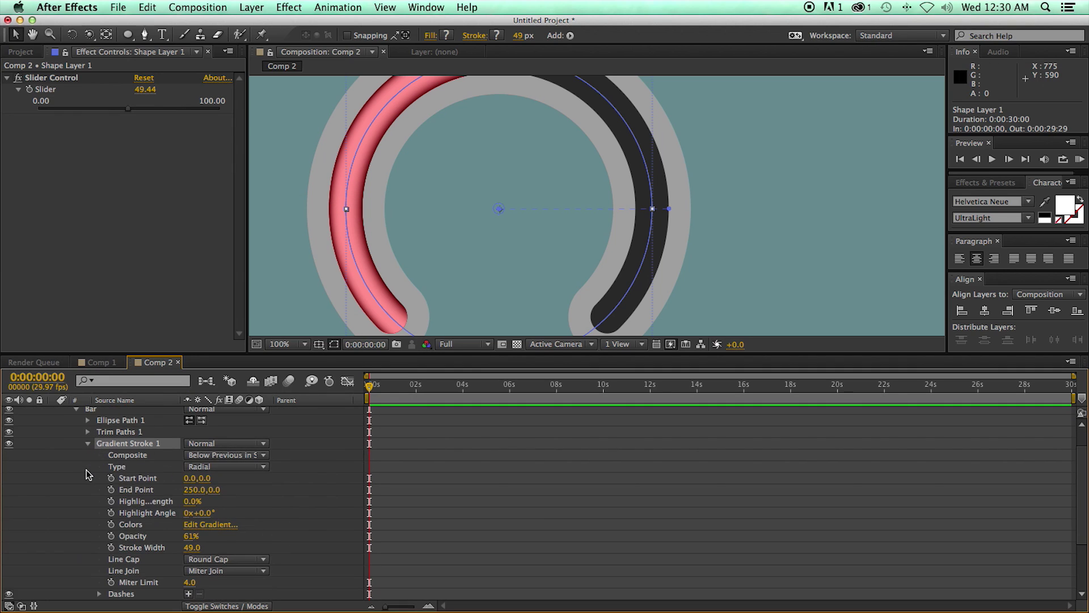
pyautogui.click(210, 445)
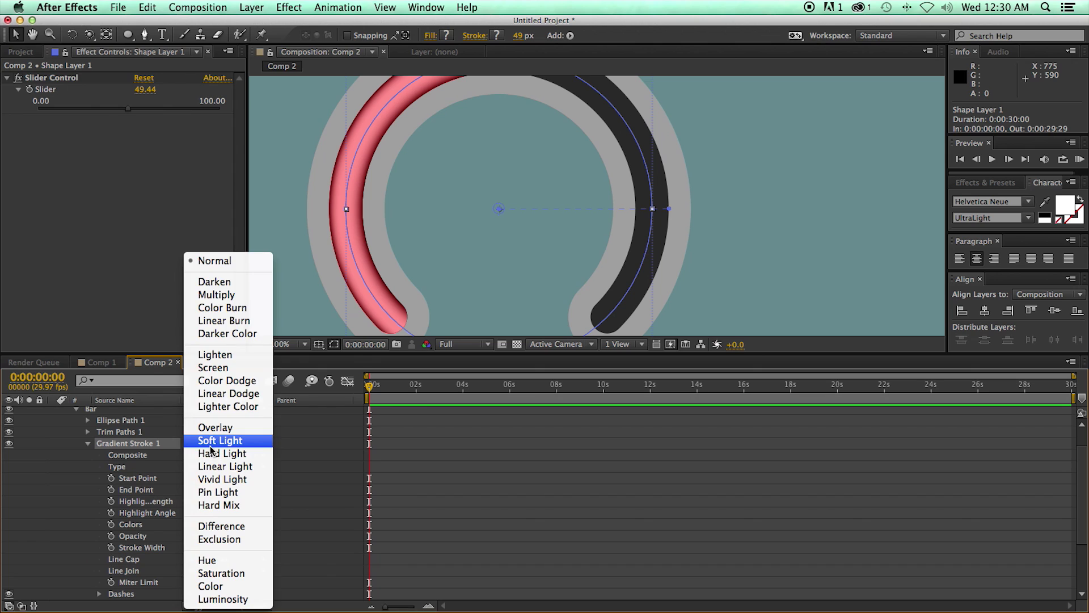
pyautogui.click(215, 294)
pyautogui.click(295, 418)
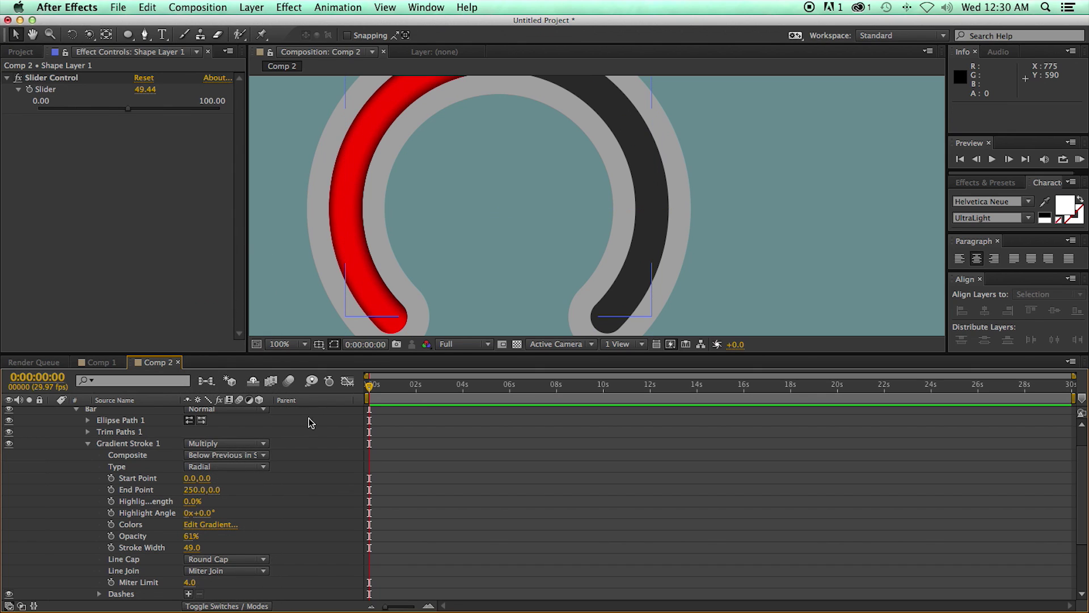
pyautogui.press(',')
pyautogui.press(',')
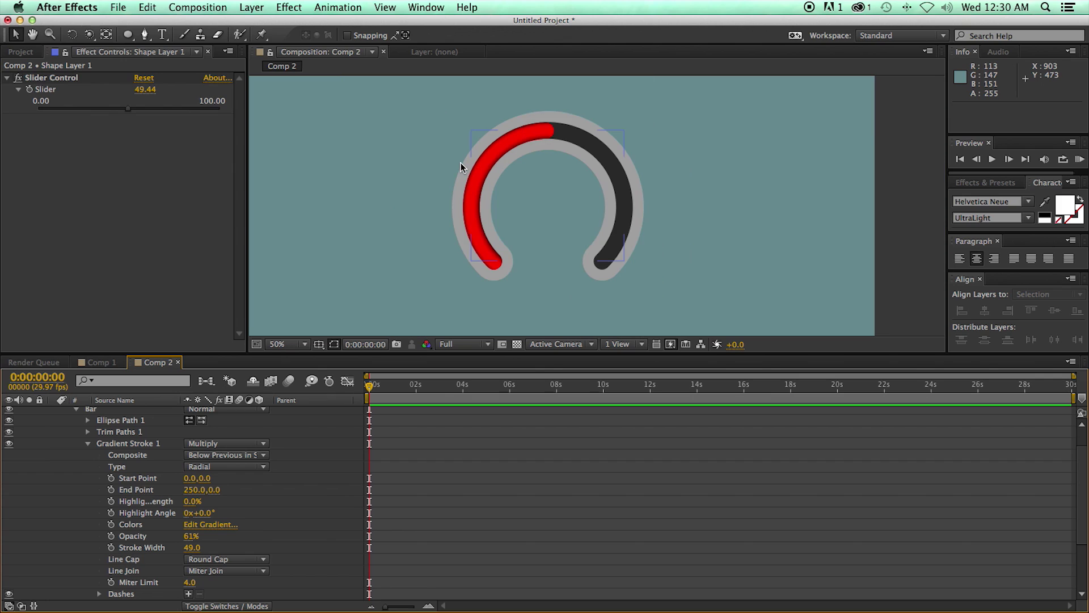
# Step: Change the colour of the Bar's plain Stroke 1 to green 53B759
pyautogui.click(88, 443)
pyautogui.click(88, 482)
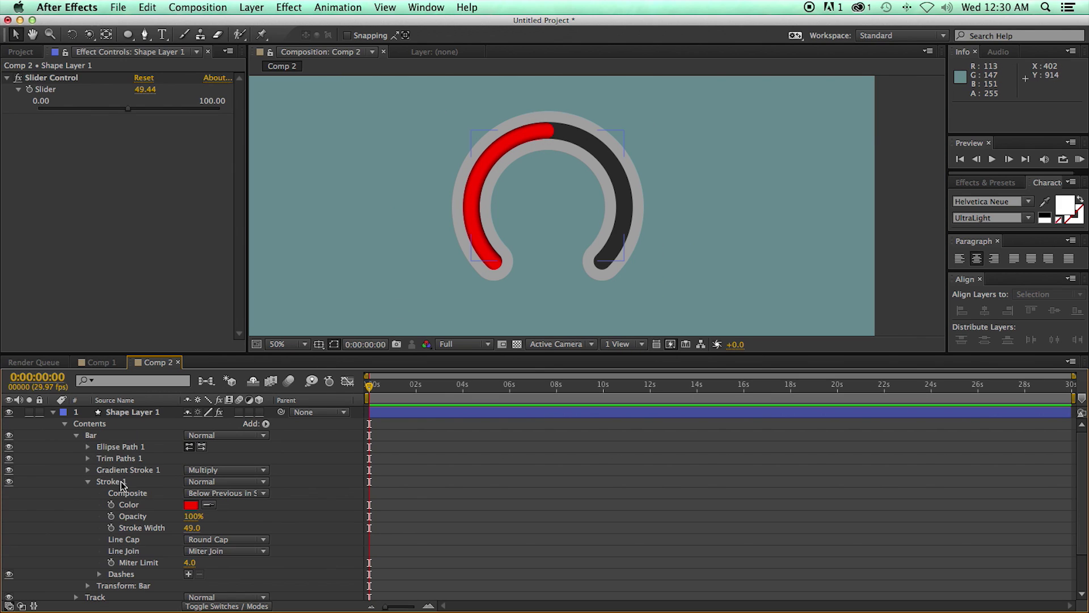
pyautogui.click(190, 505)
pyautogui.moveTo(268, 357); pyautogui.dragTo(265, 351)
pyautogui.moveTo(218, 239)
pyautogui.mouseDown()
pyautogui.moveTo(180, 255)
pyautogui.moveTo(146, 244)
pyautogui.moveTo(146, 272)
pyautogui.moveTo(170, 287)
pyautogui.mouseUp()
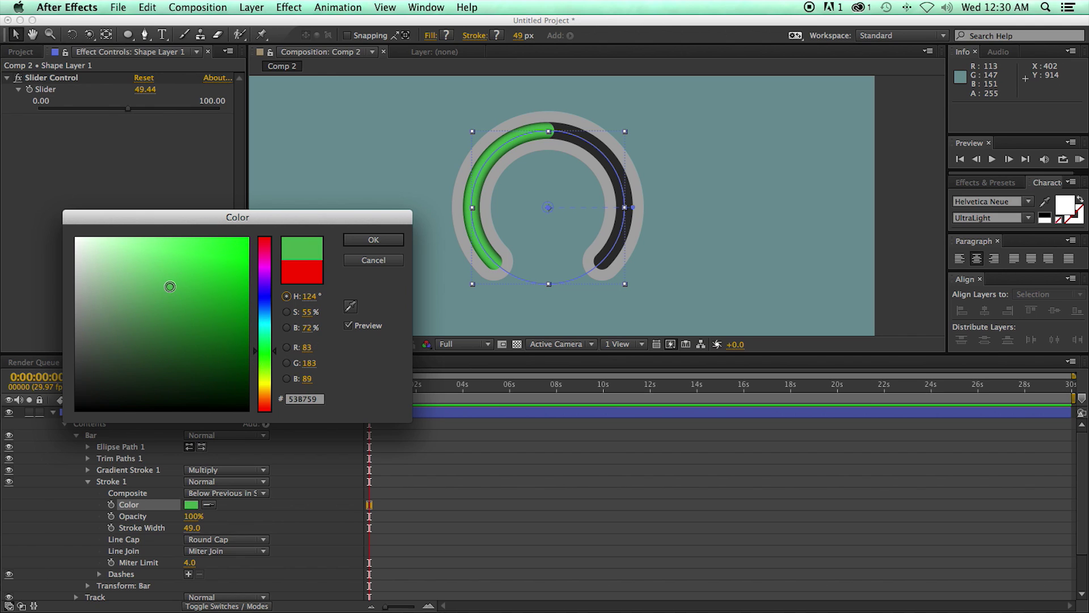
pyautogui.click(373, 239)
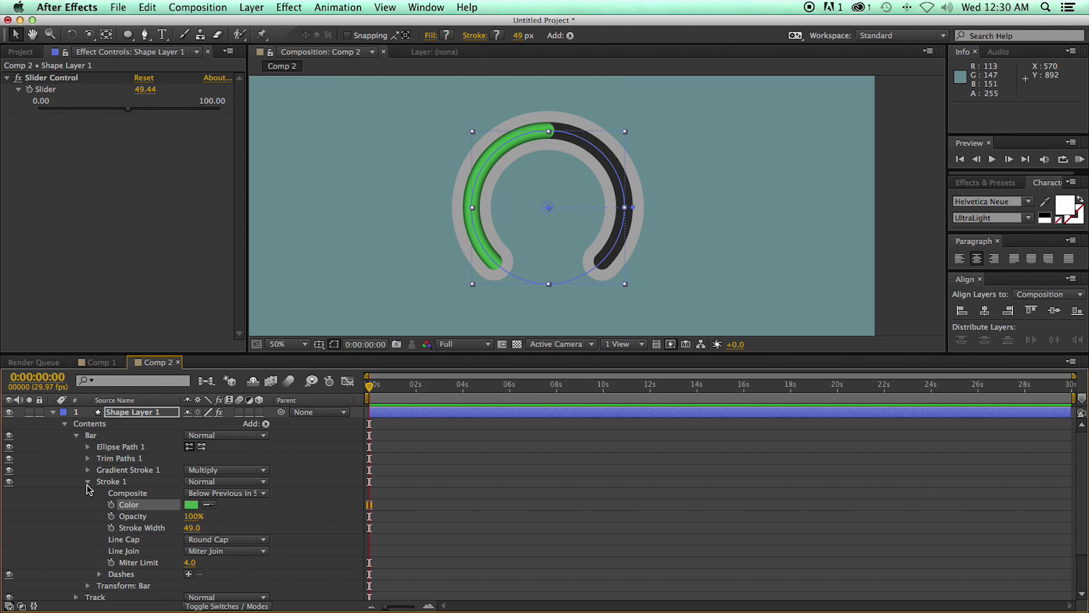
pyautogui.click(88, 481)
pyautogui.click(519, 273)
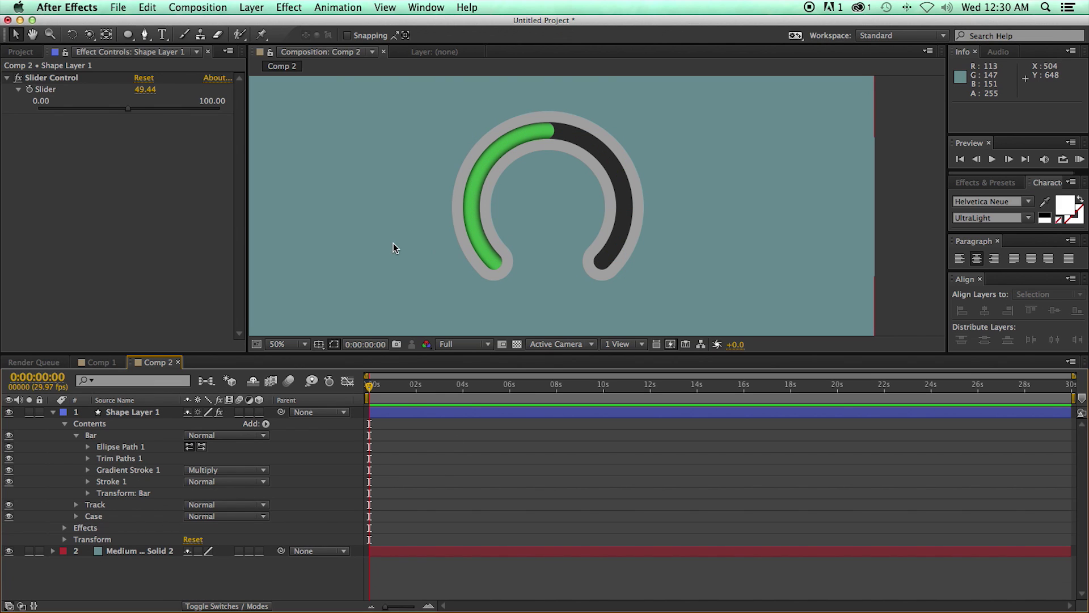
# Step: Lighten the Track group's stroke colour to a medium grey
pyautogui.scroll(2, 502, 178)
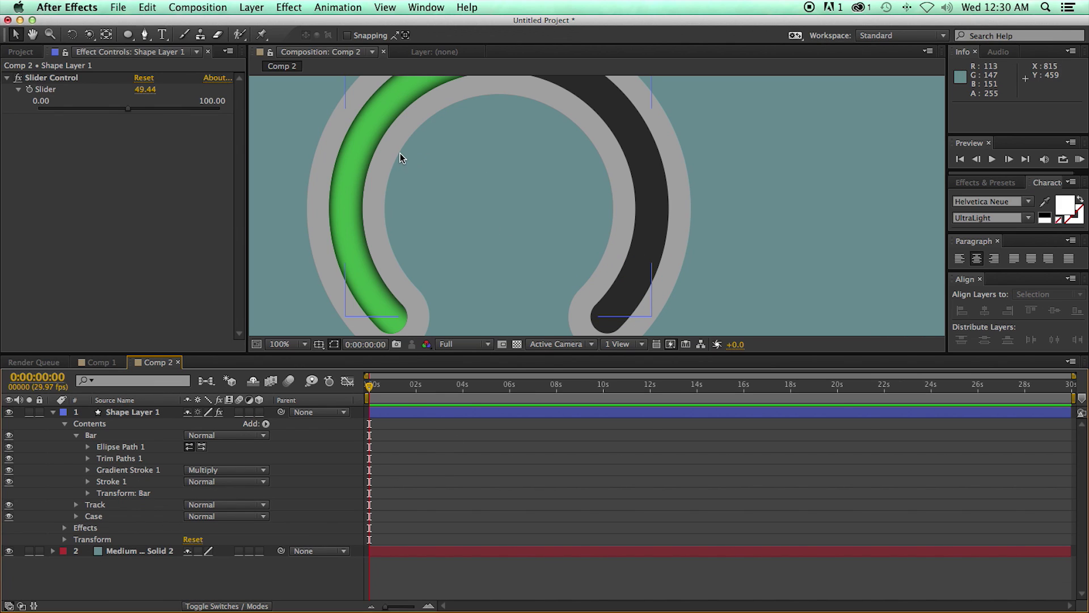
pyautogui.moveTo(482, 117); pyautogui.dragTo(431, 170)
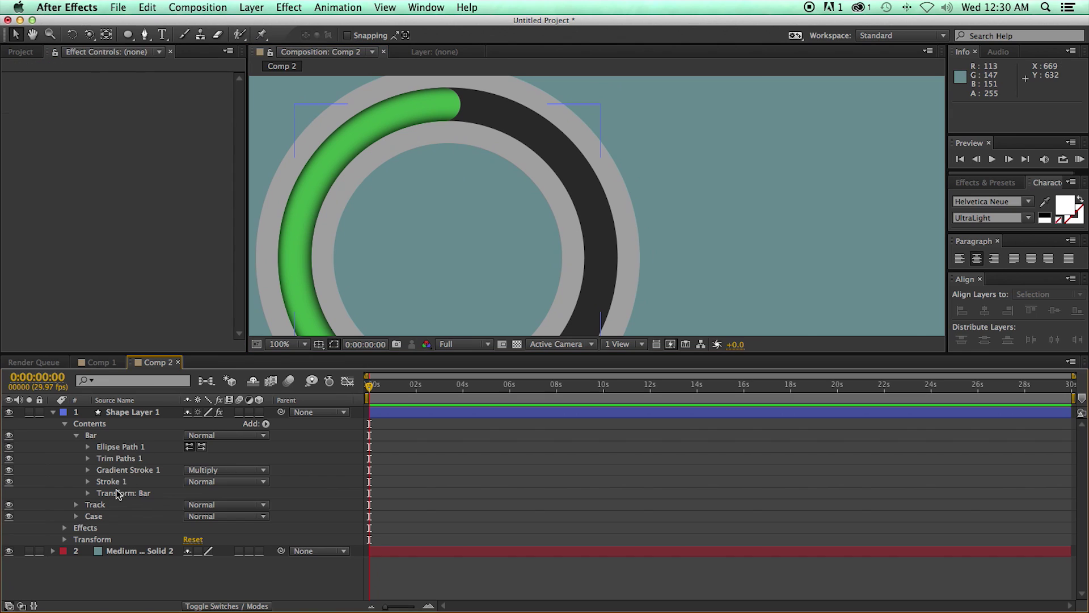
pyautogui.click(96, 505)
pyautogui.click(76, 505)
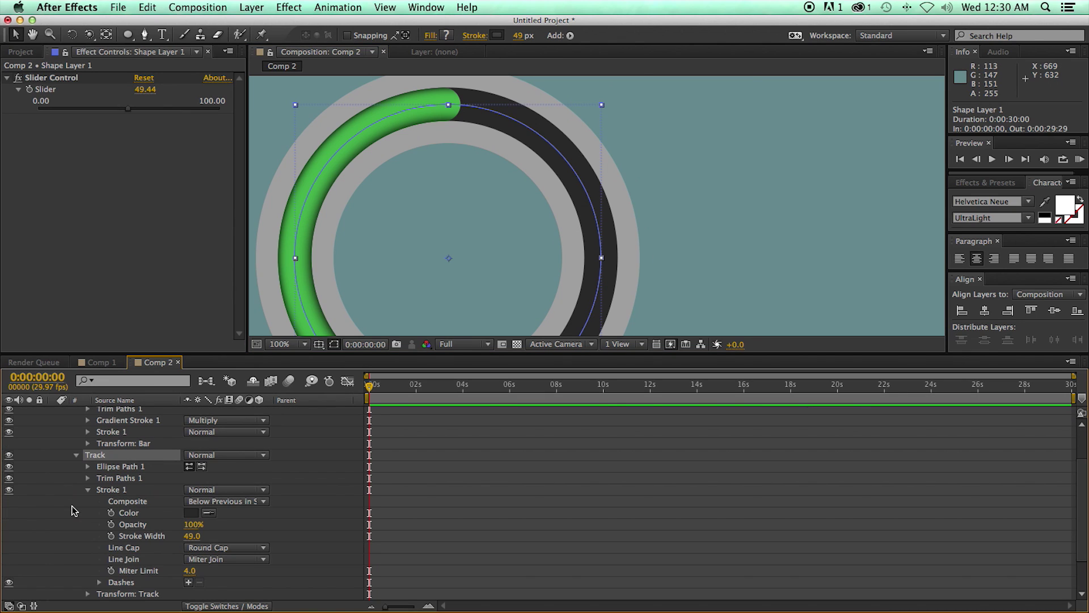
pyautogui.click(192, 512)
pyautogui.moveTo(85, 359); pyautogui.dragTo(76, 339)
pyautogui.click(358, 240)
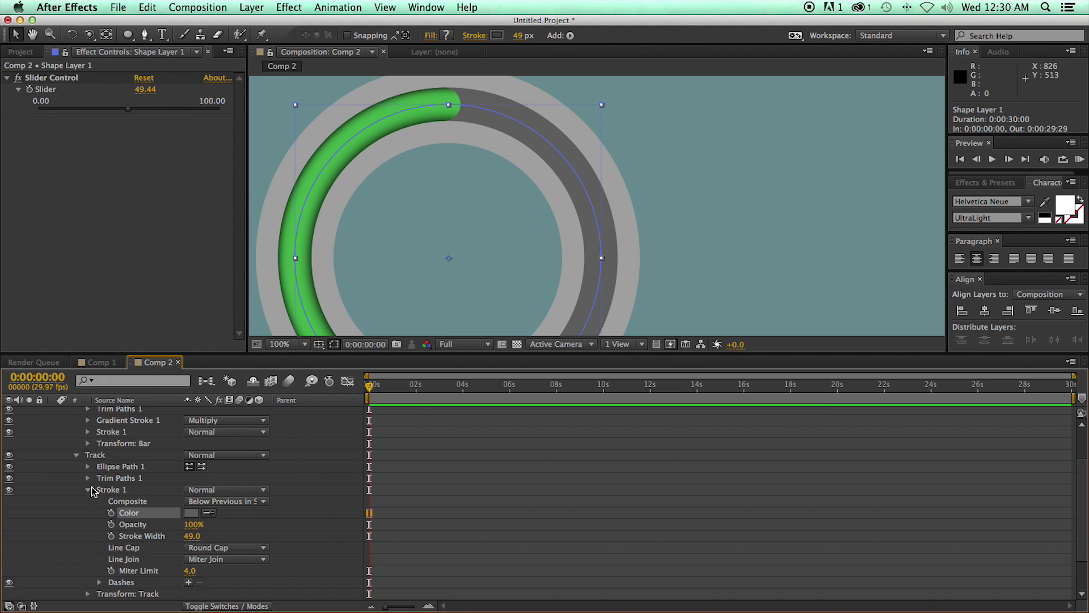
pyautogui.click(76, 454)
# Step: Duplicate the Track group, place the copy beneath the original and rename it "track stroke"
pyautogui.click(100, 506)
pyautogui.hotkey('ctrl', 'd')
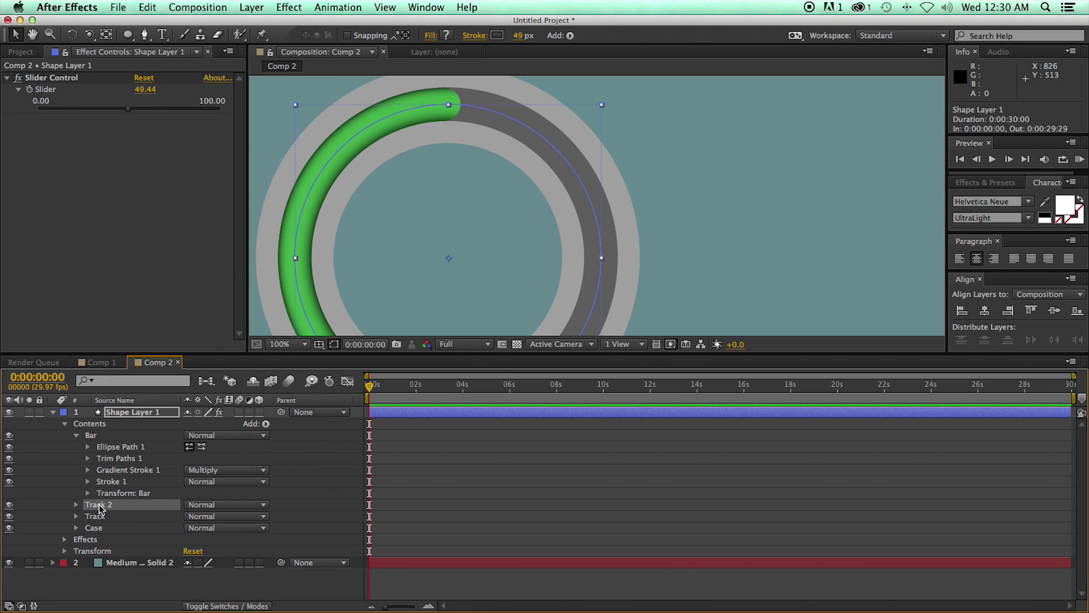
pyautogui.moveTo(100, 507); pyautogui.dragTo(99, 523)
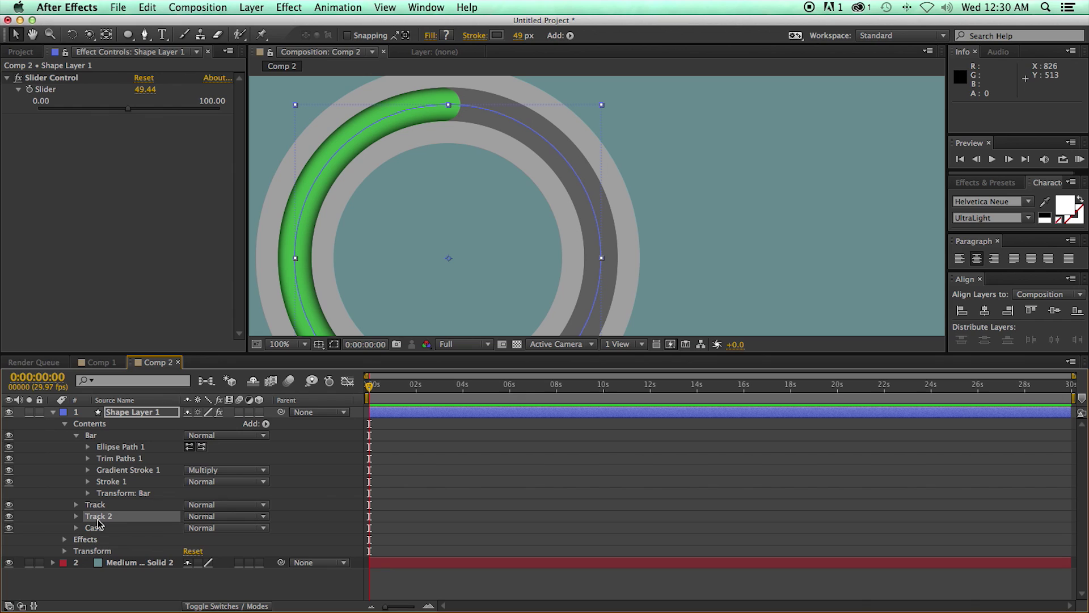
pyautogui.press('Return')
pyautogui.write('t')
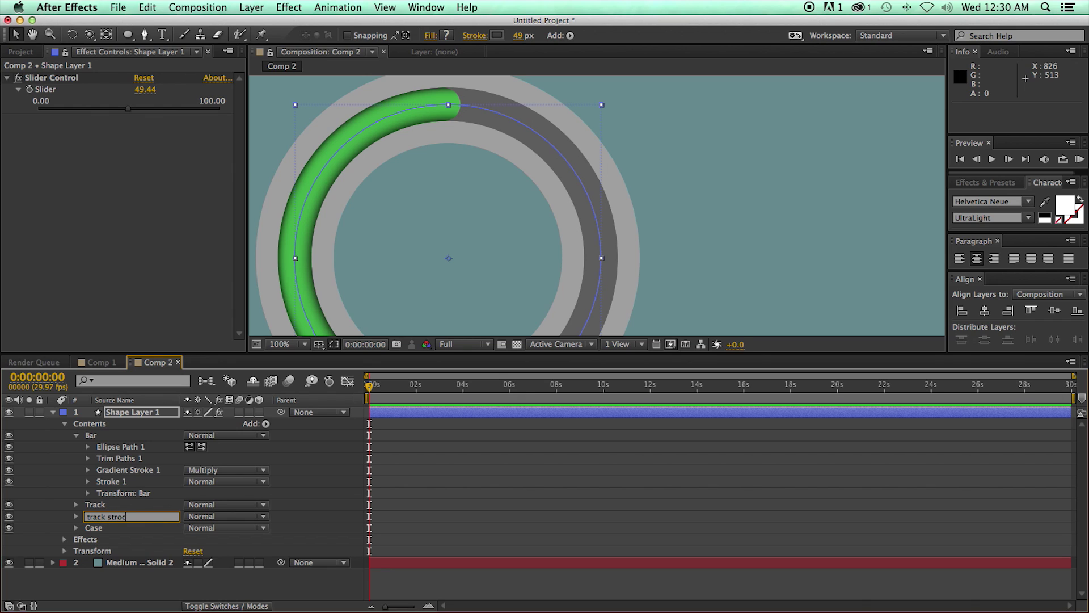
pyautogui.click(151, 533)
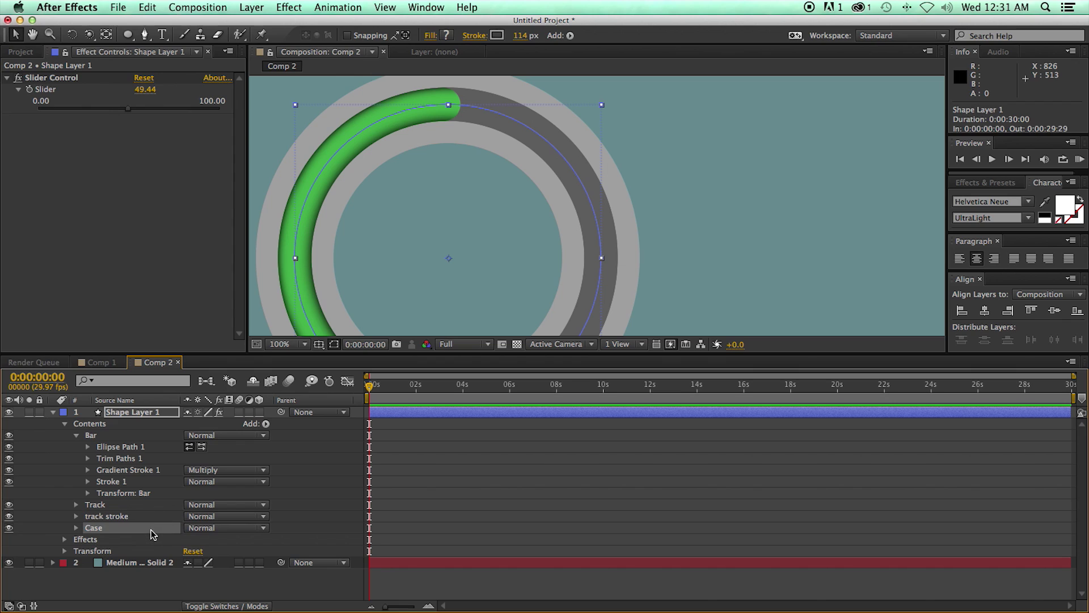
# Step: Set the track stroke group's Stroke 1 to black with a stroke width of 52
pyautogui.click(129, 518)
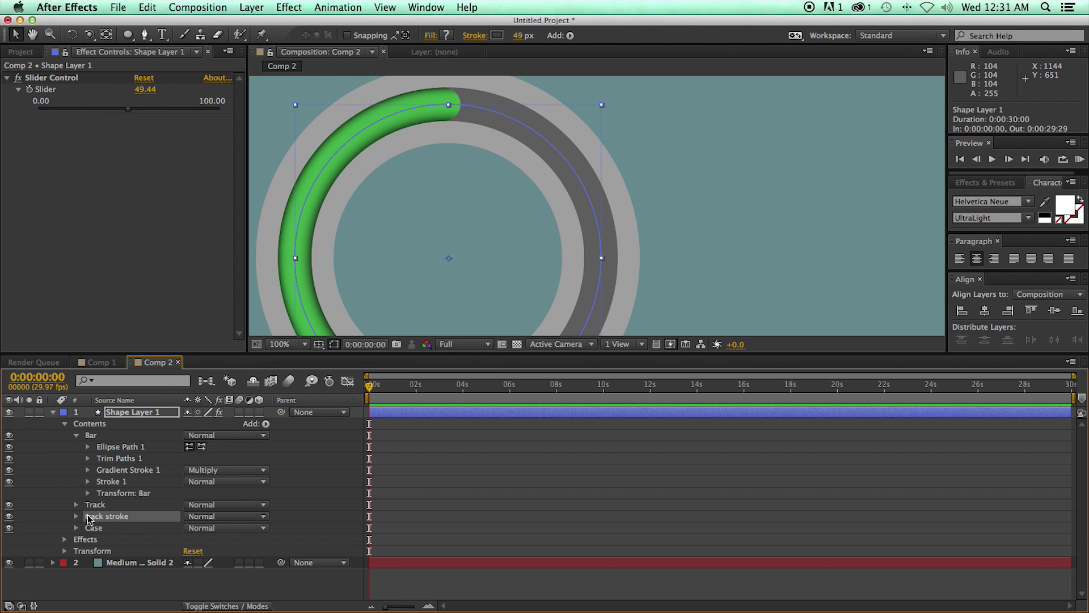
pyautogui.click(77, 516)
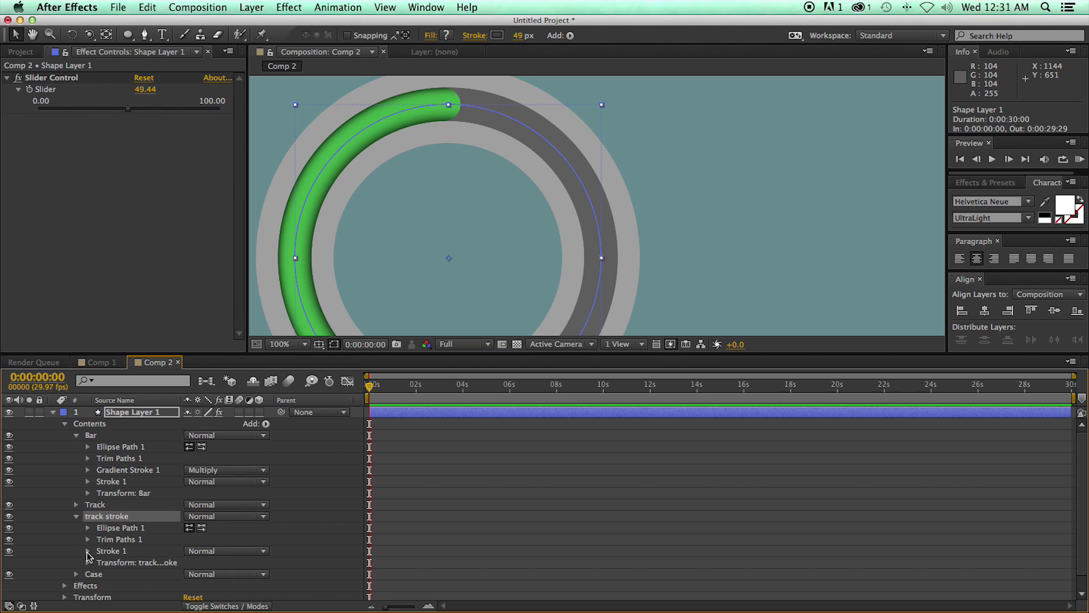
pyautogui.click(87, 551)
pyautogui.click(191, 524)
pyautogui.click(113, 386)
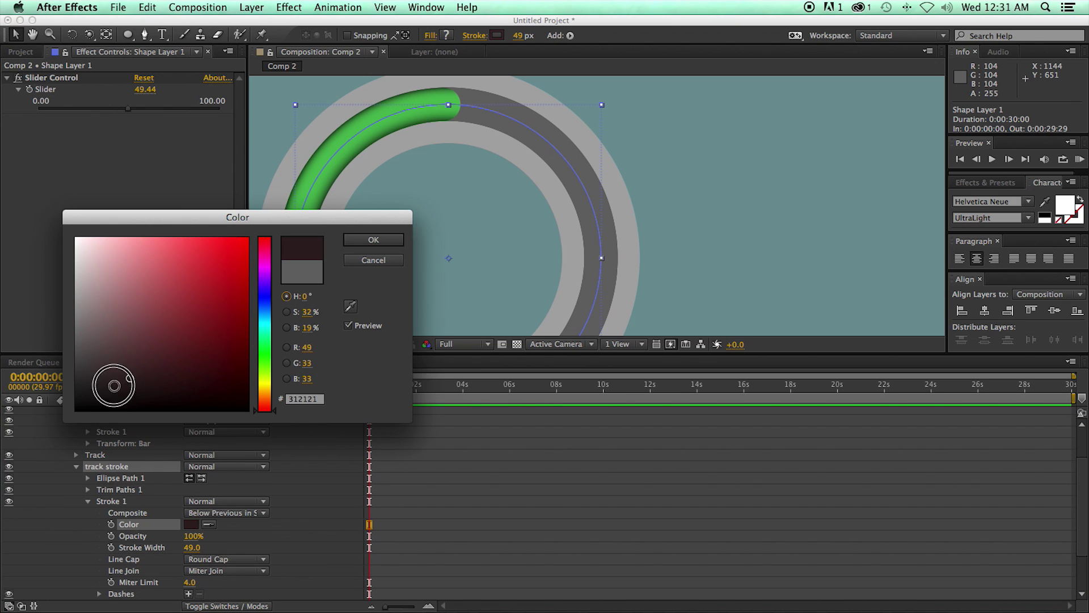
pyautogui.moveTo(113, 386); pyautogui.dragTo(36, 421)
pyautogui.click(373, 239)
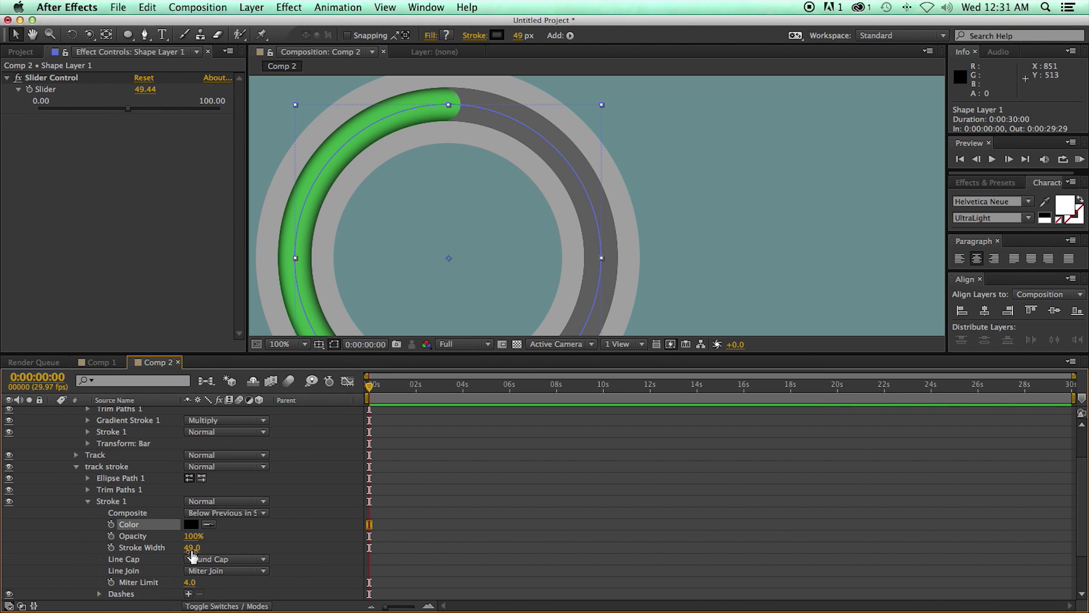
pyautogui.moveTo(192, 555); pyautogui.dragTo(192, 555)
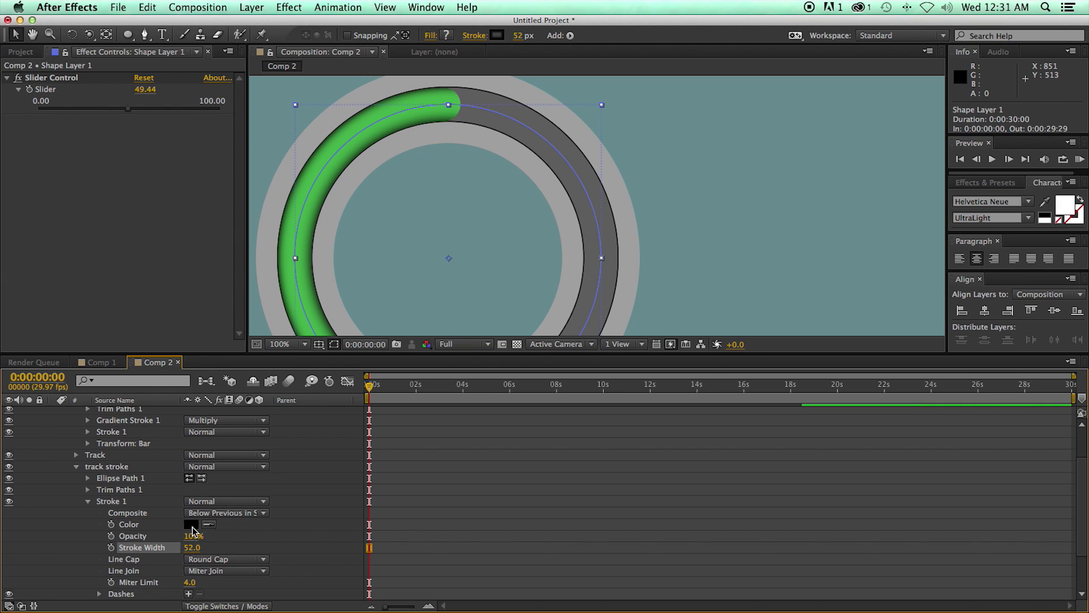
# Step: Change the track stroke's Stroke 1 colour to dark grey 414141
pyautogui.click(191, 525)
pyautogui.moveTo(85, 391)
pyautogui.mouseDown()
pyautogui.moveTo(73, 390)
pyautogui.moveTo(68, 353)
pyautogui.moveTo(70, 367)
pyautogui.mouseUp()
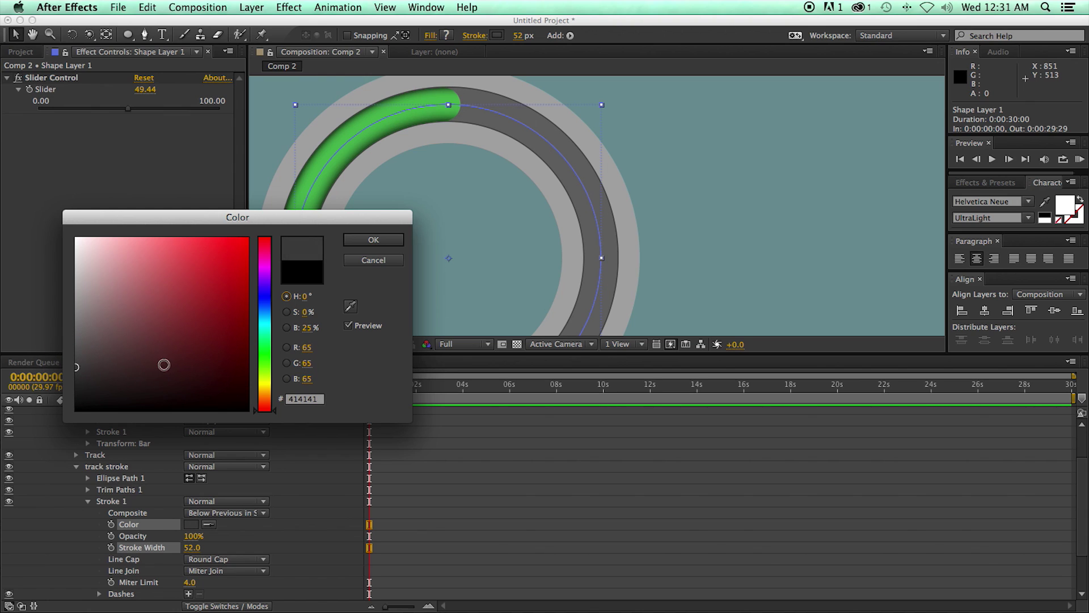
pyautogui.click(373, 251)
pyautogui.click(567, 217)
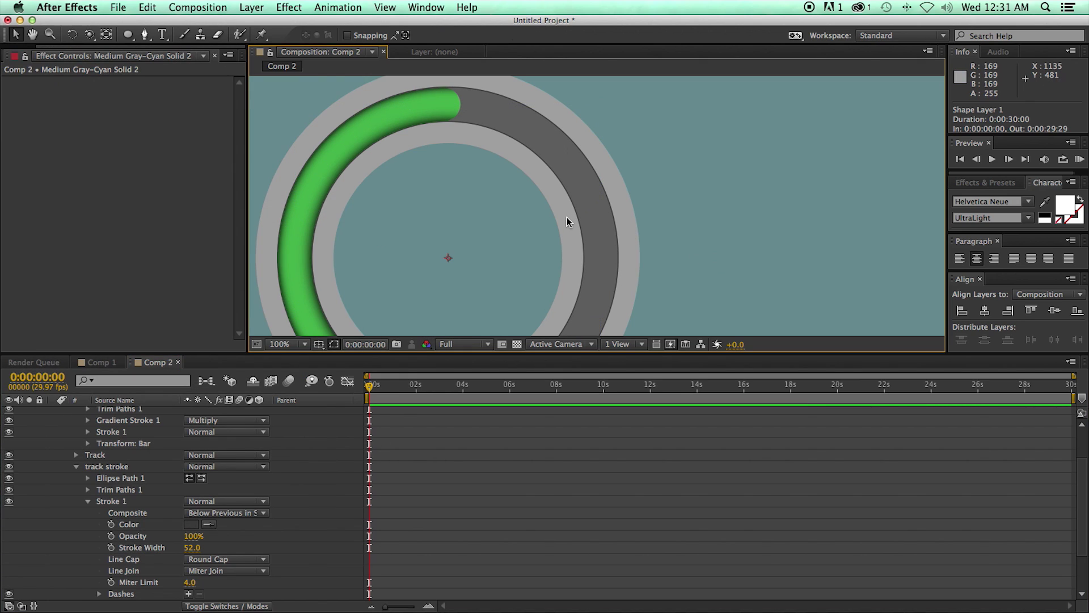
pyautogui.scroll(-2, 566, 218)
pyautogui.moveTo(550, 226); pyautogui.dragTo(540, 214)
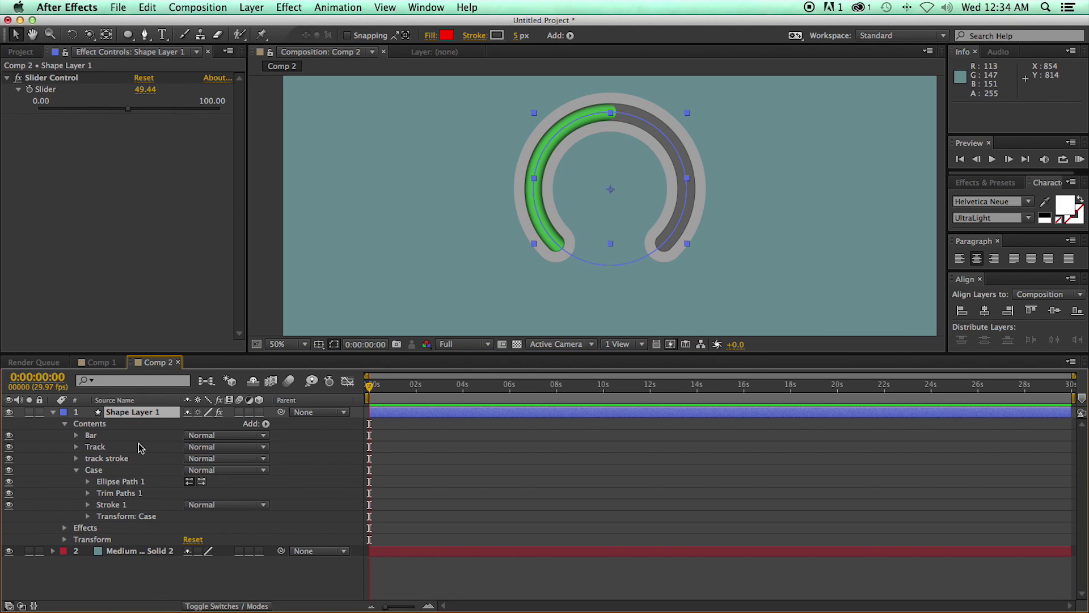
# Step: Add a gradient stroke to the Case group and set its stroke width to 114
pyautogui.click(100, 471)
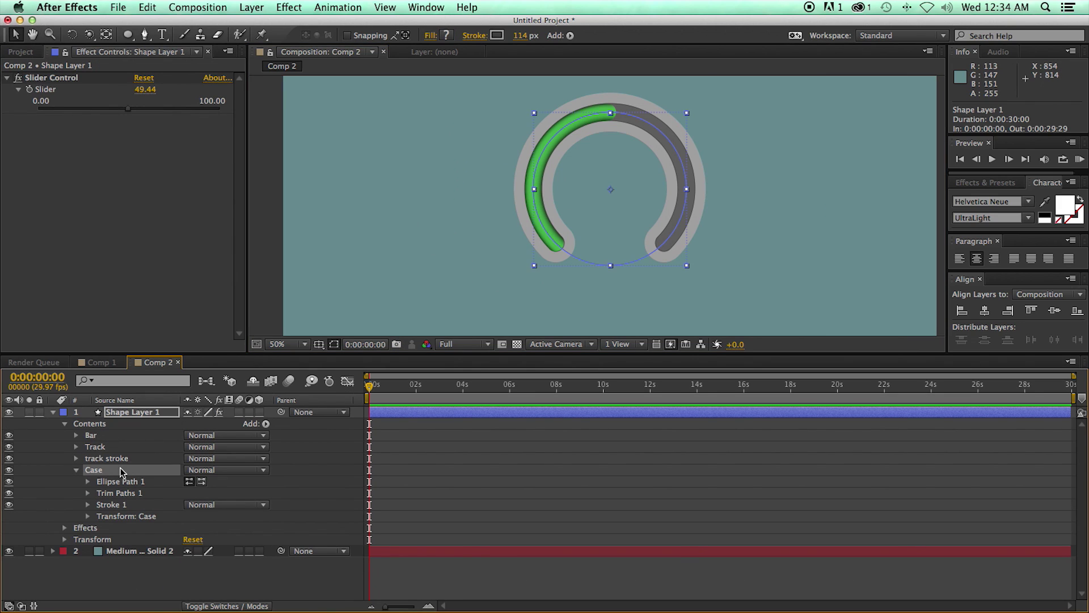
pyautogui.click(266, 424)
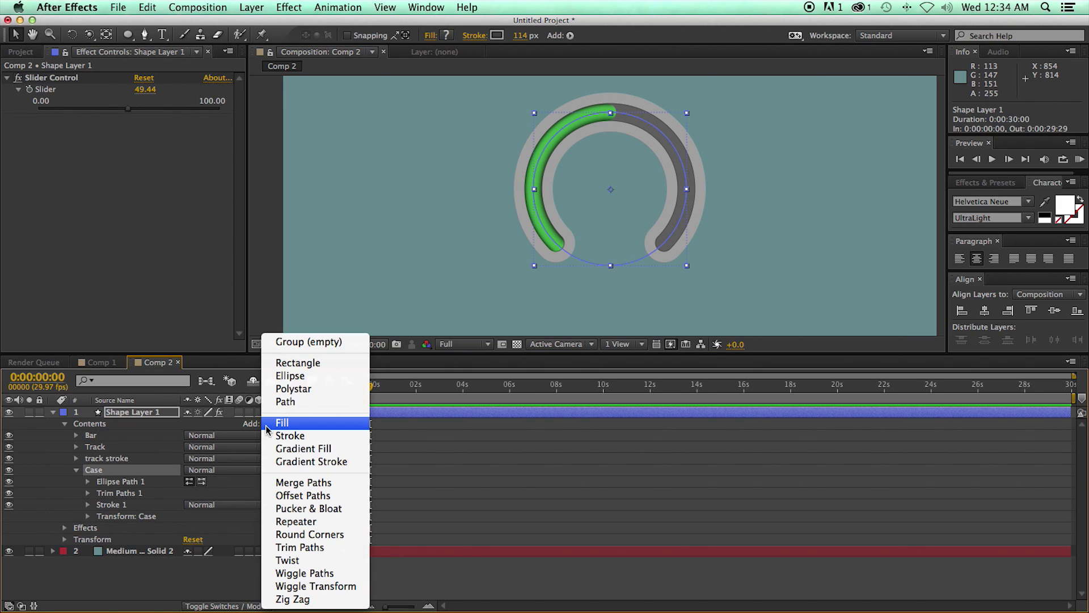
pyautogui.click(289, 461)
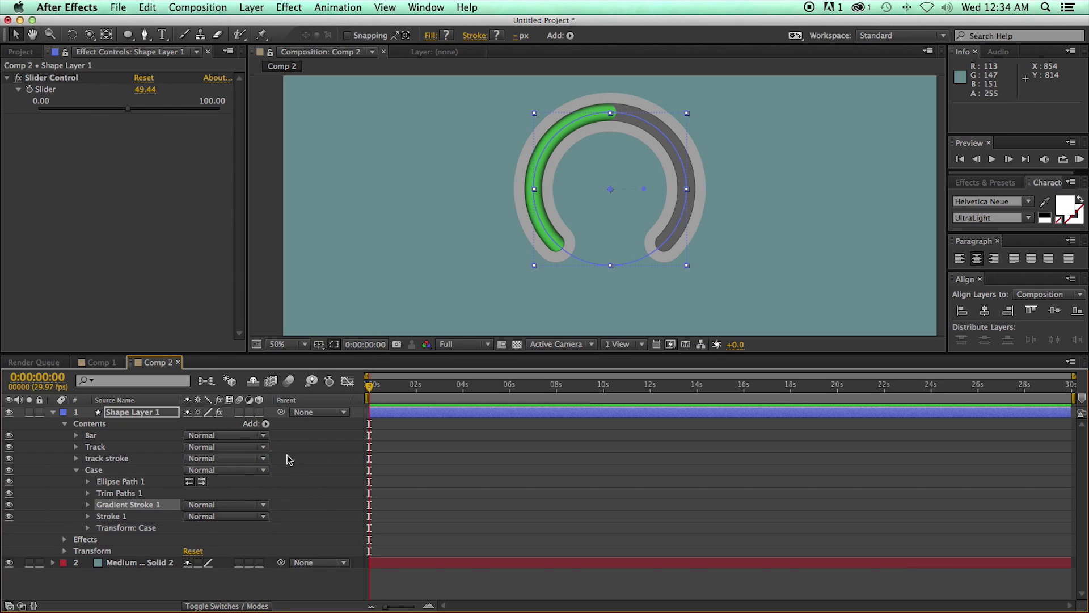
pyautogui.click(87, 504)
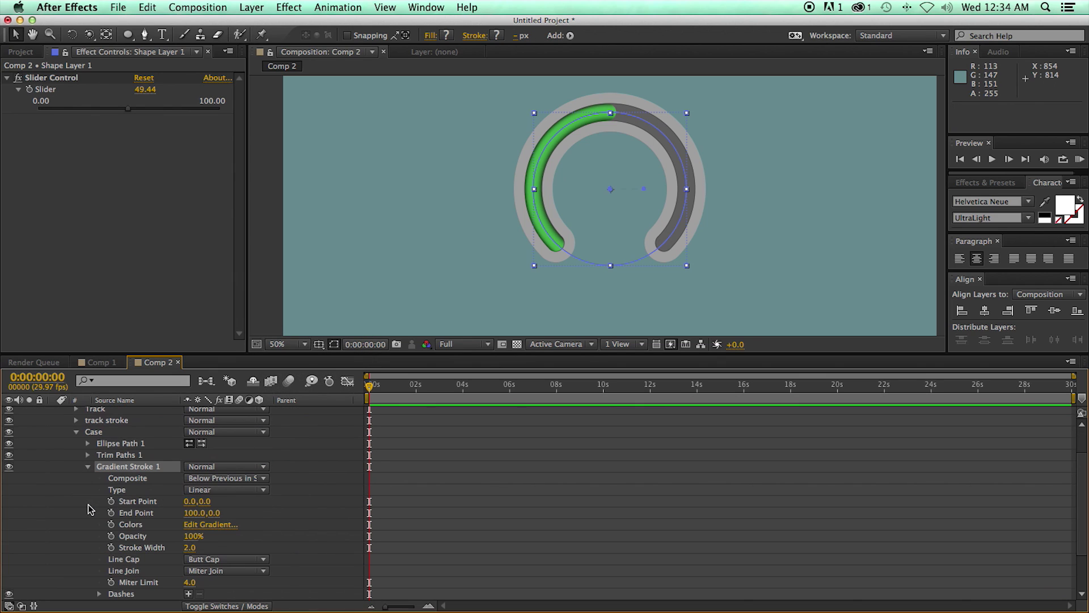
pyautogui.click(192, 548)
pyautogui.press('Return')
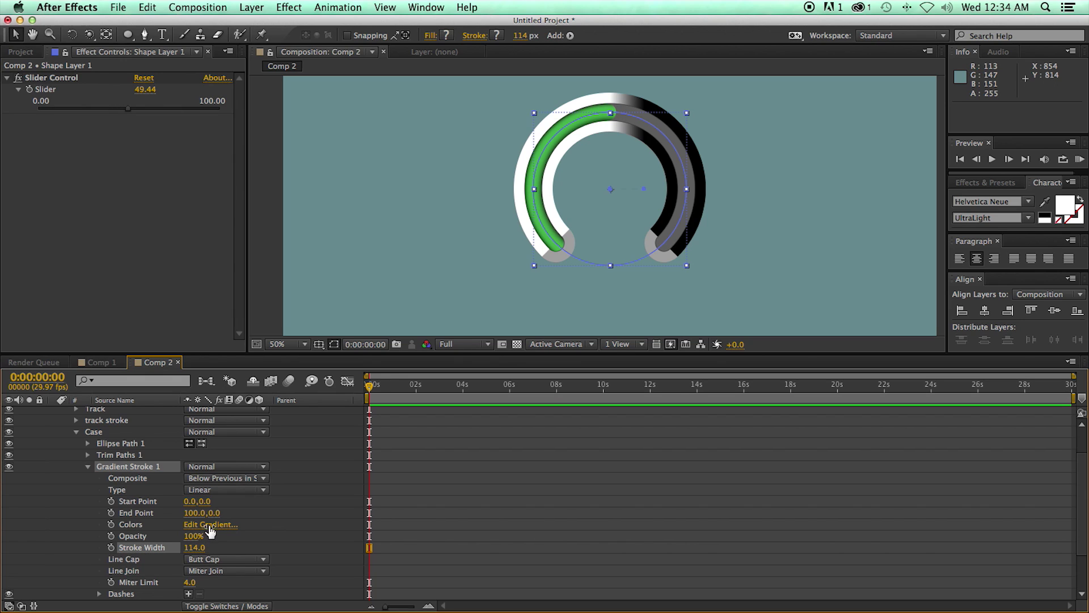
# Step: Make the Case group's gradient stroke radial and set its end point to -297, 0
pyautogui.click(224, 490)
pyautogui.click(215, 519)
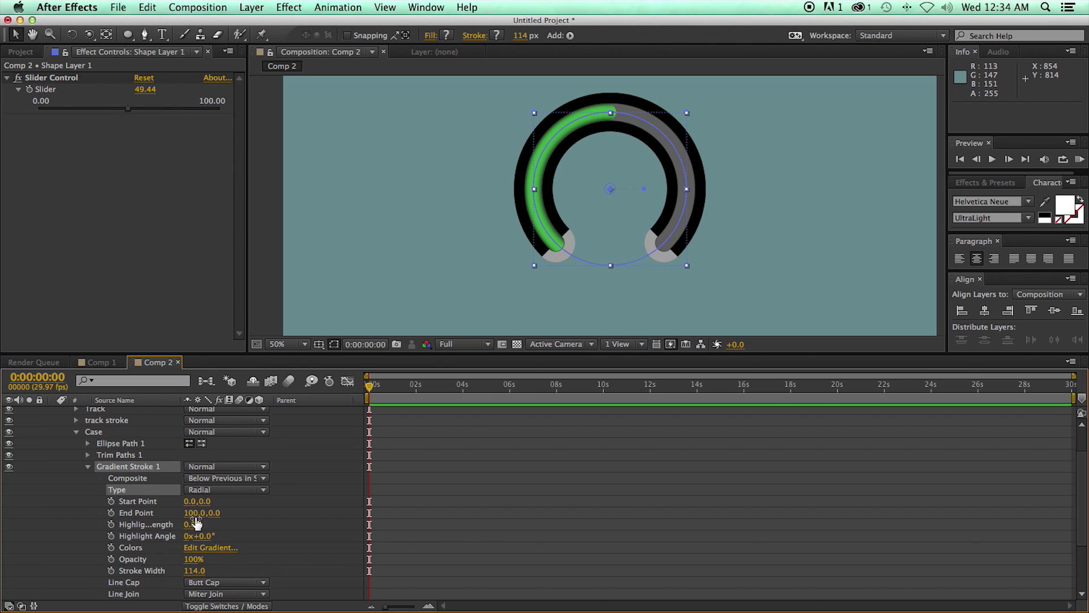
pyautogui.moveTo(191, 512); pyautogui.dragTo(96, 514)
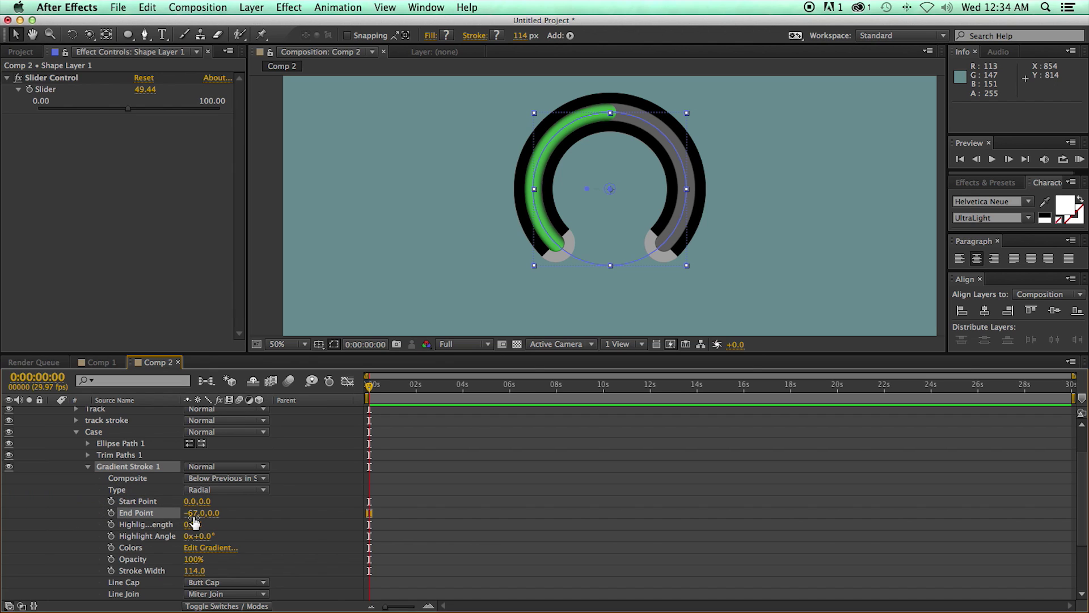
pyautogui.moveTo(172, 517); pyautogui.dragTo(171, 517)
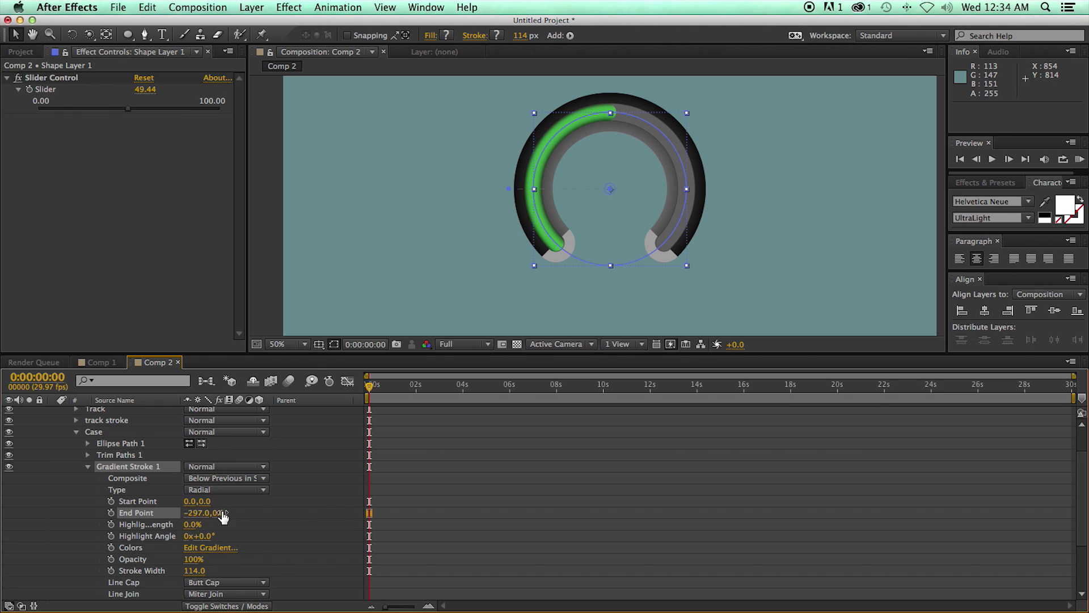
# Step: Shift the midpoint of the Case's white-to-black gradient to 94.2%
pyautogui.click(211, 547)
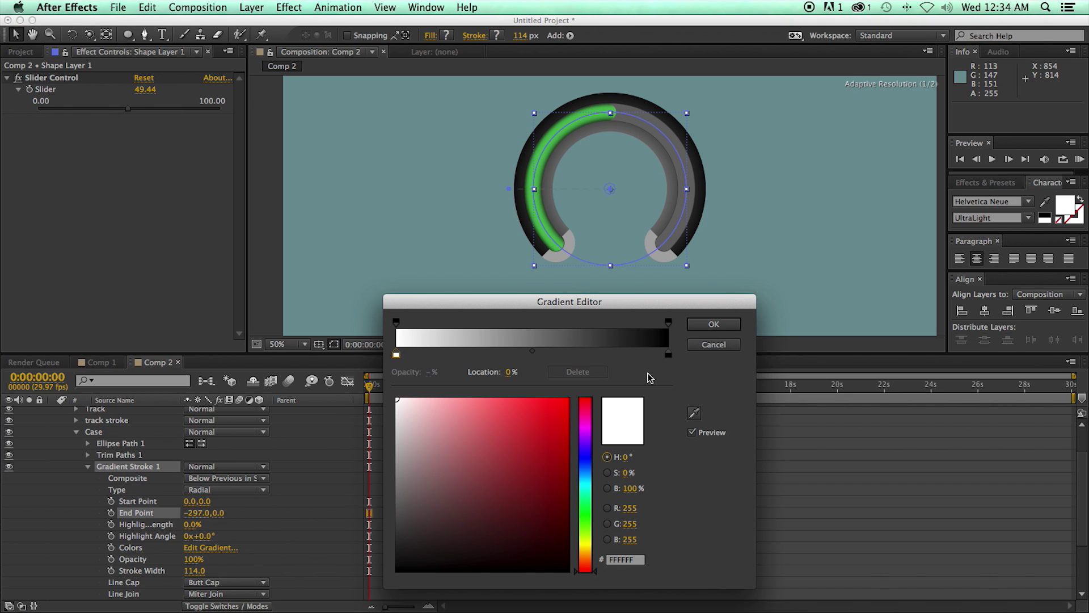
pyautogui.moveTo(531, 355); pyautogui.dragTo(653, 355)
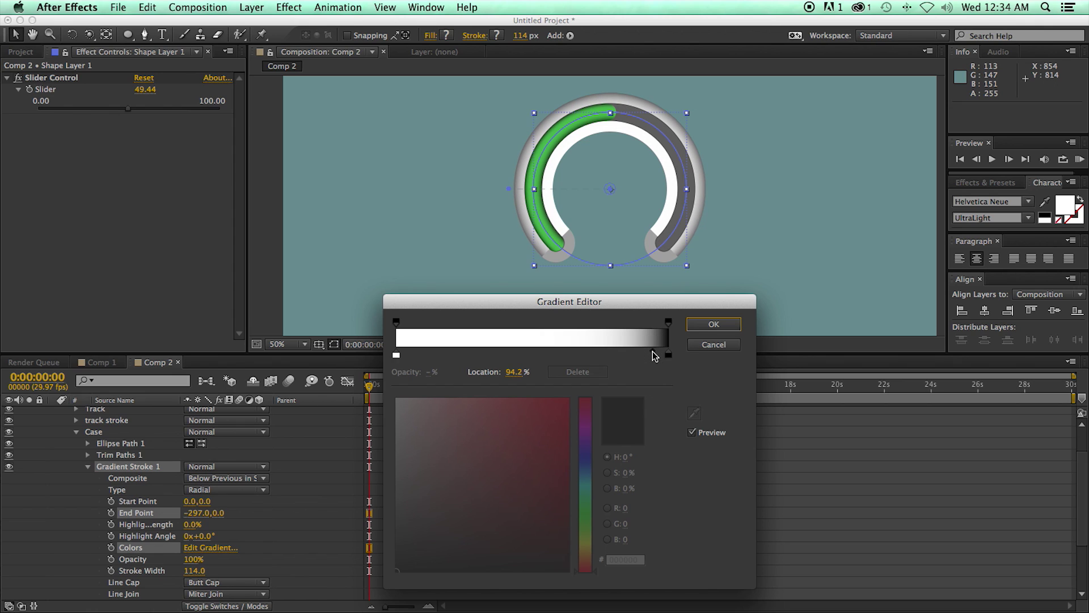
pyautogui.click(716, 326)
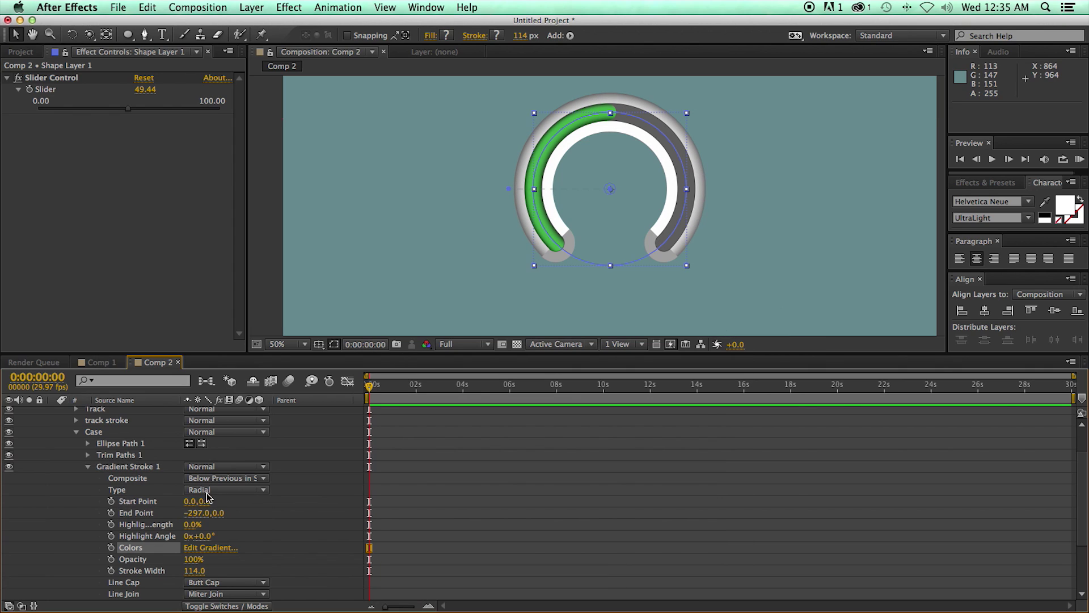
# Step: Move the Case gradient's white stop closer to the black end and add a black stop at 52.3%
pyautogui.click(213, 548)
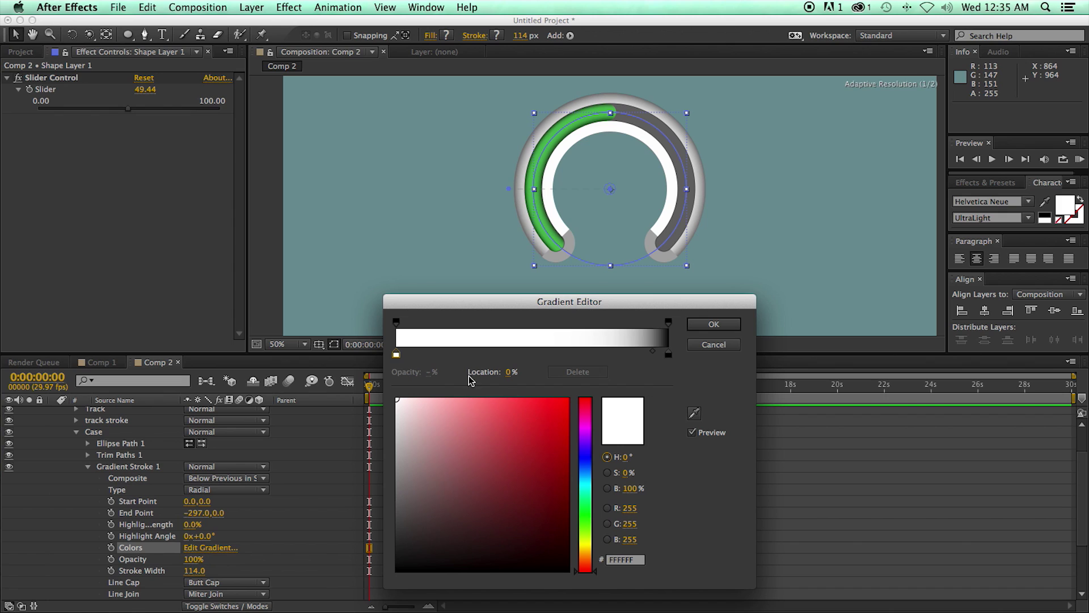
pyautogui.moveTo(398, 356); pyautogui.dragTo(647, 370)
pyautogui.click(539, 355)
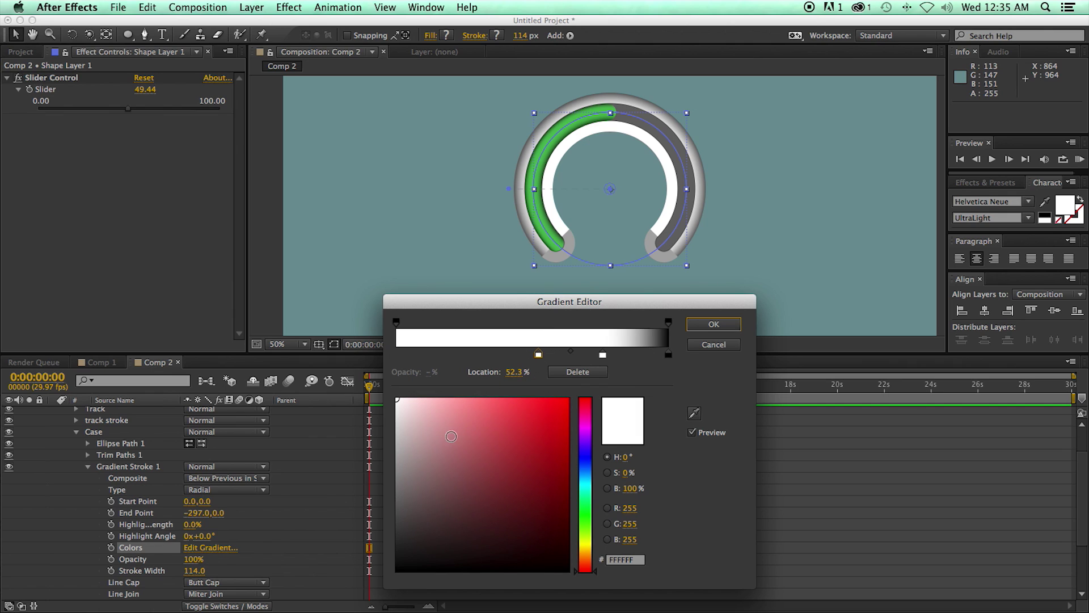
pyautogui.moveTo(451, 436); pyautogui.dragTo(365, 607)
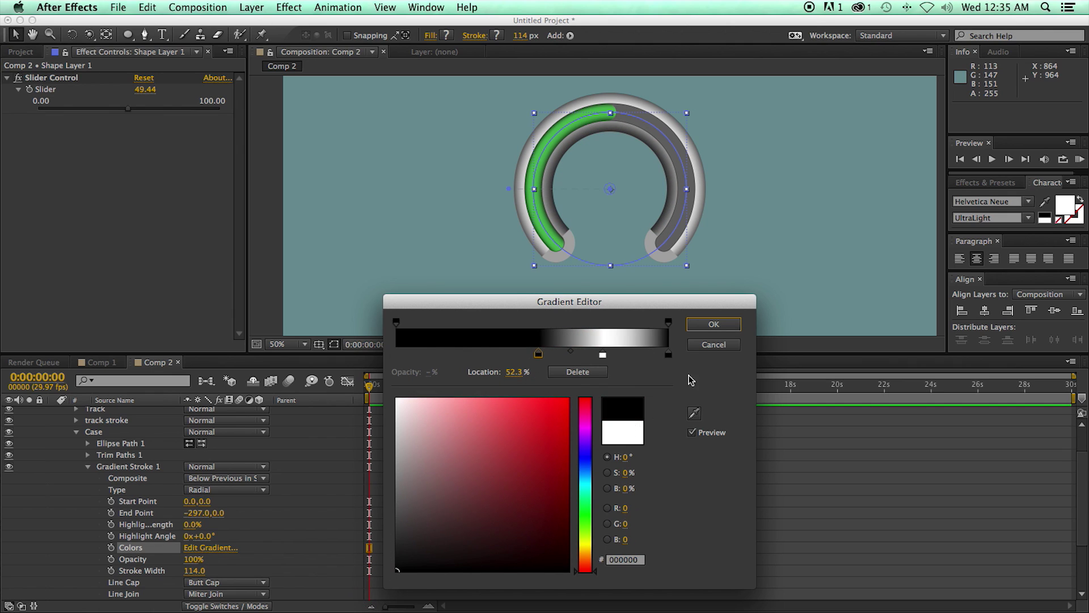
# Step: Move the added black stop to 53.1% and set the midpoint between it and the white stop to 22.2%
pyautogui.click(539, 356)
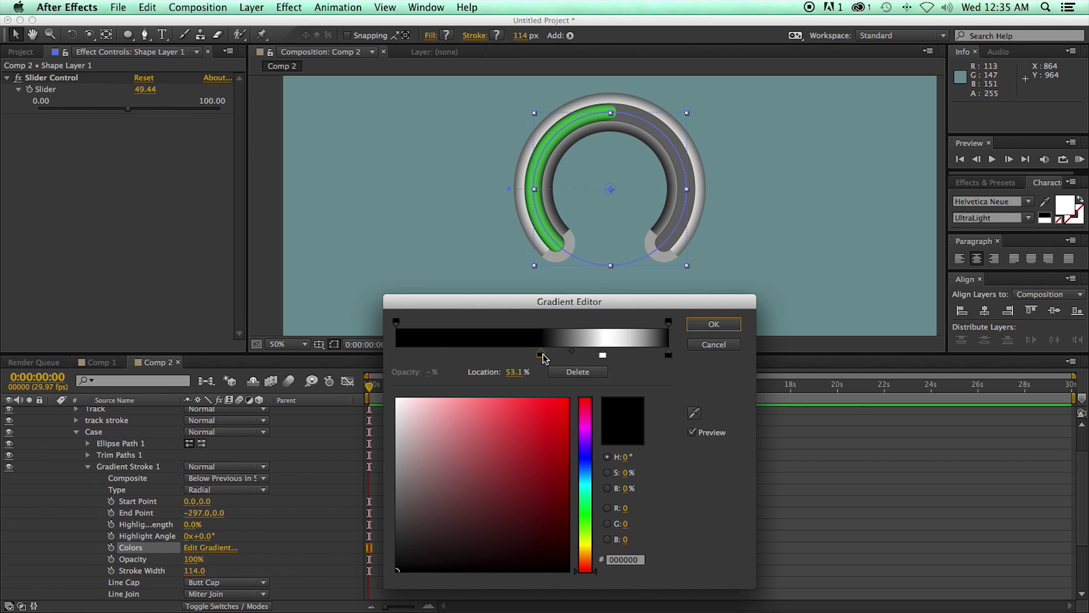
pyautogui.moveTo(570, 351); pyautogui.dragTo(556, 356)
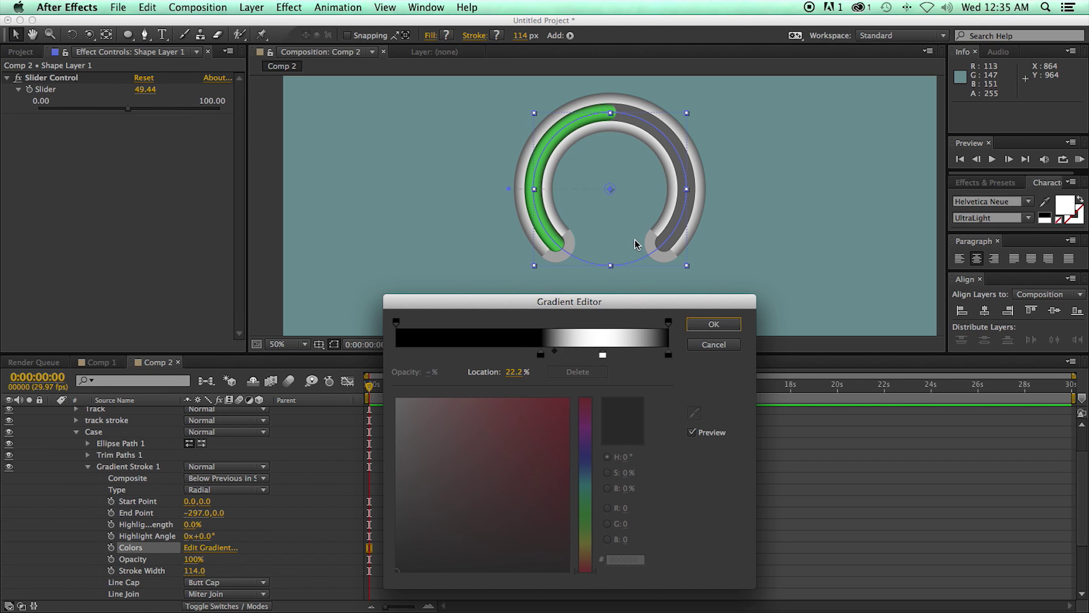
pyautogui.click(701, 324)
# Step: Set the Case's gradient stroke to Round Cap and lower its opacity to 37%
pyautogui.scroll(-1, 122, 545)
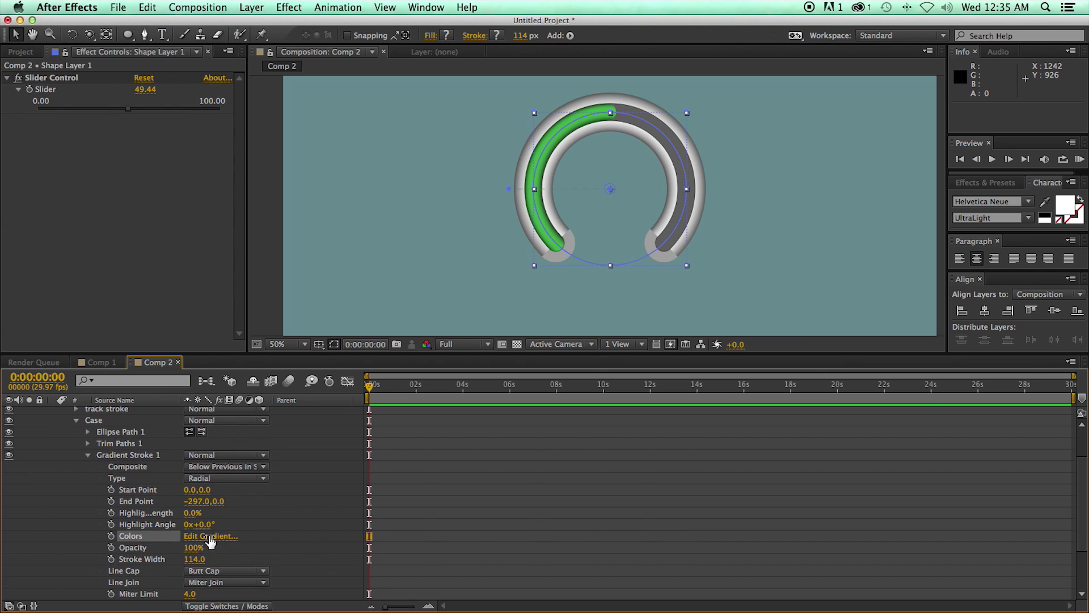
pyautogui.click(220, 572)
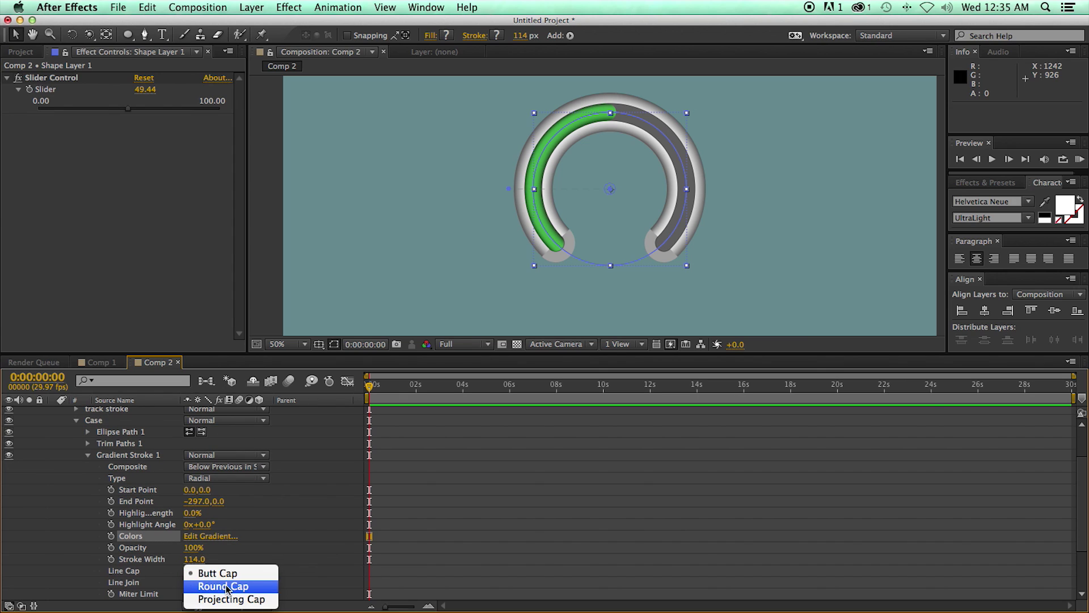
pyautogui.click(221, 585)
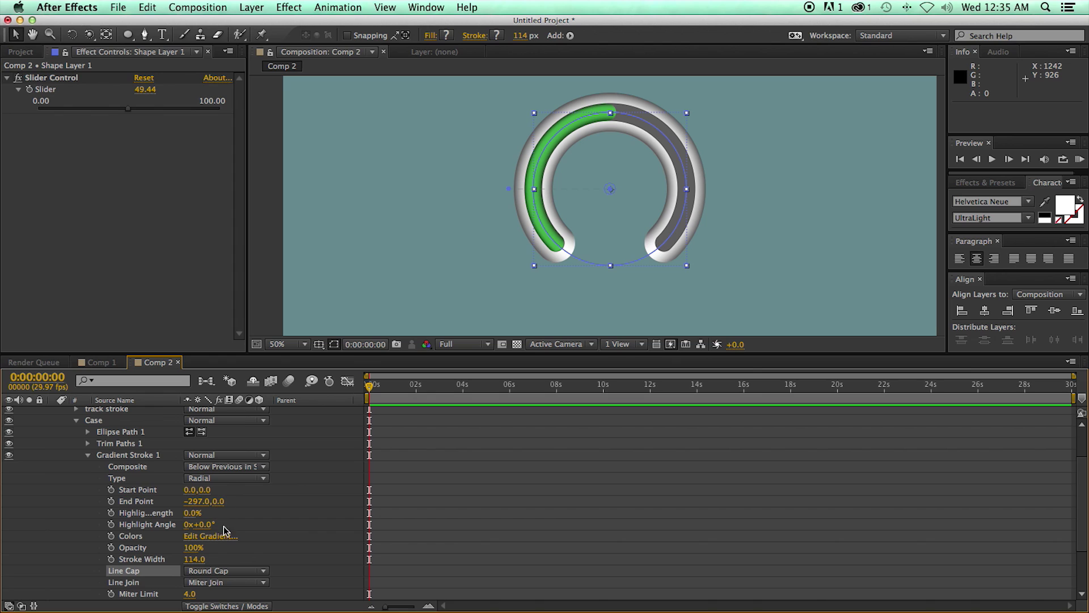
pyautogui.click(193, 549)
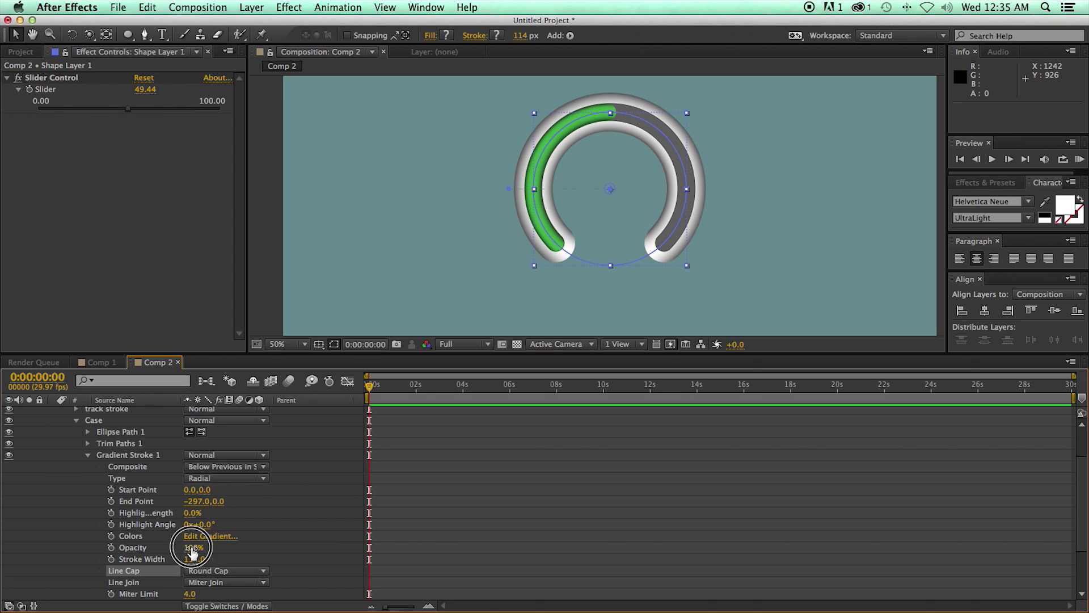
pyautogui.moveTo(192, 549)
pyautogui.mouseDown()
pyautogui.moveTo(132, 550)
pyautogui.moveTo(155, 550)
pyautogui.mouseUp()
pyautogui.click(272, 540)
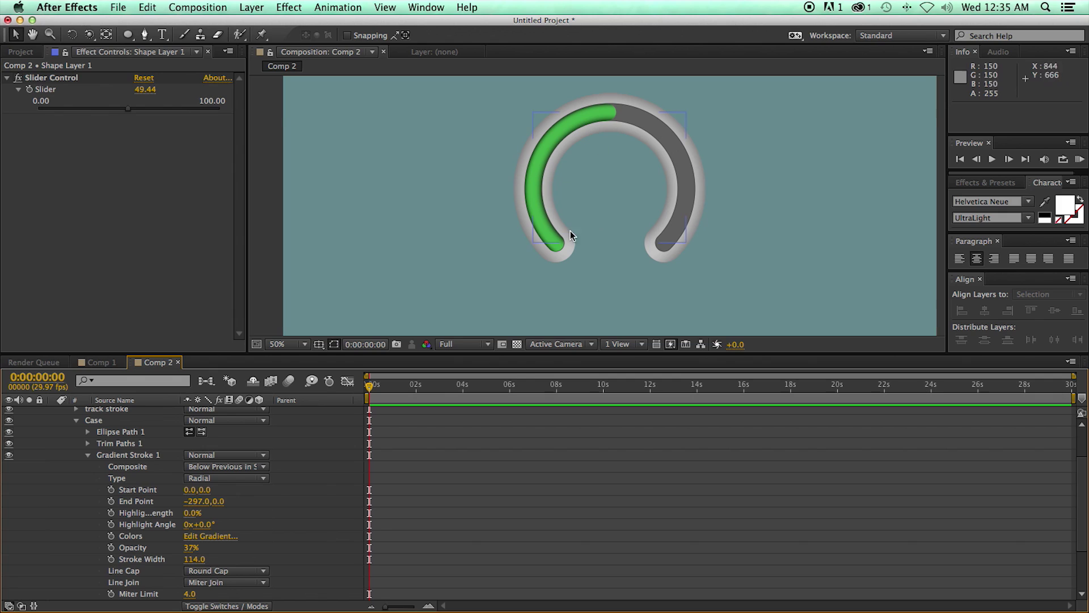
# Step: Duplicate the Case group and rename the lower copy "Case stroke"
pyautogui.click(76, 419)
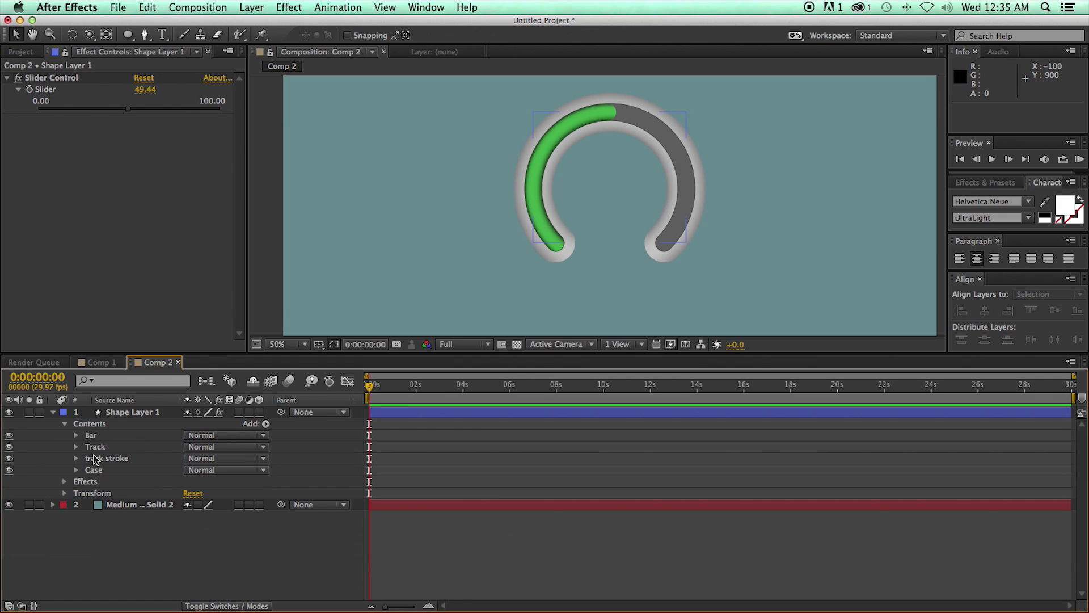
pyautogui.click(93, 470)
pyautogui.press('super+d')
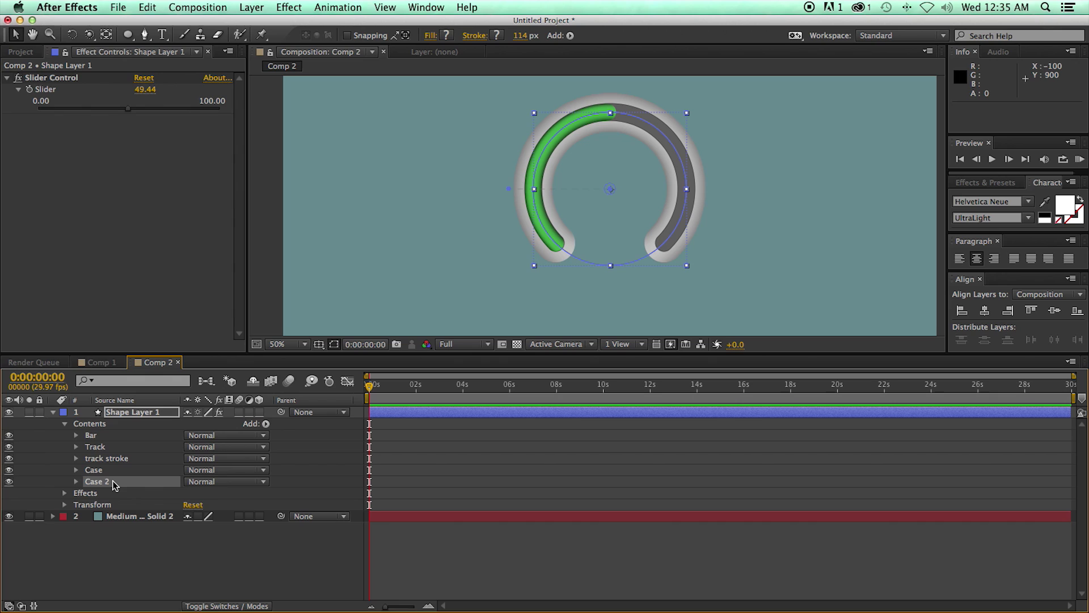
pyautogui.press('Return')
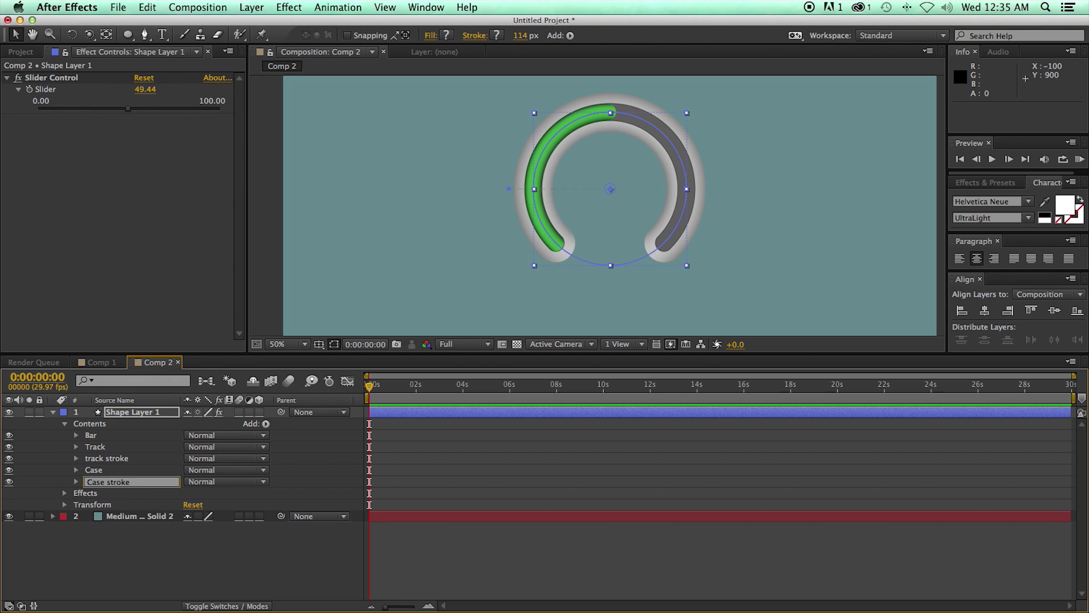
pyautogui.click(125, 492)
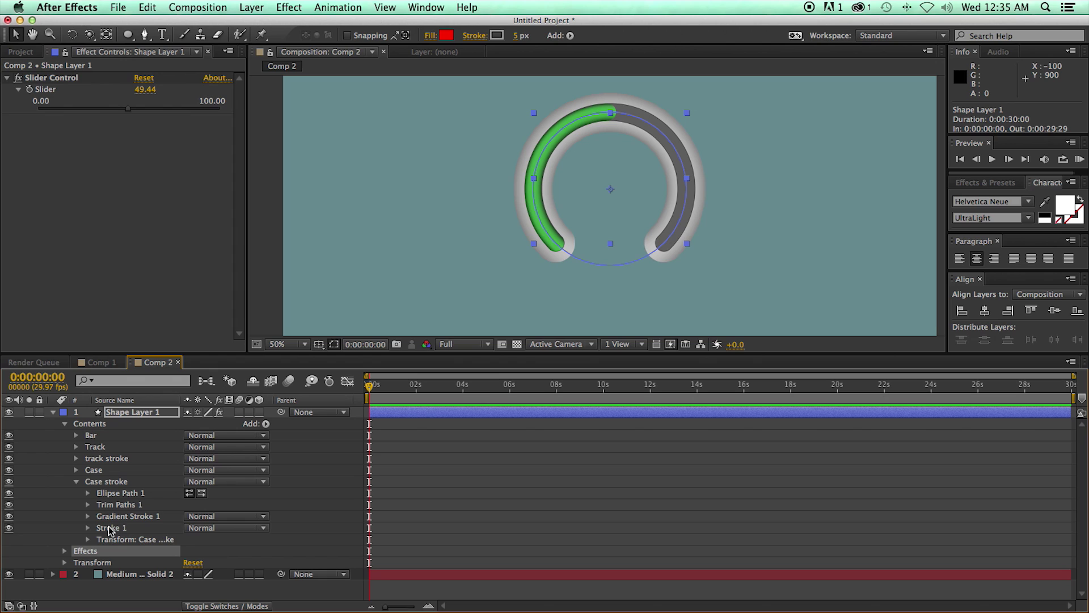
# Step: Delete Gradient Stroke 1 from the Case stroke group
pyautogui.click(111, 518)
pyautogui.press('Delete')
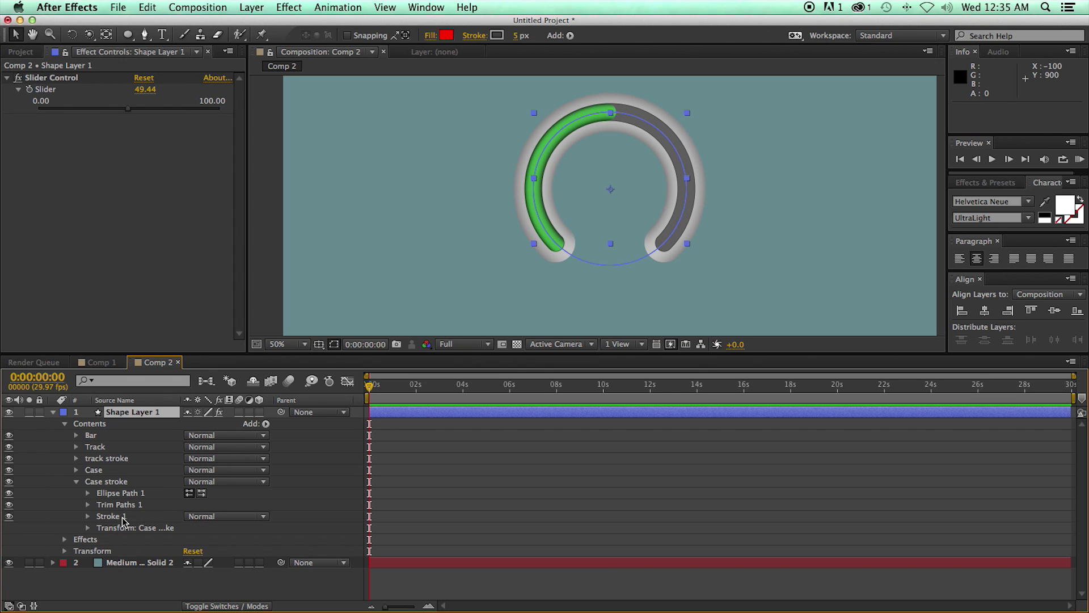
# Step: Recolor the Case stroke group's Stroke 1 to a near-black gray and set its Stroke Width to 117
pyautogui.click(104, 517)
pyautogui.click(88, 516)
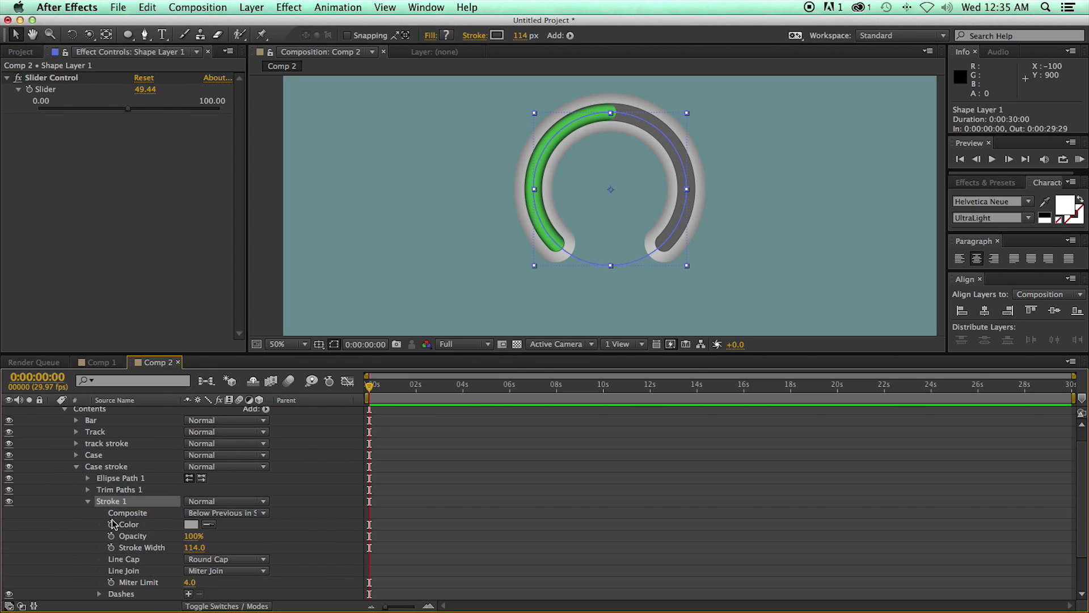
pyautogui.click(191, 524)
pyautogui.click(93, 389)
pyautogui.moveTo(93, 389)
pyautogui.mouseDown()
pyautogui.moveTo(73, 394)
pyautogui.moveTo(73, 381)
pyautogui.mouseUp()
pyautogui.click(374, 239)
pyautogui.moveTo(192, 547); pyautogui.dragTo(194, 550)
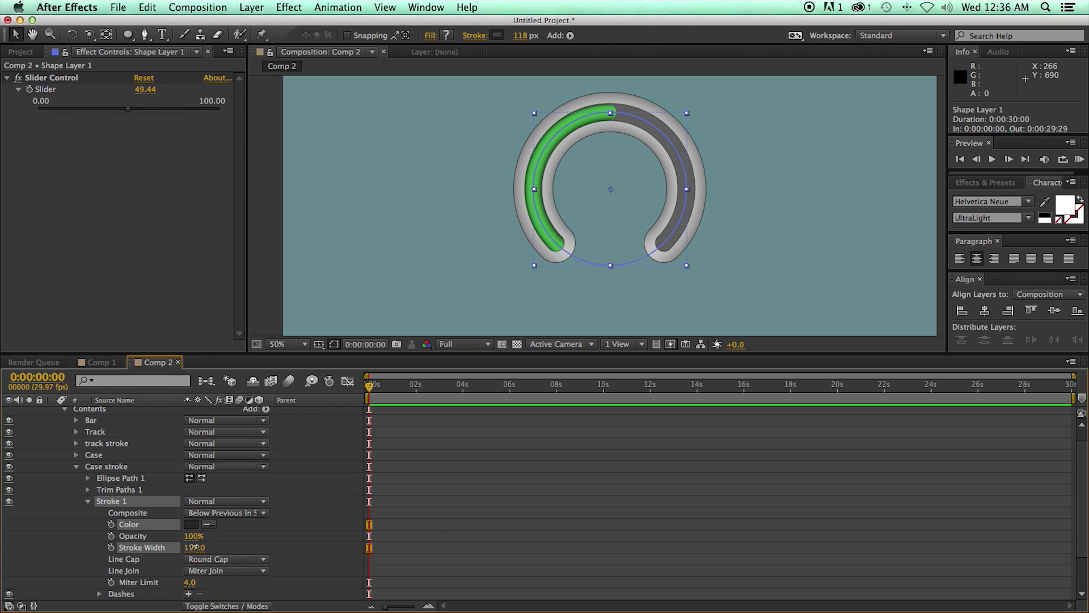
pyautogui.click(742, 260)
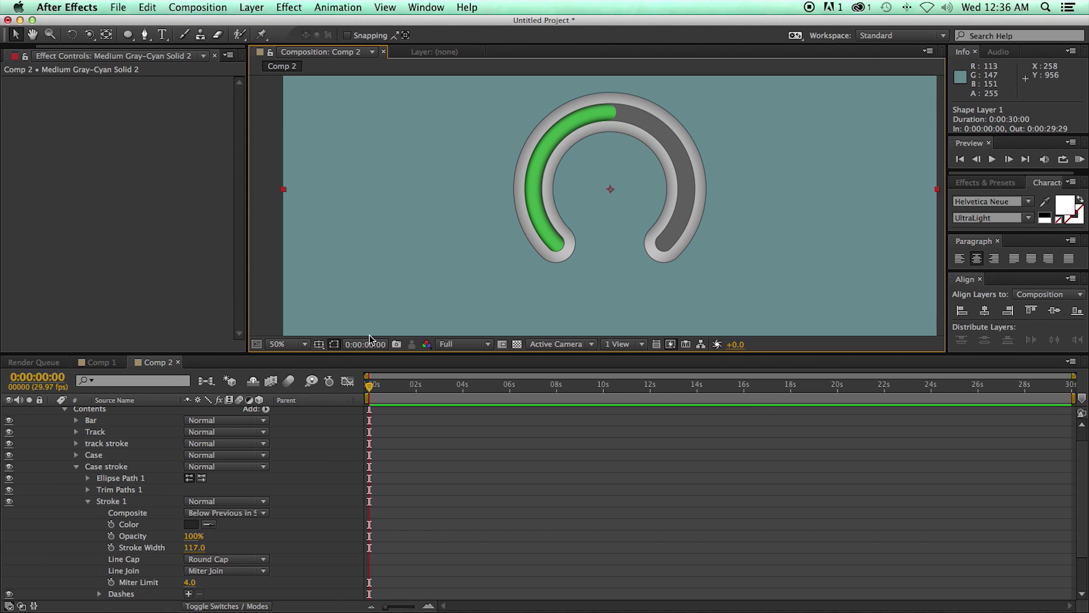
# Step: Set the shape layer's Slider to 100 and collapse the groups under Contents
pyautogui.click(390, 400)
pyautogui.scroll(1, 379, 443)
pyautogui.click(394, 417)
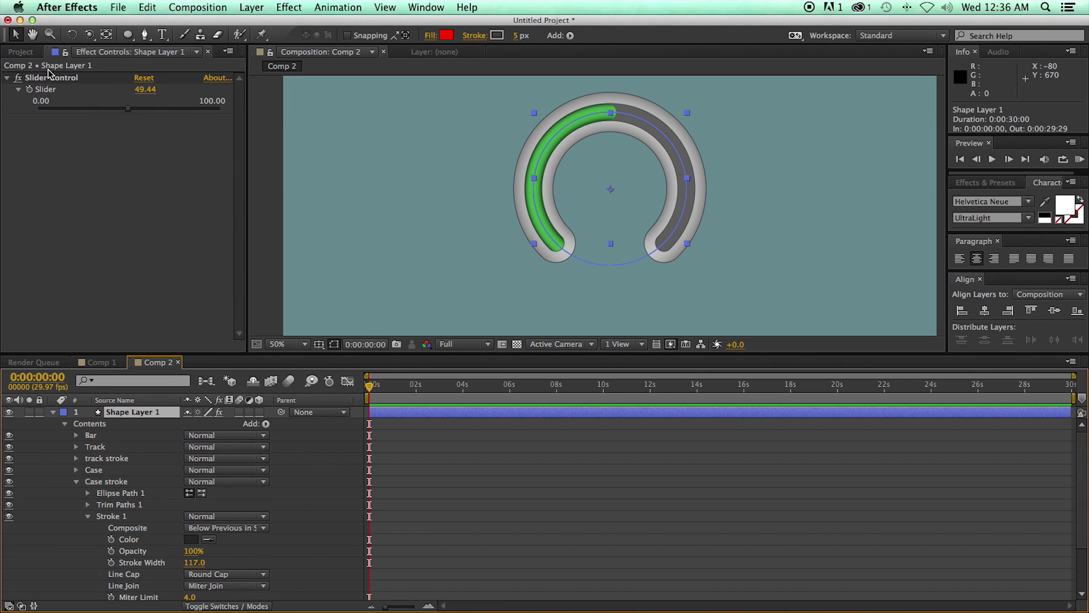
pyautogui.moveTo(140, 90)
pyautogui.mouseDown()
pyautogui.moveTo(169, 95)
pyautogui.moveTo(126, 95)
pyautogui.mouseUp()
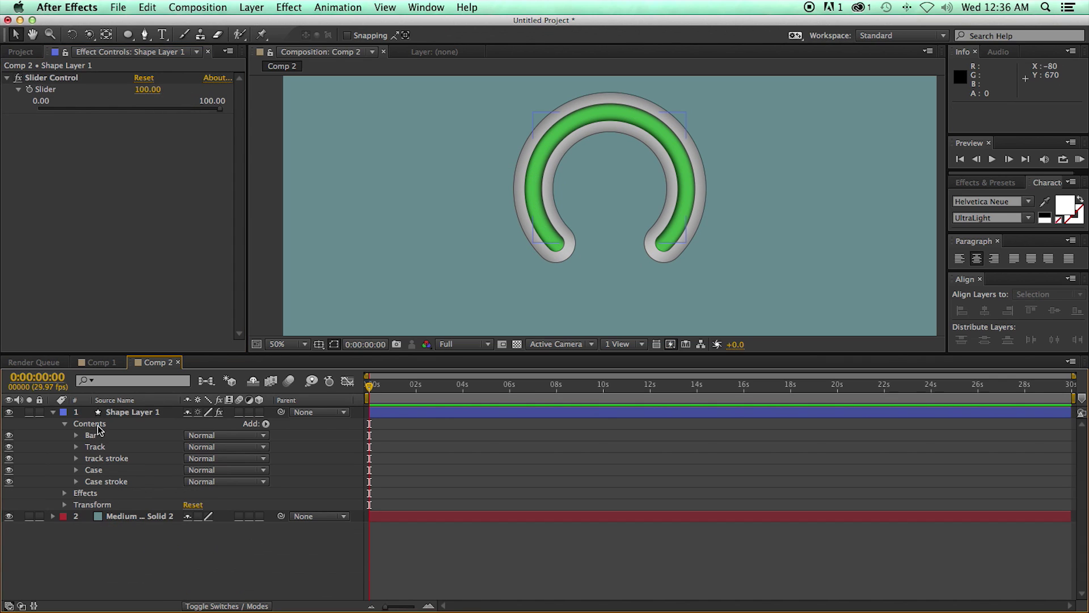
pyautogui.click(97, 425)
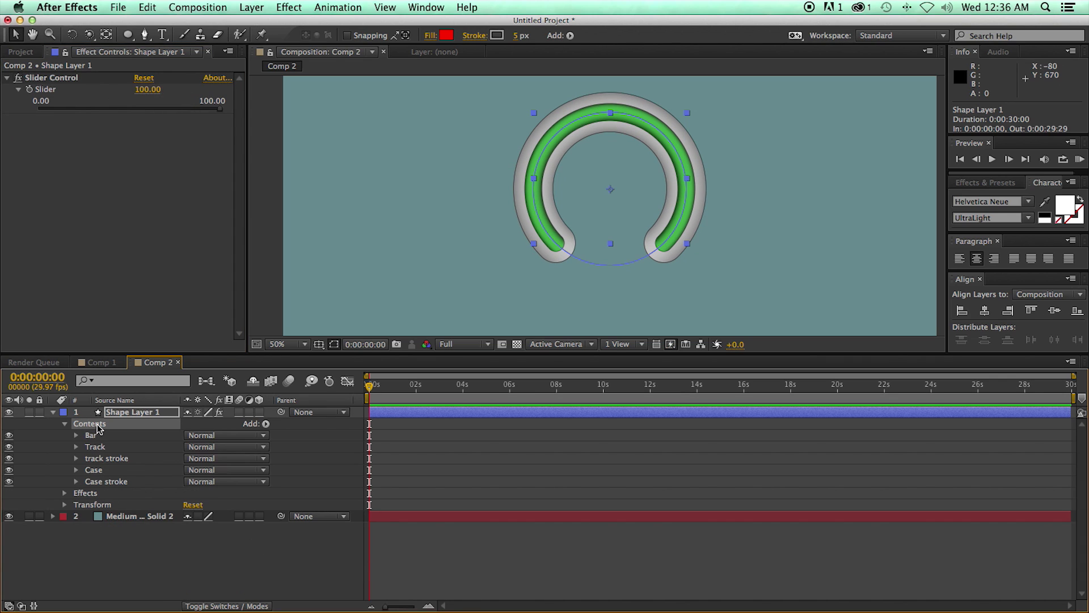
# Step: Compare with the finished dial in Comp 1, then draw a circle in the middle of the Comp 2 dial on Shape Layer 1
pyautogui.click(105, 363)
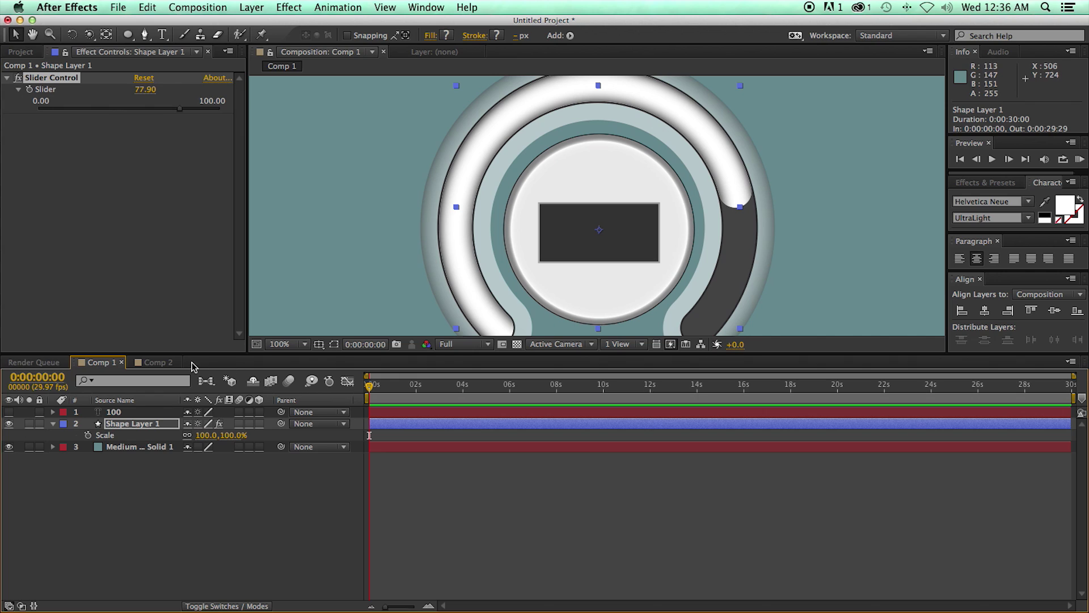
pyautogui.click(169, 363)
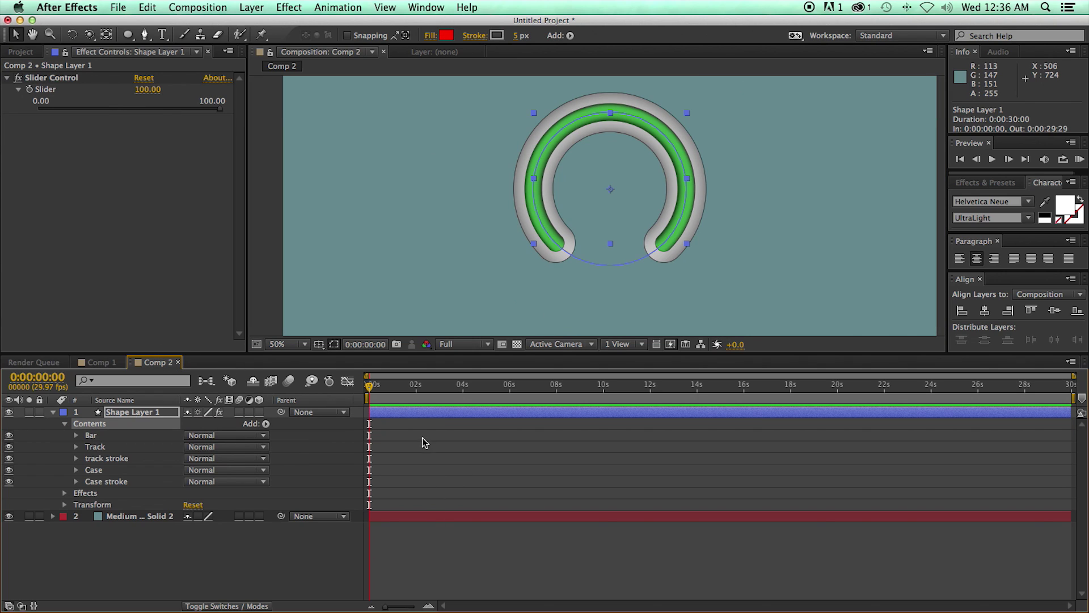
pyautogui.click(425, 418)
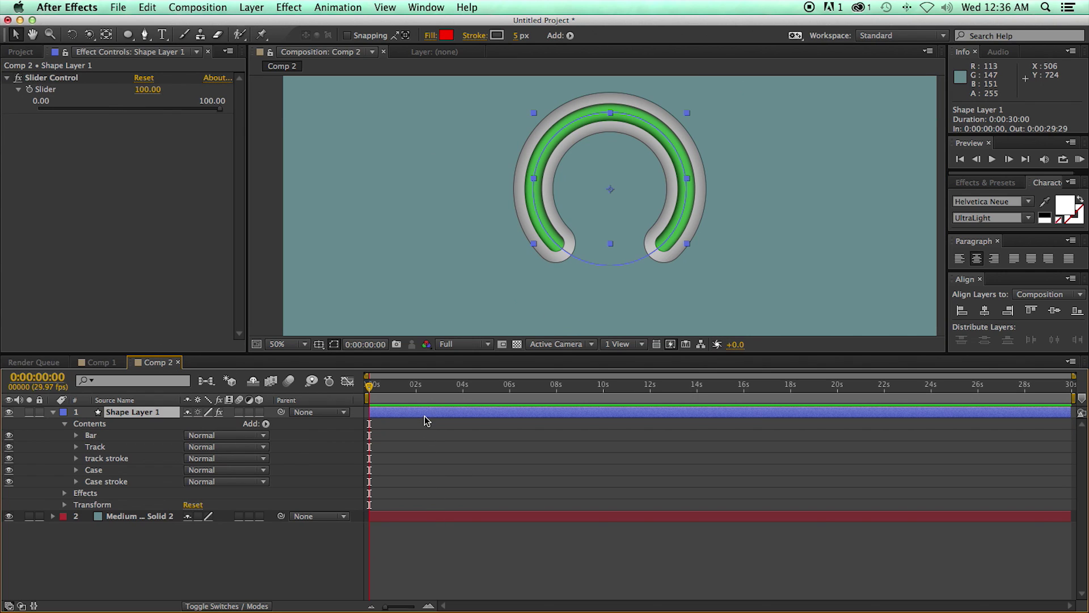
pyautogui.click(127, 35)
pyautogui.moveTo(573, 161); pyautogui.dragTo(654, 238)
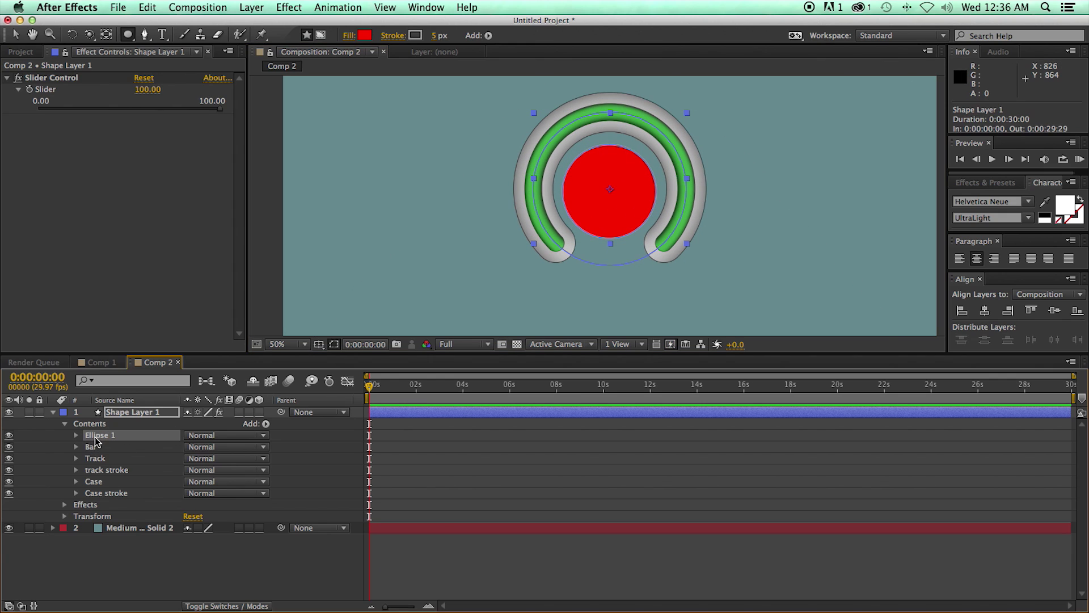
# Step: Rename the new ellipse group "Readout"
pyautogui.press('Return')
pyautogui.write('R')
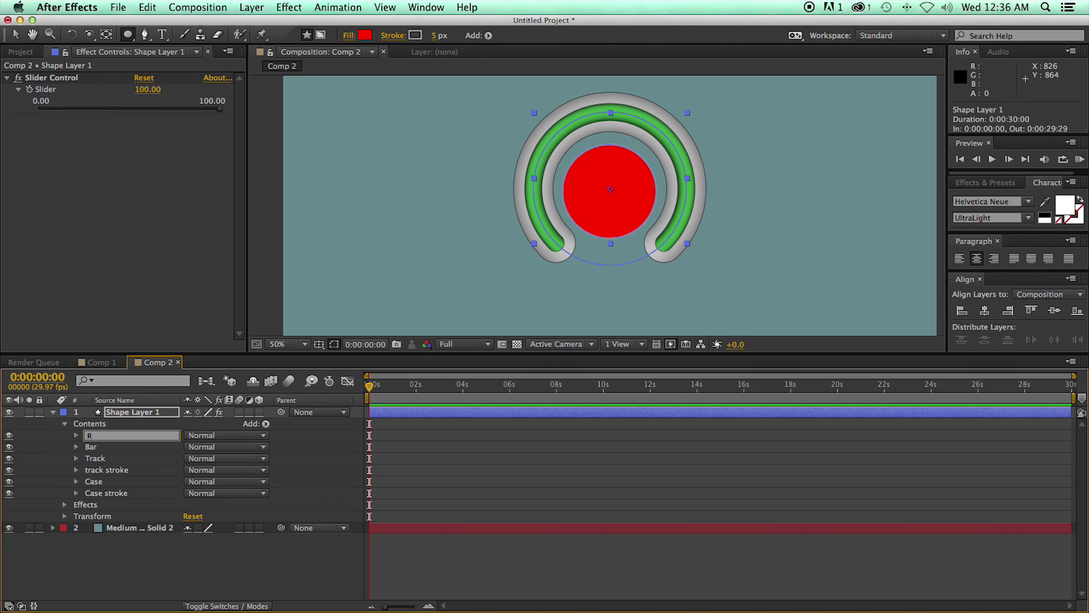
pyautogui.write('eadout')
pyautogui.press('Return')
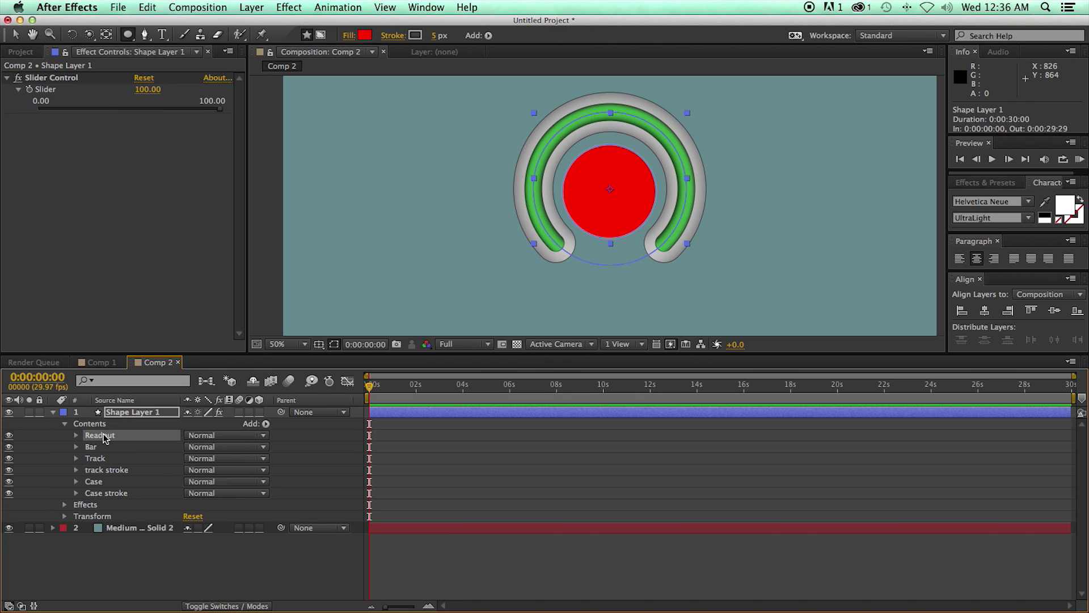
# Step: Rename the central ellipse's group "Circle"
pyautogui.press('Return')
pyautogui.write('C')
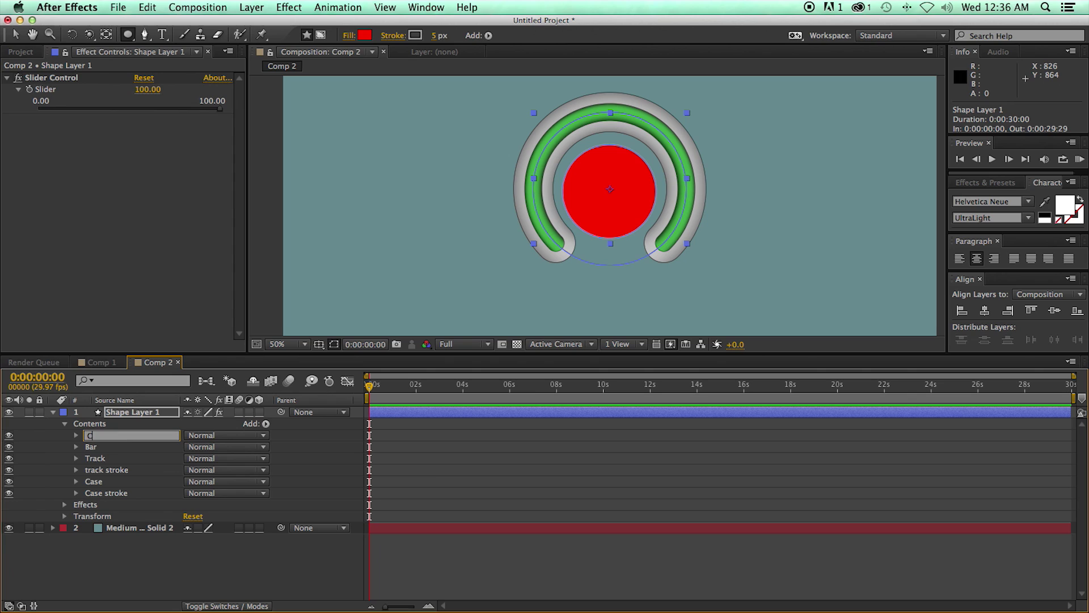
pyautogui.write('ircle')
pyautogui.press('Return')
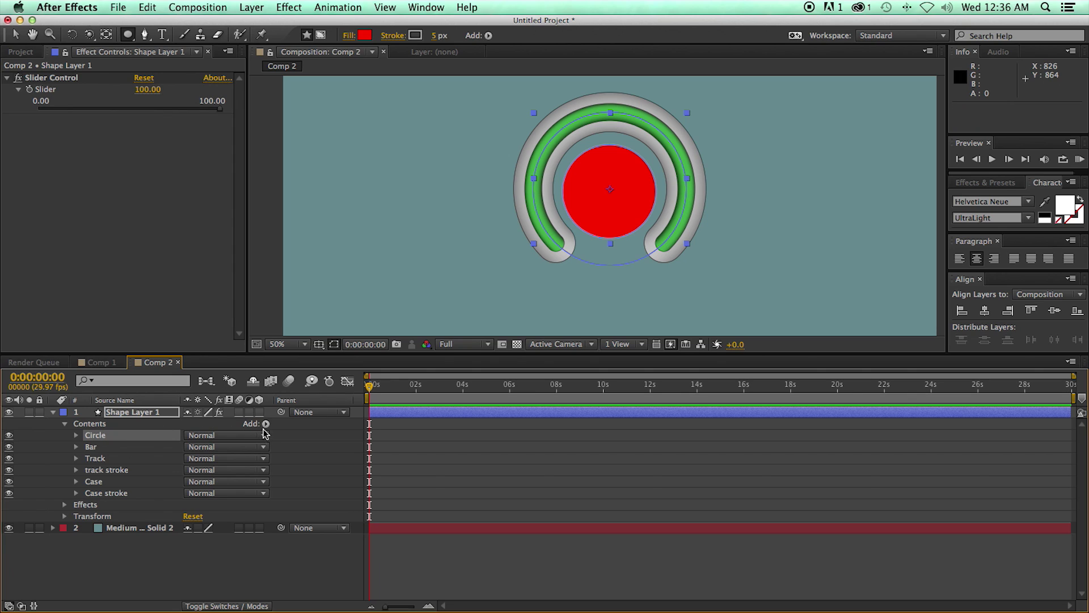
# Step: Add an empty group to the shape layer's Contents and name it "Readout"
pyautogui.click(89, 424)
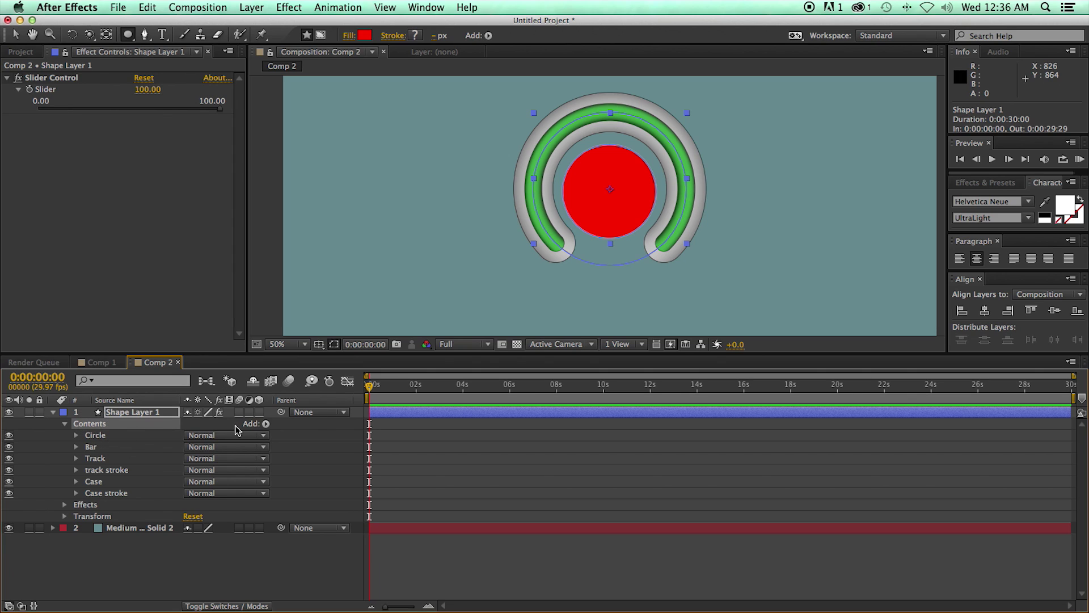
pyautogui.click(265, 424)
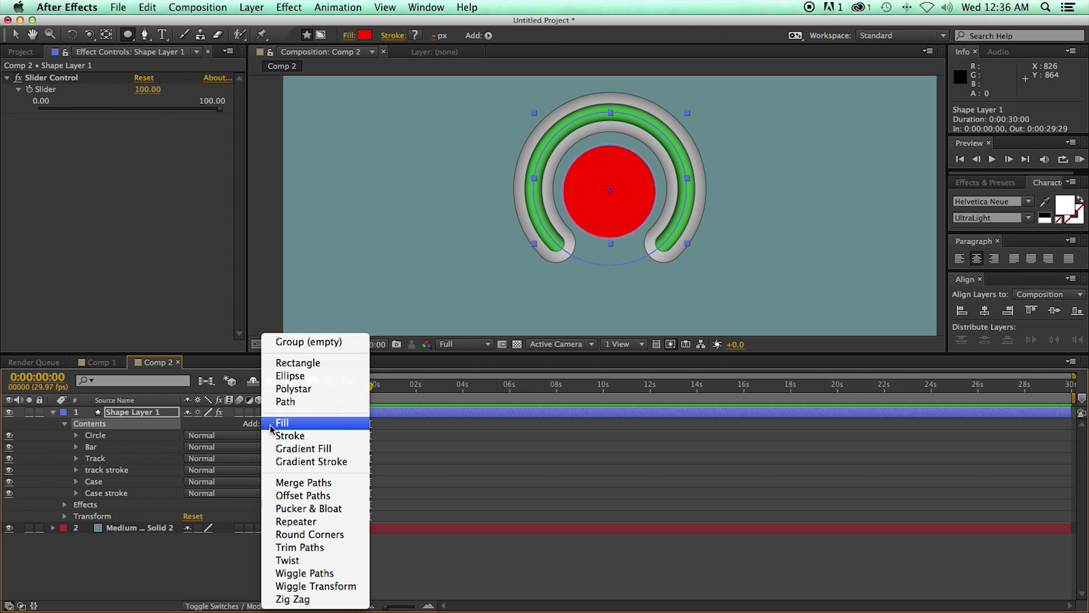
pyautogui.click(299, 343)
pyautogui.press('Return')
pyautogui.write('Readout')
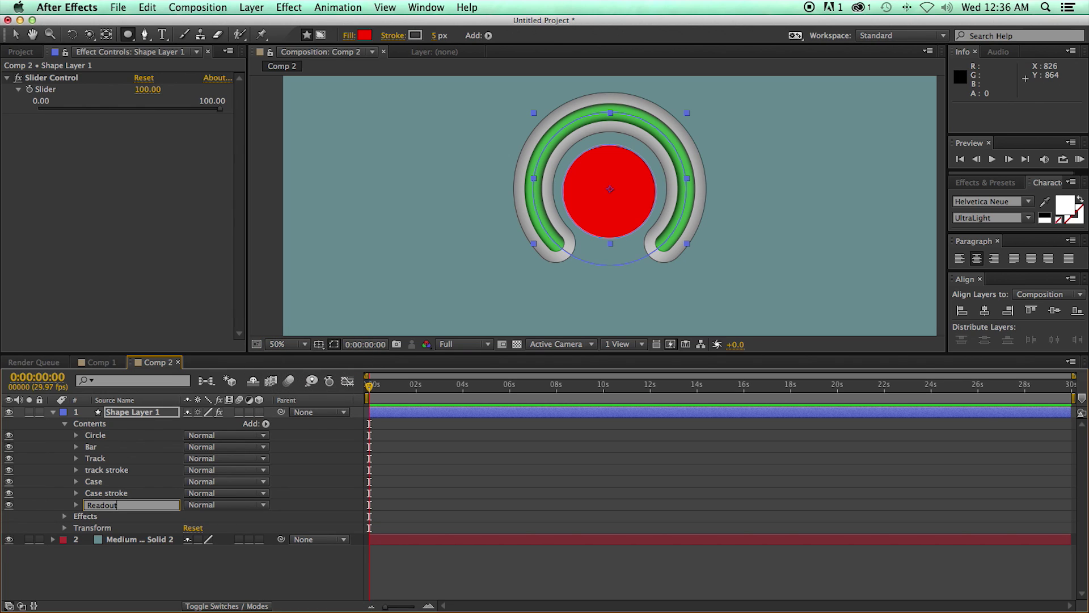
pyautogui.press('Return')
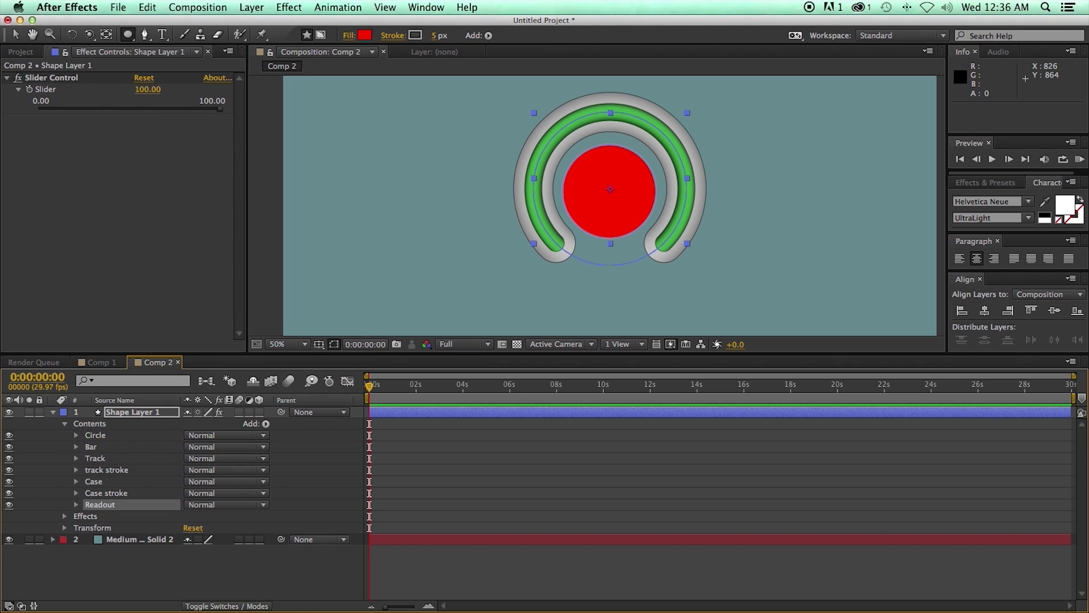
# Step: Move the Readout group above Circle and nest the Circle group inside it
pyautogui.moveTo(102, 511); pyautogui.dragTo(96, 444)
pyautogui.click(97, 446)
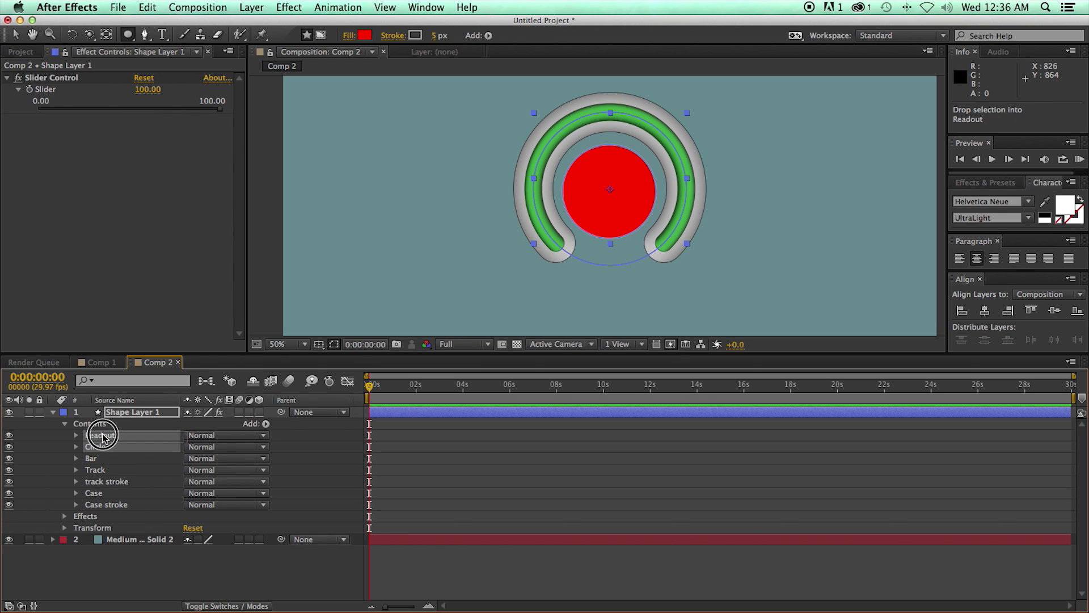
pyautogui.press('Delete')
# Step: Add another empty group named "Bar Grow" and move it directly below Readout
pyautogui.click(97, 426)
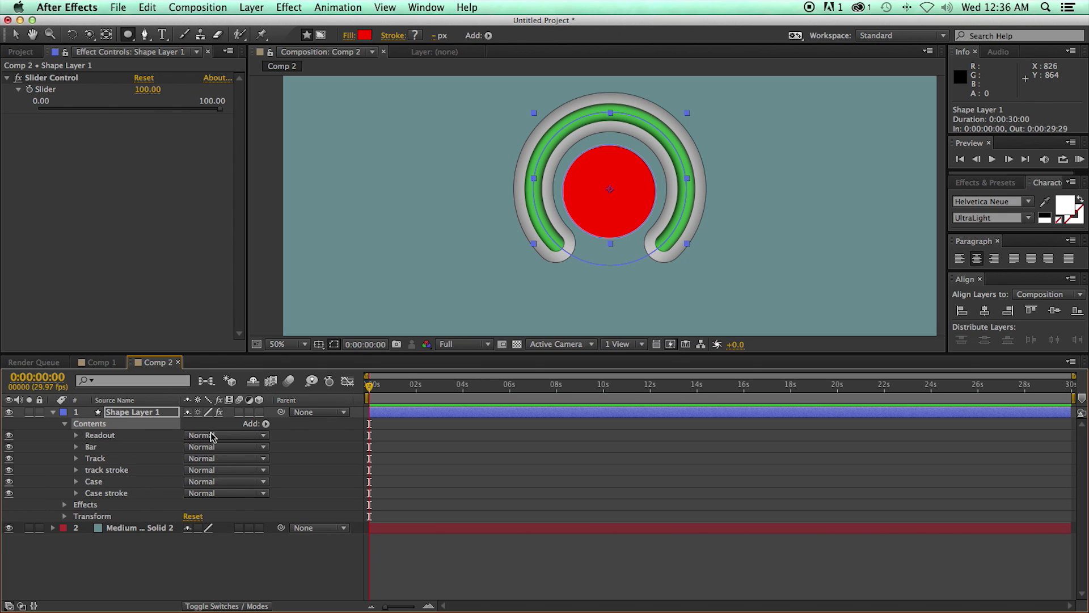
pyautogui.click(265, 424)
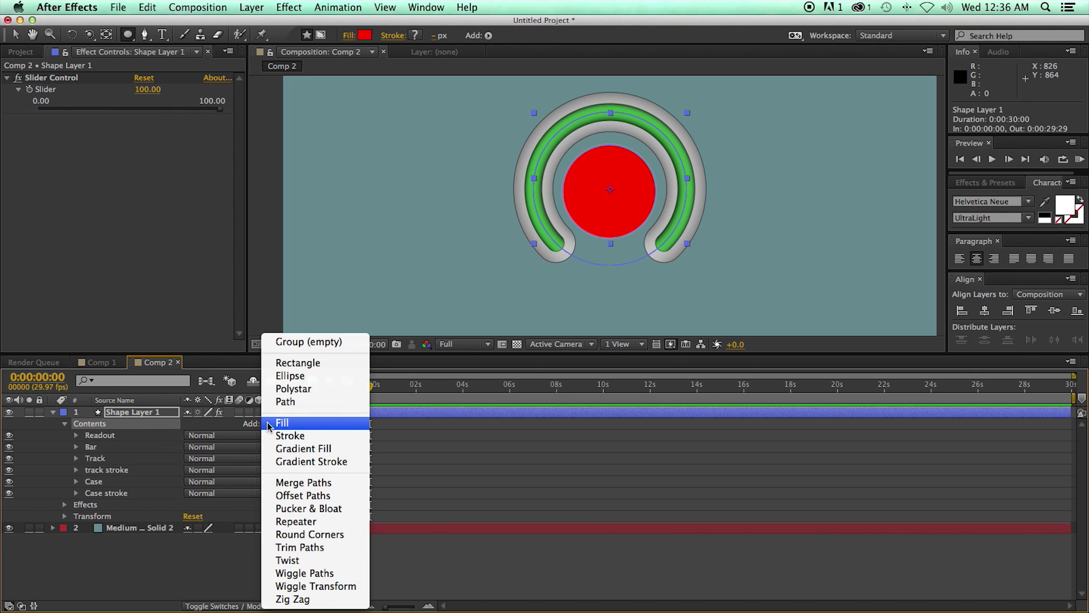
pyautogui.click(289, 341)
pyautogui.press('Return')
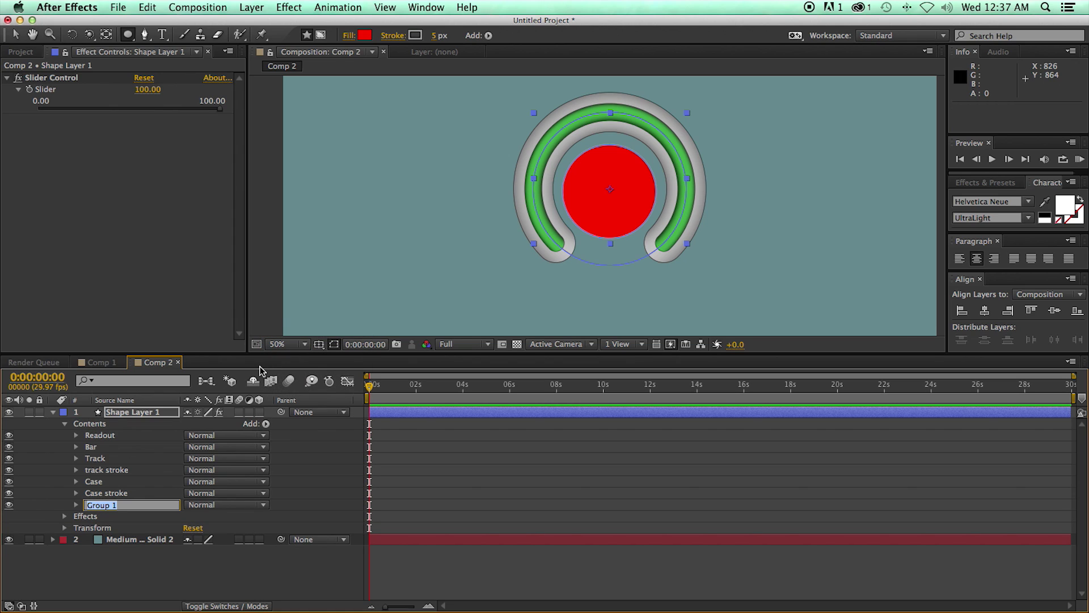
pyautogui.write('B')
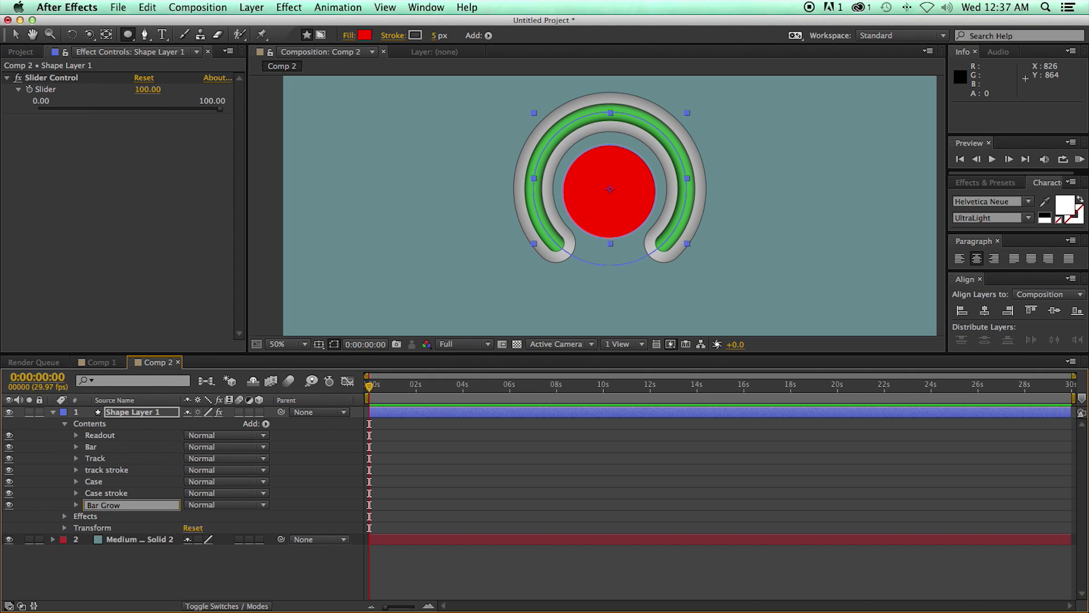
pyautogui.write('ar Grow')
pyautogui.moveTo(139, 505); pyautogui.dragTo(122, 446)
# Step: Nest the Bar, Track, track stroke, Case and Case stroke groups inside Bar Grow
pyautogui.click(93, 459)
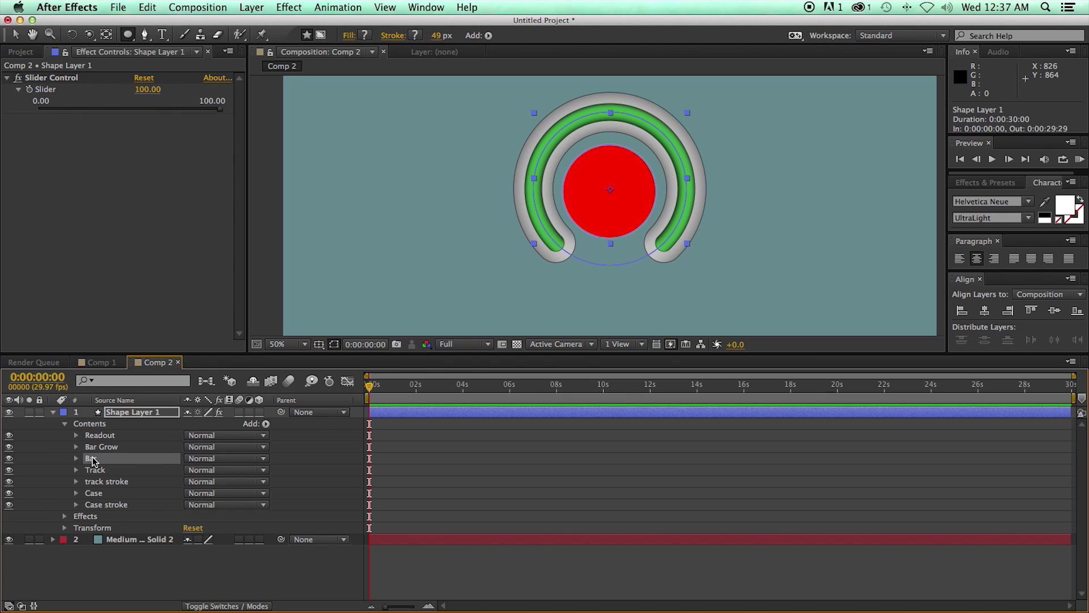
pyautogui.keyDown('shift'); pyautogui.click(105, 505); pyautogui.keyUp('shift')
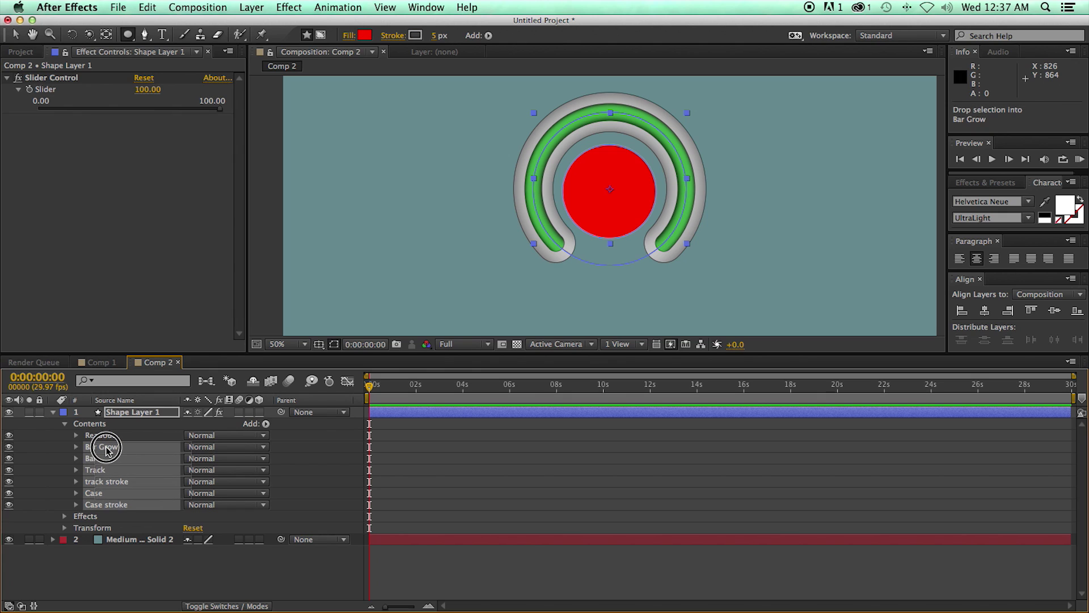
pyautogui.press('Delete')
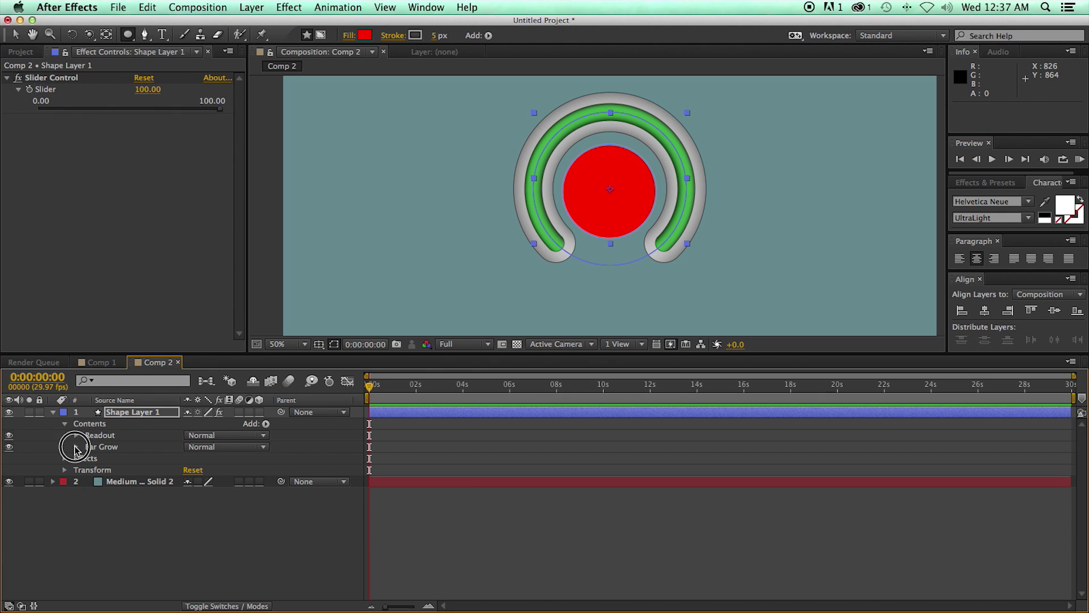
# Step: Expand the Readout and Bar Grow groups and toggle Bar Grow's visibility off and on to check the grouping
pyautogui.click(77, 447)
pyautogui.click(77, 435)
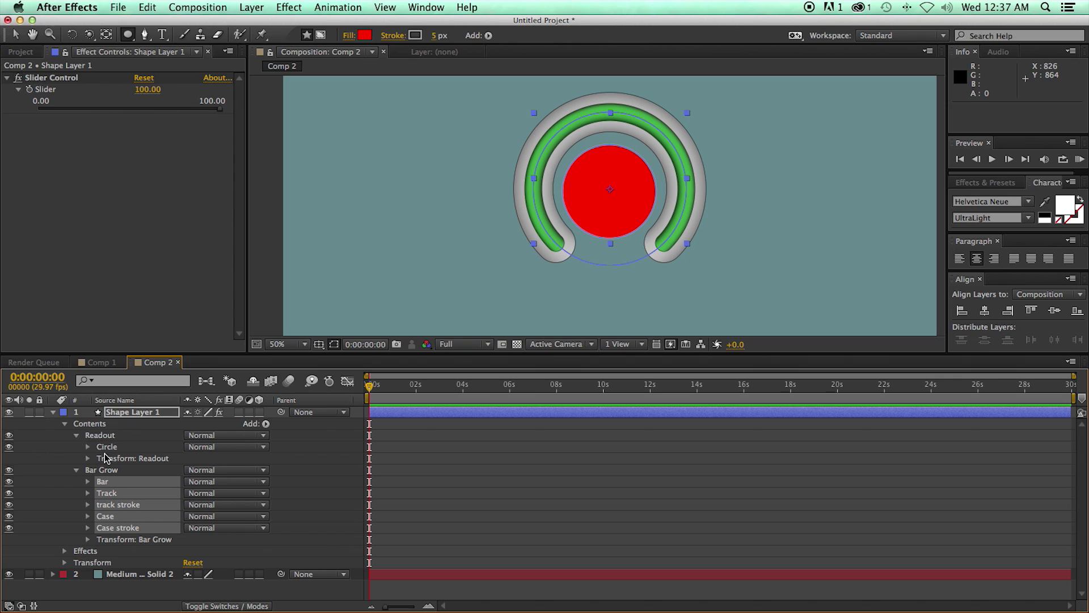
pyautogui.click(10, 470)
pyautogui.click(10, 472)
# Step: Center the Circle group in the dial by setting its Position to 0, 0
pyautogui.click(110, 448)
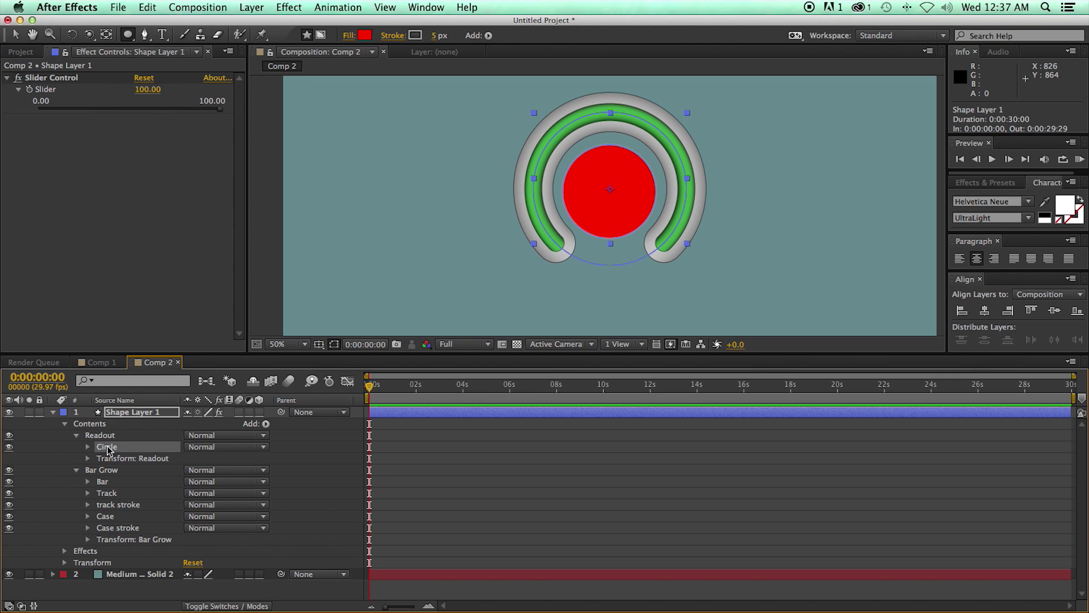
pyautogui.click(88, 447)
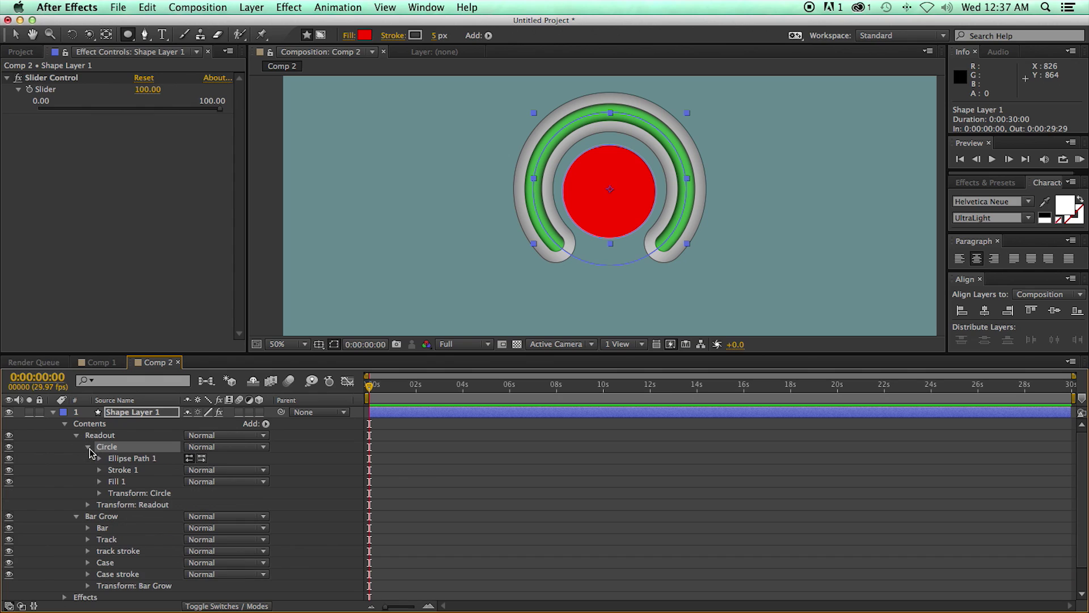
pyautogui.click(99, 493)
pyautogui.click(192, 516)
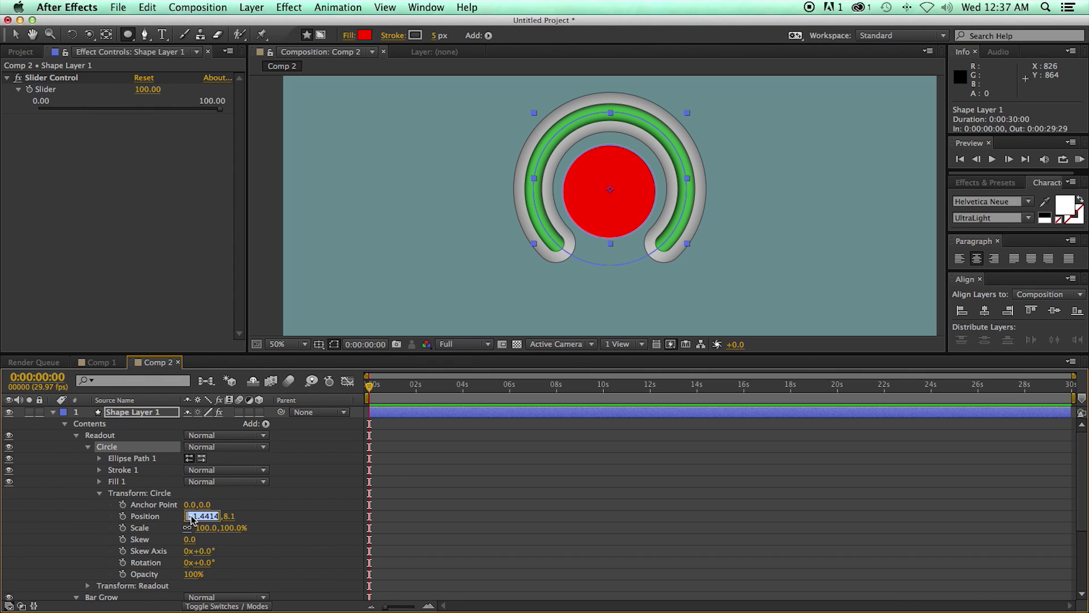
pyautogui.write('0')
pyautogui.press('Tab')
pyautogui.write('0')
pyautogui.press('Return')
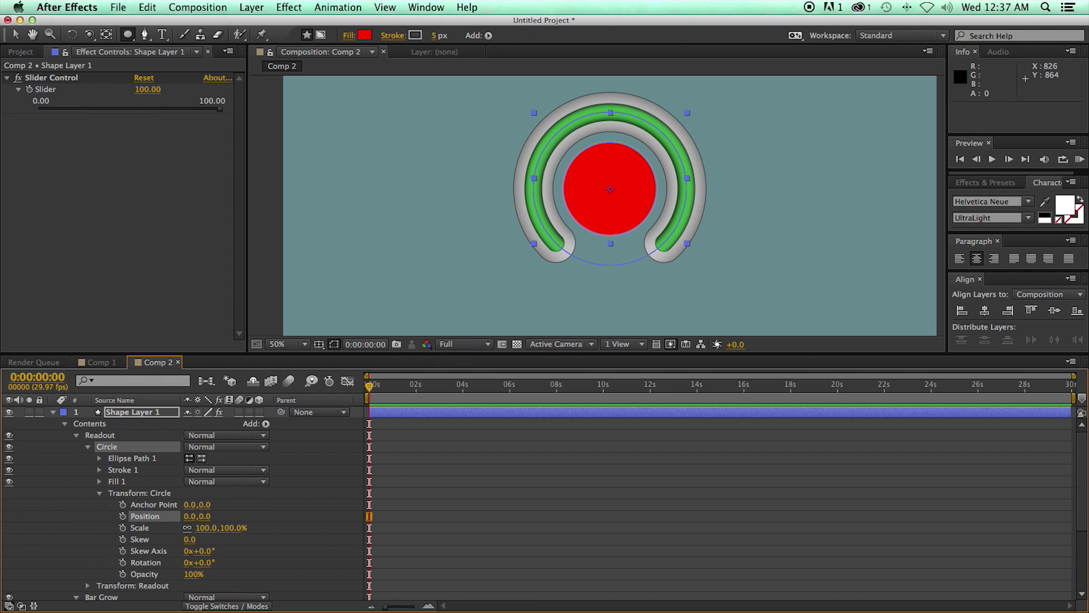
pyautogui.click(100, 493)
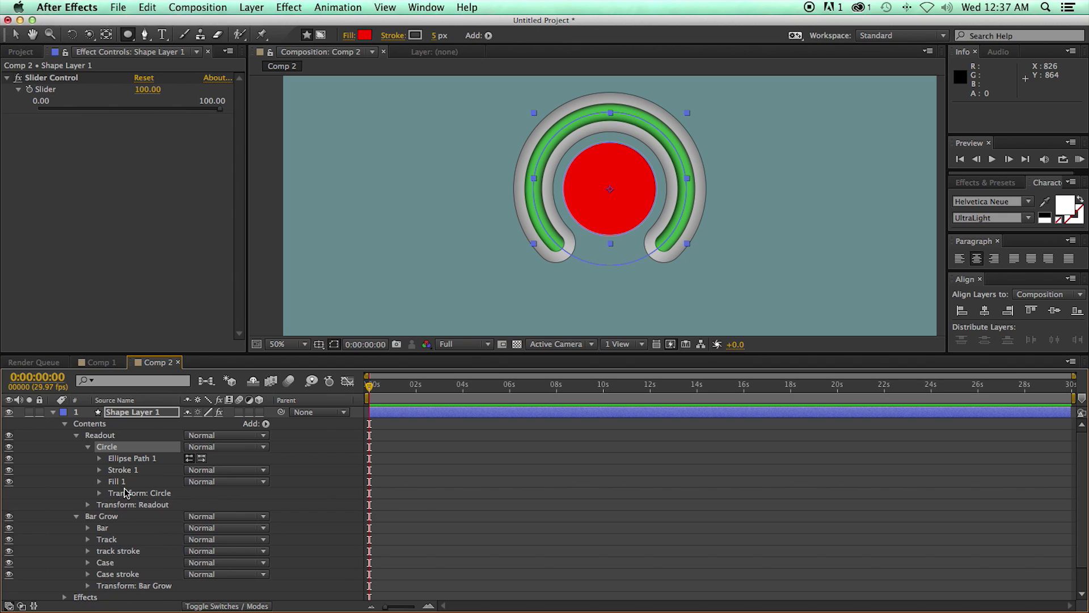
# Step: Change the Circle's Fill 1 color to a medium gray
pyautogui.click(116, 482)
pyautogui.click(99, 483)
pyautogui.click(192, 517)
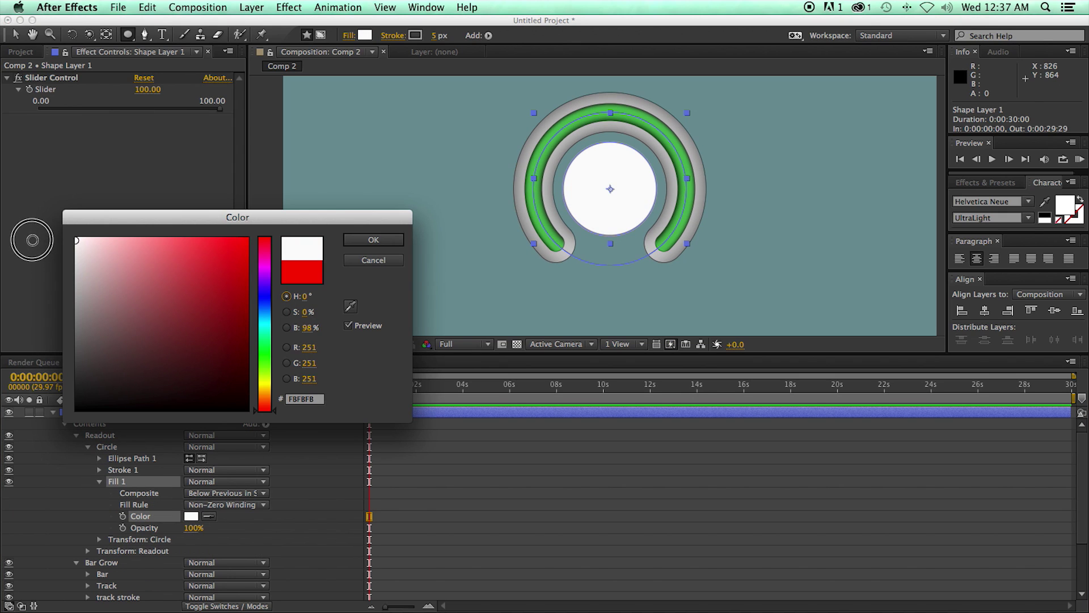
pyautogui.click(13, 304)
pyautogui.click(374, 239)
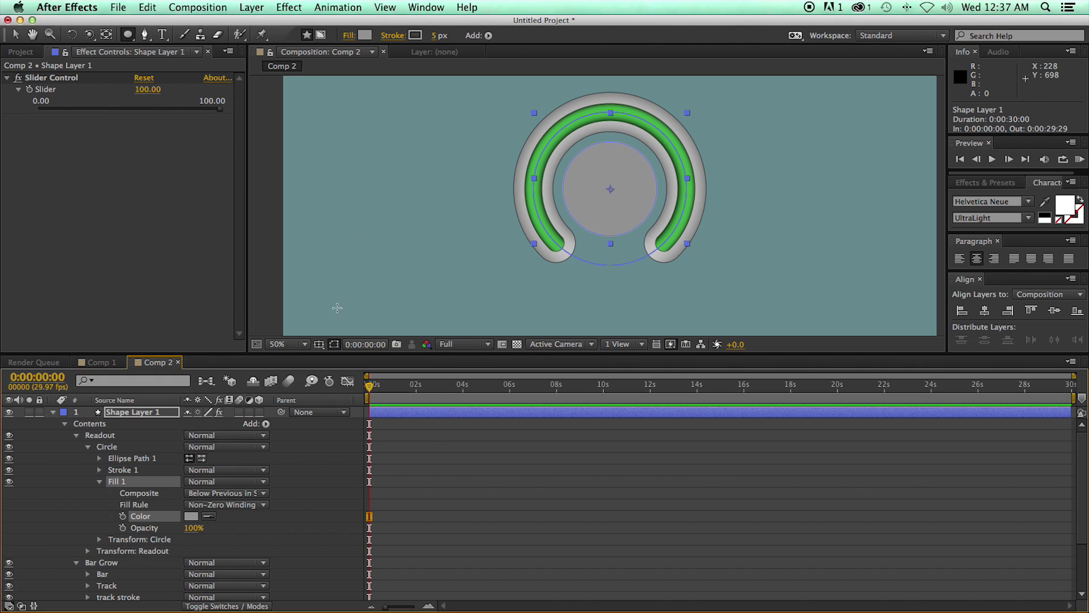
pyautogui.press('.')
pyautogui.click(100, 481)
pyautogui.click(106, 451)
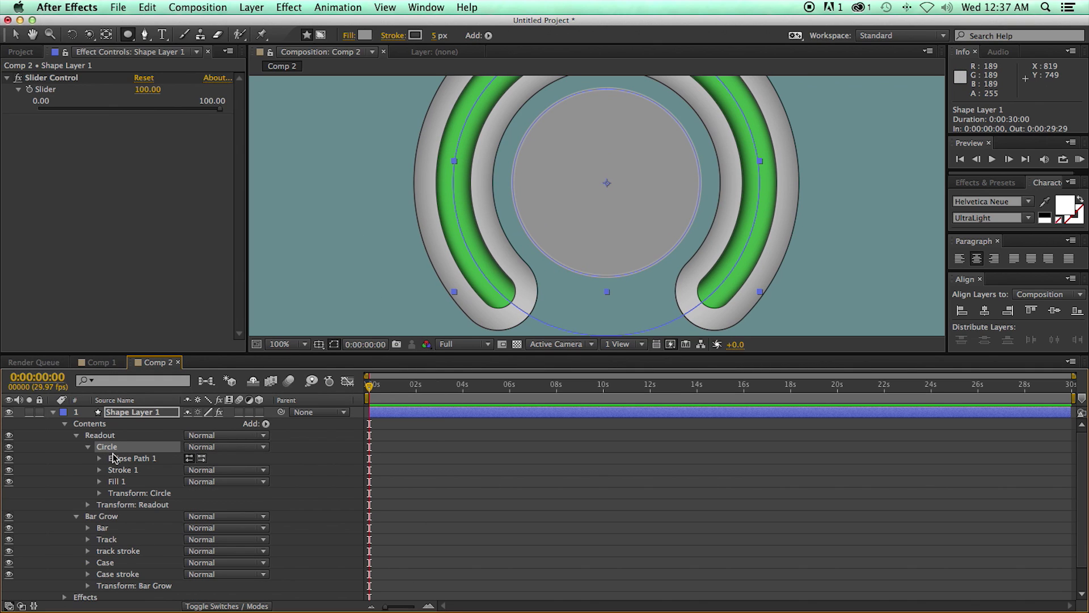
# Step: Add a gradient fill to the Circle group, make it Radial and set its End Point to 160, 0
pyautogui.click(266, 424)
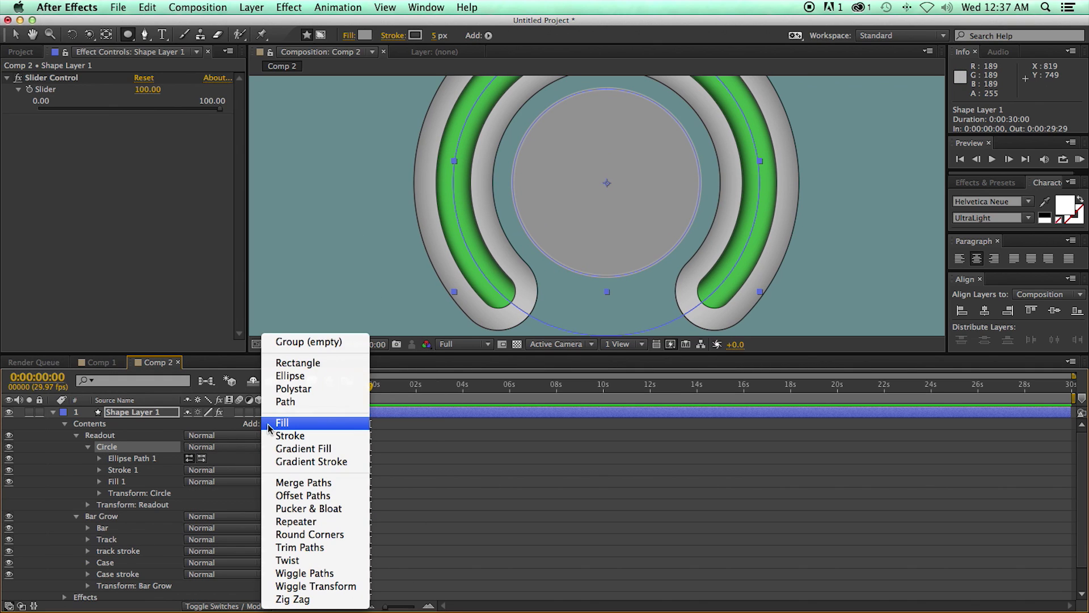
pyautogui.click(324, 449)
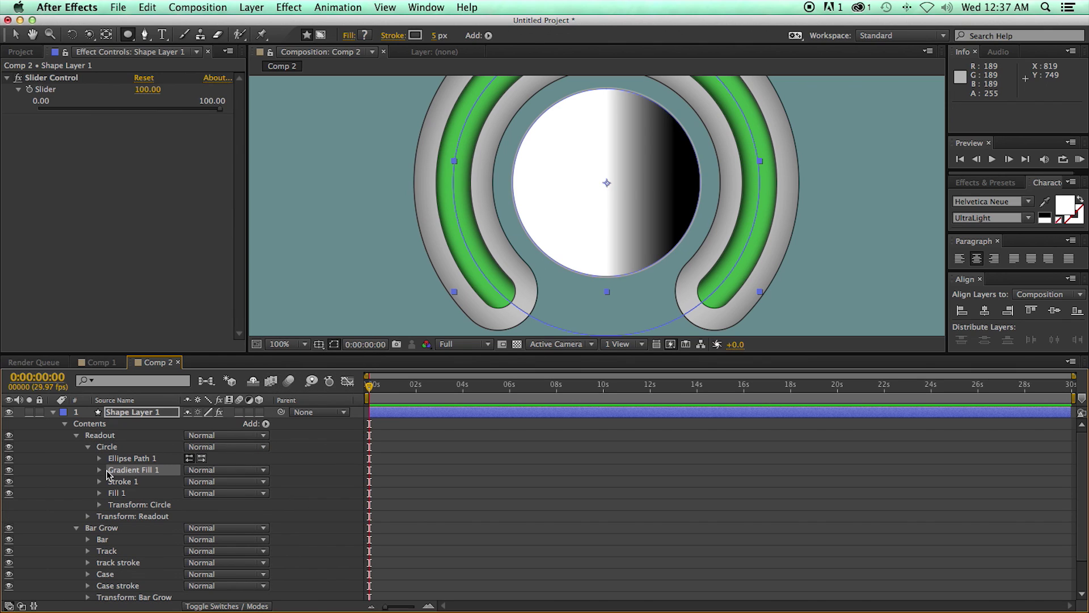
pyautogui.click(100, 470)
pyautogui.click(225, 505)
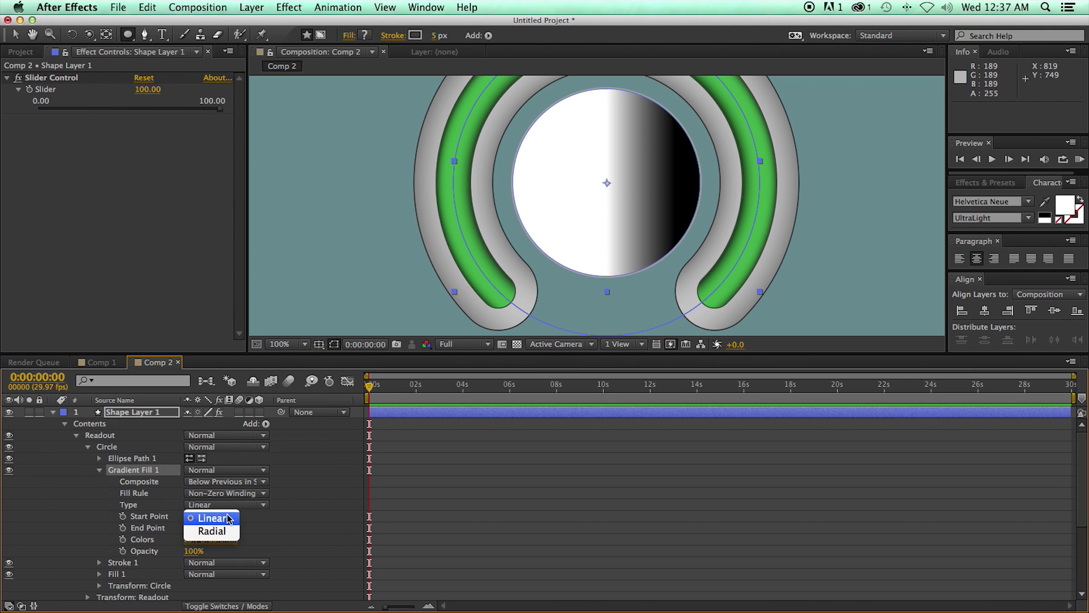
pyautogui.click(217, 528)
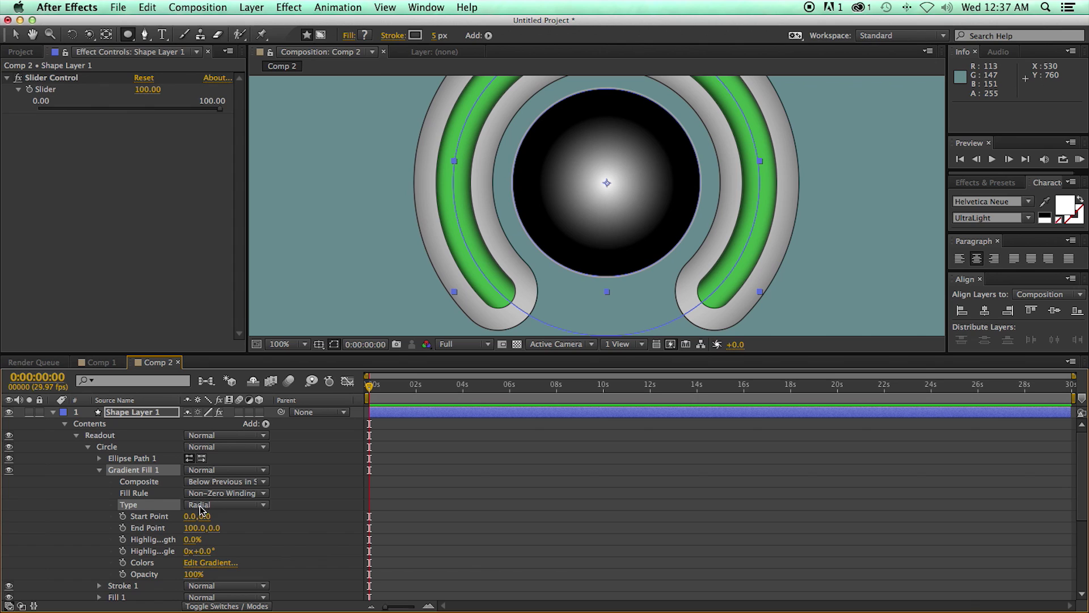
pyautogui.moveTo(196, 528); pyautogui.dragTo(232, 524)
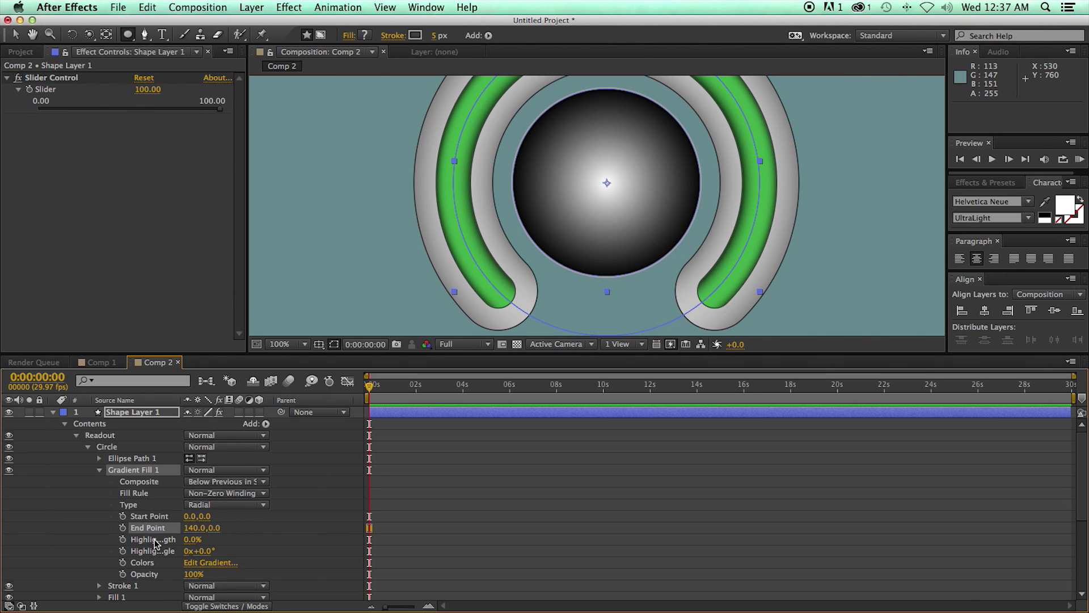
pyautogui.moveTo(195, 527); pyautogui.dragTo(219, 528)
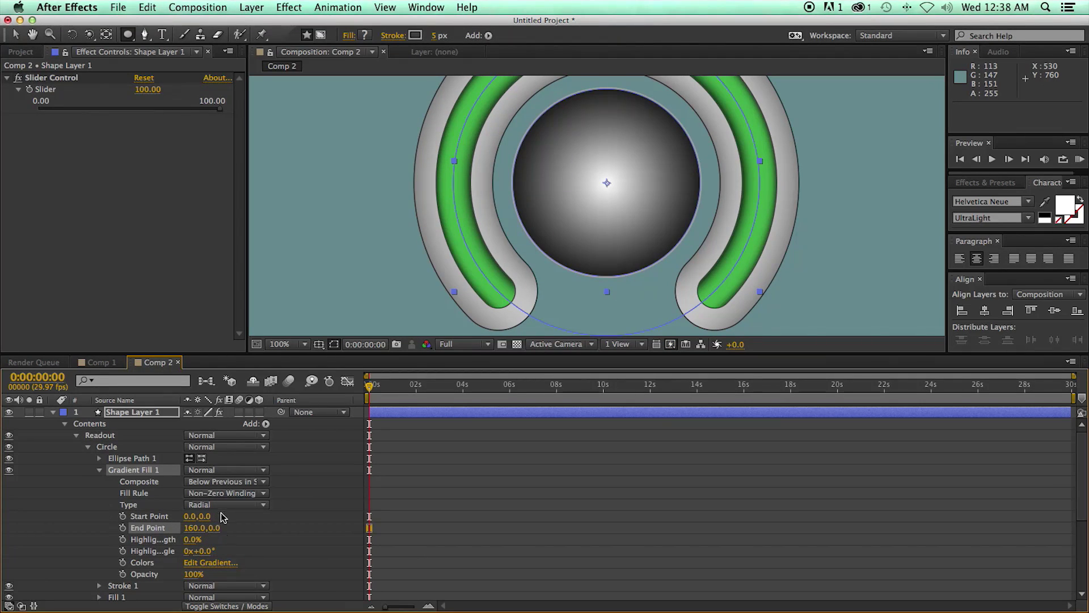
# Step: Edit the gradient colors with a white stop near the outer edge and the black end stop moved to 91% and recolored dark gray 5D5D5D
pyautogui.click(211, 564)
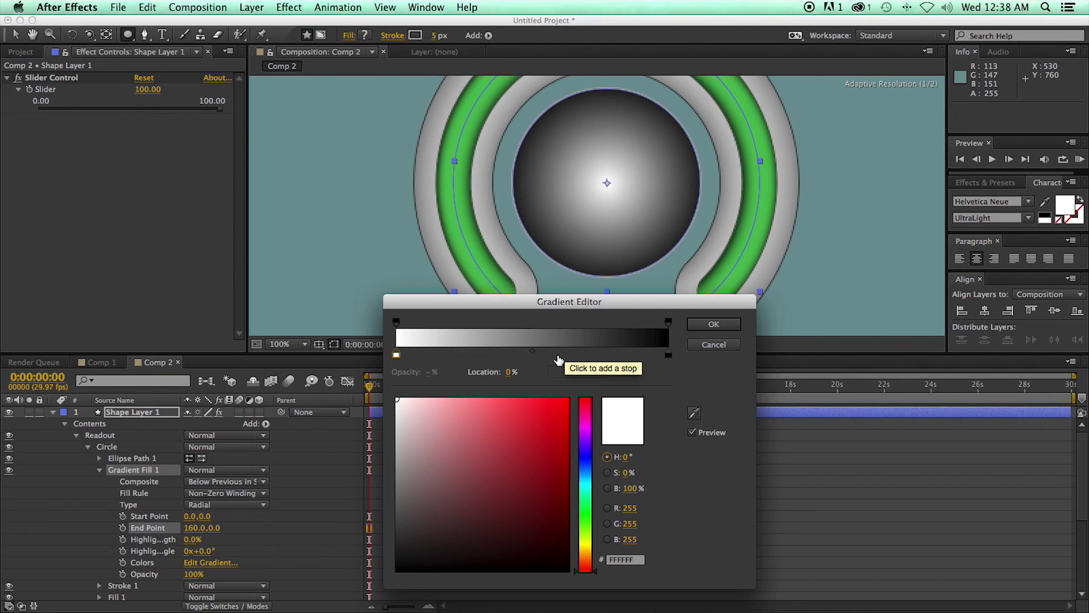
pyautogui.moveTo(533, 354); pyautogui.dragTo(583, 348)
pyautogui.click(633, 355)
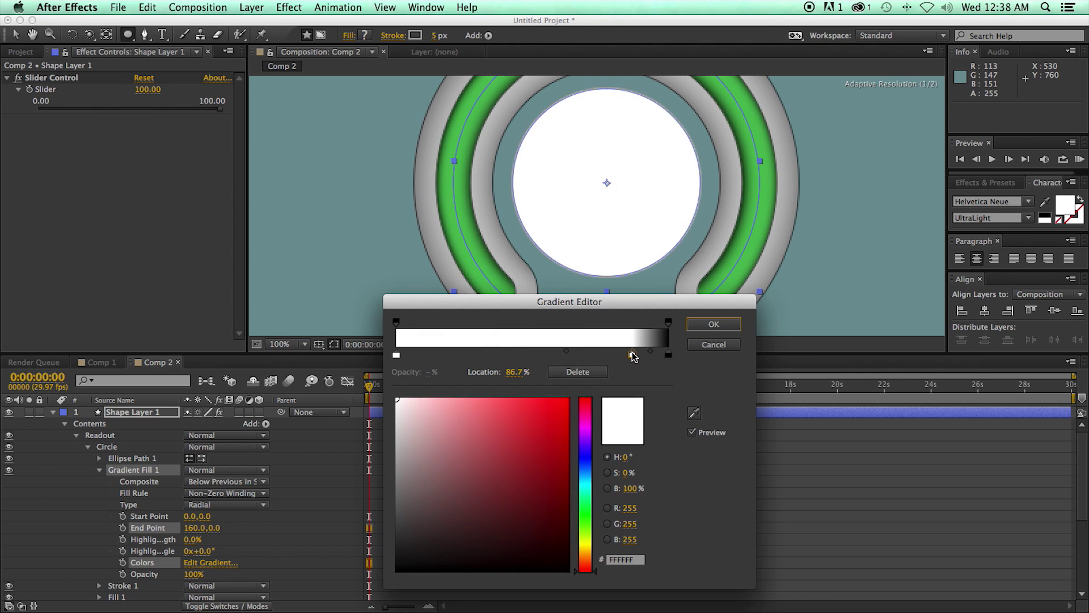
pyautogui.moveTo(650, 351)
pyautogui.mouseDown()
pyautogui.moveTo(634, 350)
pyautogui.moveTo(664, 359)
pyautogui.moveTo(623, 355)
pyautogui.moveTo(644, 357)
pyautogui.mouseUp()
pyautogui.click(650, 356)
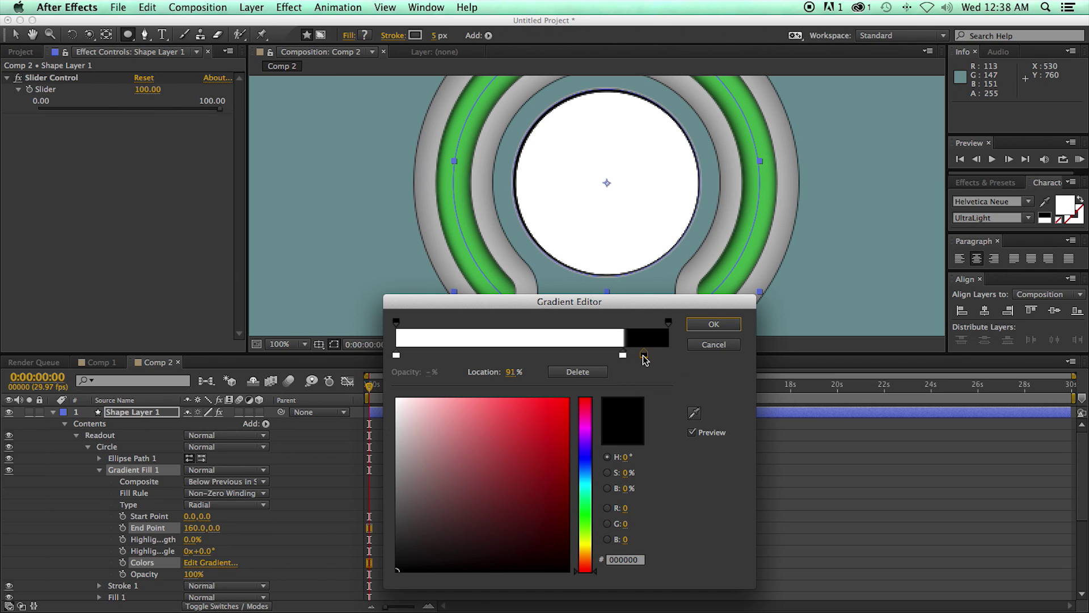
pyautogui.moveTo(413, 508)
pyautogui.mouseDown()
pyautogui.moveTo(403, 539)
pyautogui.moveTo(392, 486)
pyautogui.moveTo(392, 507)
pyautogui.mouseUp()
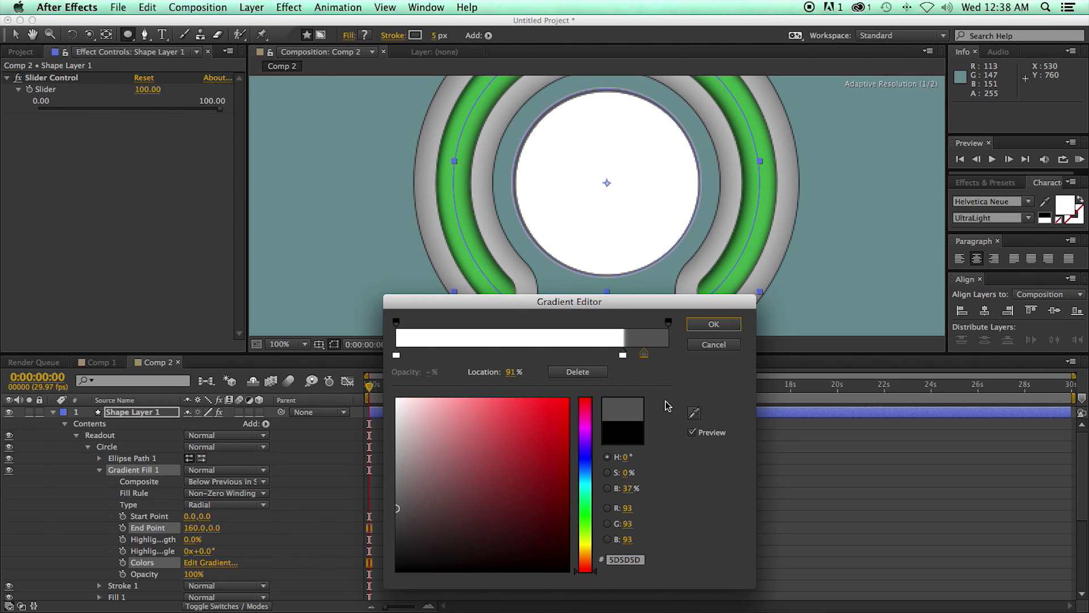
pyautogui.moveTo(625, 357); pyautogui.dragTo(626, 352)
pyautogui.click(619, 355)
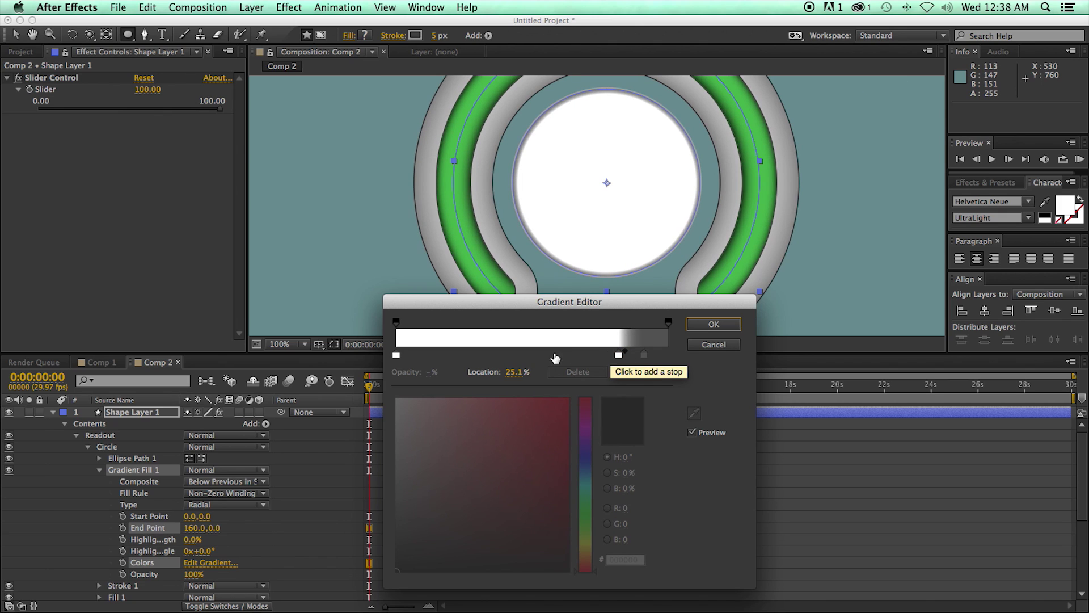
# Step: Move the gradient's inner stop outward to about 61%, color it light gray D2D2D2 and apply the gradient
pyautogui.moveTo(396, 357); pyautogui.dragTo(565, 361)
pyautogui.moveTo(407, 442); pyautogui.dragTo(389, 428)
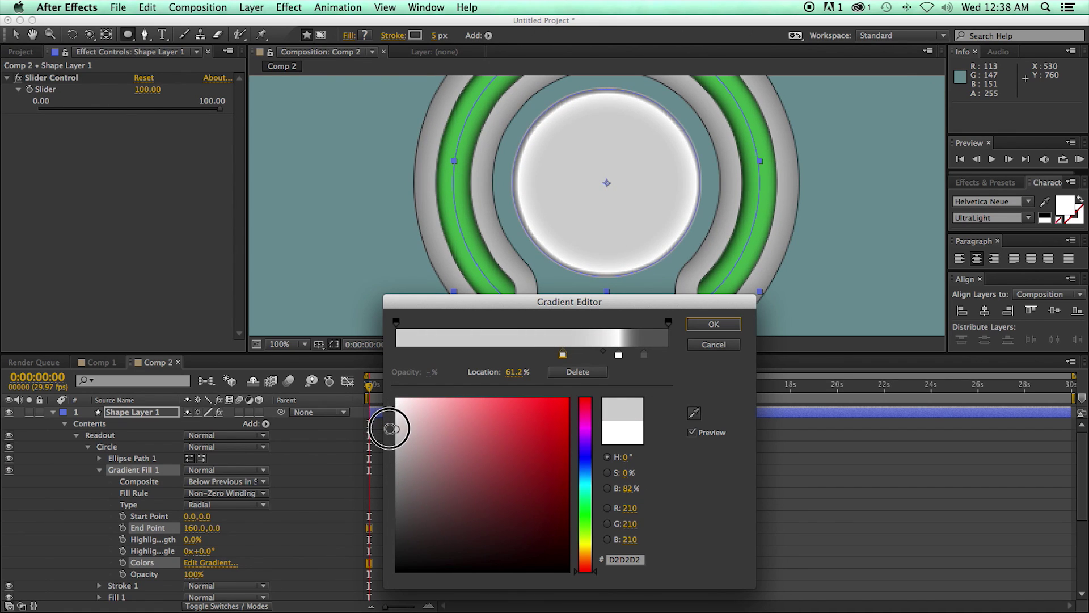
pyautogui.moveTo(563, 354); pyautogui.dragTo(605, 351)
pyautogui.click(566, 353)
pyautogui.click(709, 336)
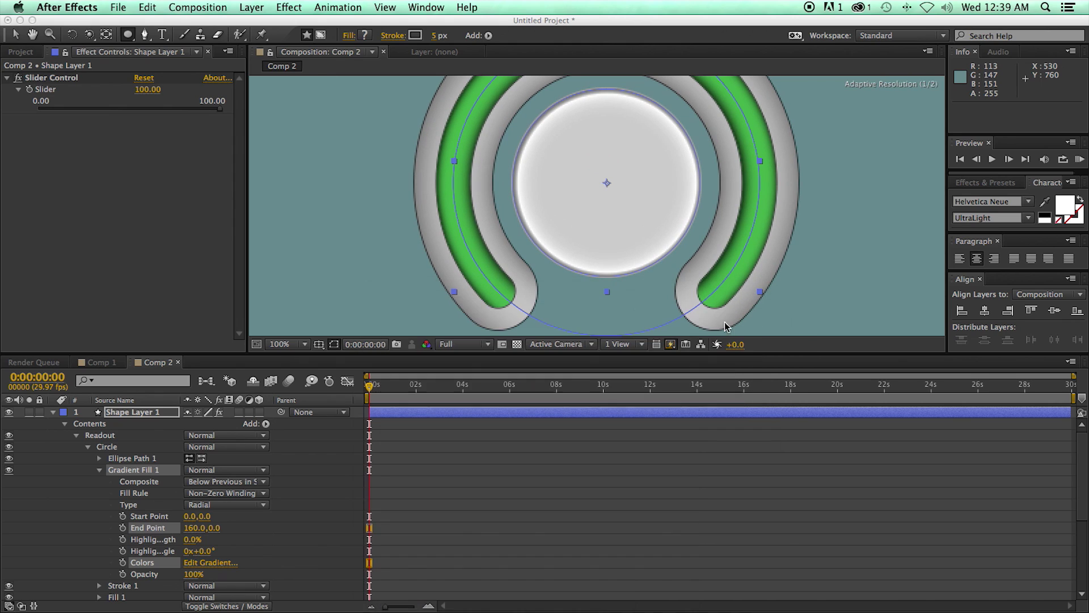
# Step: Draw a rectangle about 178 × 88 px across the middle of the circle and nest it at the top of the Readout group
pyautogui.press('v')
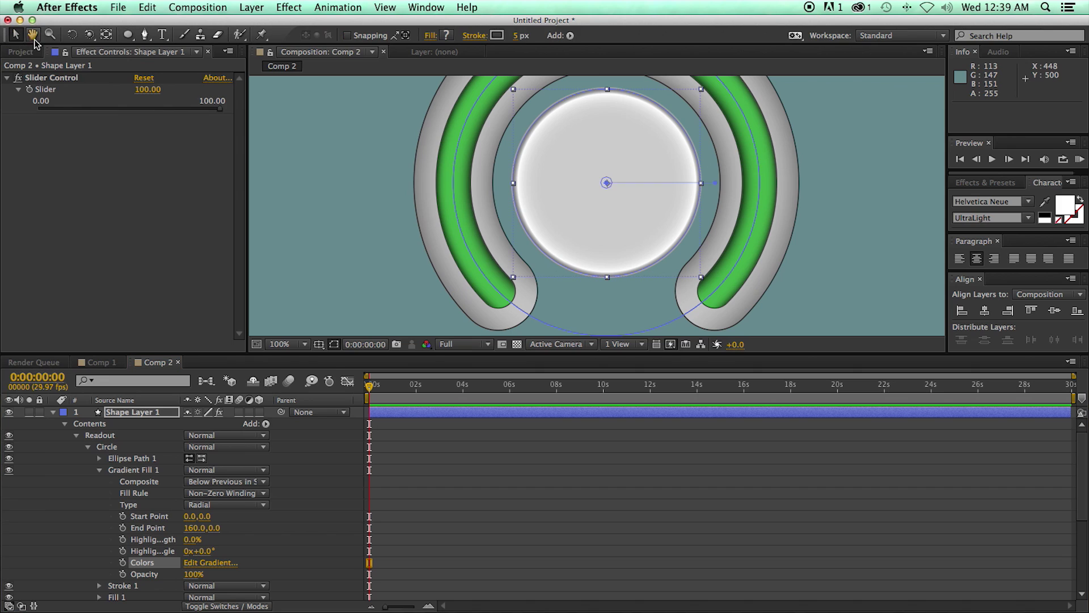
pyautogui.click(88, 446)
pyautogui.click(100, 435)
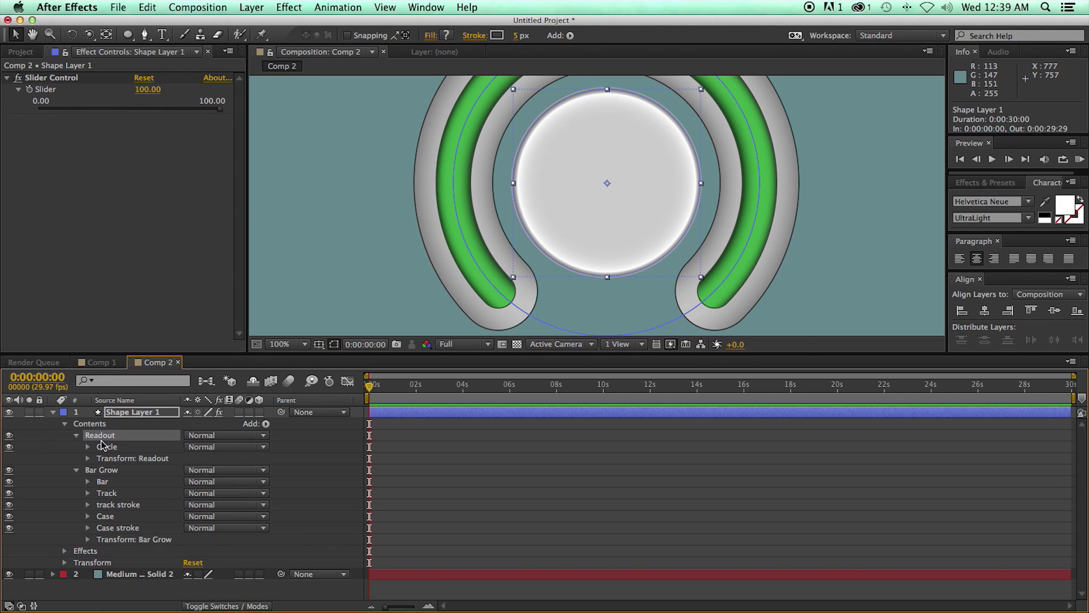
pyautogui.moveTo(128, 34); pyautogui.dragTo(152, 38)
pyautogui.moveTo(572, 166); pyautogui.dragTo(668, 216)
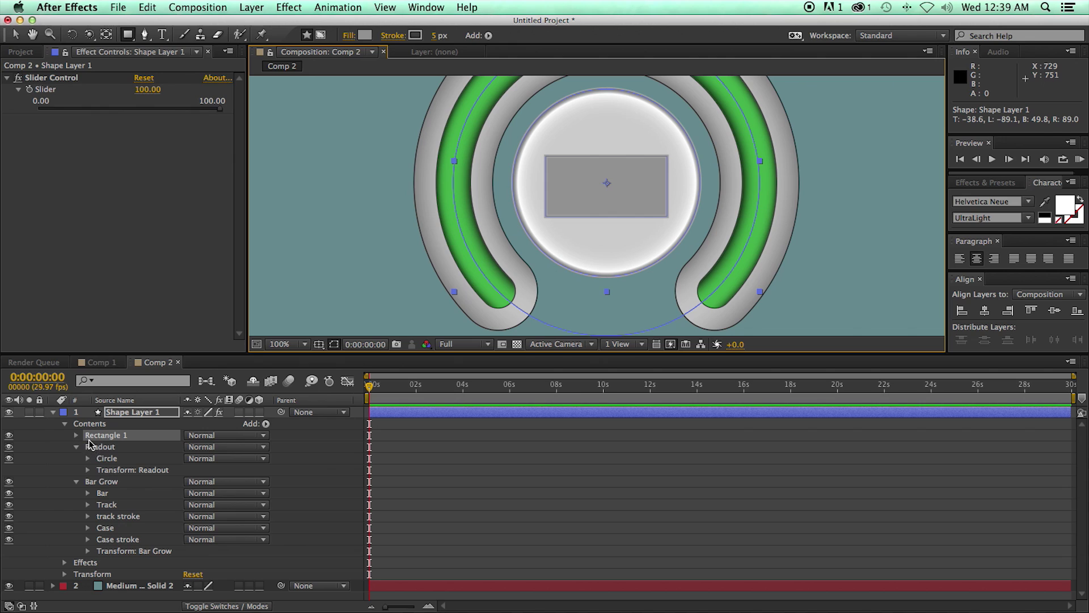
pyautogui.moveTo(106, 435); pyautogui.dragTo(103, 449)
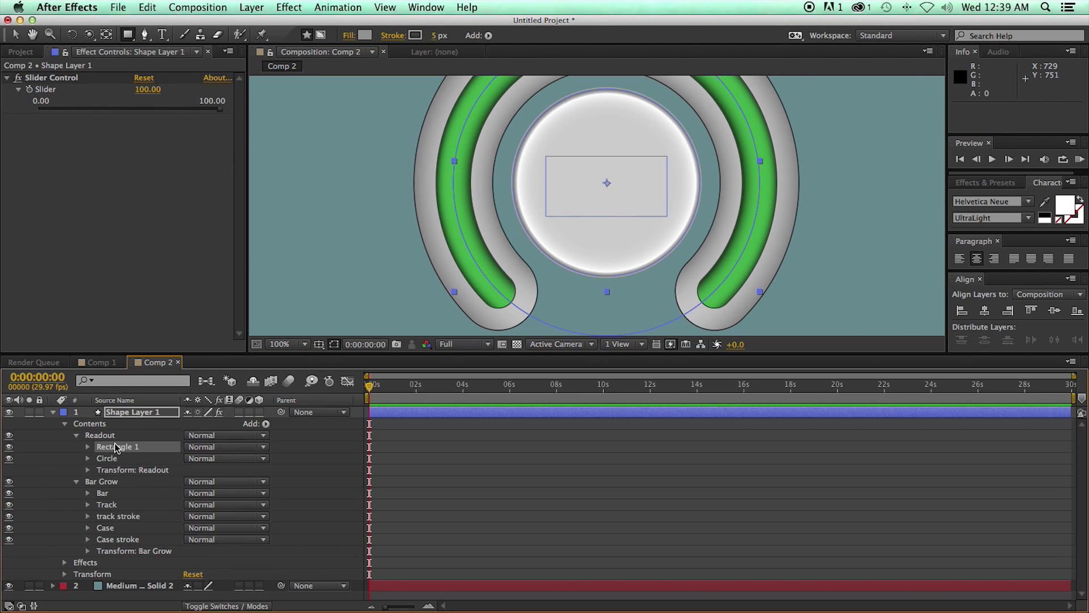
# Step: Change Rectangle 1's Fill 1 color to a dark gray-green, about RGB 96, 106, 90
pyautogui.click(88, 447)
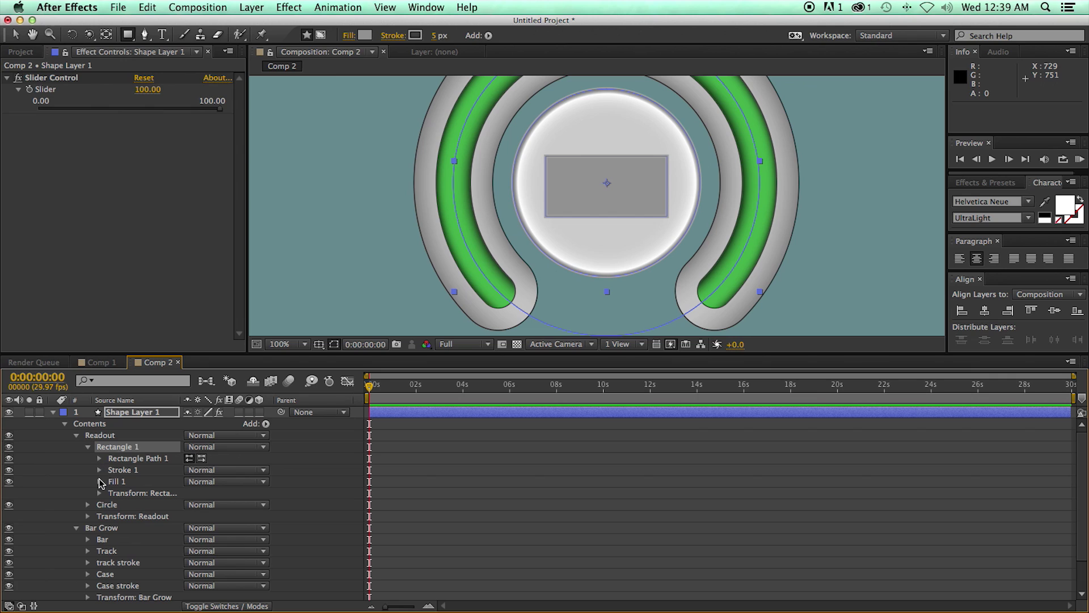
pyautogui.click(99, 481)
pyautogui.click(191, 516)
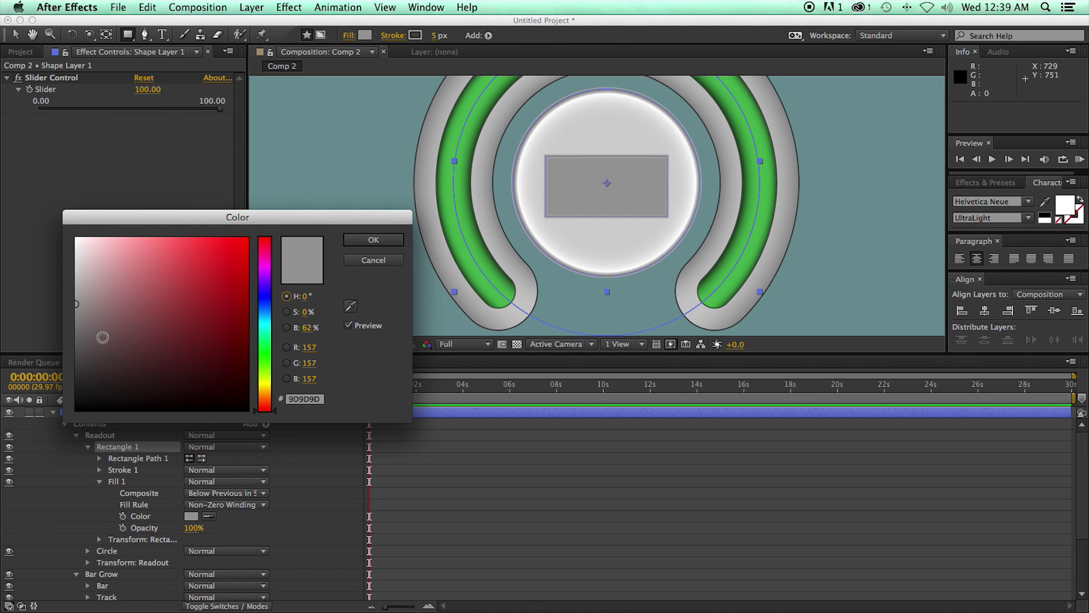
pyautogui.moveTo(102, 337)
pyautogui.mouseDown()
pyautogui.moveTo(74, 335)
pyautogui.moveTo(73, 355)
pyautogui.moveTo(110, 346)
pyautogui.moveTo(101, 339)
pyautogui.mouseUp()
pyautogui.click(266, 366)
pyautogui.click(389, 245)
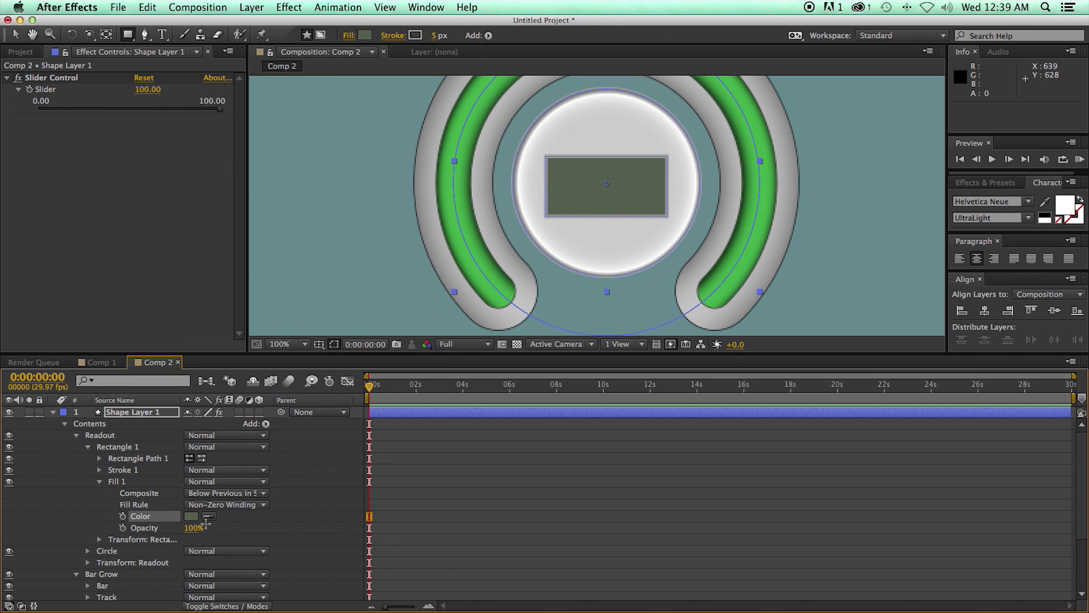
# Step: Center Rectangle 1 in the dial by setting its Position to 0, 0, and deselect the shape layer
pyautogui.click(99, 539)
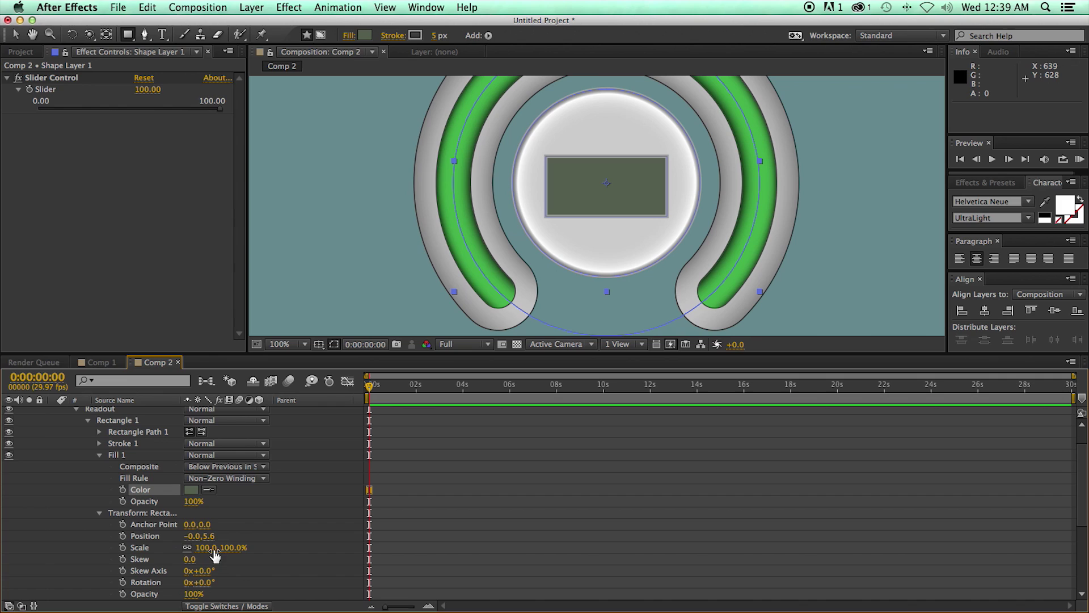
pyautogui.click(199, 535)
pyautogui.write('0')
pyautogui.press('Tab')
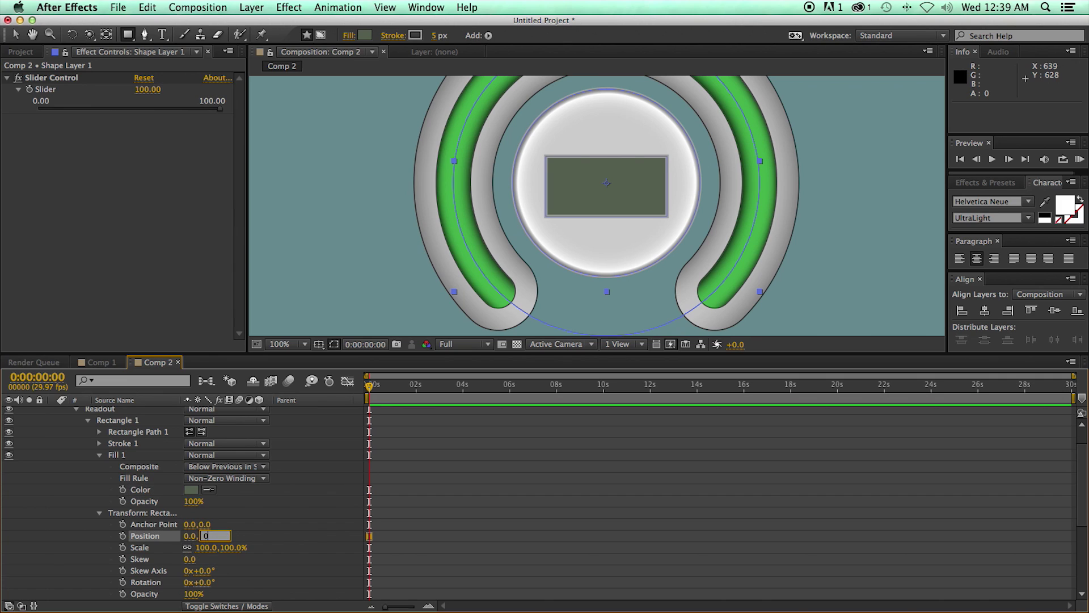
pyautogui.write('0')
pyautogui.press('Return')
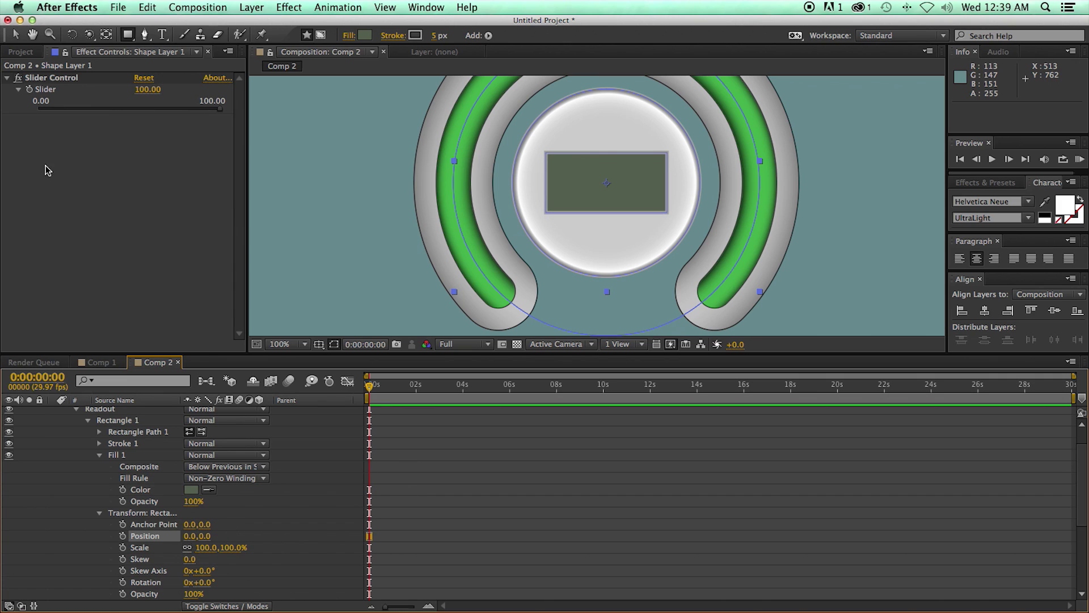
pyautogui.click(16, 35)
pyautogui.click(311, 162)
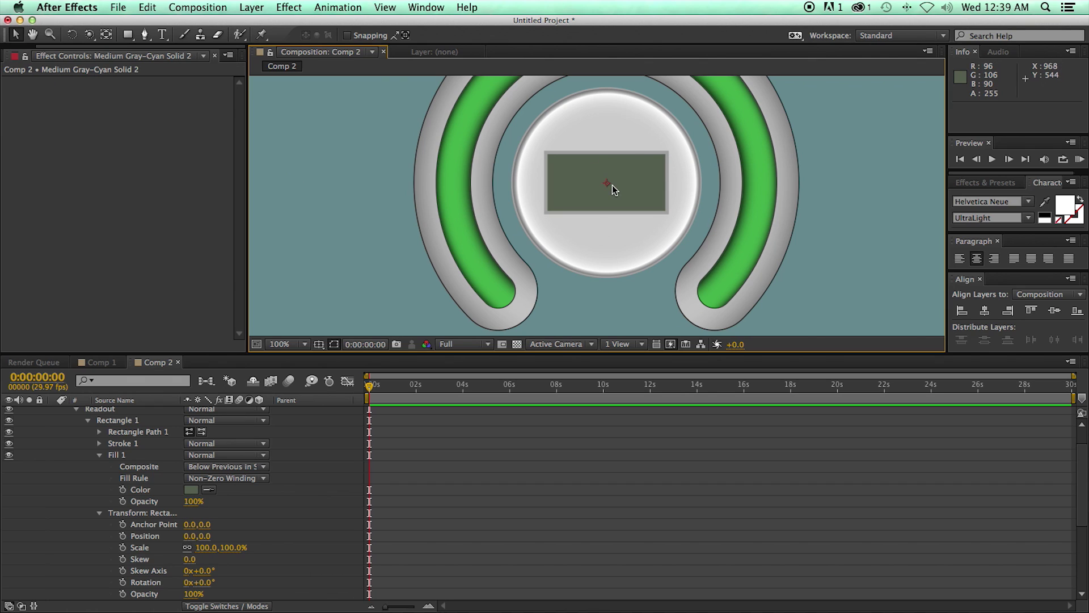
# Step: Look over the dial and collapse Rectangle 1's properties so Shape Layer 1's contents list only the nested groups
pyautogui.press(',')
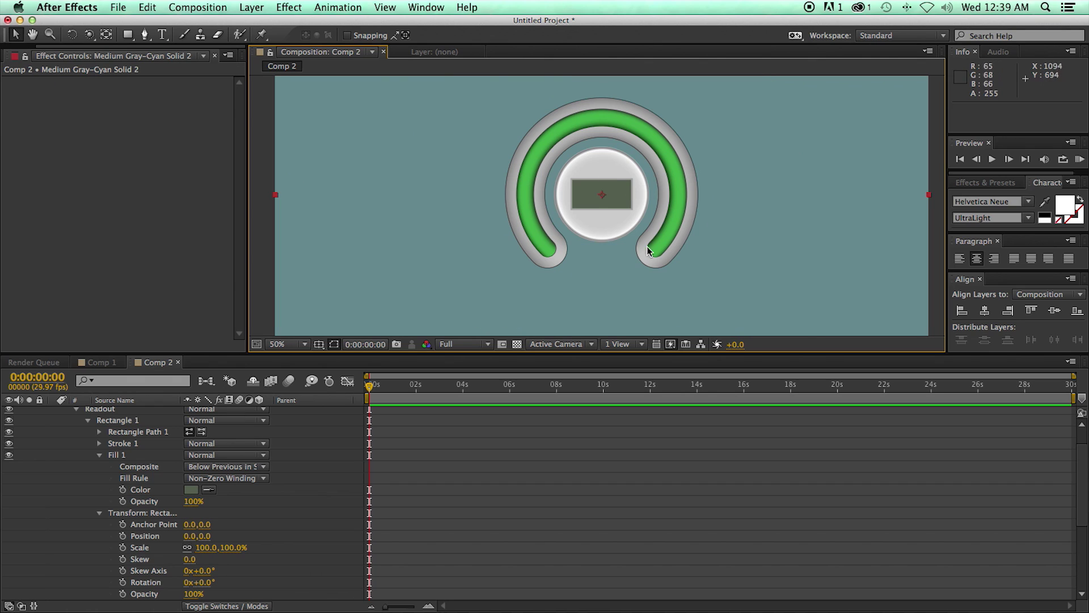
pyautogui.press('.')
pyautogui.press('.')
pyautogui.press(',')
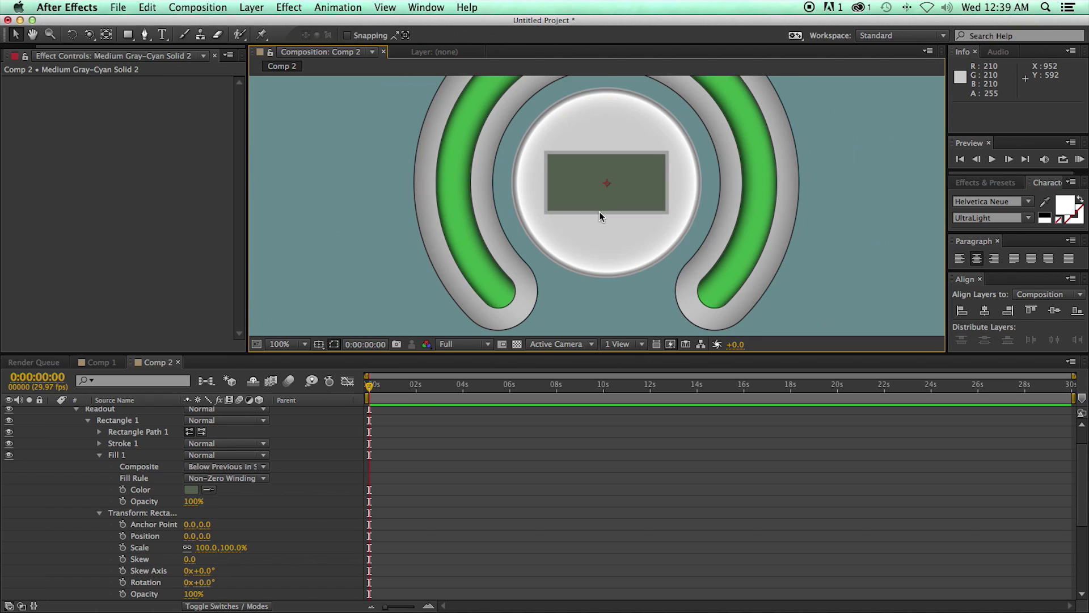
pyautogui.scroll(2, 62, 436)
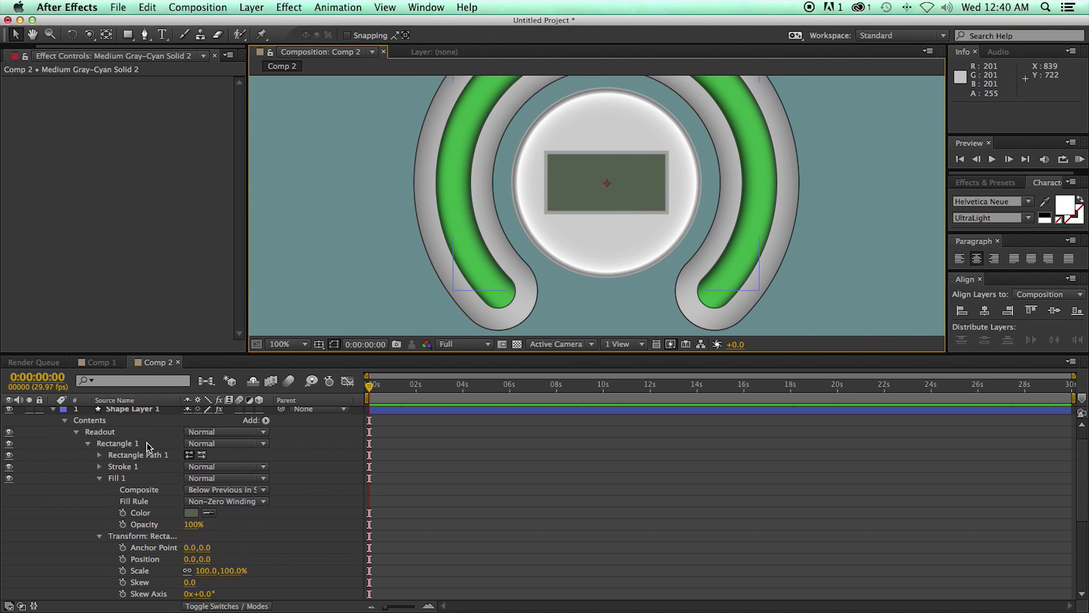
pyautogui.click(65, 424)
pyautogui.click(100, 415)
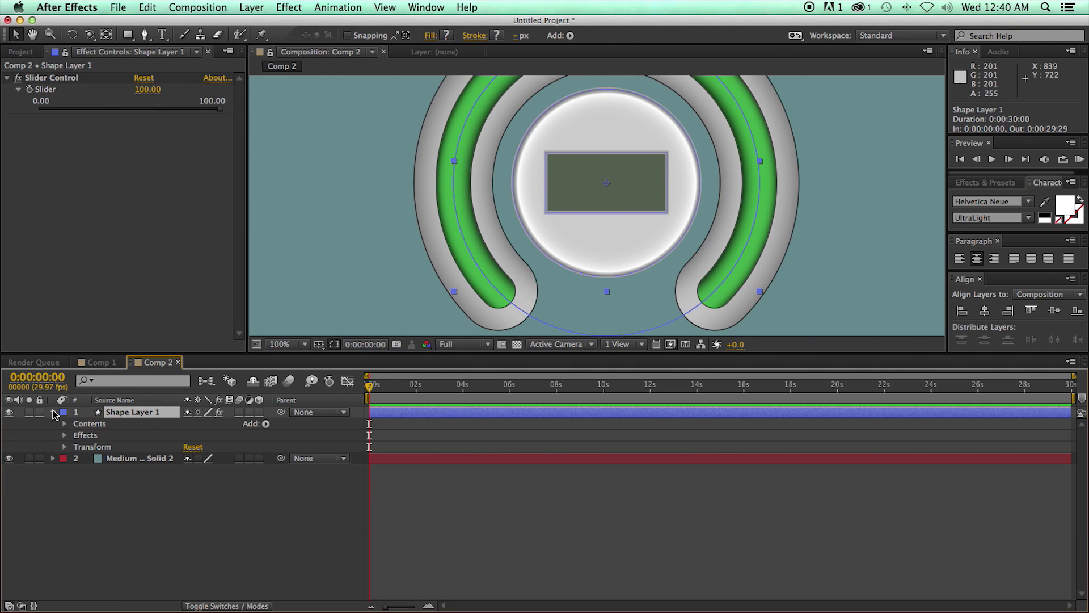
pyautogui.click(53, 413)
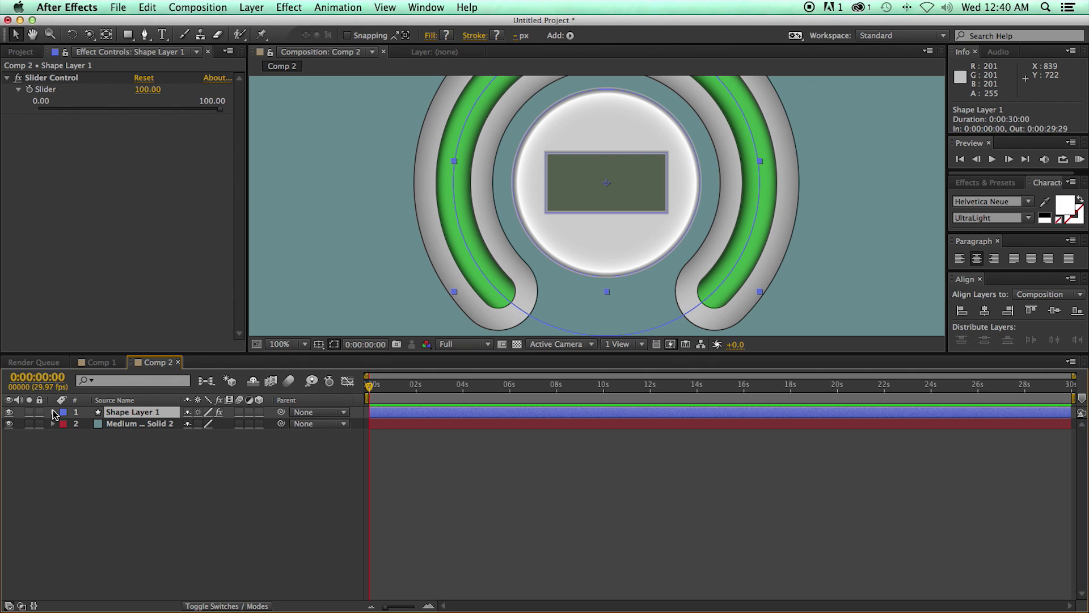
pyautogui.click(53, 413)
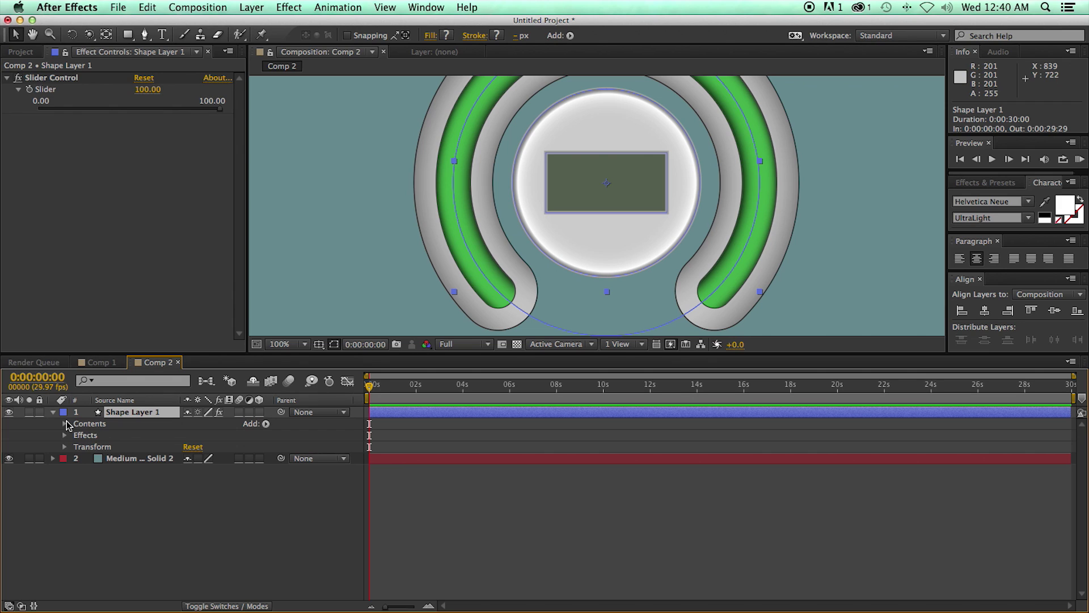
pyautogui.click(66, 423)
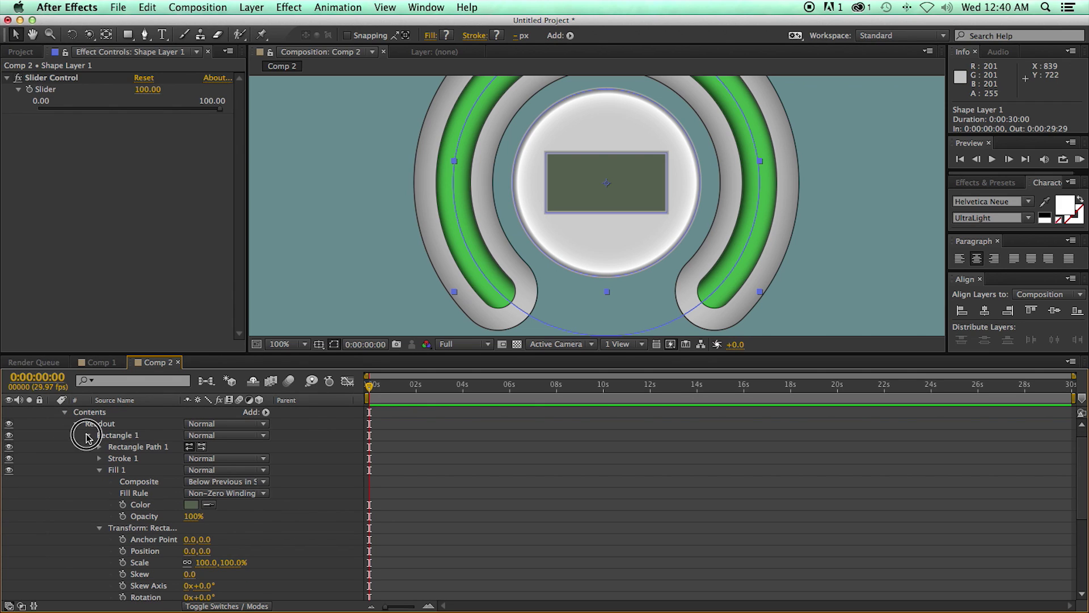
pyautogui.click(87, 435)
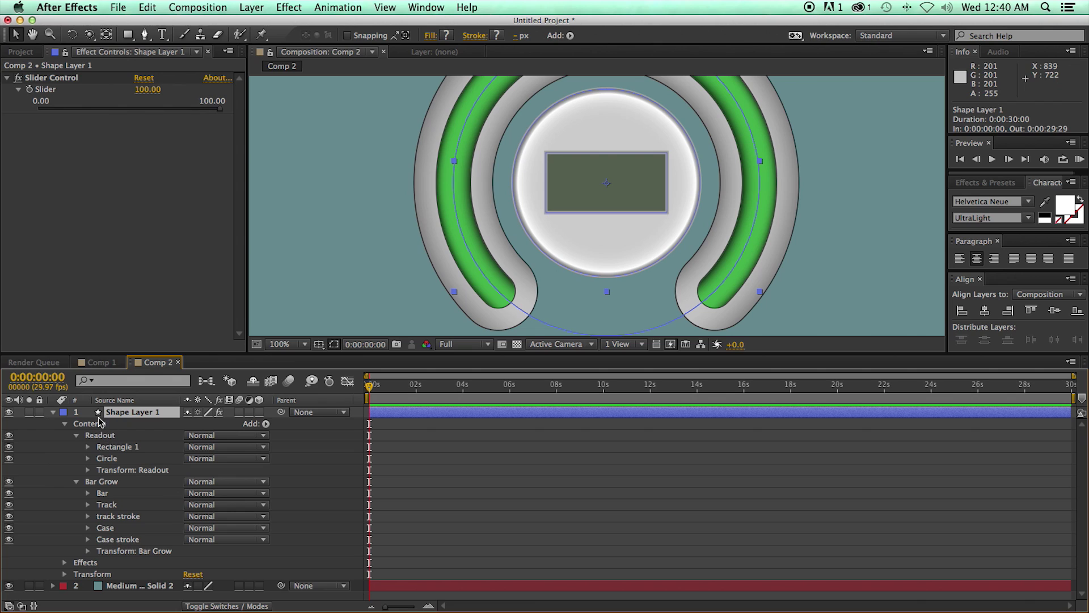
# Step: Check the grouping by selecting Bar Grow and Readout in turn and toggling each group's visibility off and on
pyautogui.click(101, 434)
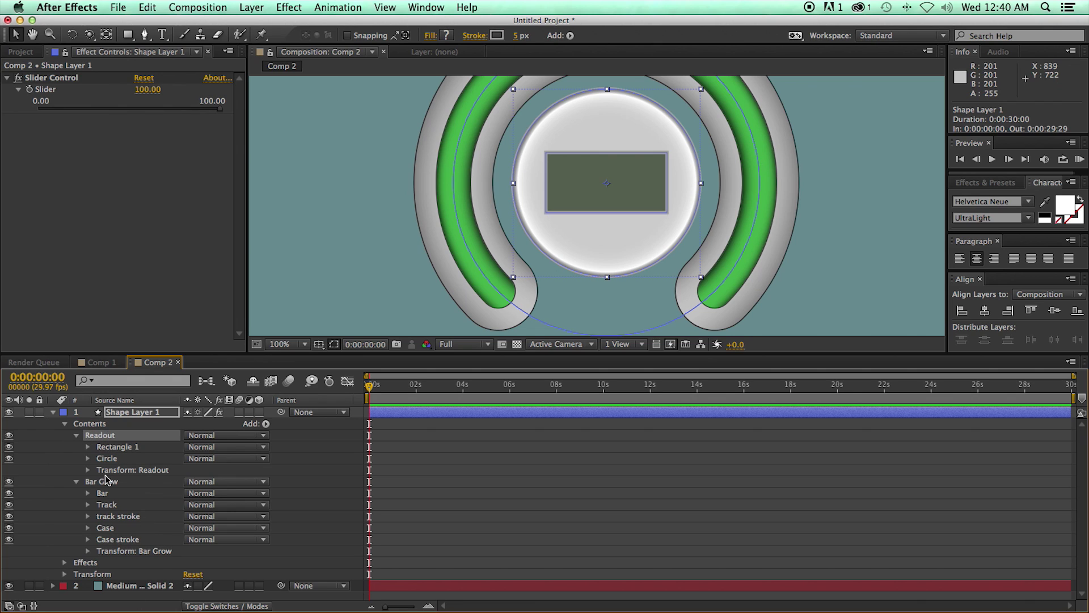
pyautogui.click(107, 481)
pyautogui.click(106, 440)
pyautogui.click(106, 493)
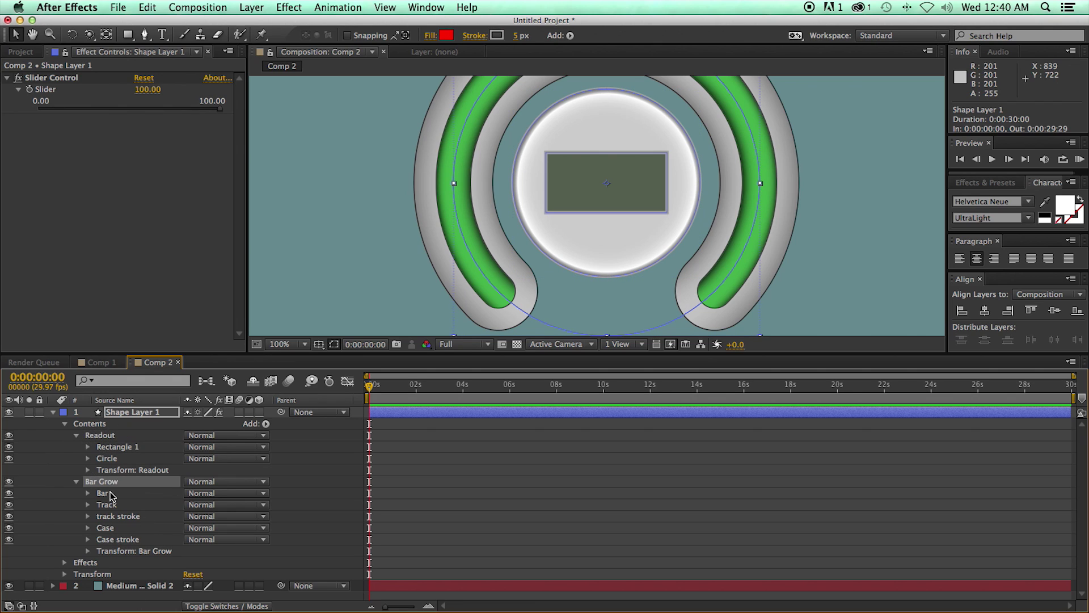
pyautogui.click(86, 482)
pyautogui.click(9, 481)
pyautogui.click(9, 481)
pyautogui.click(104, 435)
pyautogui.click(8, 435)
pyautogui.click(8, 435)
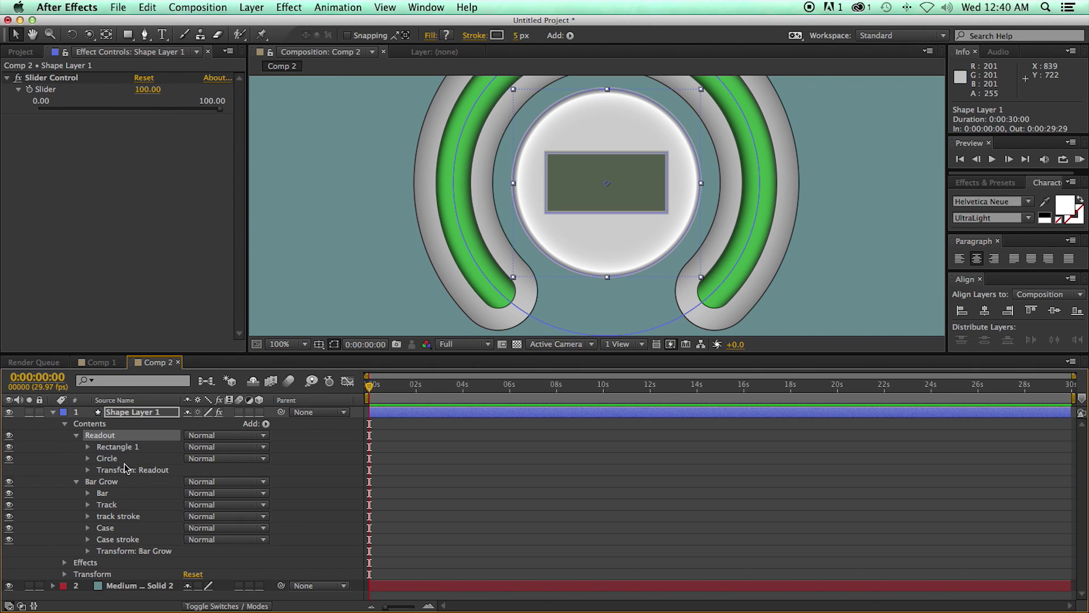
# Step: Try scaling and rotating the whole Readout group through its group transform, and undo each change
pyautogui.click(99, 470)
pyautogui.click(88, 470)
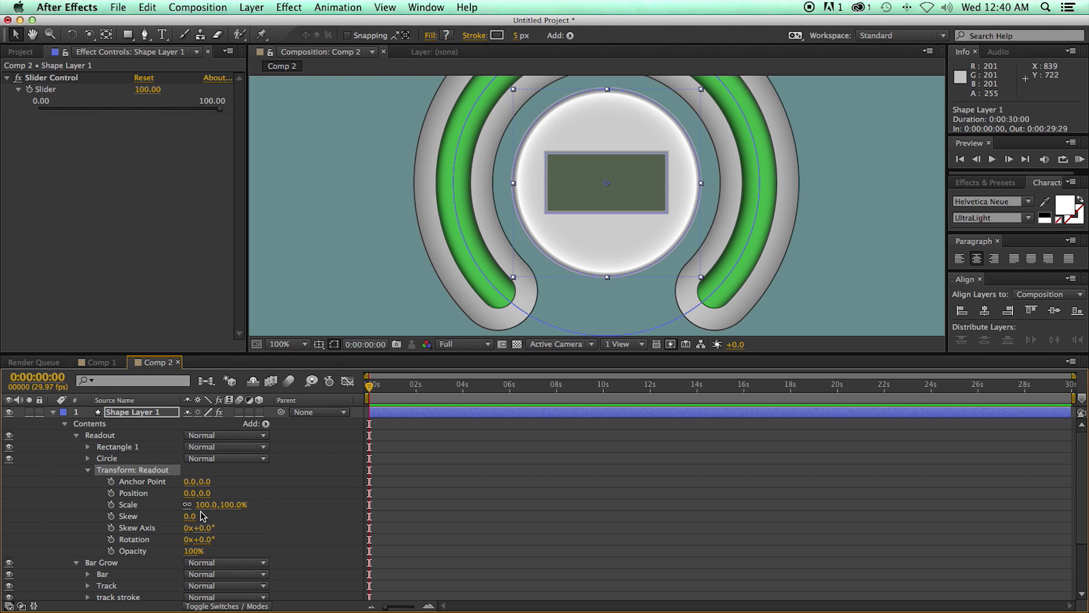
pyautogui.moveTo(204, 505); pyautogui.dragTo(226, 510)
pyautogui.press('super+z')
pyautogui.press('super+z')
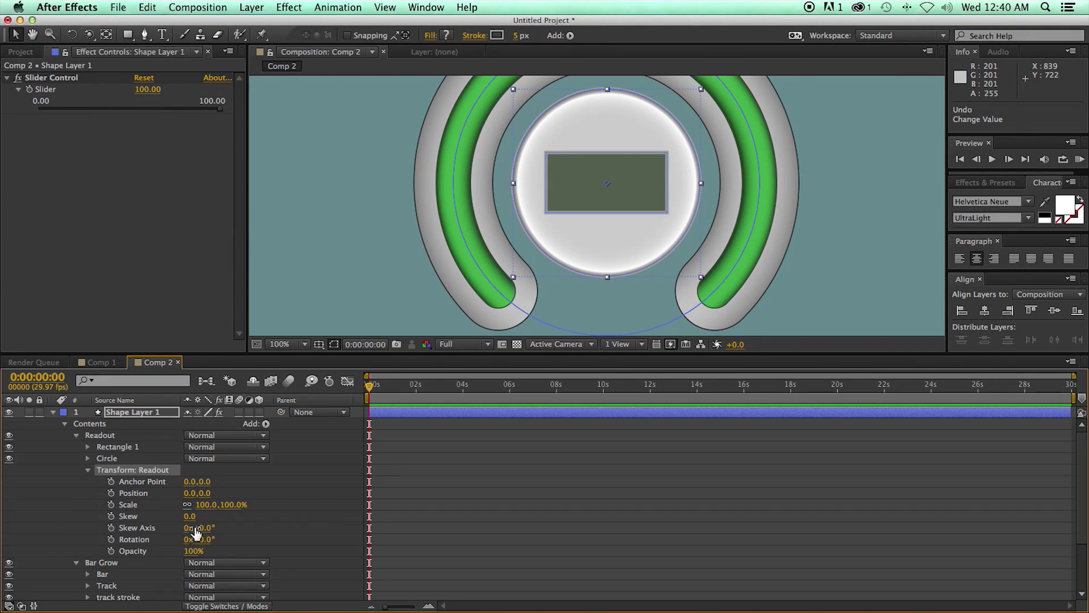
pyautogui.moveTo(207, 543); pyautogui.dragTo(318, 605)
pyautogui.press('super+z')
pyautogui.click(87, 471)
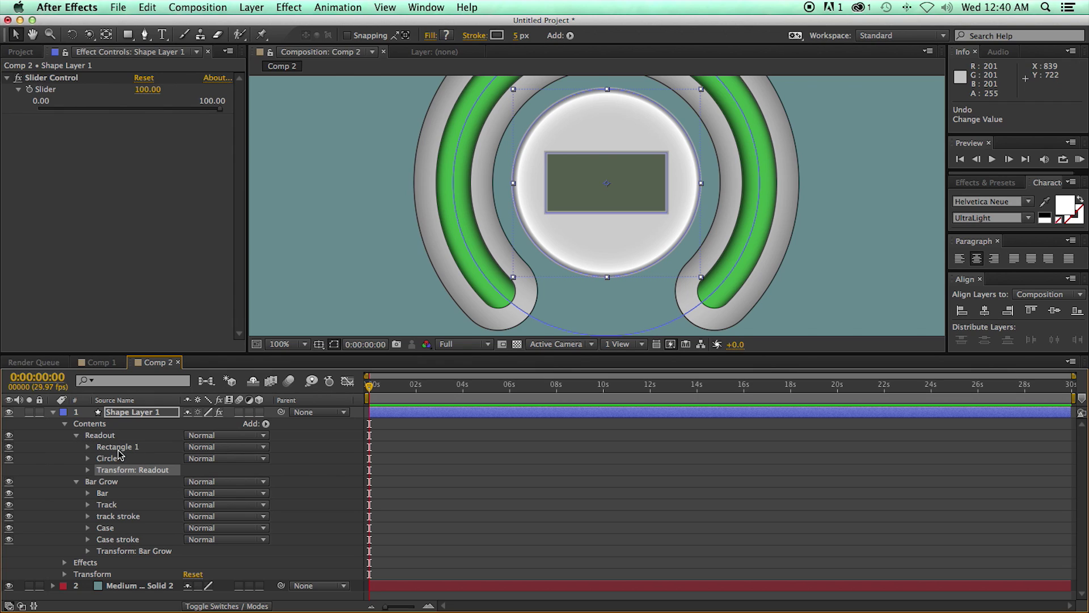
# Step: Collapse Shape Layer 1's contents and add a point text layer reading 100 over the readout rectangle
pyautogui.click(63, 423)
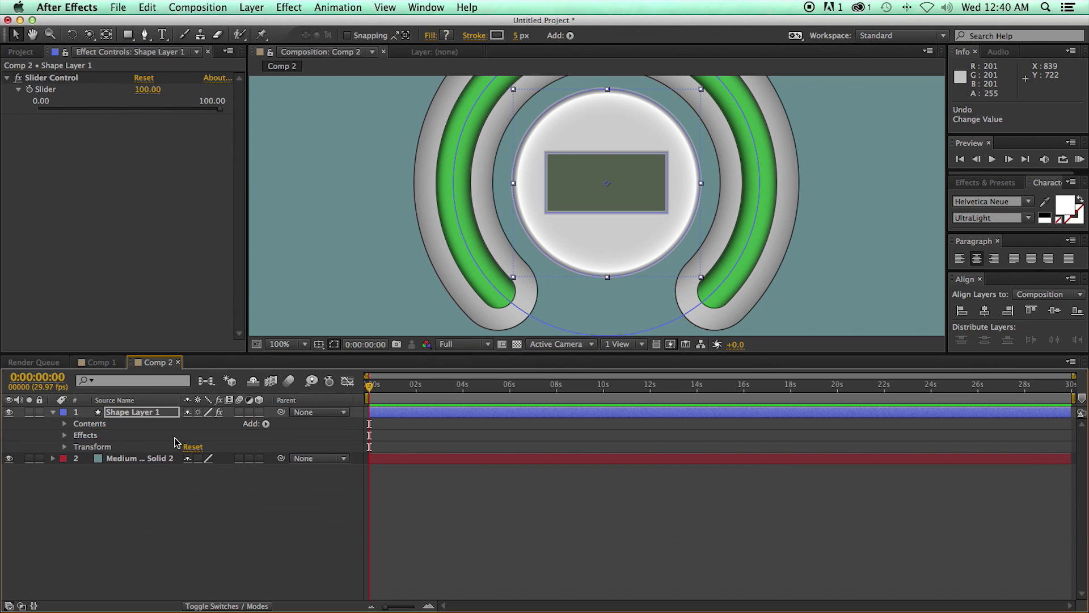
pyautogui.click(429, 413)
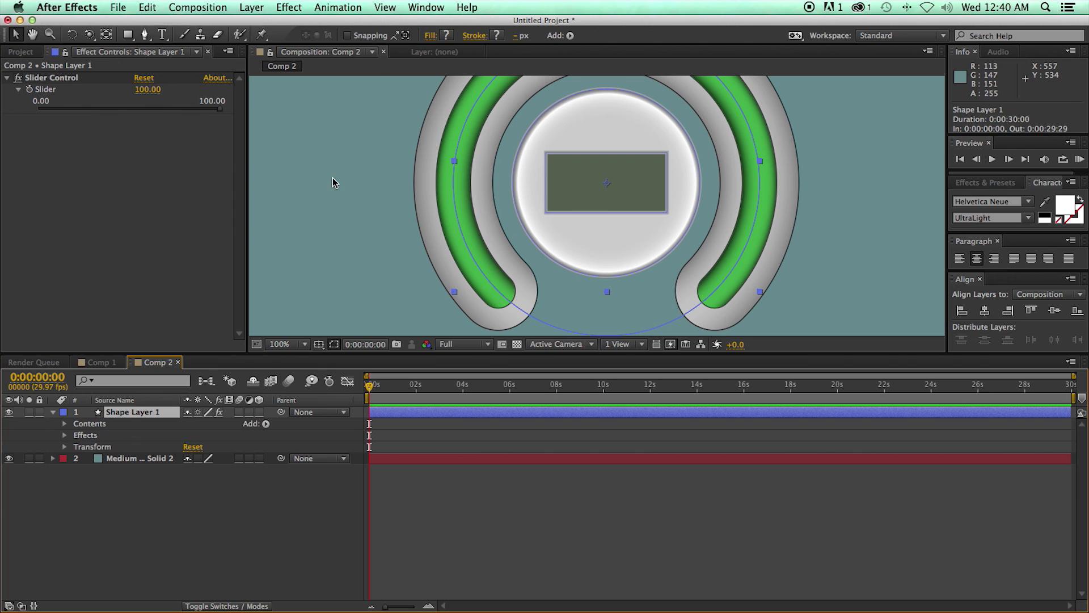
pyautogui.click(161, 36)
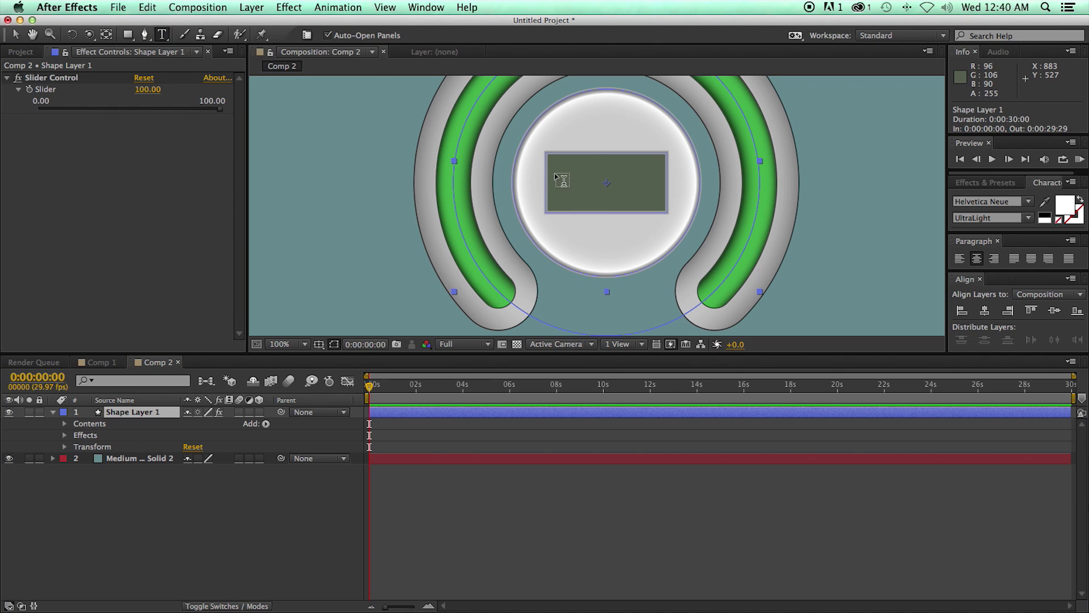
pyautogui.click(574, 183)
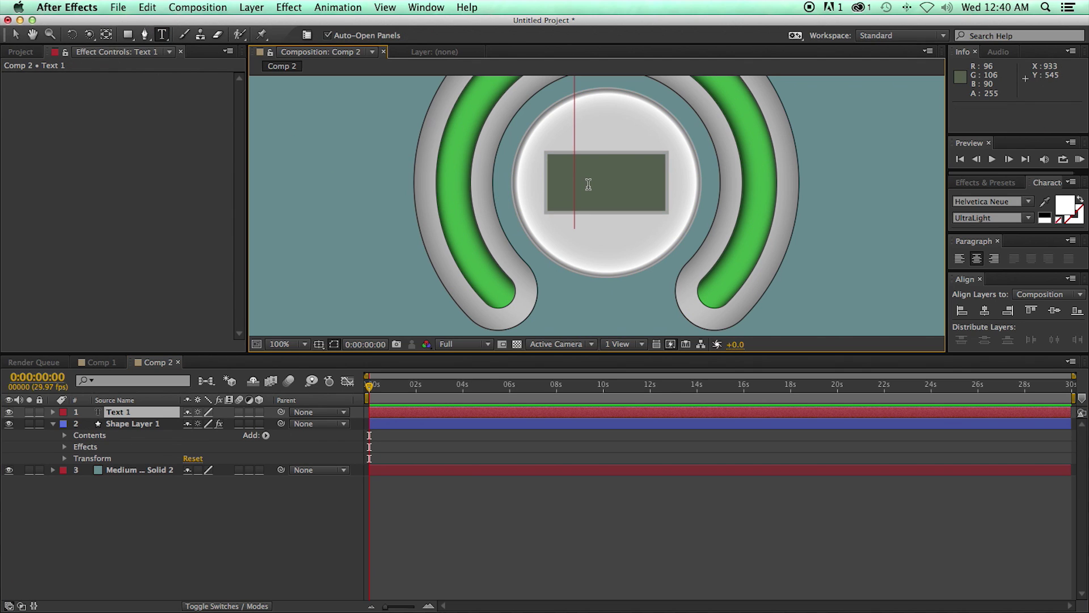
pyautogui.write('100')
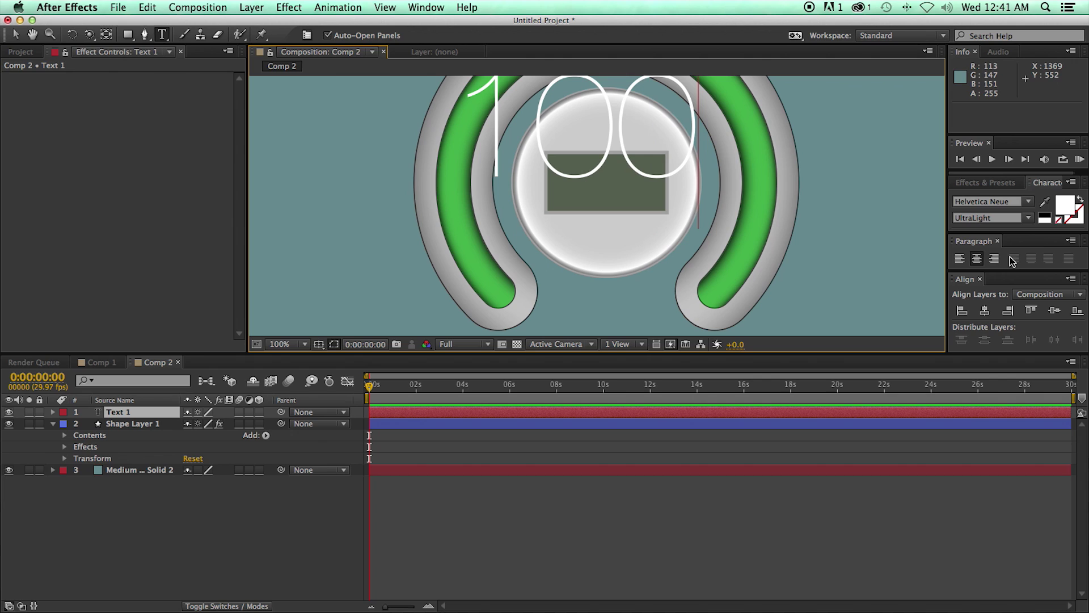
# Step: Set the 100 text's font size to 62 px and center the layer horizontally and vertically in the composition
pyautogui.moveTo(999, 234); pyautogui.dragTo(997, 253)
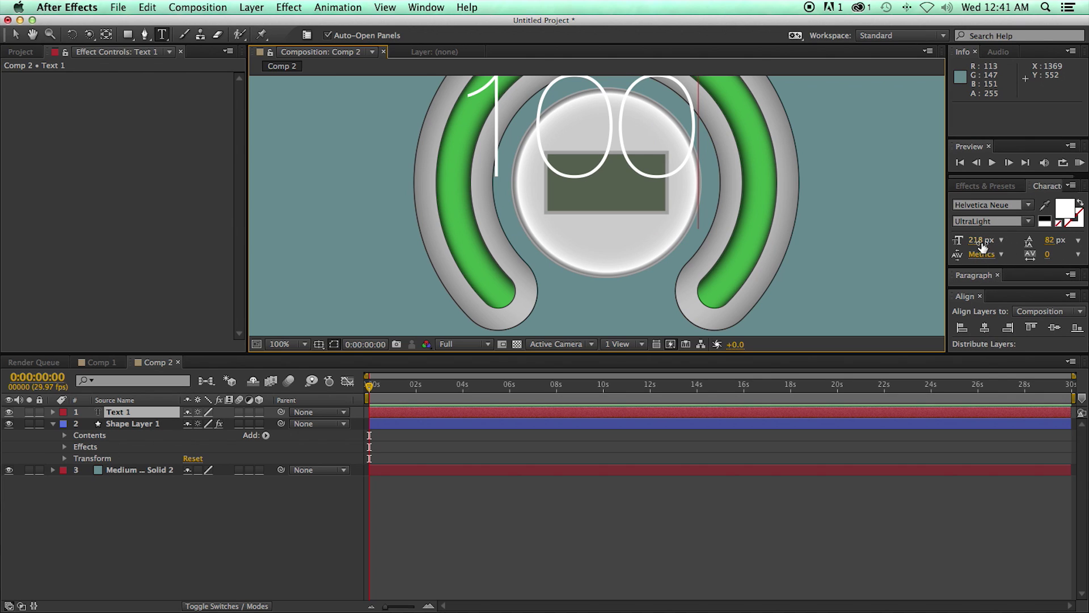
pyautogui.click(958, 243)
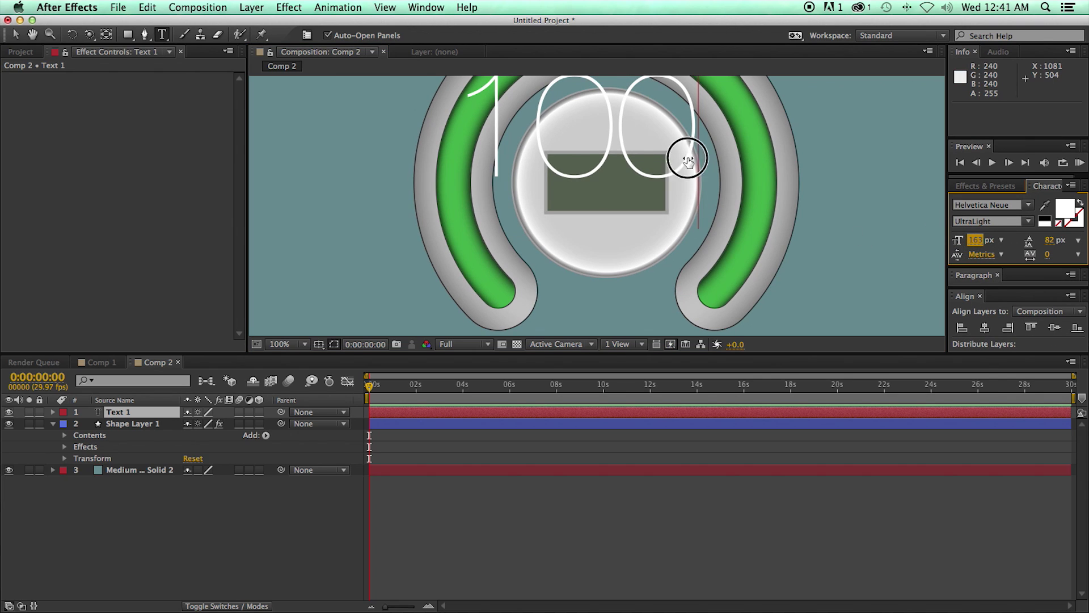
pyautogui.doubleClick(683, 153)
pyautogui.moveTo(973, 240); pyautogui.dragTo(877, 246)
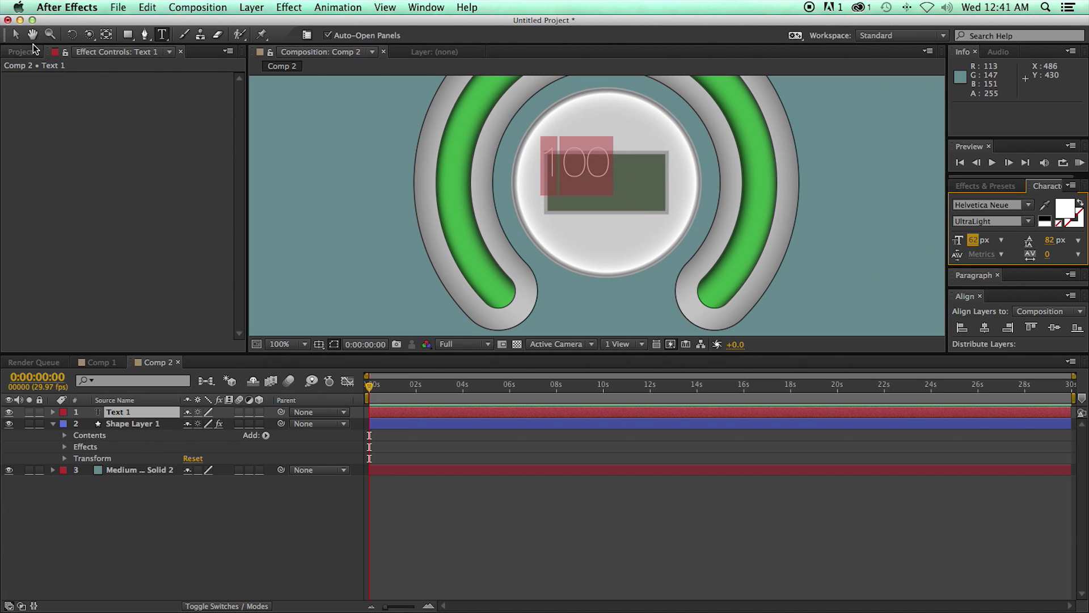
pyautogui.click(985, 328)
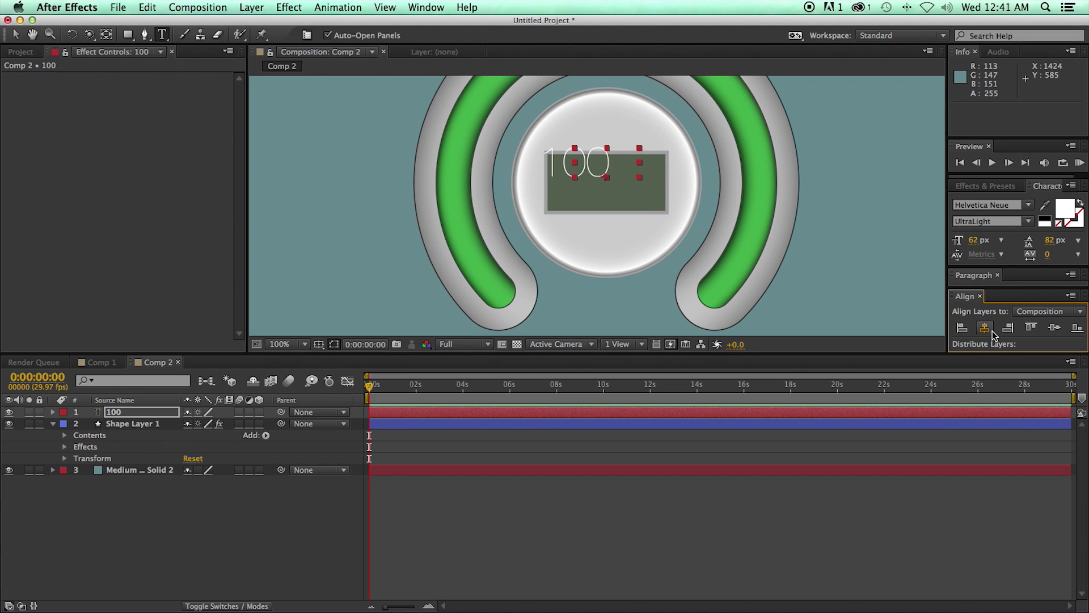
pyautogui.click(1054, 328)
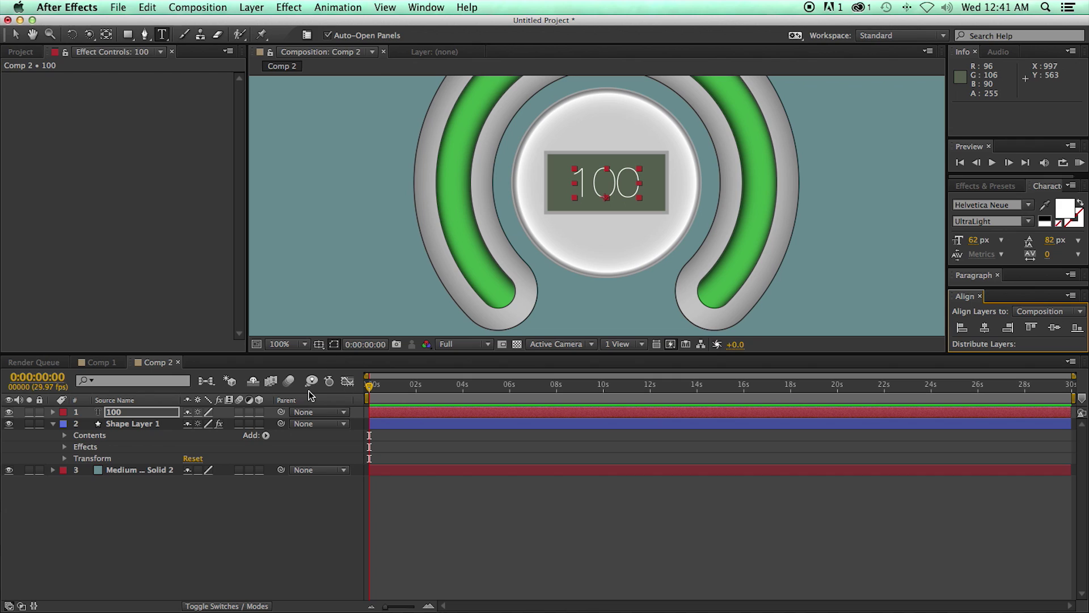
# Step: Link the 100 layer's Source Text by expression to Shape Layer 1's Slider Control slider, and test the link by moving the slider
pyautogui.click(125, 426)
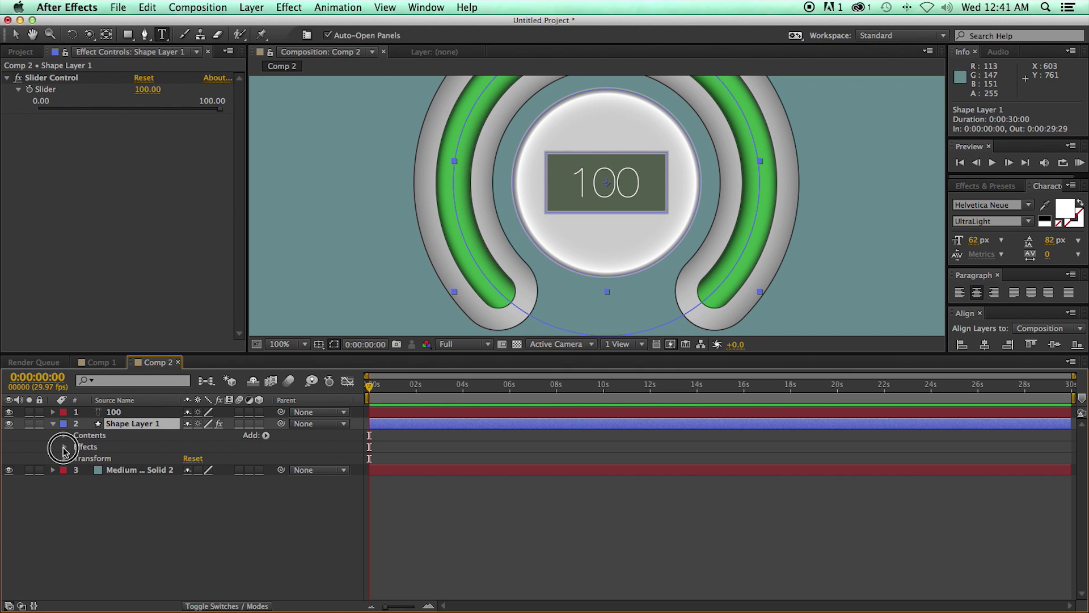
pyautogui.click(66, 447)
pyautogui.click(76, 458)
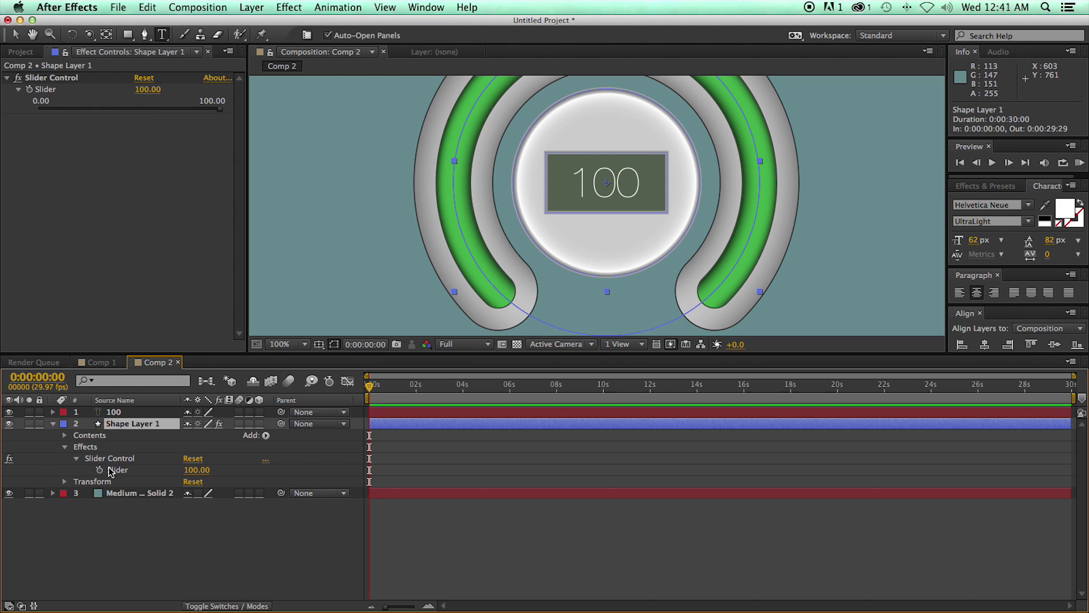
pyautogui.click(122, 413)
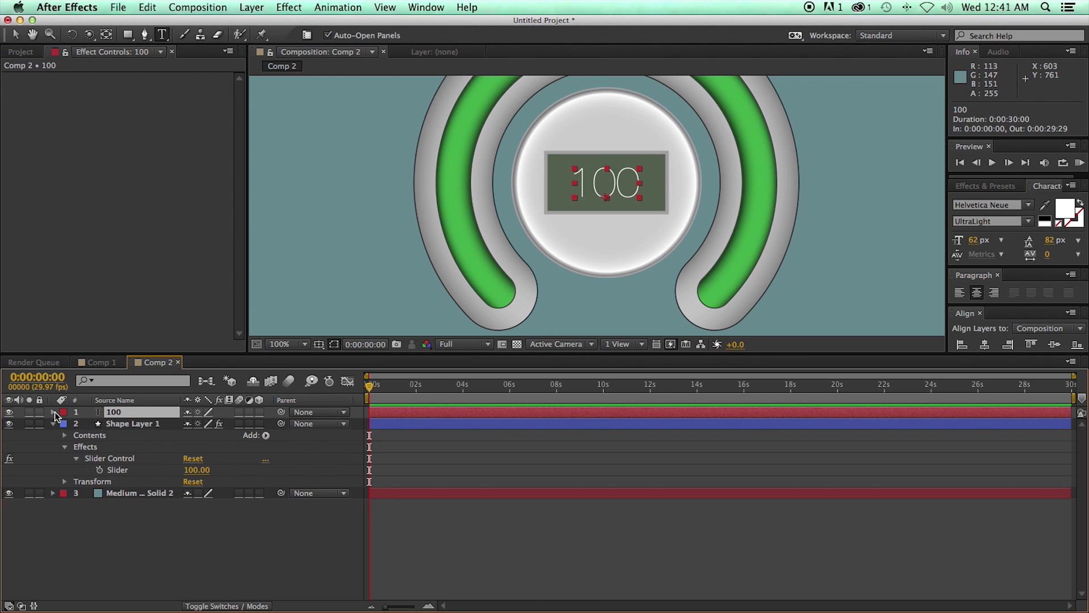
pyautogui.click(53, 412)
pyautogui.click(66, 424)
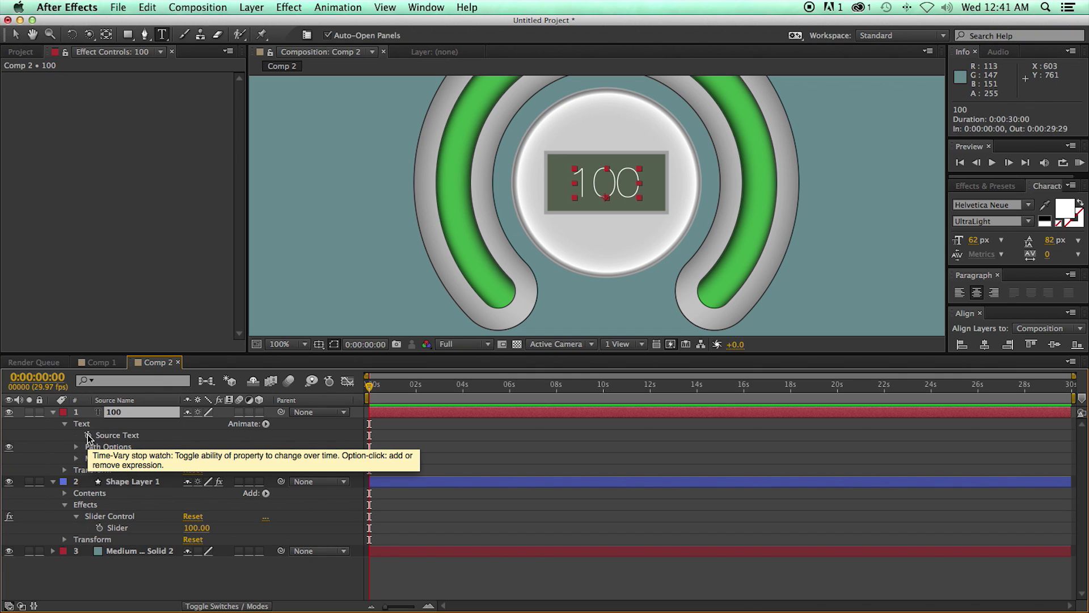
pyautogui.keyDown('alt'); pyautogui.click(88, 435); pyautogui.keyUp('alt')
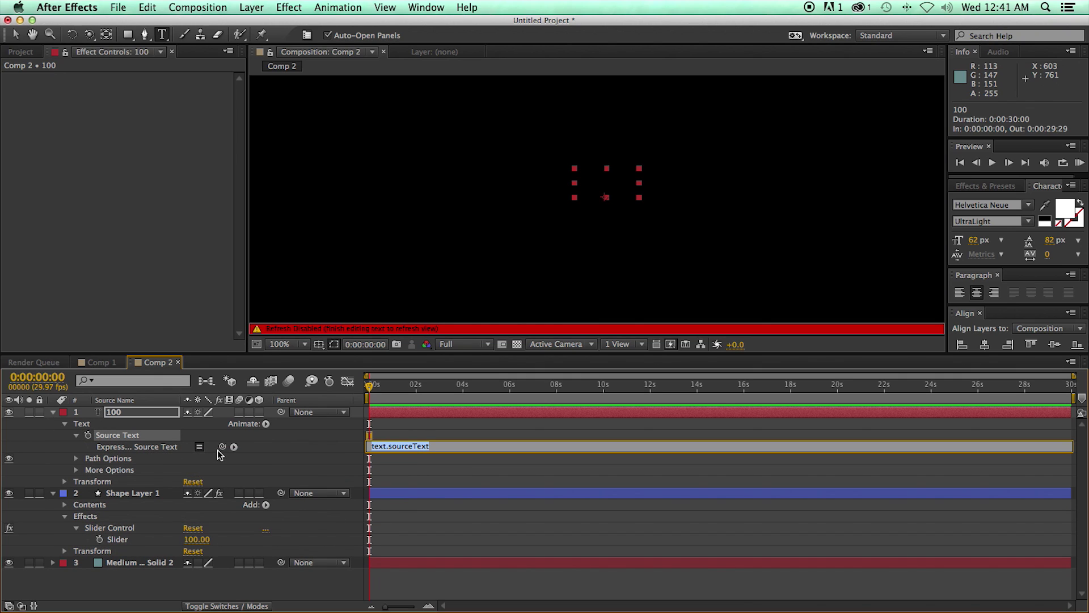
pyautogui.moveTo(222, 446); pyautogui.dragTo(117, 539)
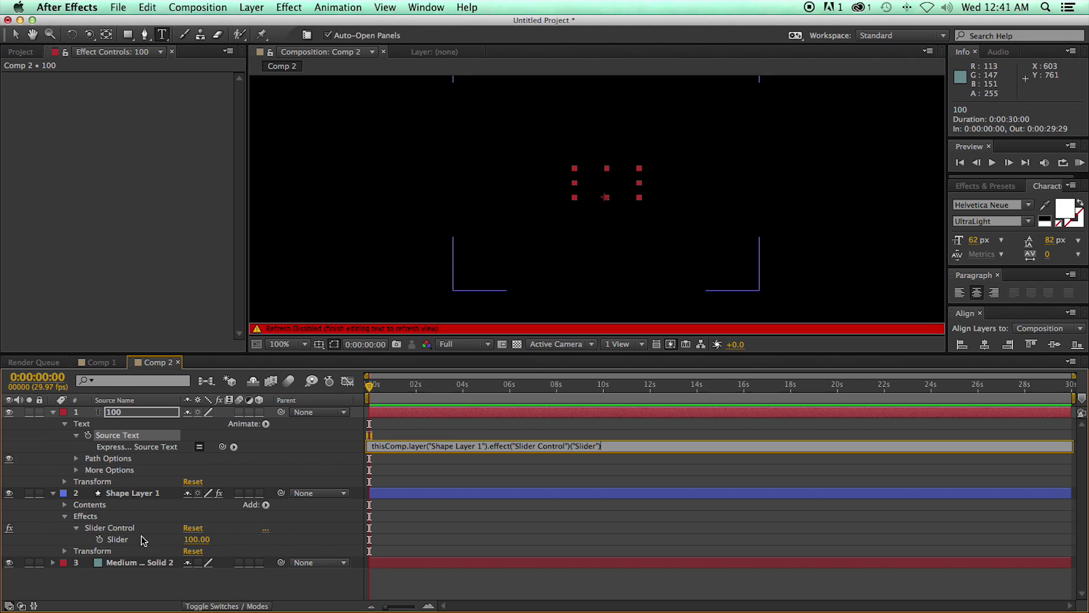
pyautogui.click(406, 583)
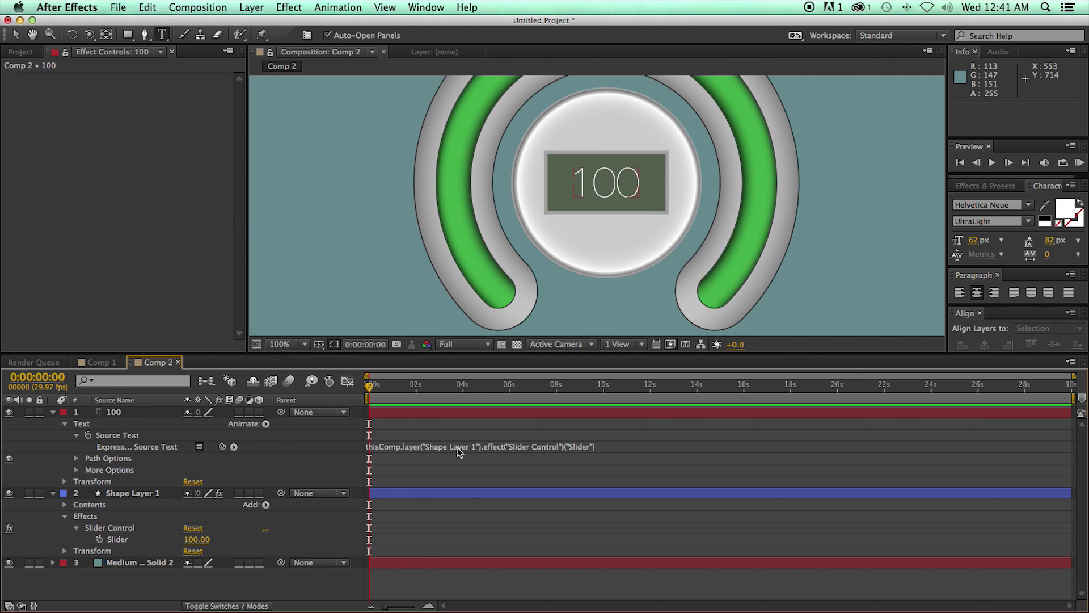
pyautogui.click(426, 492)
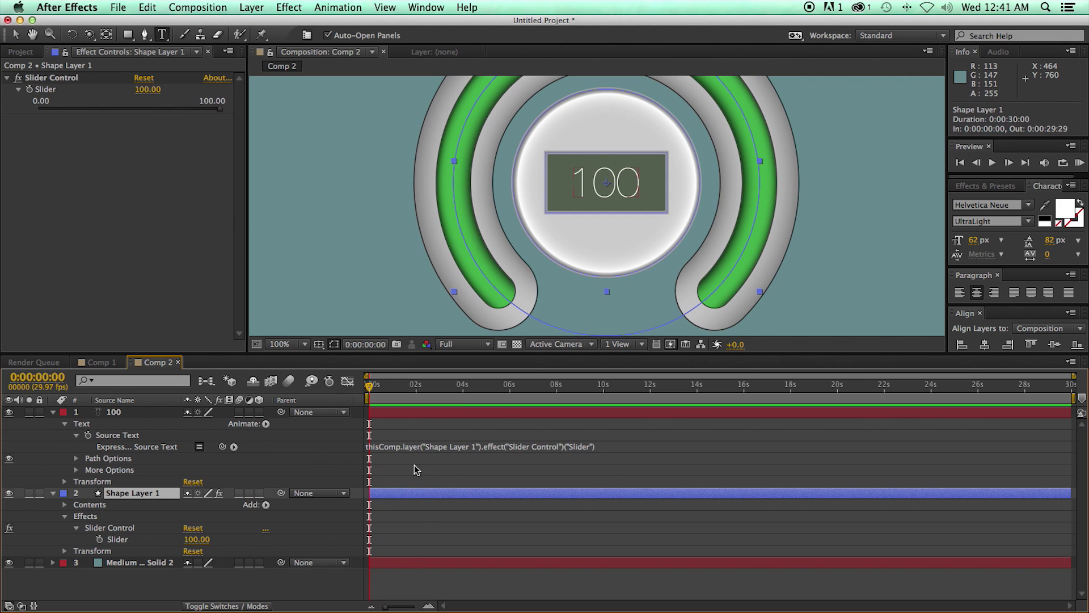
pyautogui.moveTo(219, 110)
pyautogui.mouseDown()
pyautogui.moveTo(115, 110)
pyautogui.moveTo(231, 109)
pyautogui.mouseUp()
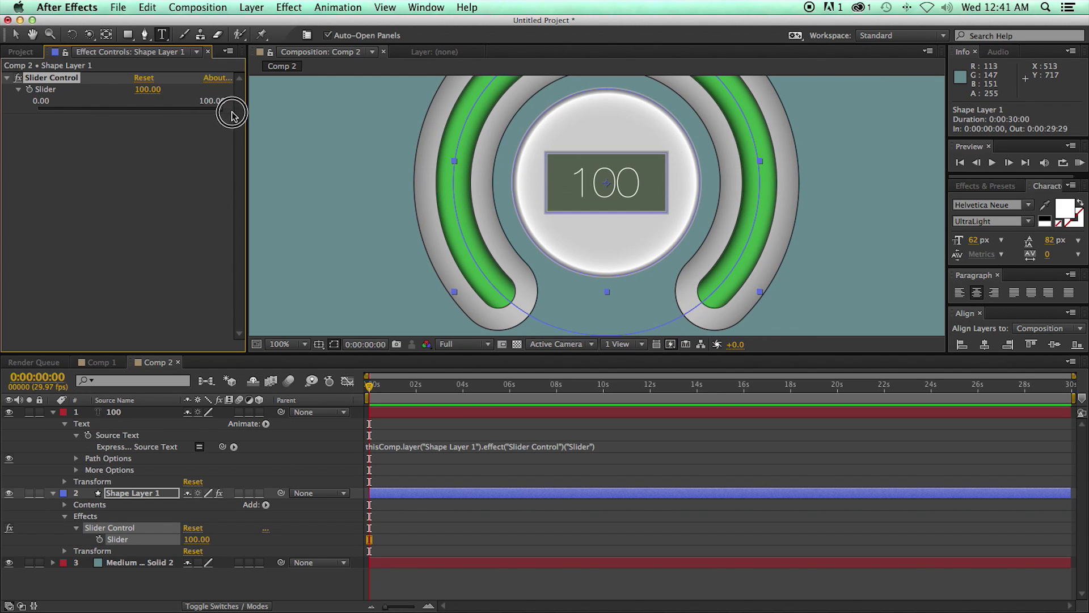
# Step: Wrap the Source Text expression in Math.floor( ) so the readout shows whole numbers only
pyautogui.click(622, 452)
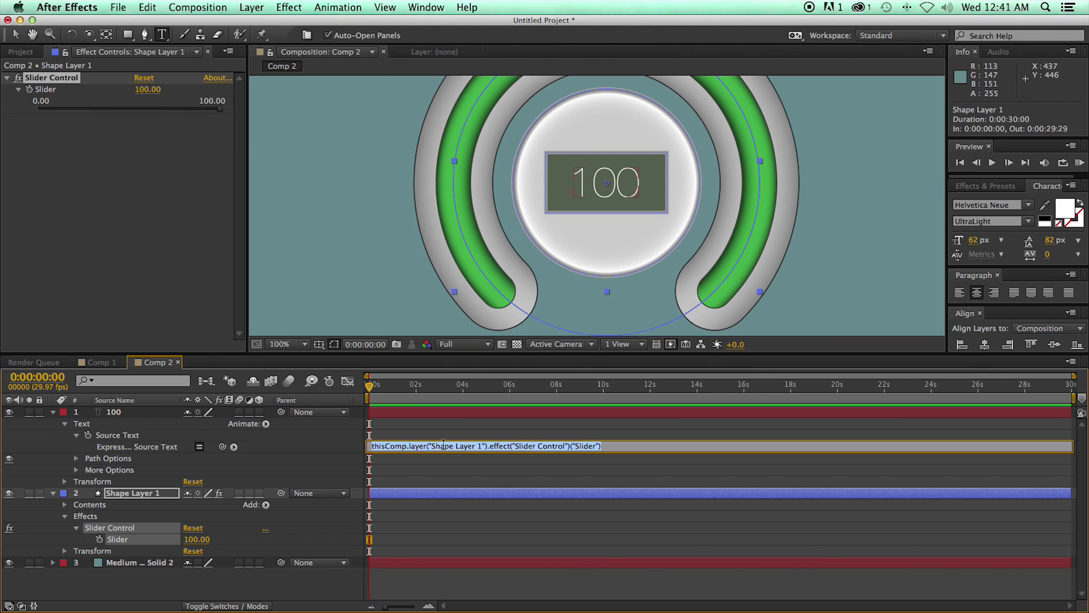
pyautogui.click(630, 446)
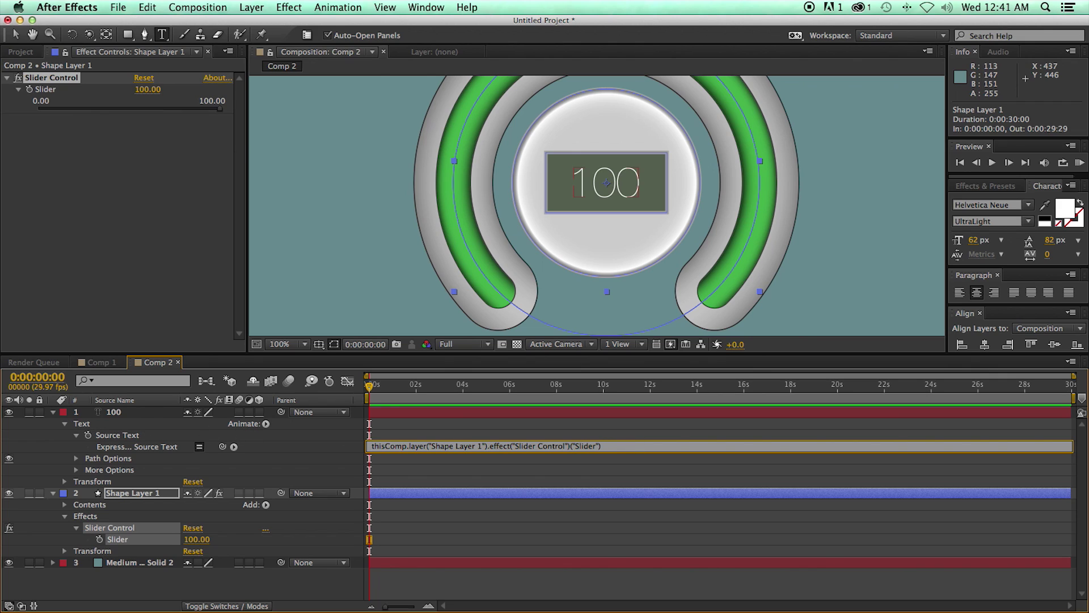
pyautogui.write('Math')
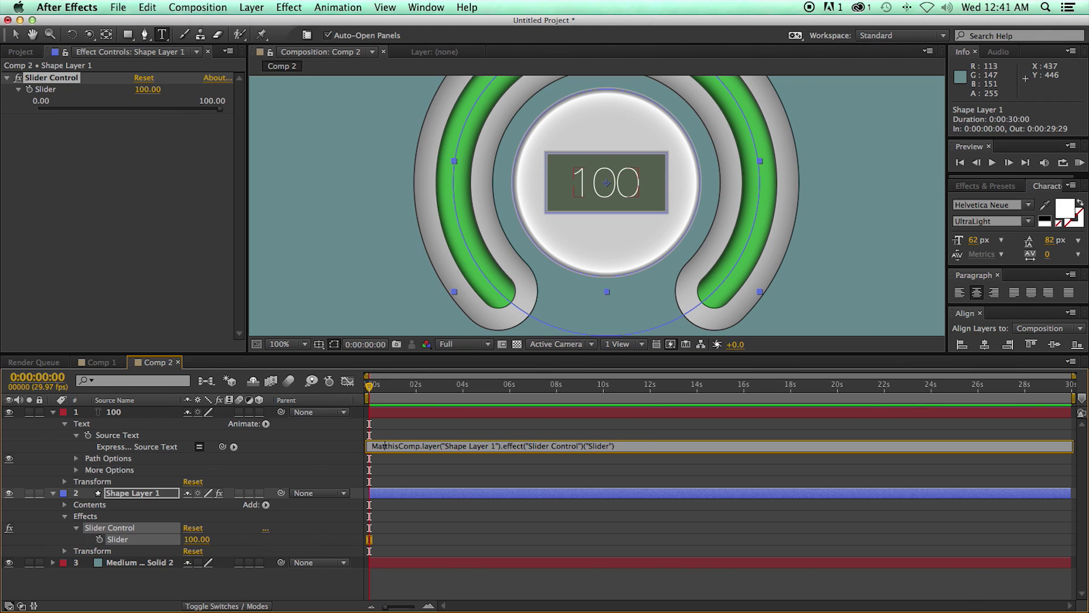
pyautogui.write('.floor')
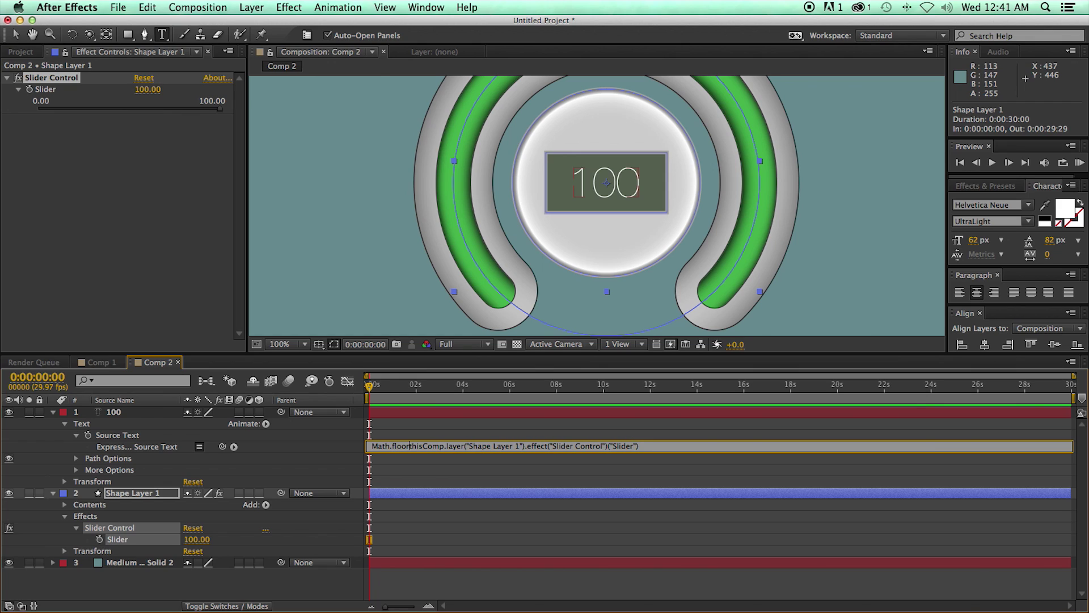
pyautogui.write('(')
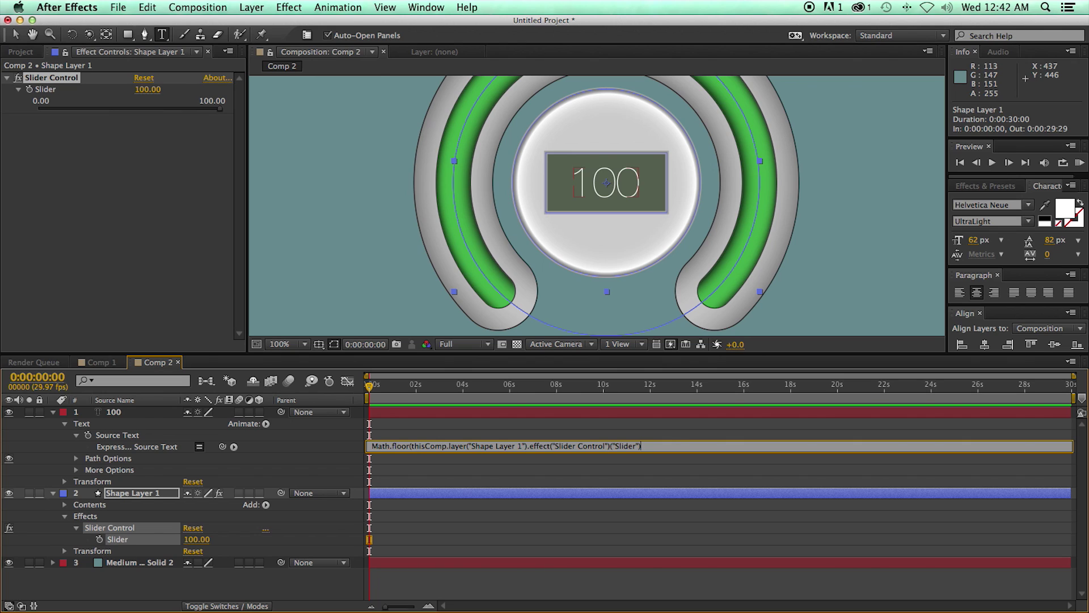
pyautogui.click(655, 434)
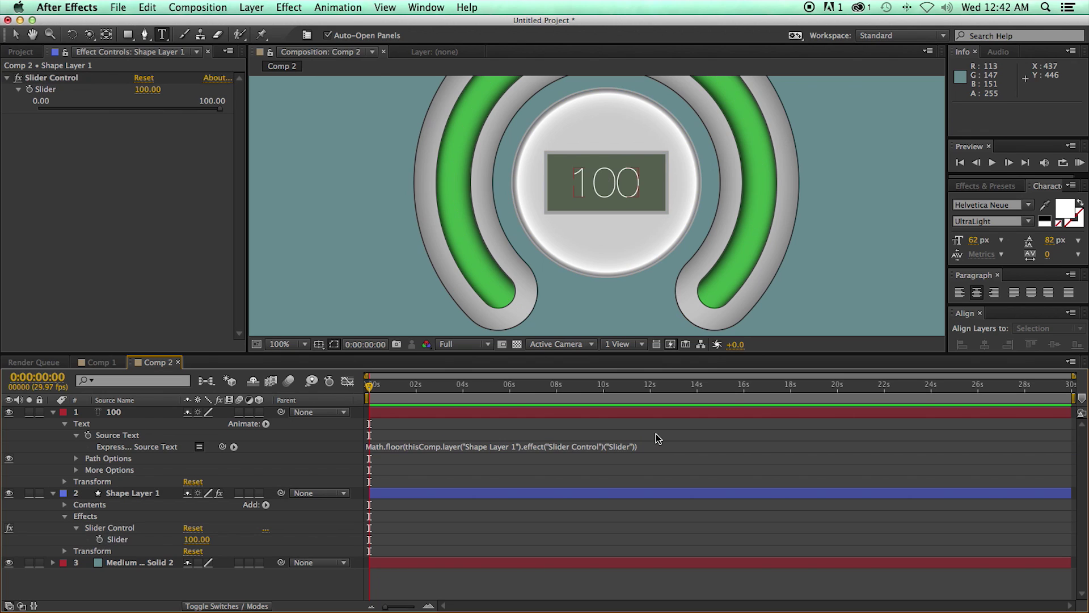
# Step: Lower Shape Layer 1's Slider to about 78 to test the bar and number readout, and switch to the Selection tool
pyautogui.moveTo(219, 109); pyautogui.dragTo(180, 117)
pyautogui.press(',')
pyautogui.click(88, 98)
pyautogui.press('v')
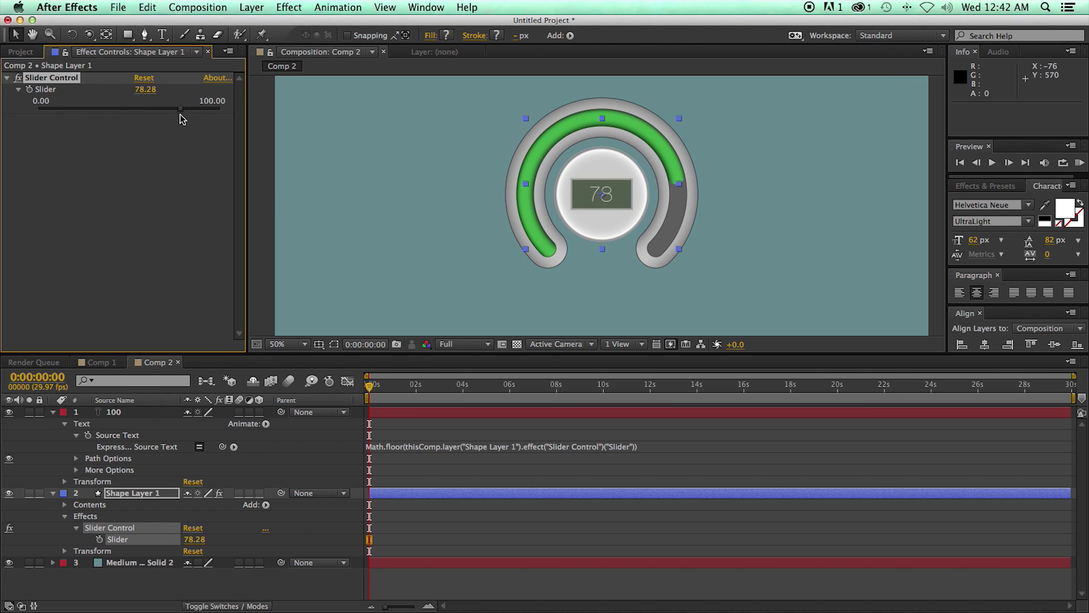